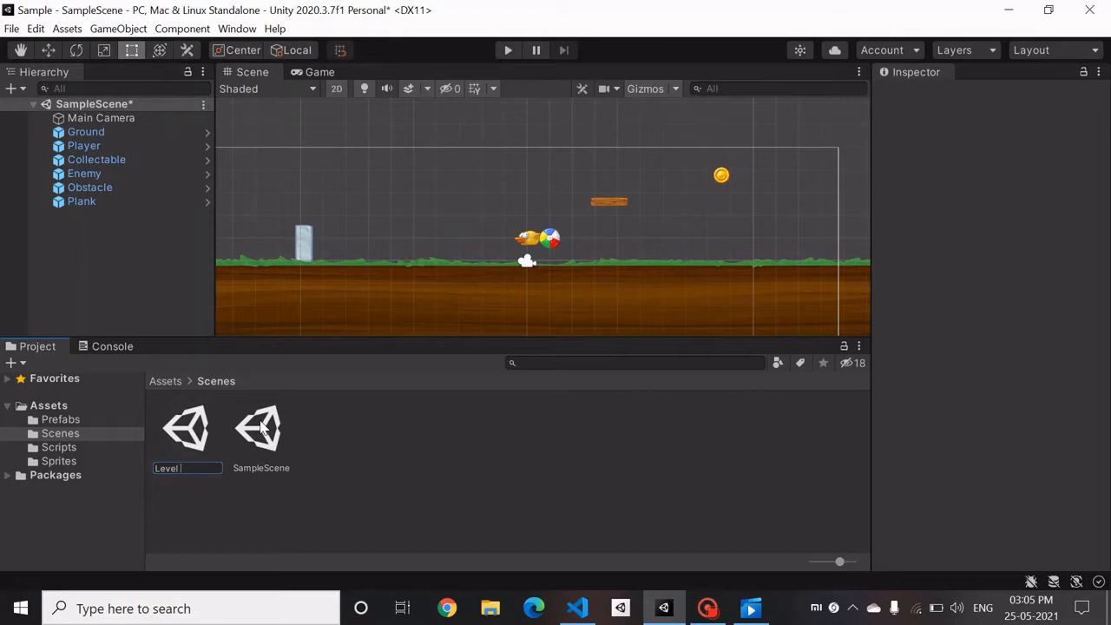
Name the new scene Level 1 and open it, saving the changes made in SampleScene
{"action": "type", "text": "1"}
{"action": "key", "text": "Return"}
{"action": "double_click", "coordinate": [198, 428]}
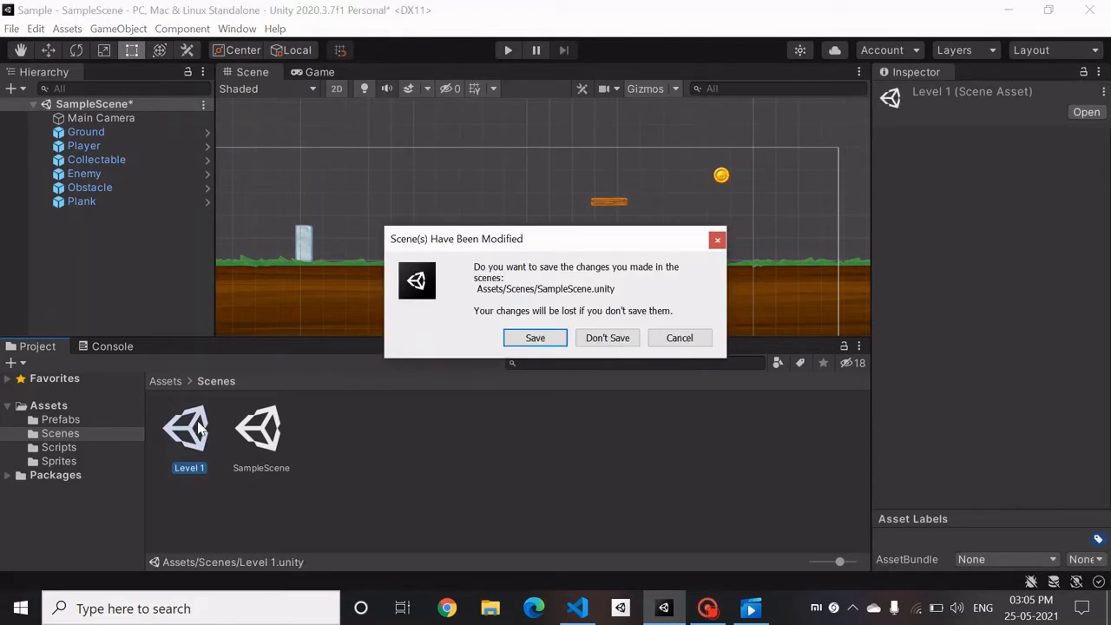
{"action": "left_click", "coordinate": [536, 339]}
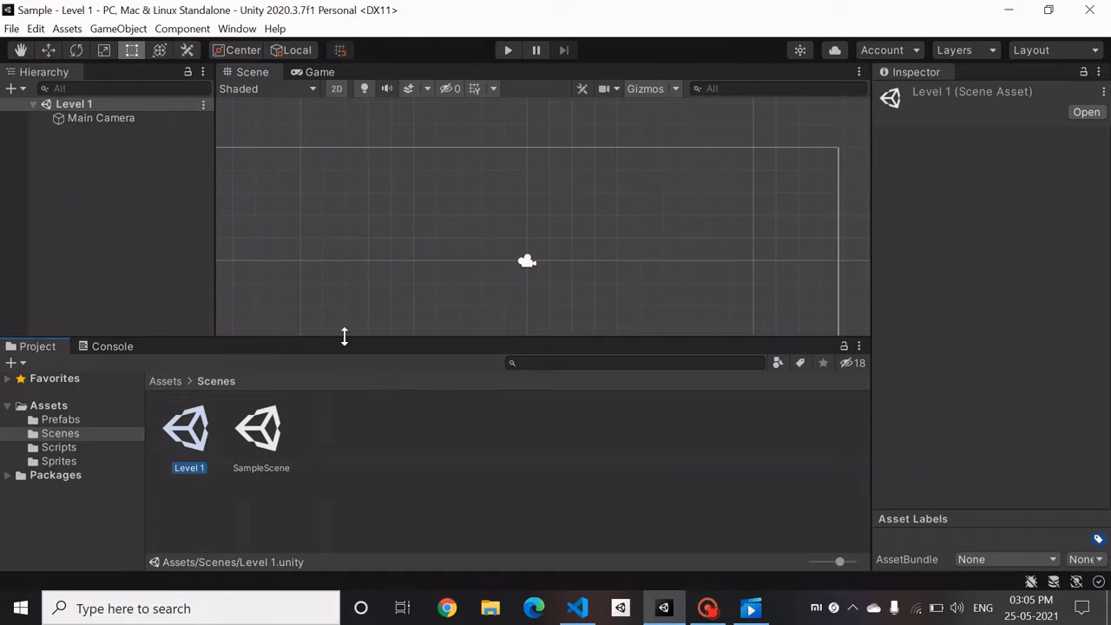
Reframe the scene view with the Hand tool to examine the whole camera frame and the space around it
{"action": "scroll", "coordinate": [342, 327], "scroll_direction": "down", "scroll_amount": 5}
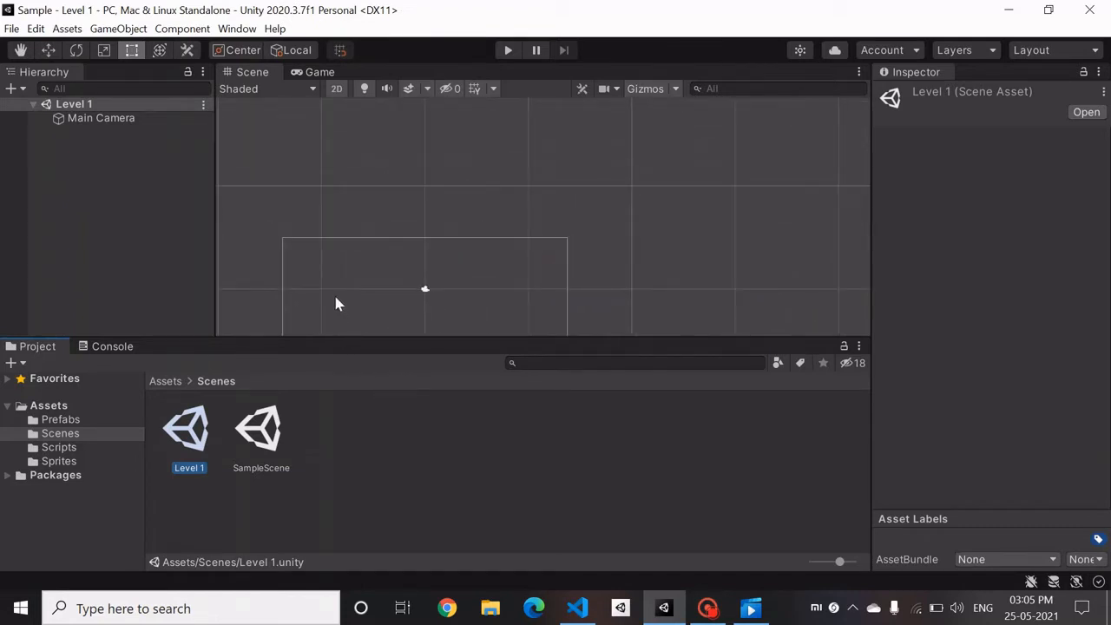
{"action": "left_click_drag", "start_coordinate": [337, 291], "coordinate": [452, 200]}
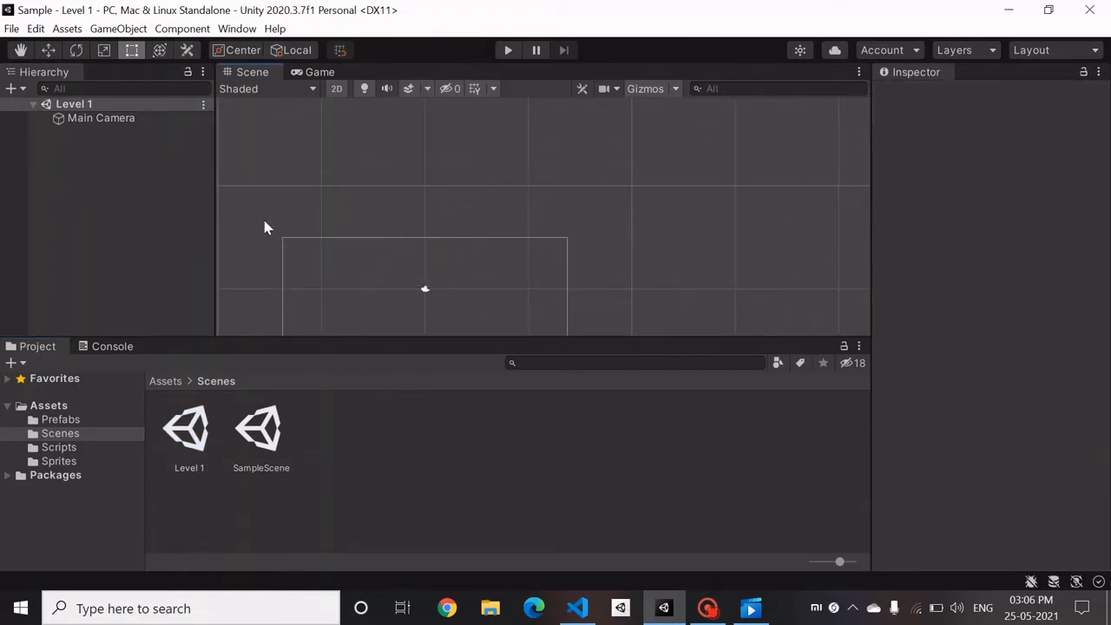
{"action": "scroll", "coordinate": [265, 228], "scroll_direction": "down", "scroll_amount": 1}
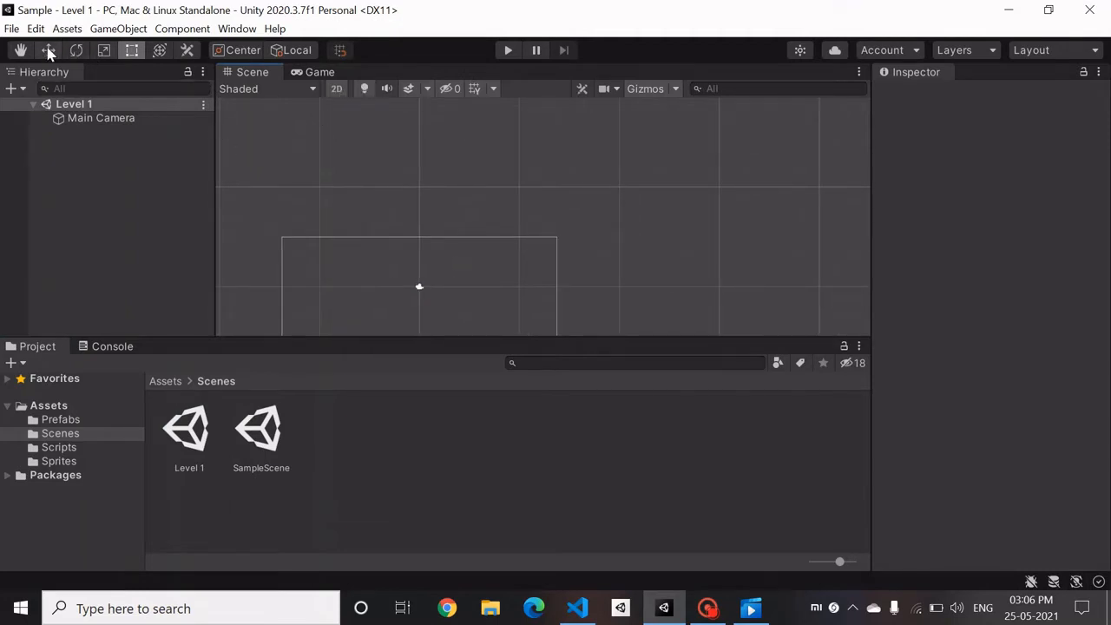
{"action": "left_click", "coordinate": [21, 49]}
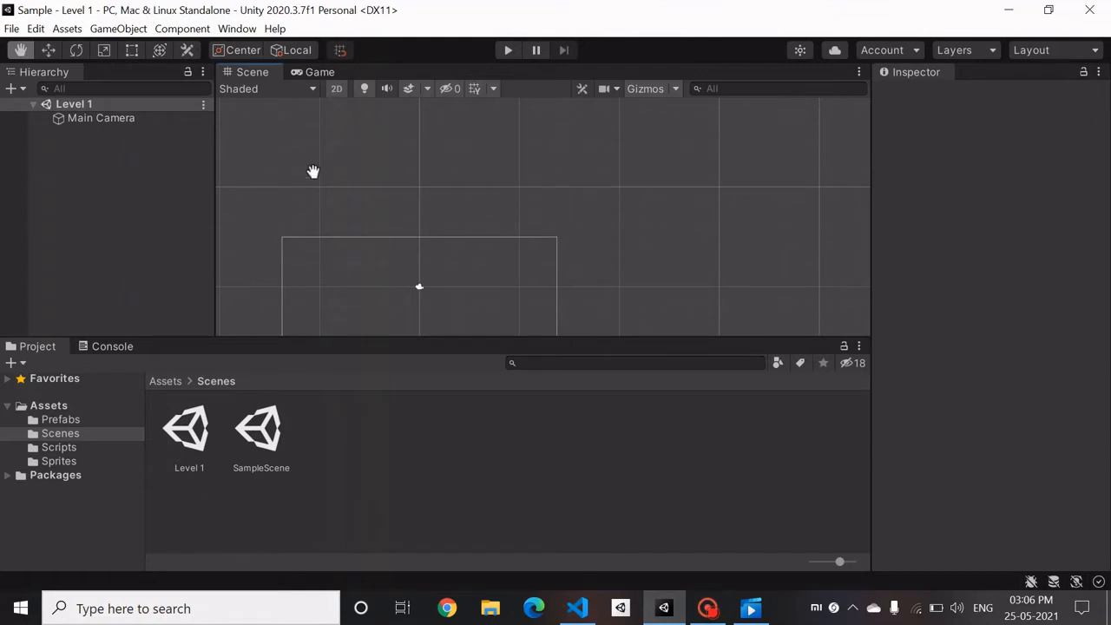
{"action": "left_click_drag", "start_coordinate": [314, 171], "coordinate": [424, 119]}
{"action": "scroll", "coordinate": [501, 262], "scroll_direction": "up", "scroll_amount": 1}
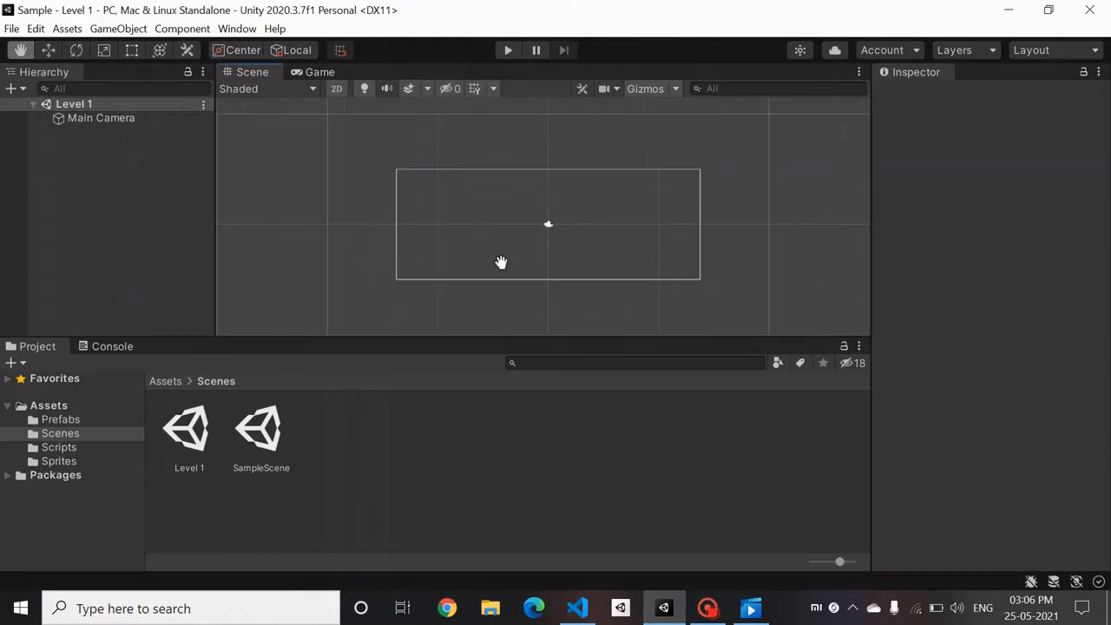
{"action": "scroll", "coordinate": [501, 262], "scroll_direction": "up", "scroll_amount": 2}
{"action": "scroll", "coordinate": [501, 262], "scroll_direction": "down", "scroll_amount": 4}
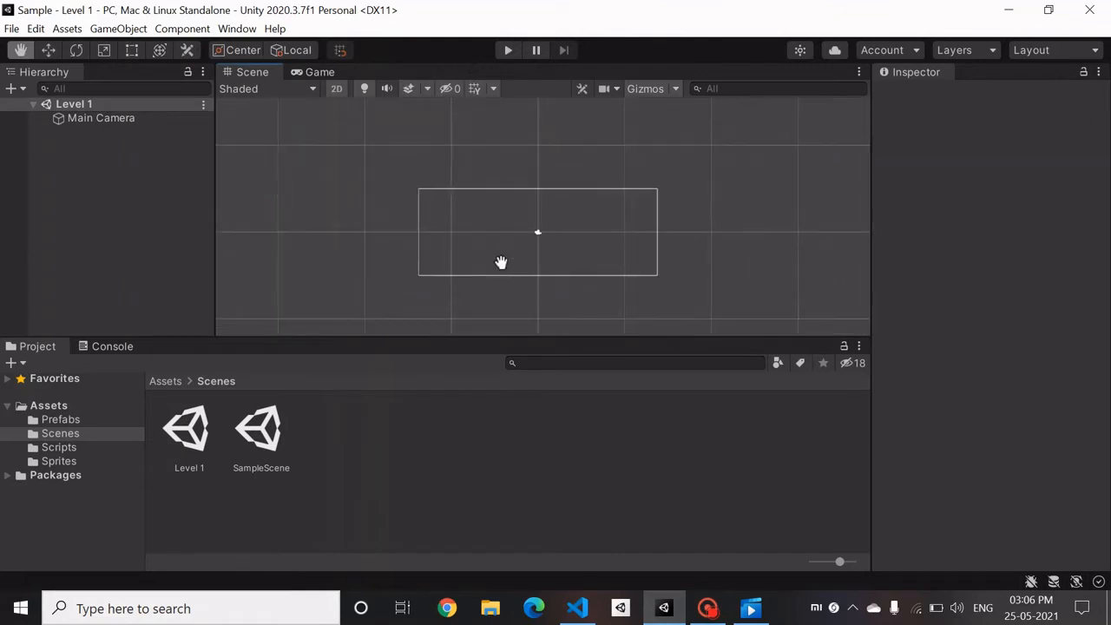
{"action": "scroll", "coordinate": [500, 262], "scroll_direction": "down", "scroll_amount": 3}
{"action": "scroll", "coordinate": [500, 261], "scroll_direction": "up", "scroll_amount": 2}
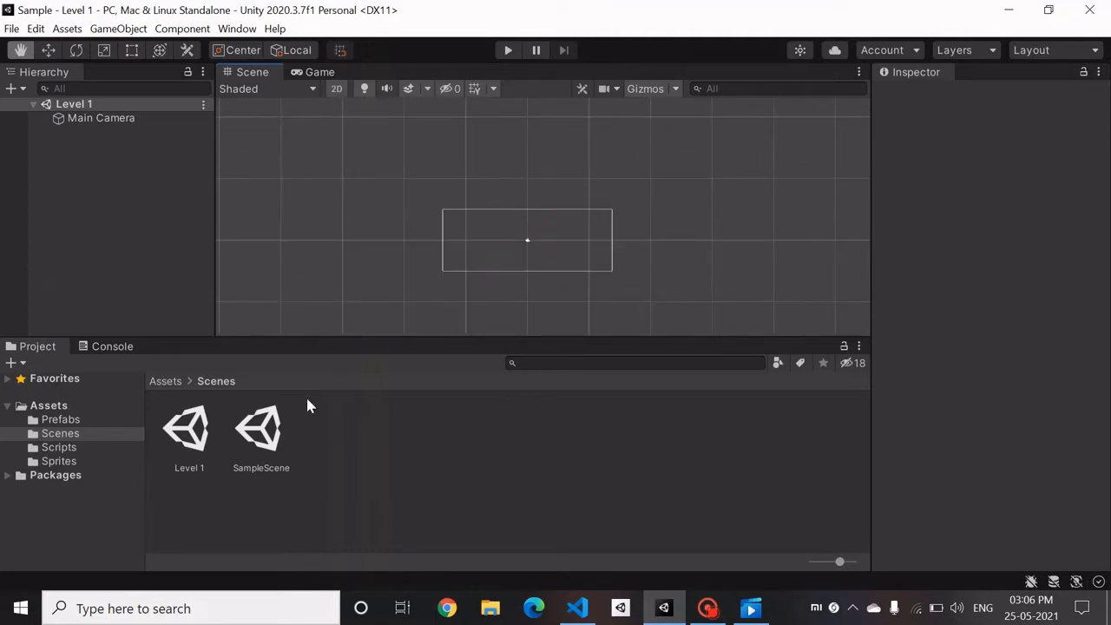
Look through the project's Scenes and Sprites asset folders
{"action": "left_click", "coordinate": [162, 384]}
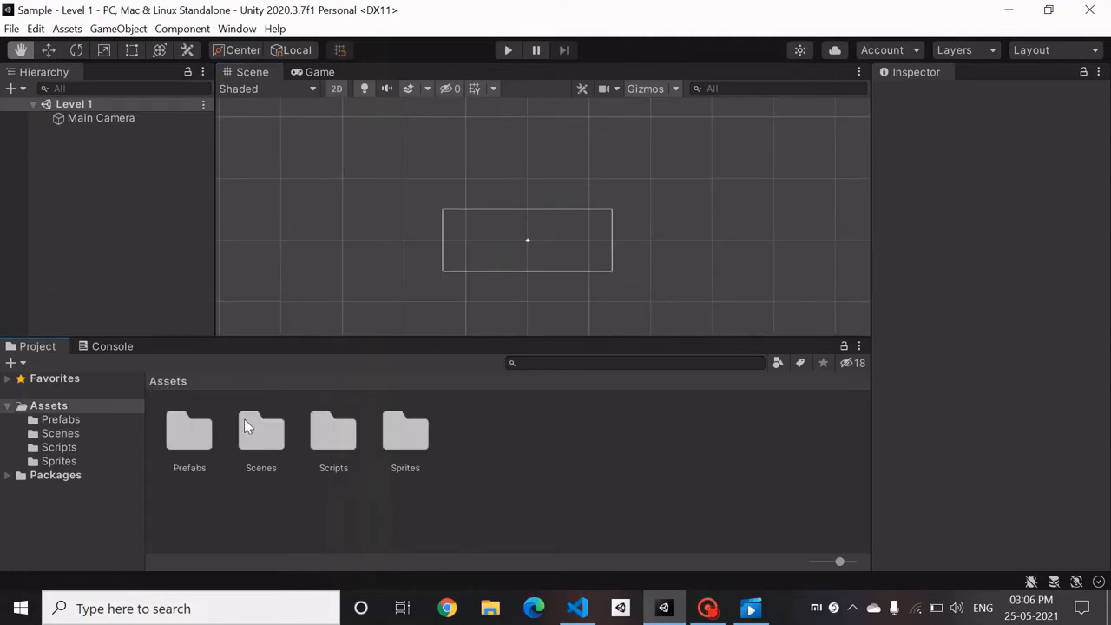
{"action": "double_click", "coordinate": [263, 432]}
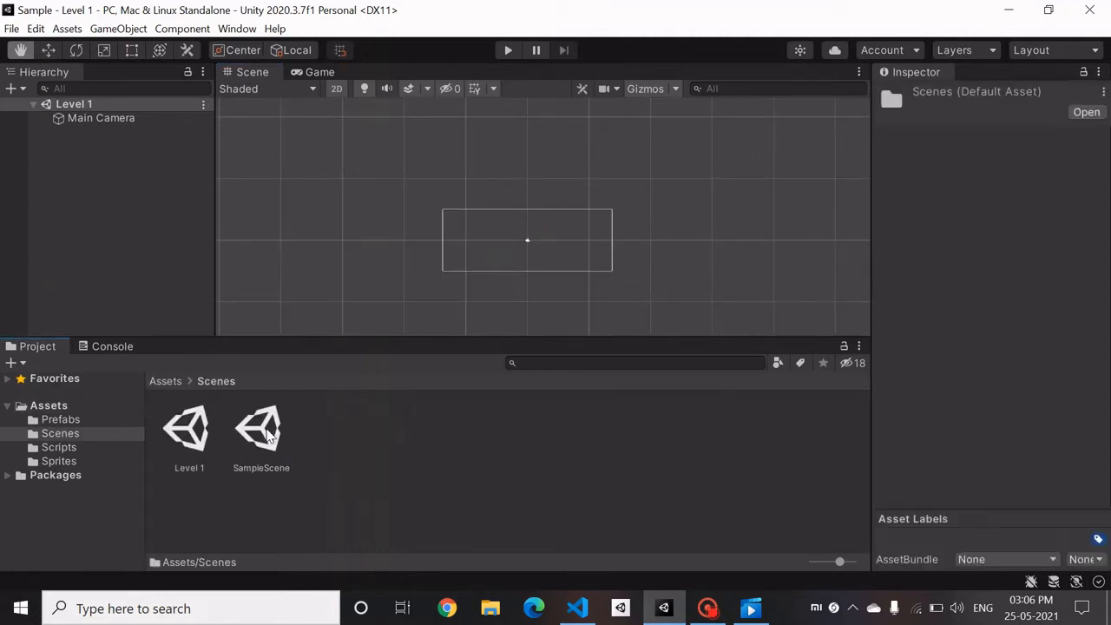
{"action": "left_click", "coordinate": [183, 381]}
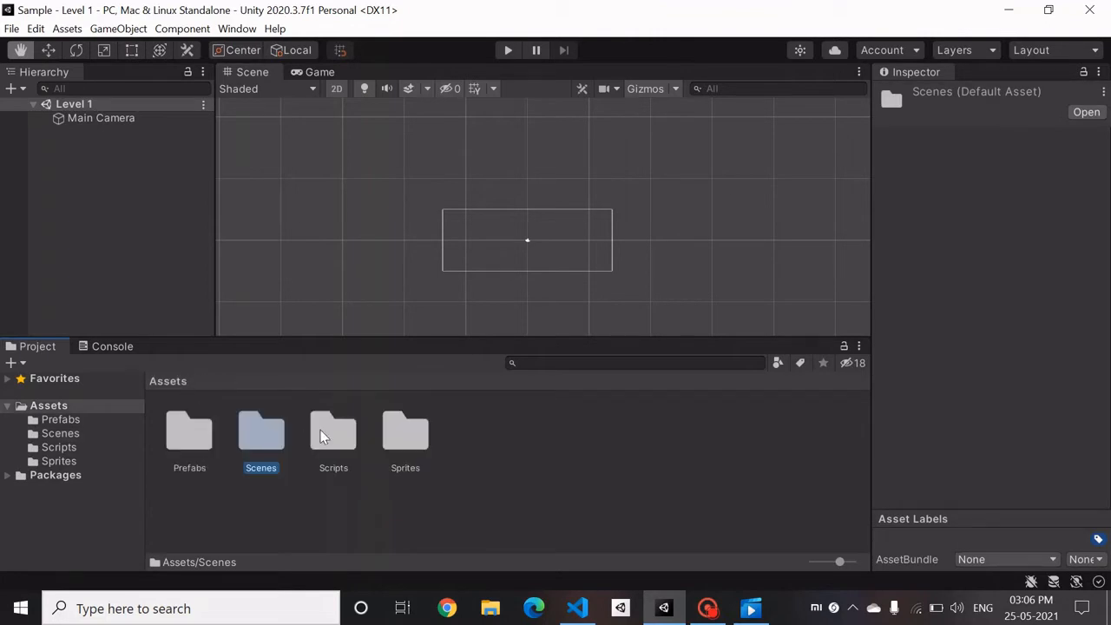
{"action": "double_click", "coordinate": [405, 436]}
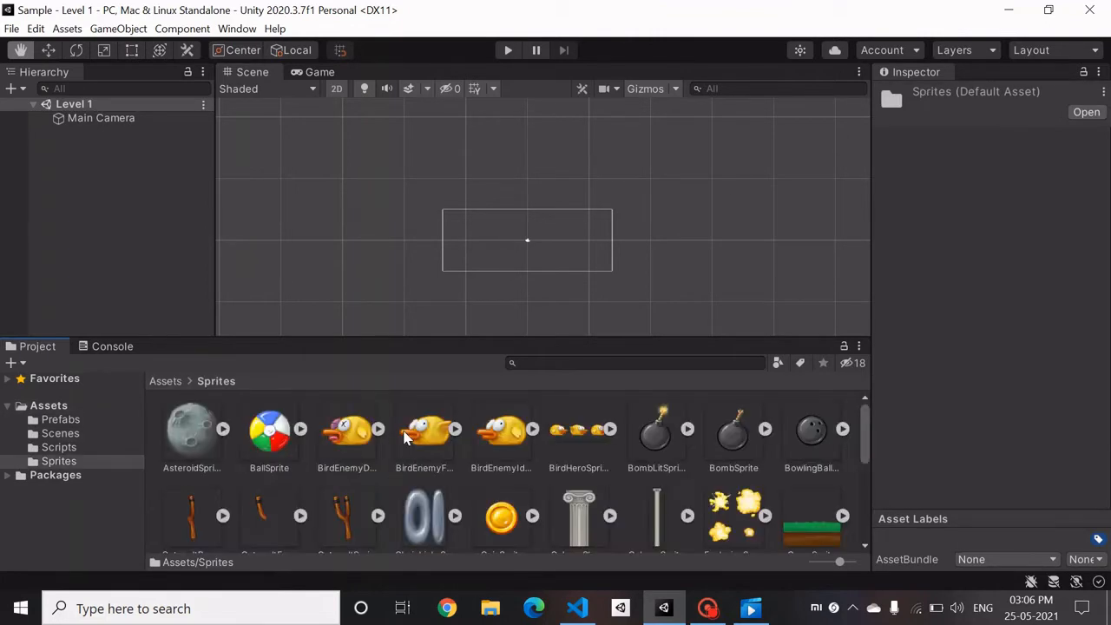
{"action": "scroll", "coordinate": [371, 525], "scroll_direction": "down", "scroll_amount": 5}
{"action": "scroll", "coordinate": [347, 512], "scroll_direction": "up", "scroll_amount": 4}
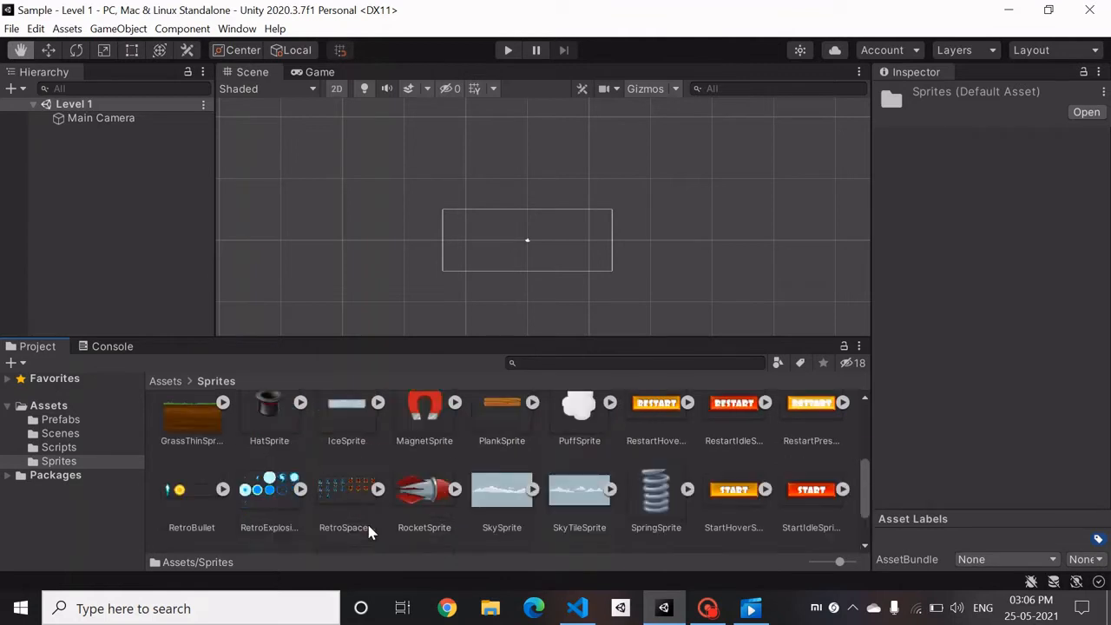
Add the Ground prefab from the Prefabs folder to the Level 1 scene
{"action": "left_click", "coordinate": [160, 383]}
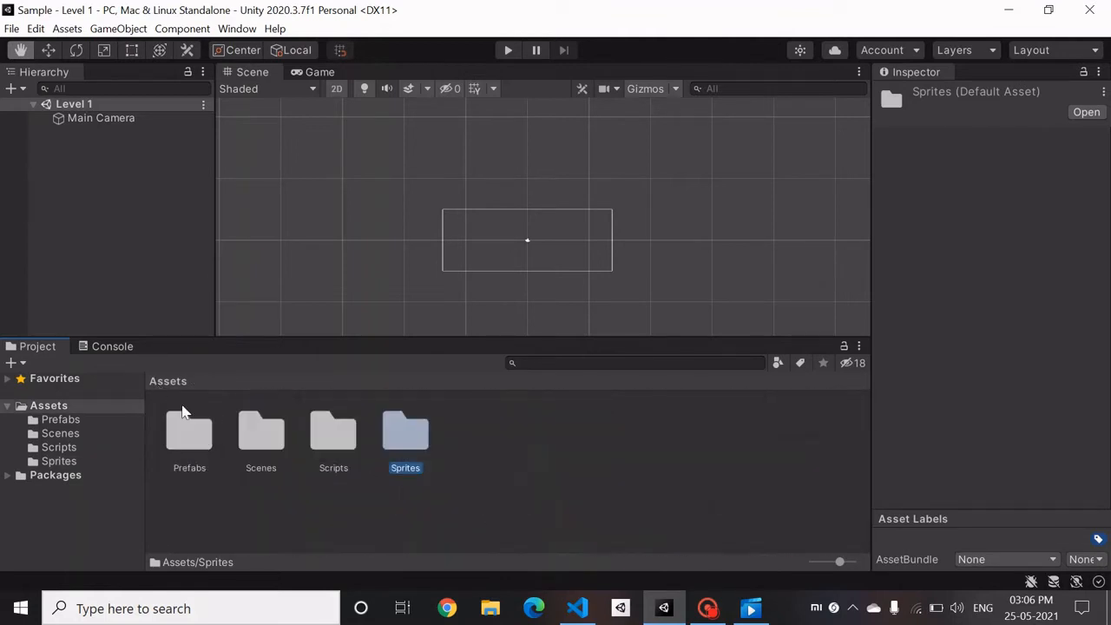
{"action": "double_click", "coordinate": [197, 431]}
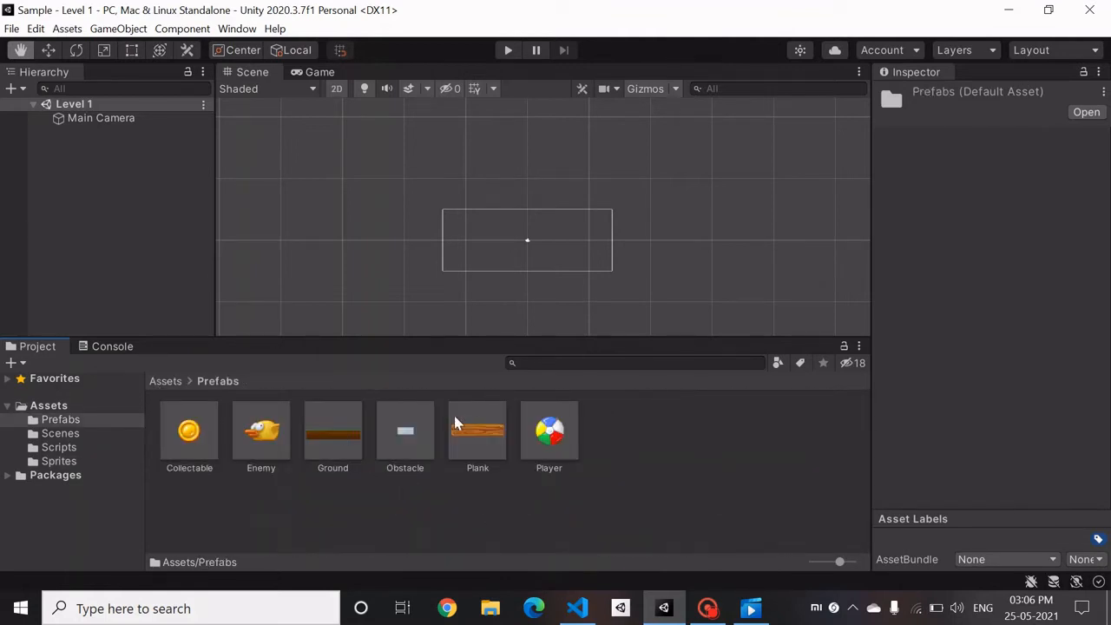
{"action": "left_click_drag", "start_coordinate": [335, 425], "coordinate": [72, 192]}
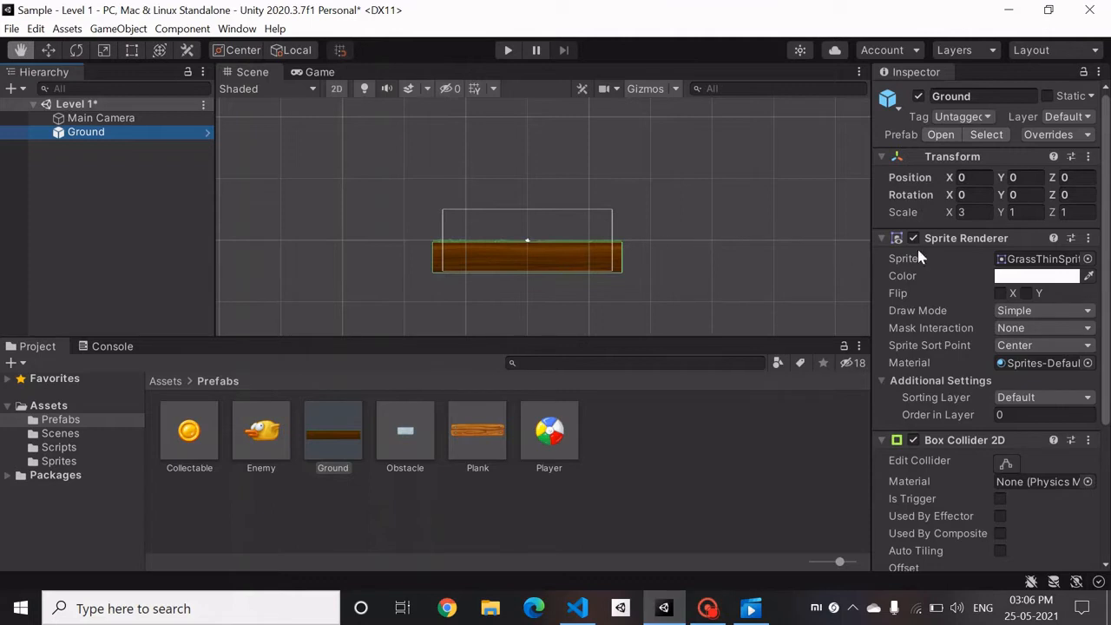
Create an empty object named Ground and nest the Ground prefab instance under it
{"action": "left_click", "coordinate": [12, 88]}
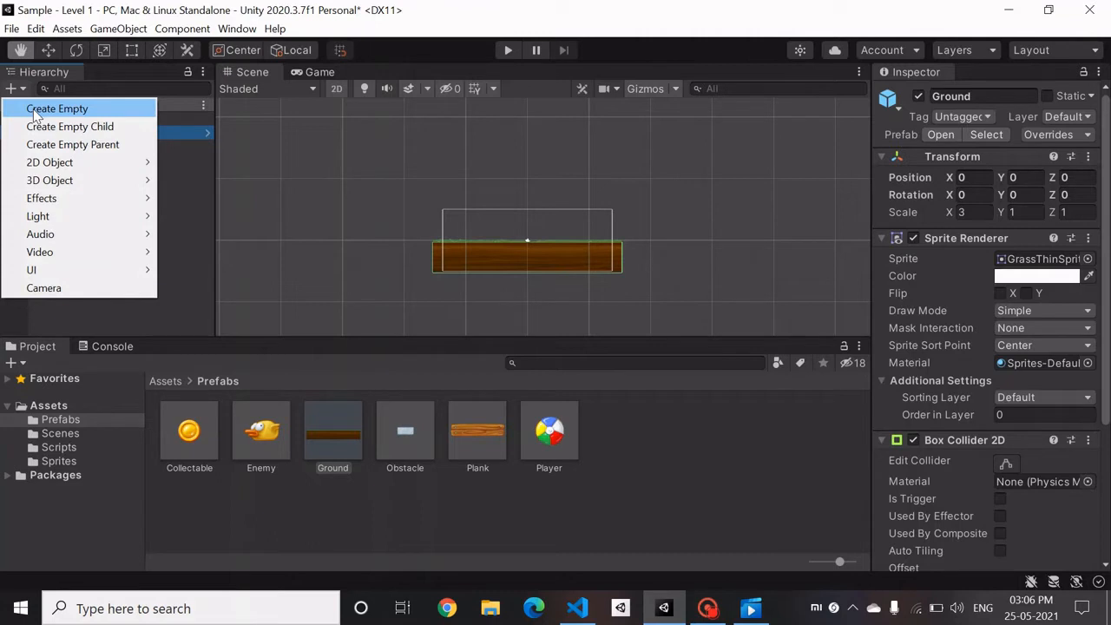
{"action": "left_click", "coordinate": [35, 113]}
{"action": "type", "text": "Gr"}
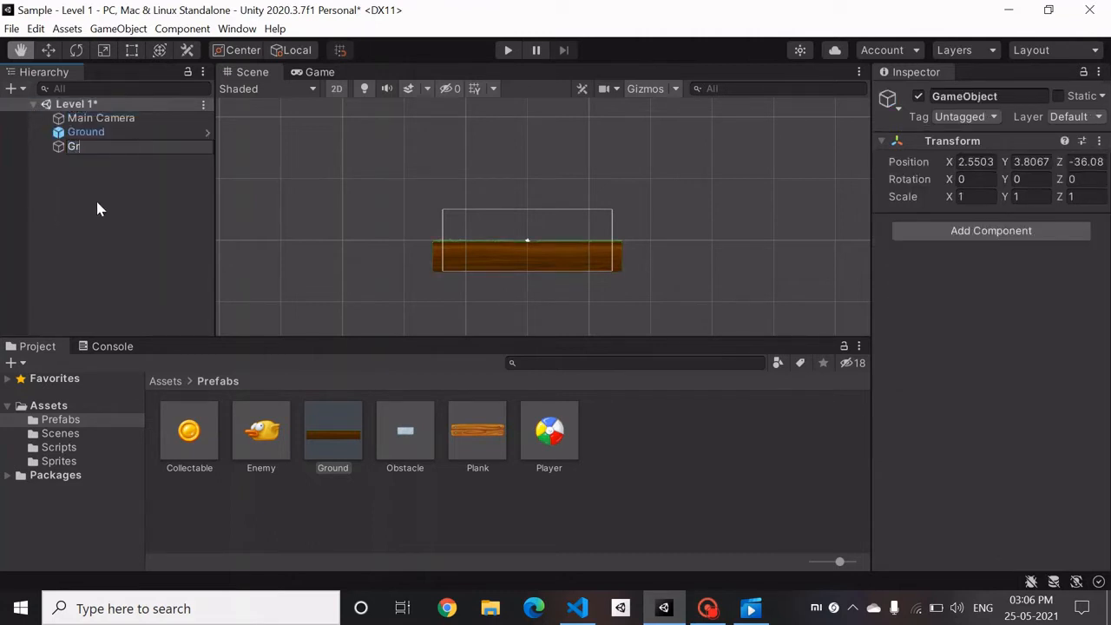
{"action": "type", "text": "ound"}
{"action": "key", "text": "Return"}
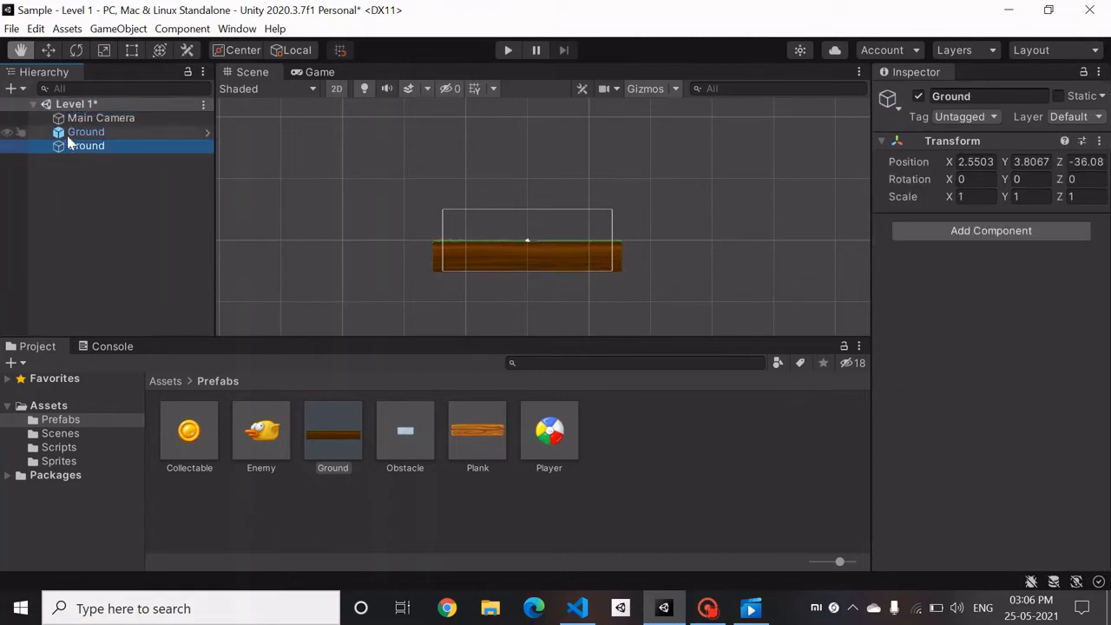
{"action": "mouse_move", "coordinate": [68, 136]}
{"action": "left_mouse_down"}
{"action": "mouse_move", "coordinate": [92, 147]}
{"action": "mouse_move", "coordinate": [80, 146]}
{"action": "left_mouse_up"}
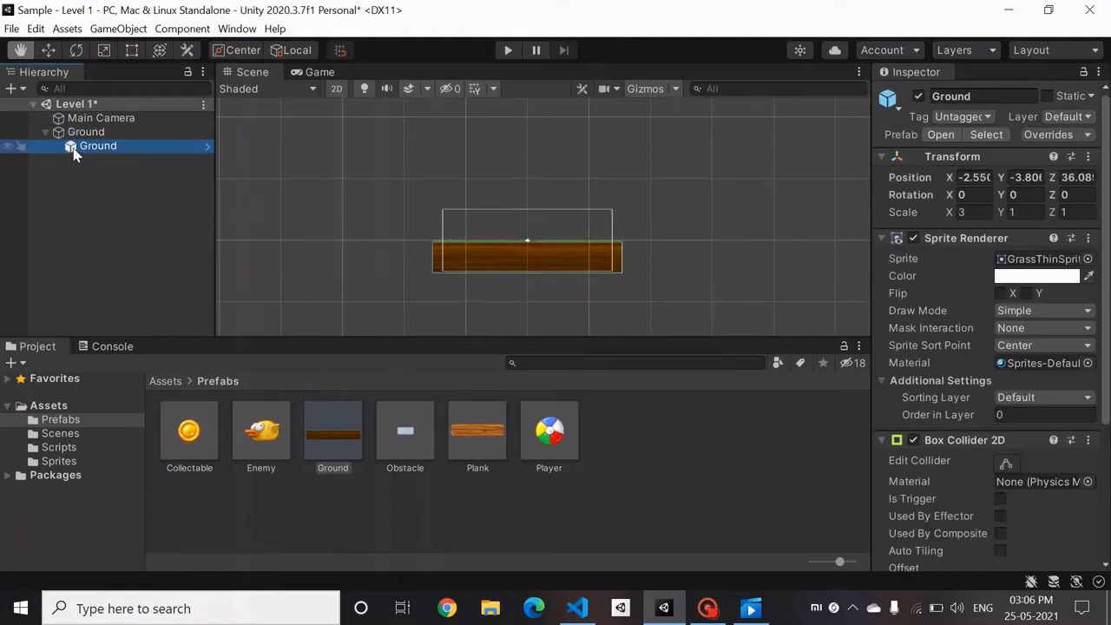
Add a second Ground prefab instance to the scene and nest it under the empty Ground parent object
{"action": "left_click_drag", "start_coordinate": [302, 433], "coordinate": [77, 126]}
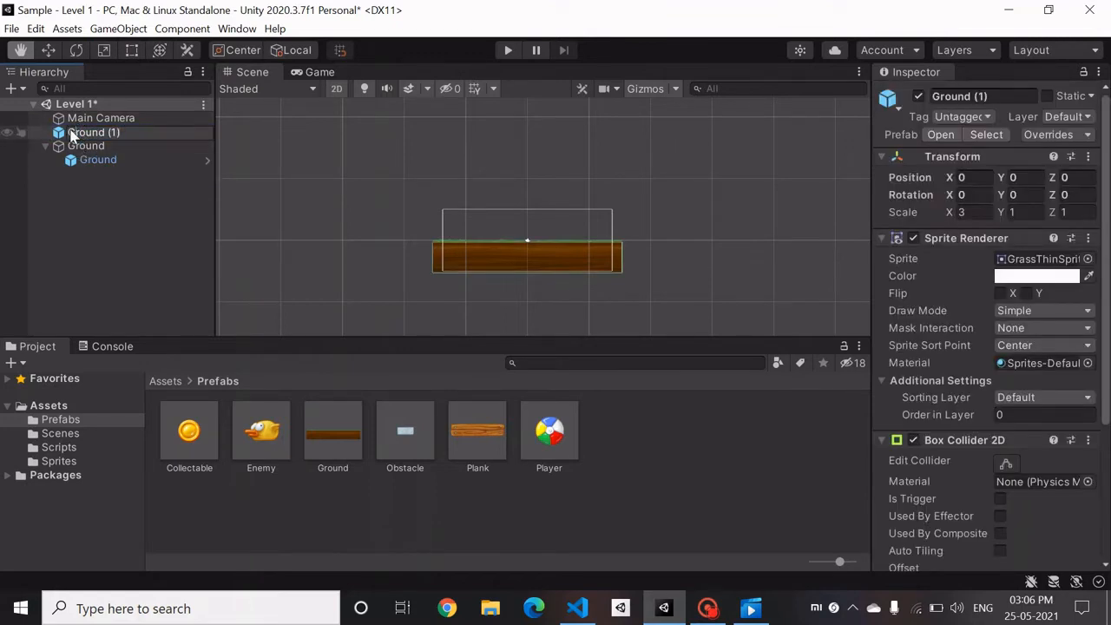
{"action": "left_click", "coordinate": [57, 133]}
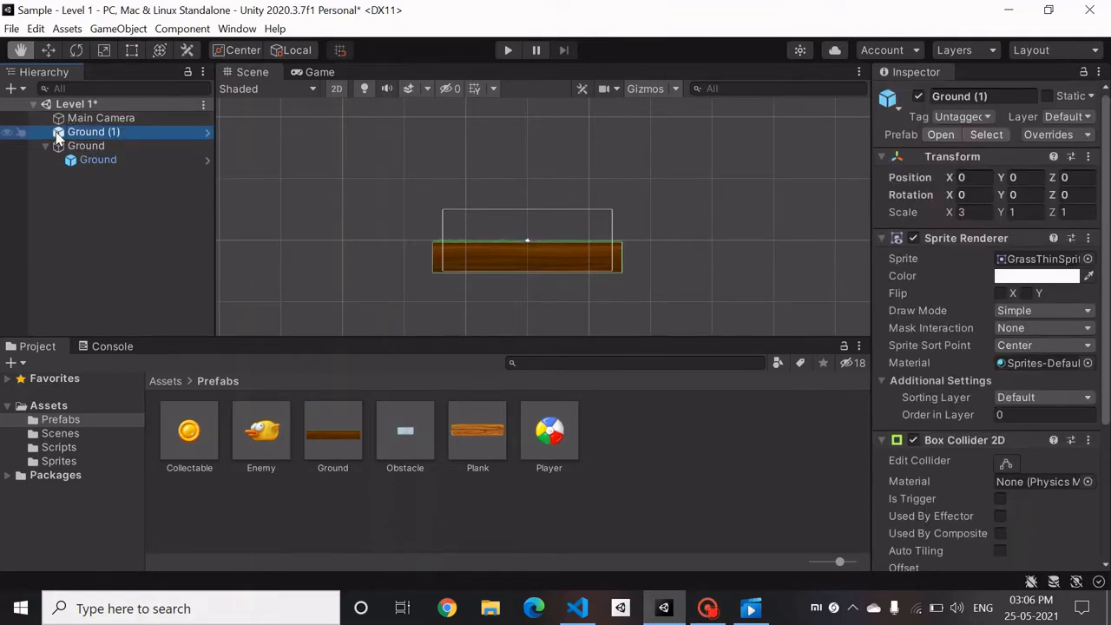
{"action": "left_click", "coordinate": [7, 92]}
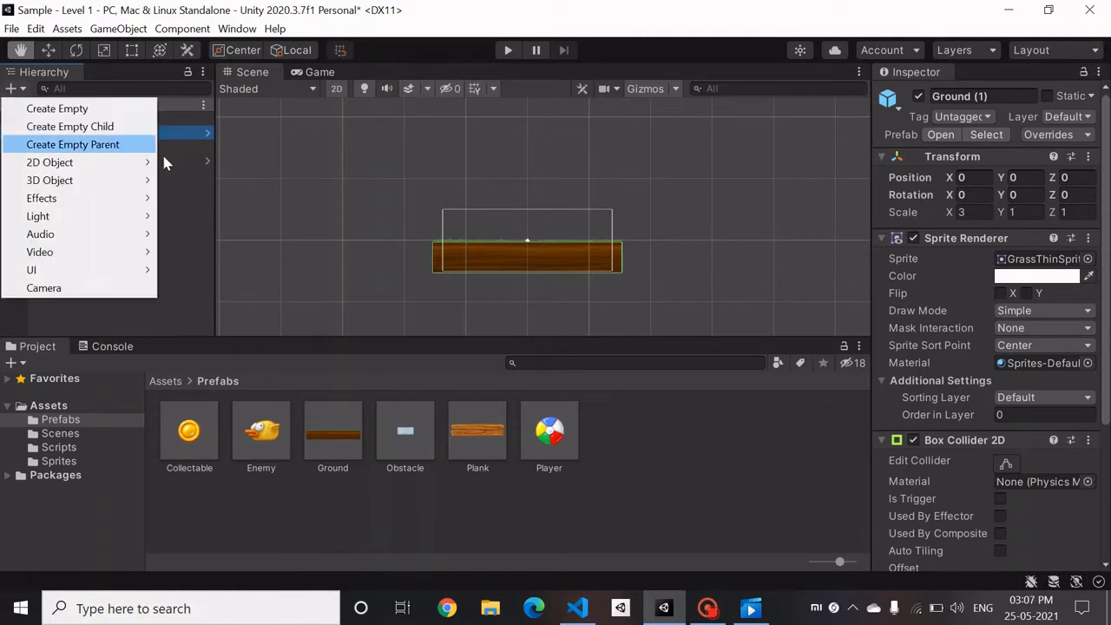
{"action": "left_click", "coordinate": [182, 193]}
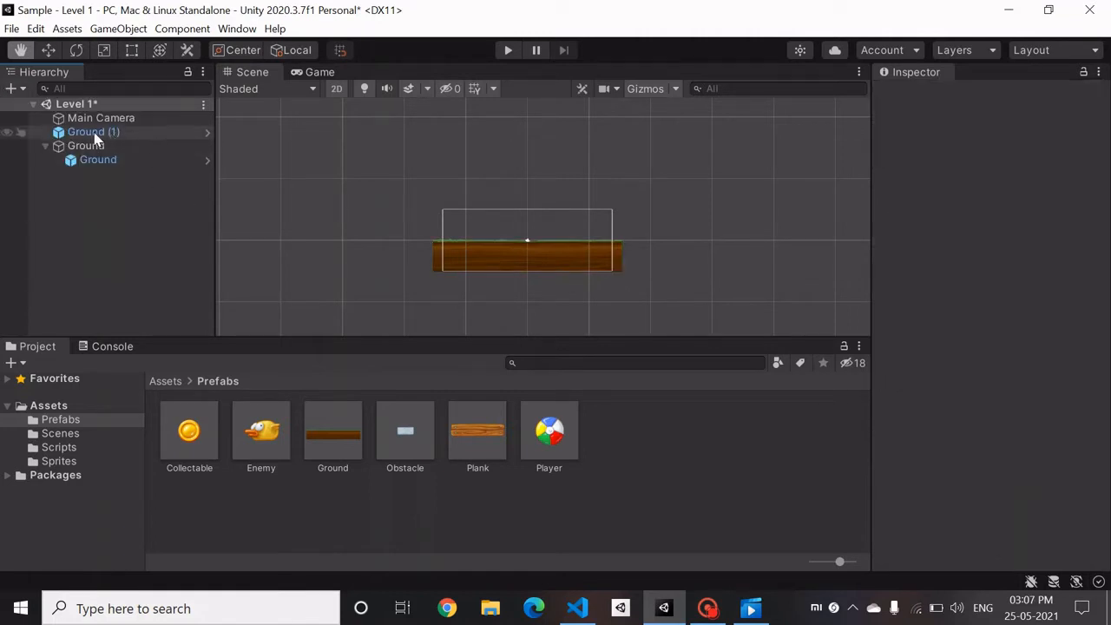
{"action": "mouse_move", "coordinate": [89, 136]}
{"action": "left_mouse_down"}
{"action": "mouse_move", "coordinate": [107, 158]}
{"action": "mouse_move", "coordinate": [96, 146]}
{"action": "left_mouse_up"}
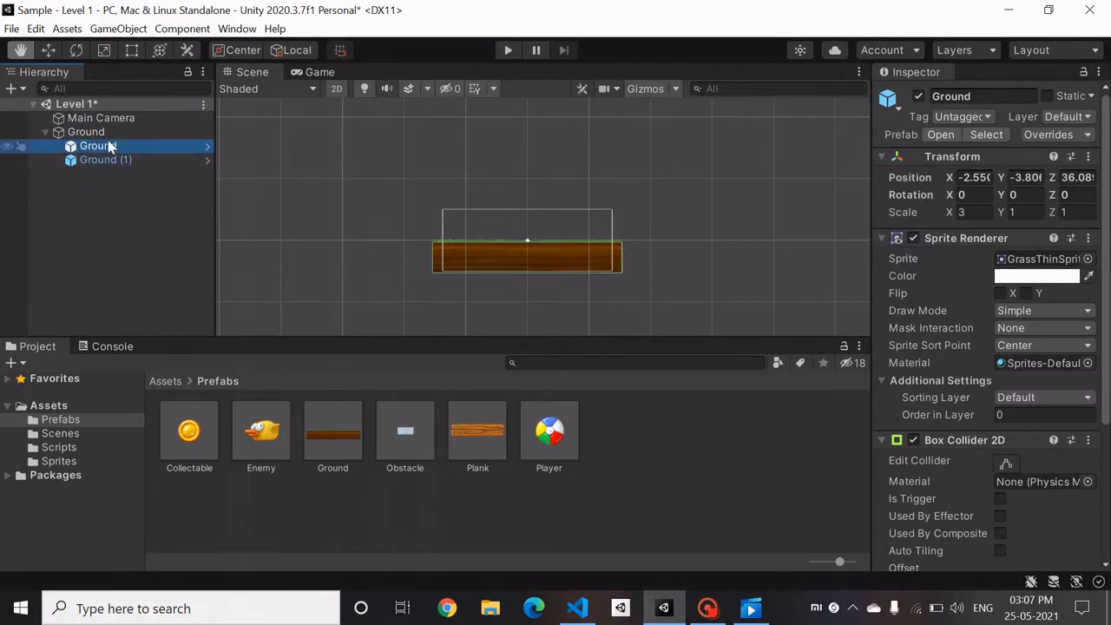
Set the parent Ground object's position to 0 on X, Y and Z
{"action": "left_click", "coordinate": [102, 136]}
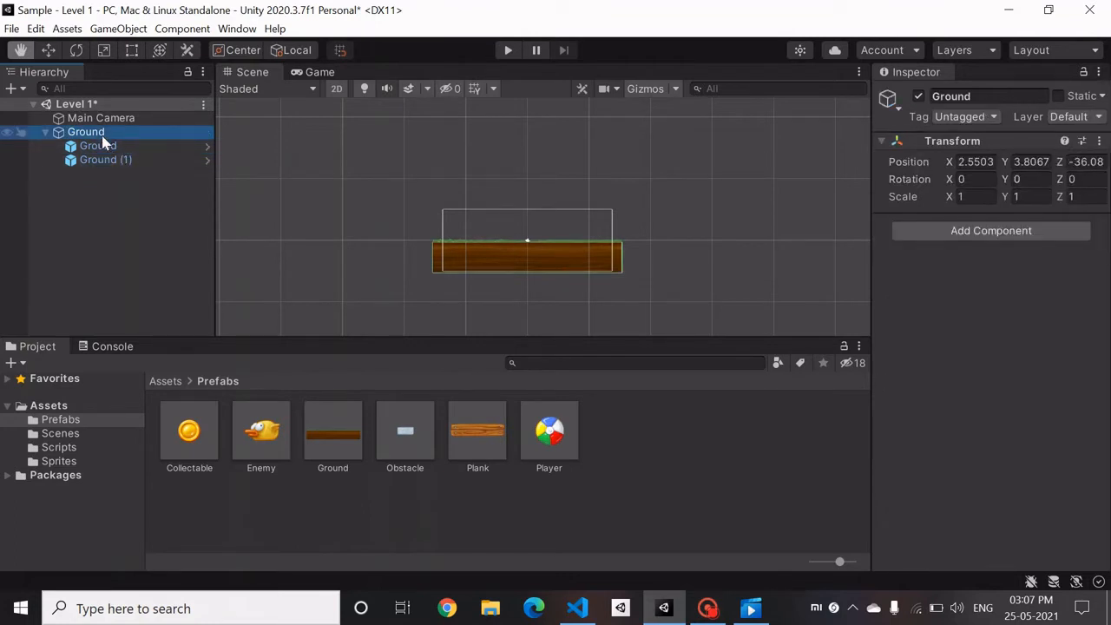
{"action": "left_click", "coordinate": [973, 161]}
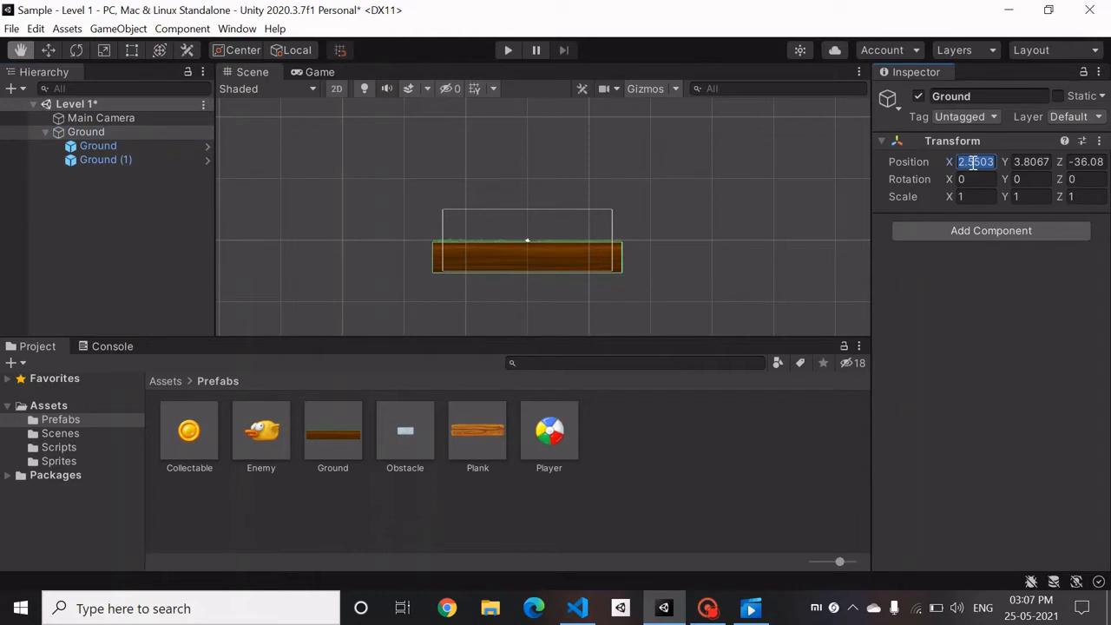
{"action": "type", "text": "0"}
{"action": "key", "text": "Tab"}
{"action": "type", "text": "0"}
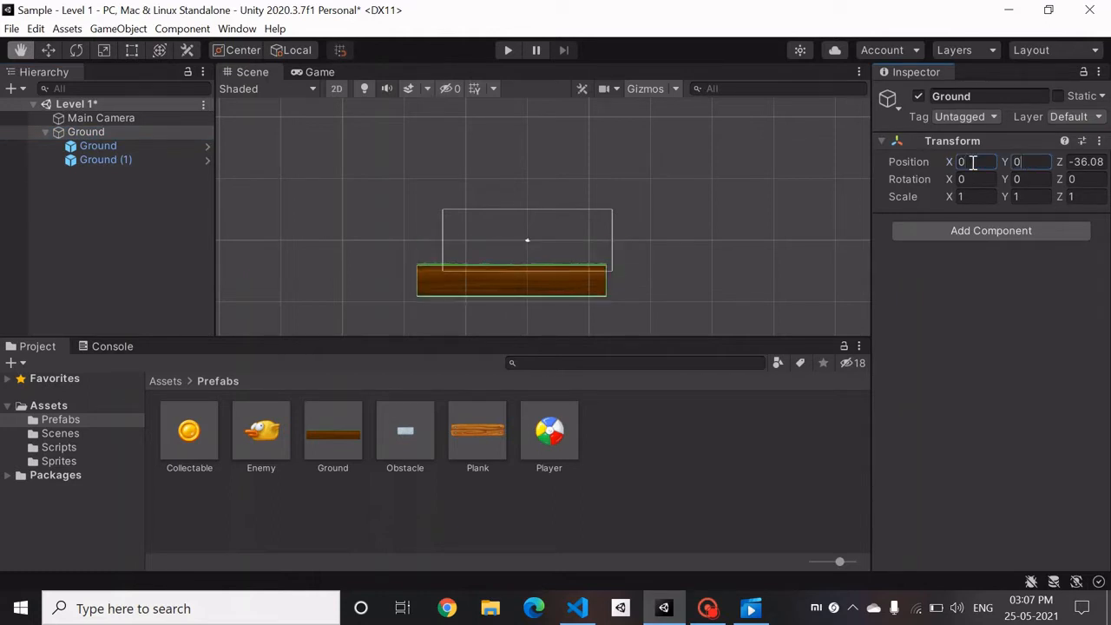
{"action": "key", "text": "Tab"}
{"action": "type", "text": "0"}
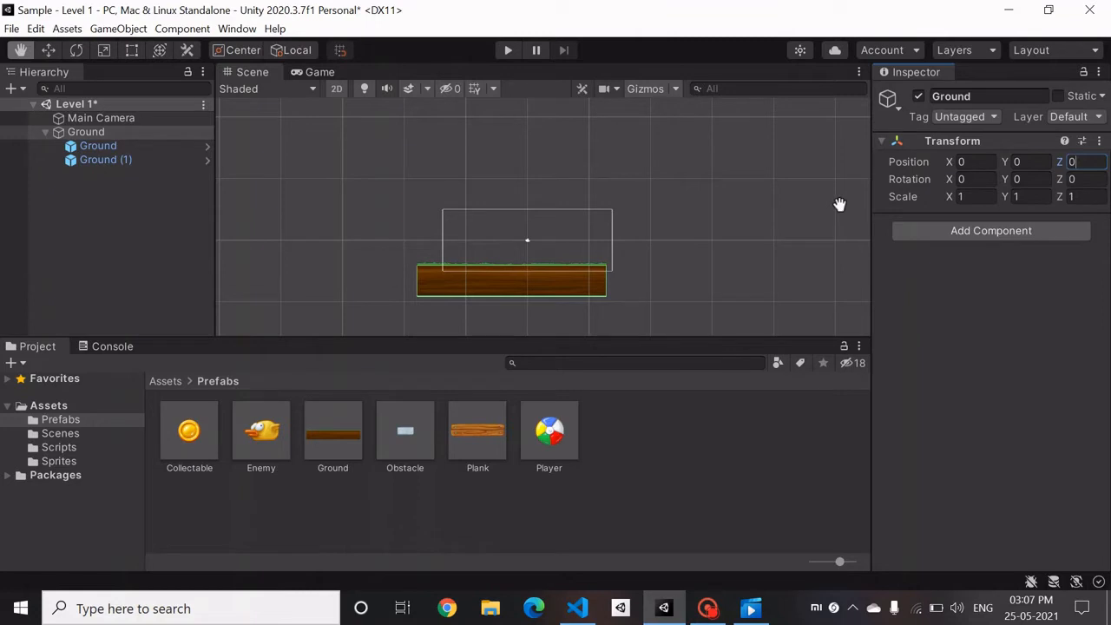
{"action": "left_click", "coordinate": [171, 195]}
{"action": "left_click", "coordinate": [112, 132]}
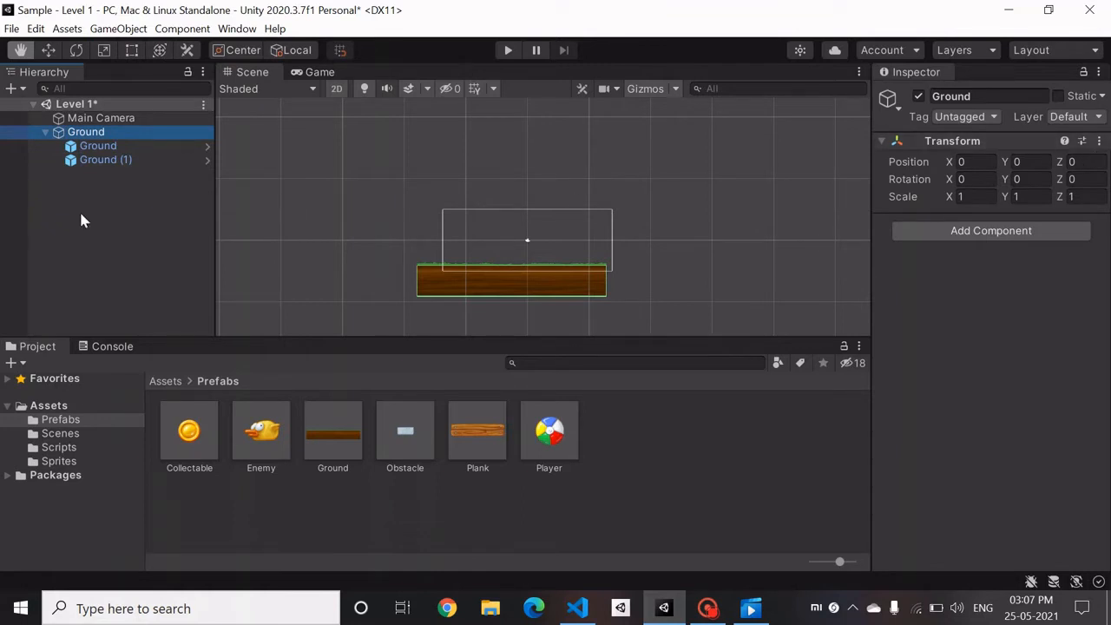
Undo all Ground edits in Level 1, including the repositioning, nesting, empty parent object and both prefab instances
{"action": "key", "text": "ctrl+z"}
{"action": "key", "text": "ctrl+y"}
{"action": "key", "text": "ctrl+z"}
{"action": "key", "text": "ctrl+y"}
{"action": "key", "text": "ctrl+z"}
{"action": "key", "text": "ctrl+z"}
{"action": "key", "text": "ctrl+z"}
{"action": "key", "text": "ctrl+z"}
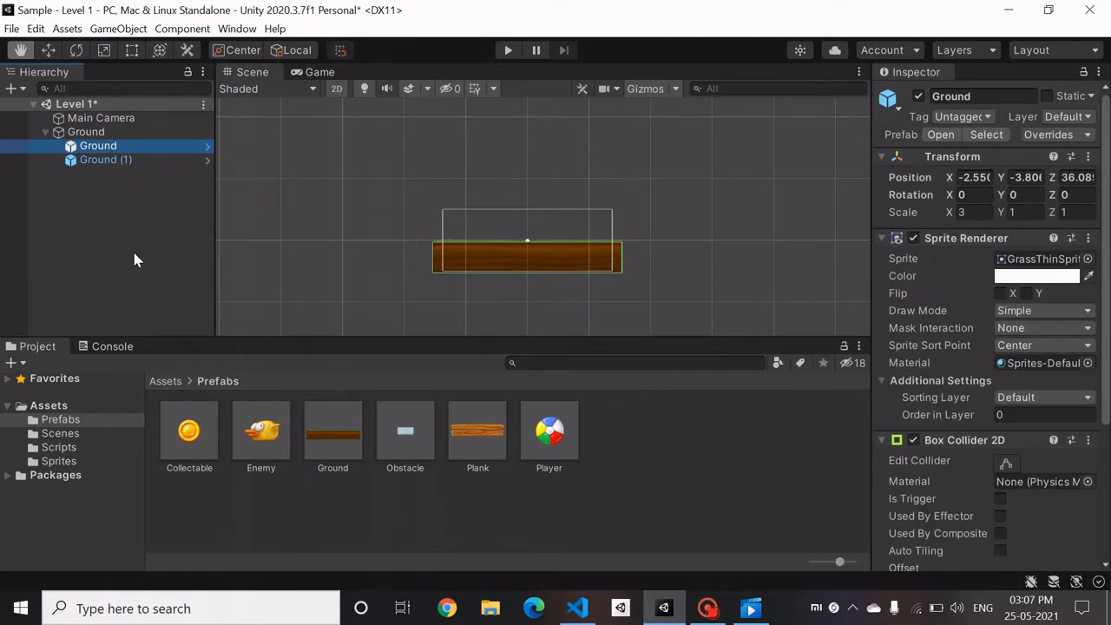
{"action": "key", "text": "ctrl+z"}
{"action": "key", "text": "ctrl+z"}
{"action": "key", "text": "ctrl+z"}
{"action": "key", "text": "ctrl+z"}
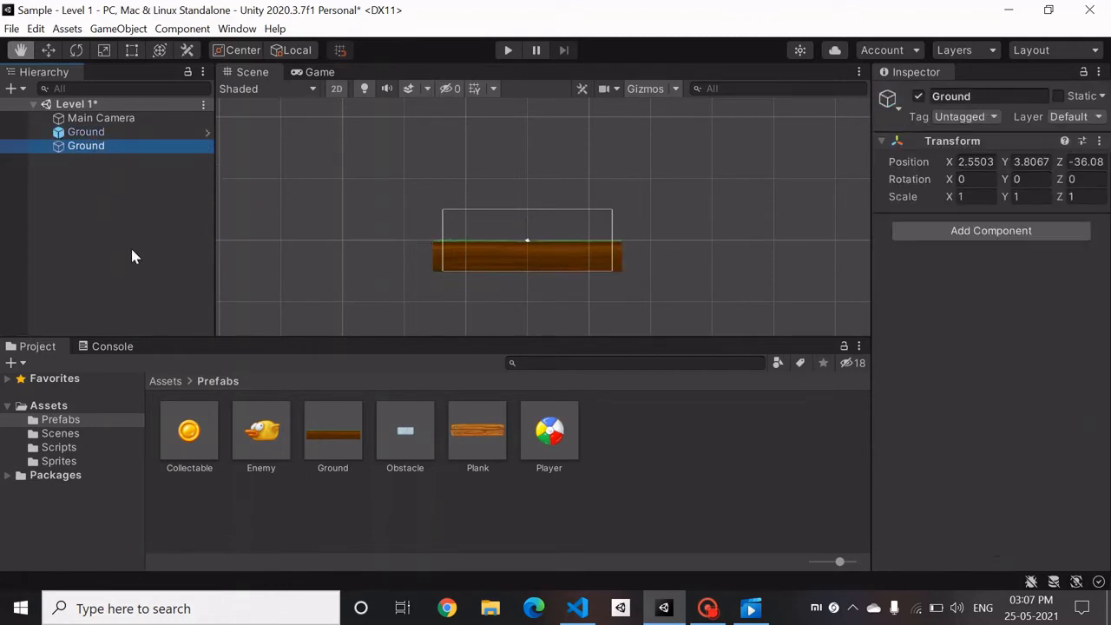
{"action": "key", "text": "ctrl+z"}
{"action": "key", "text": "ctrl+z"}
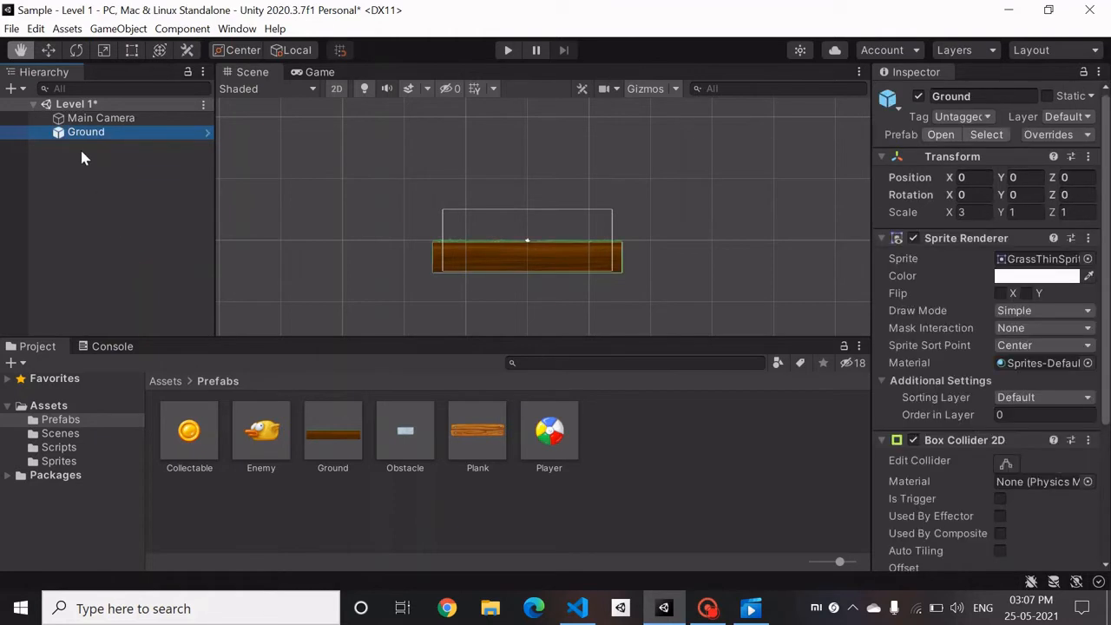
{"action": "key", "text": "ctrl+z"}
{"action": "key", "text": "ctrl+z"}
{"action": "key", "text": "ctrl+z"}
{"action": "key", "text": "ctrl+z"}
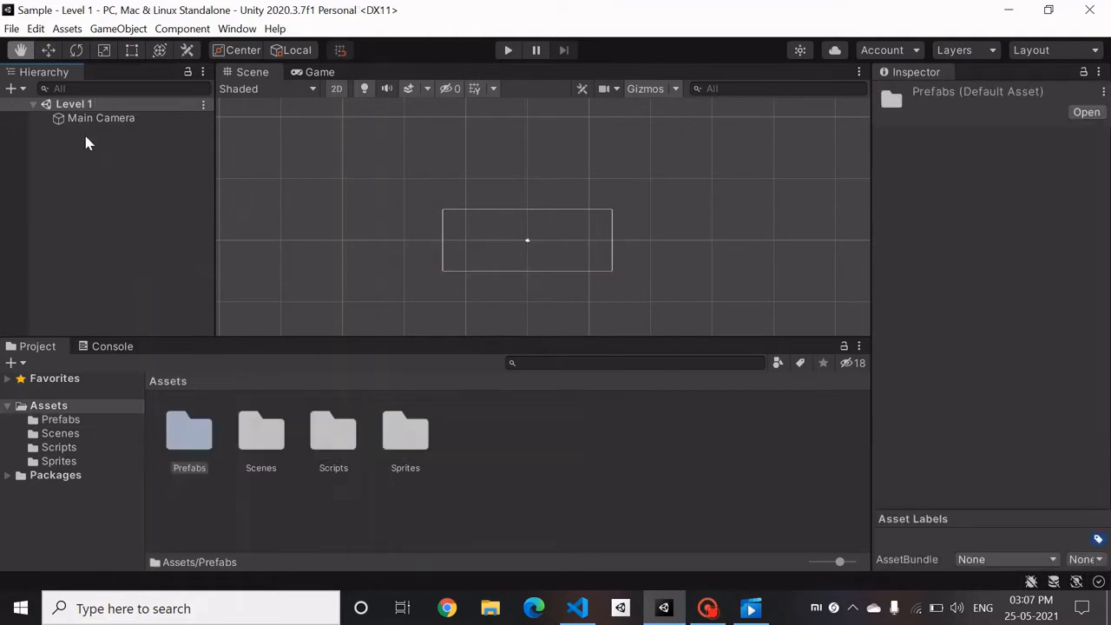
Create an empty object at the root of the Level 1 scene and rename it Ground
{"action": "left_click", "coordinate": [12, 87]}
{"action": "left_click", "coordinate": [44, 105]}
{"action": "left_click", "coordinate": [44, 105]}
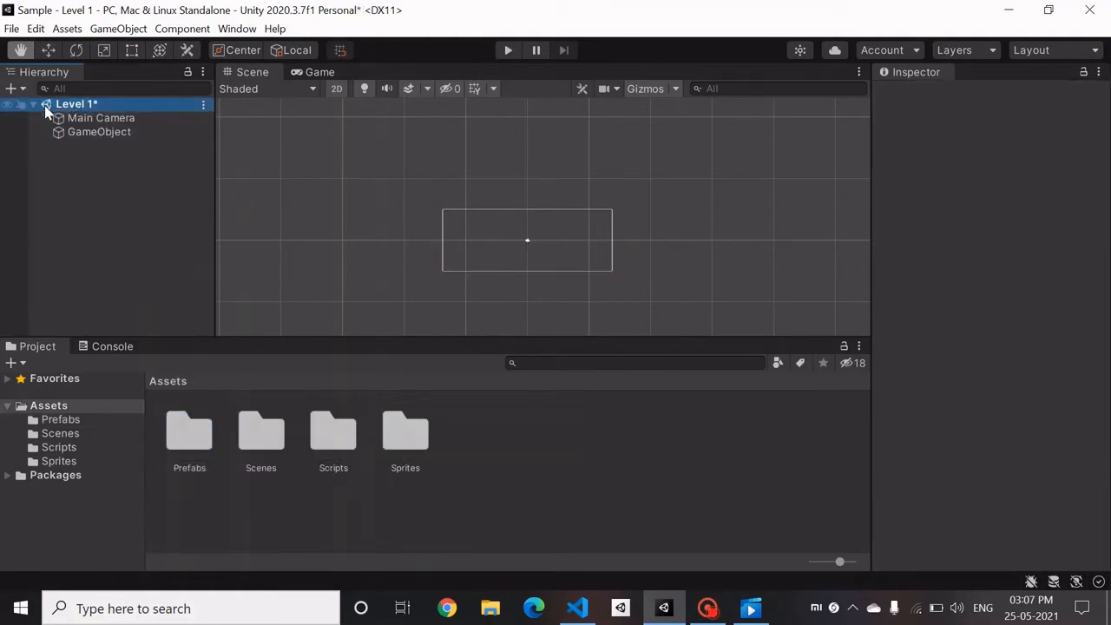
{"action": "left_click", "coordinate": [86, 132]}
{"action": "right_click", "coordinate": [116, 134]}
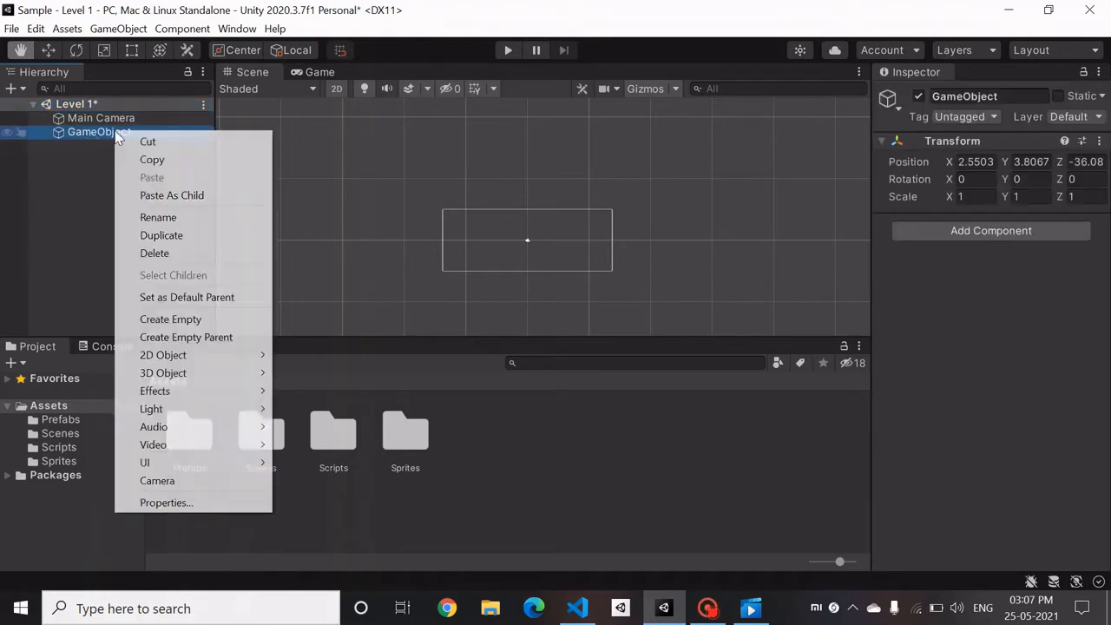
{"action": "left_click", "coordinate": [159, 218]}
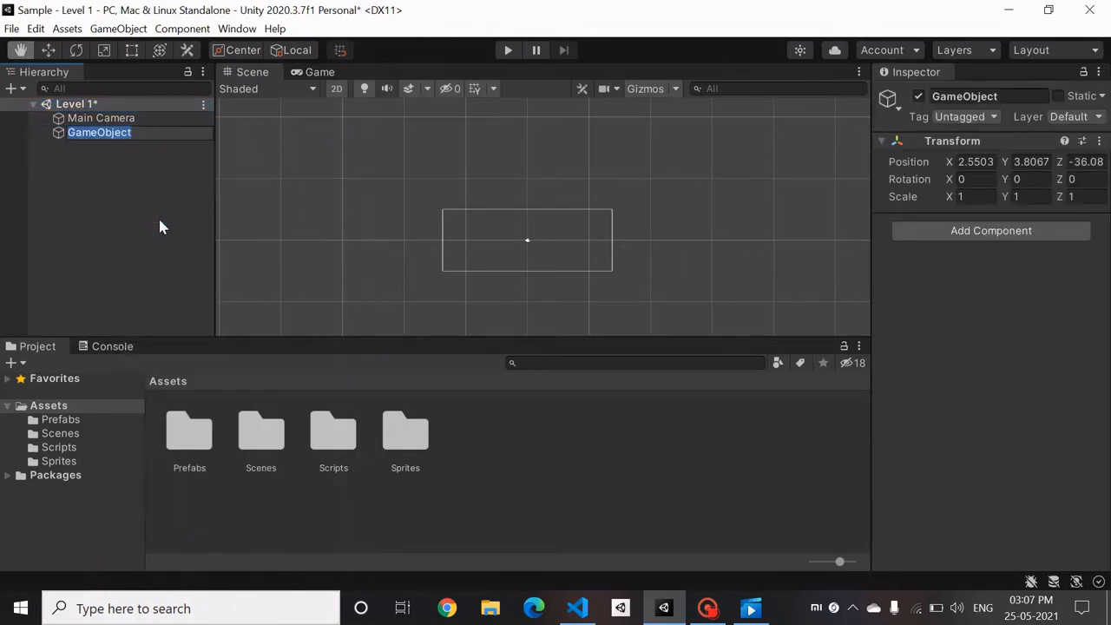
{"action": "type", "text": "Ground"}
{"action": "key", "text": "Return"}
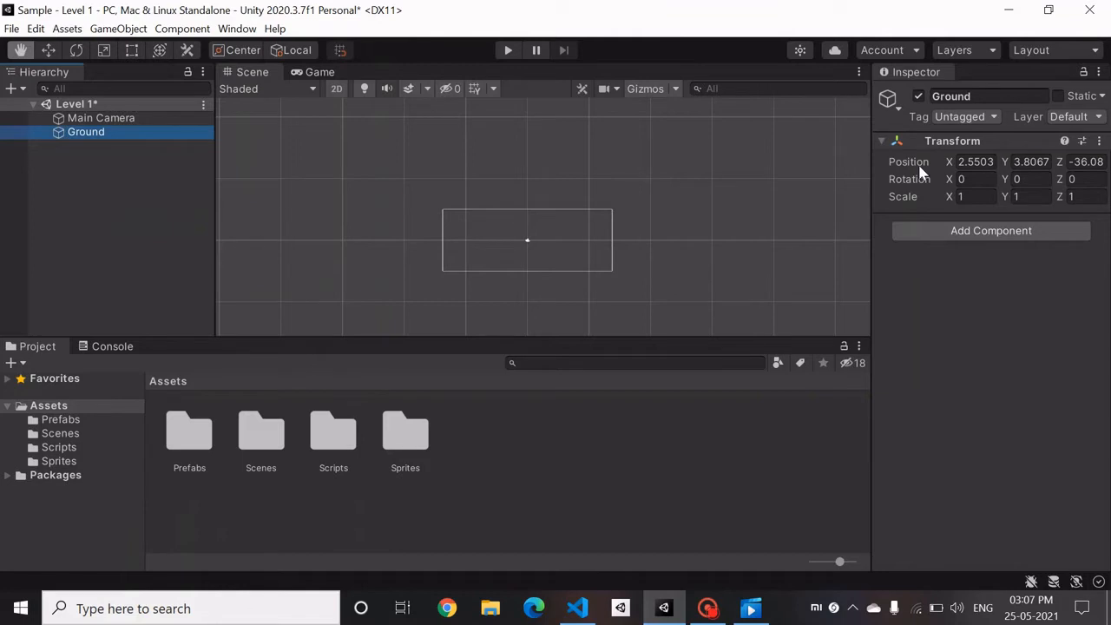
Set the empty Ground object's position to 0 on X, Y and Z
{"action": "left_click", "coordinate": [974, 162]}
{"action": "key", "text": "Tab"}
{"action": "type", "text": "0"}
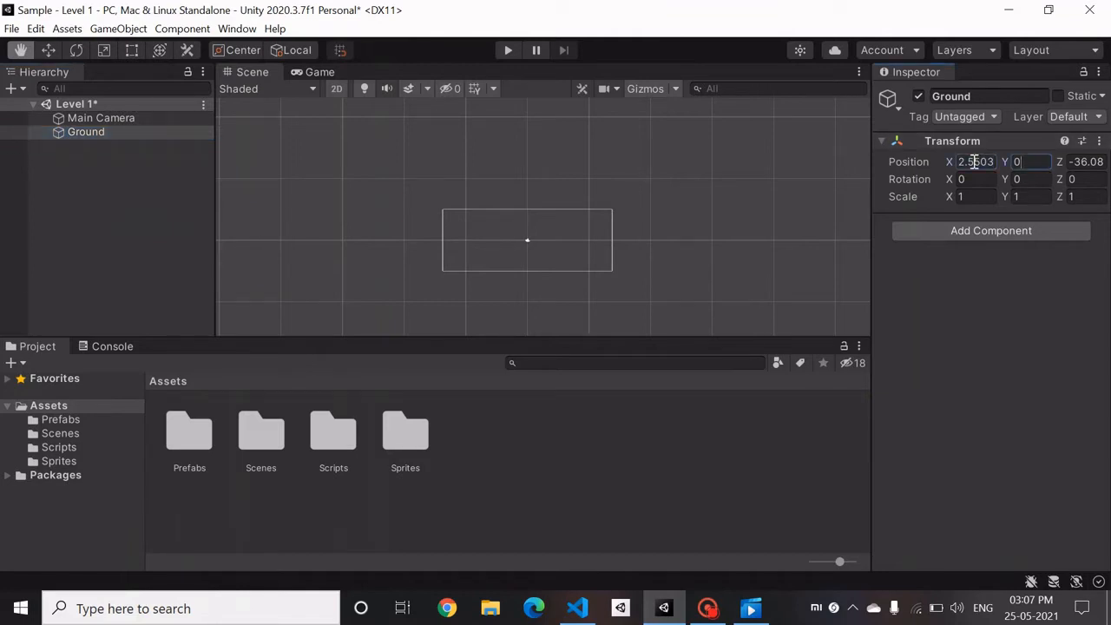
{"action": "left_click", "coordinate": [974, 162]}
{"action": "type", "text": "0"}
{"action": "key", "text": "Tab"}
{"action": "key", "text": "Tab"}
{"action": "type", "text": "0"}
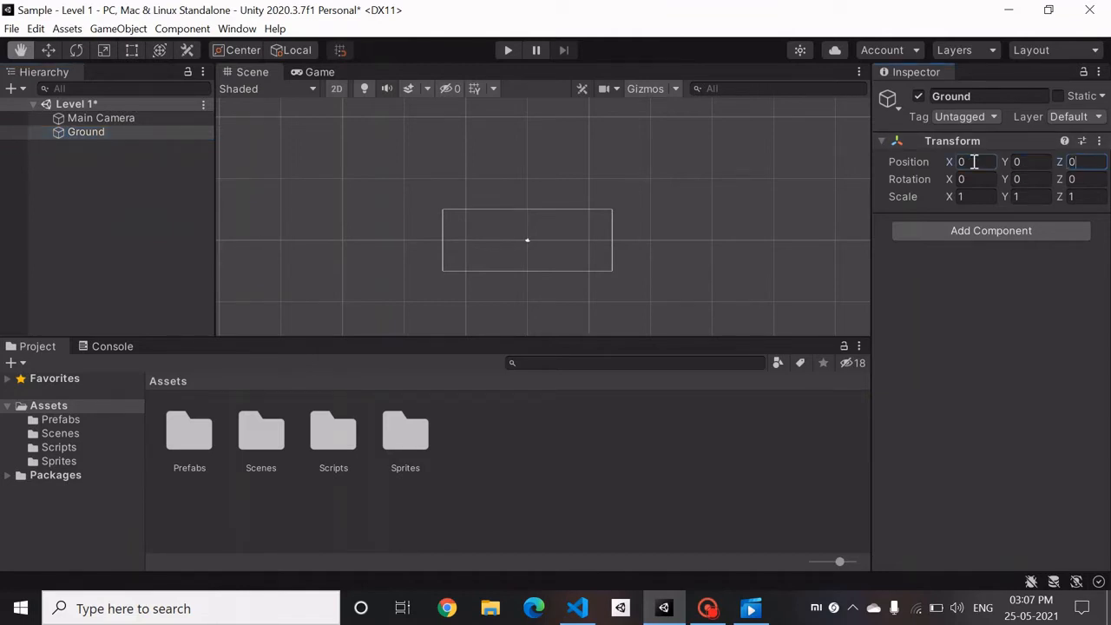
{"action": "left_click", "coordinate": [137, 186]}
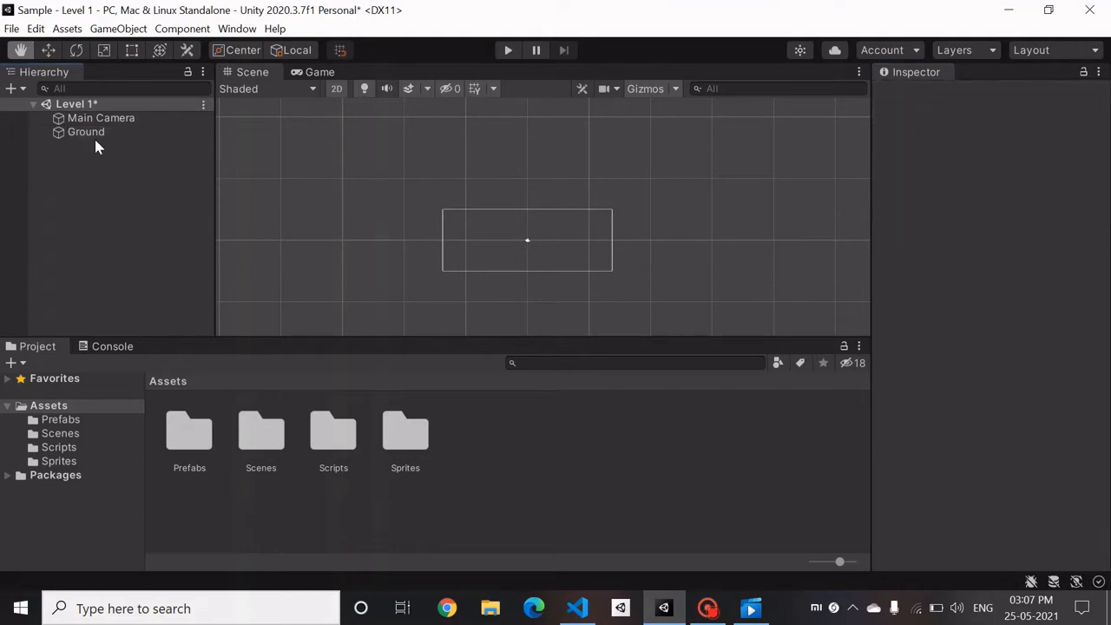
Add four instances of the Ground prefab from the Prefabs folder as children of the empty Ground object
{"action": "double_click", "coordinate": [269, 428]}
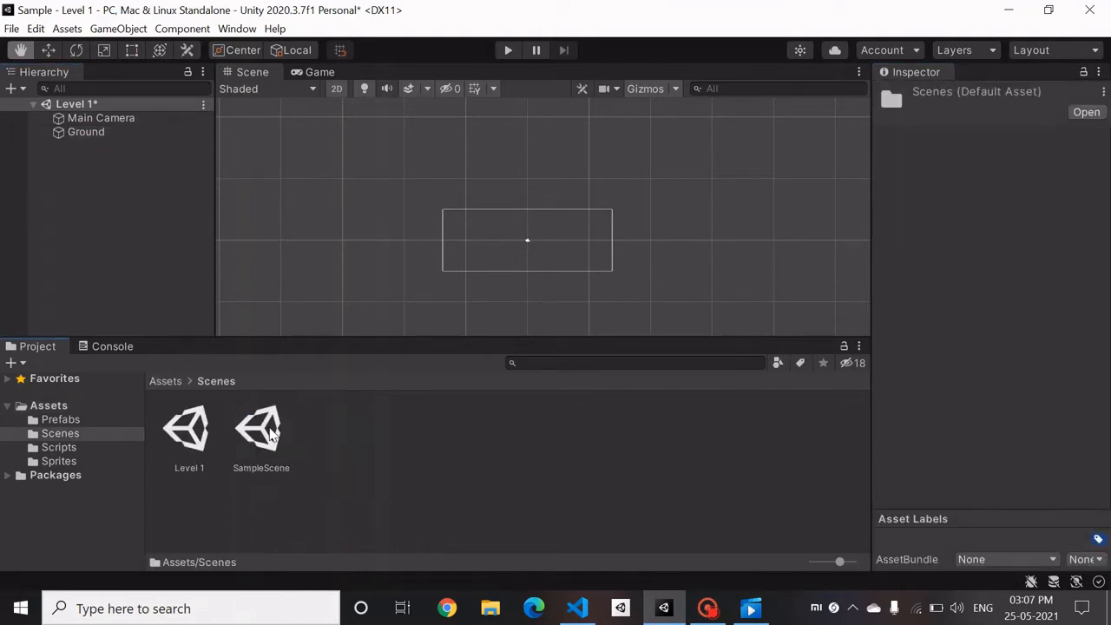
{"action": "left_click", "coordinate": [164, 381]}
{"action": "double_click", "coordinate": [189, 429]}
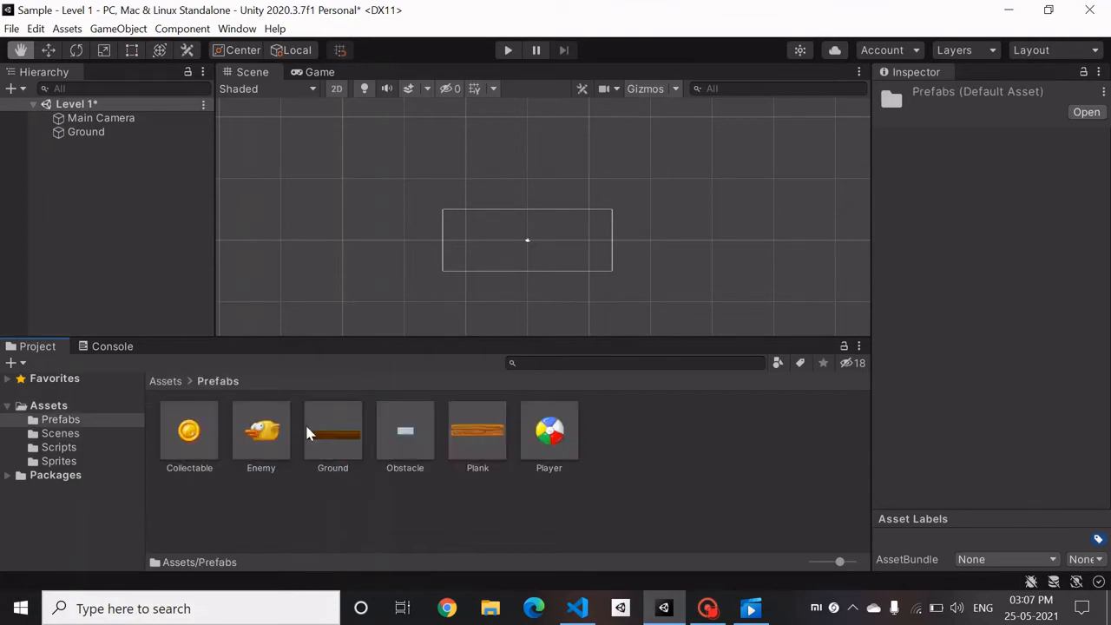
{"action": "left_click_drag", "start_coordinate": [327, 432], "coordinate": [95, 133]}
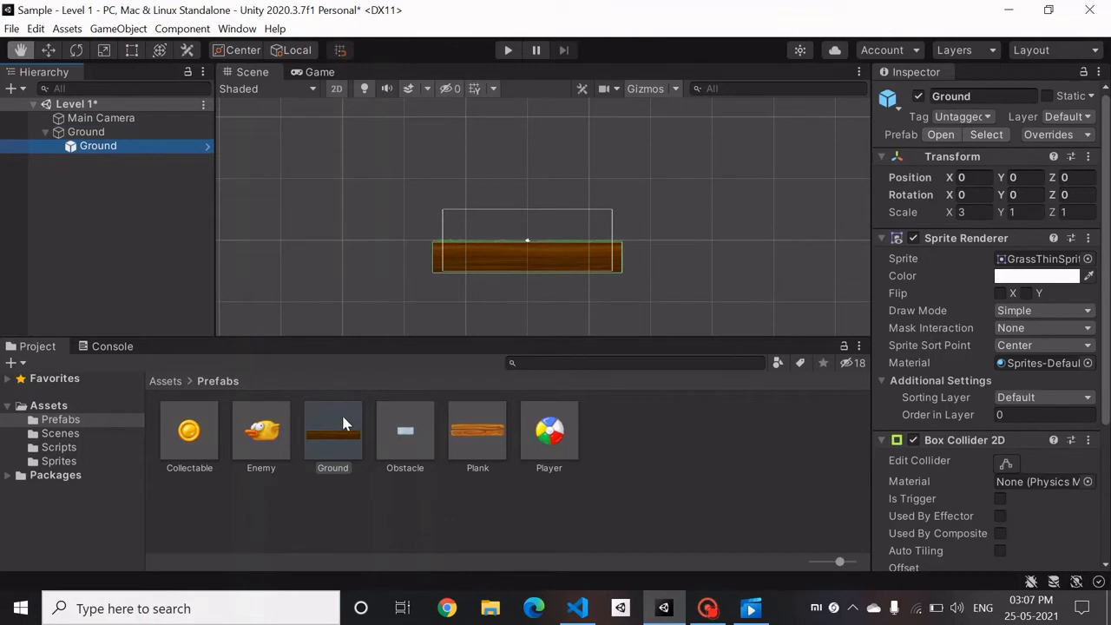
{"action": "left_click_drag", "start_coordinate": [341, 413], "coordinate": [91, 132]}
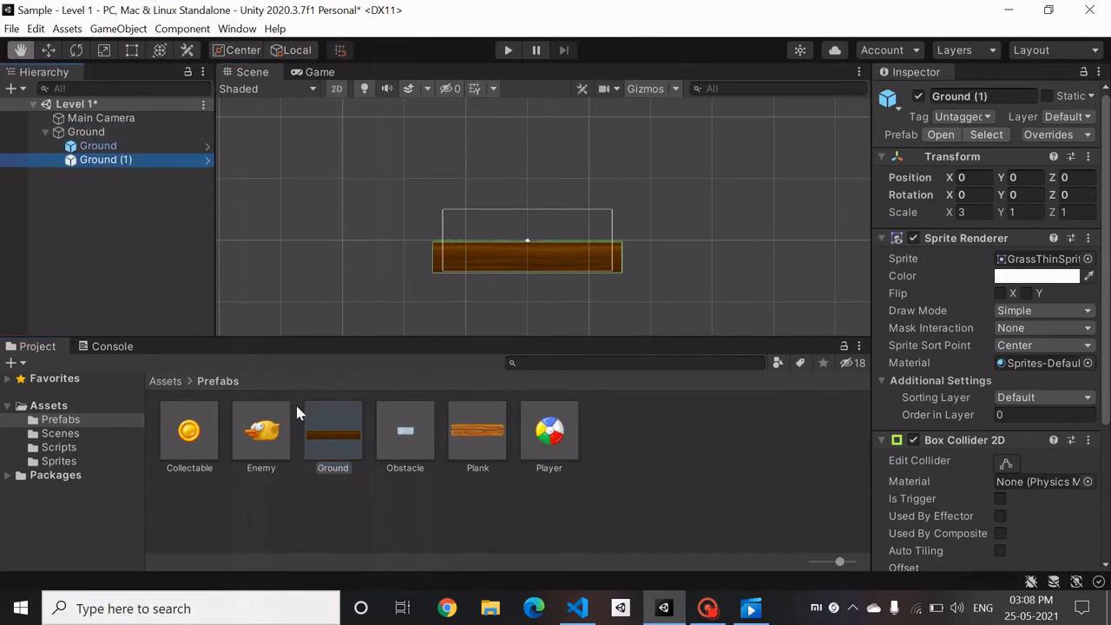
{"action": "left_click_drag", "start_coordinate": [331, 450], "coordinate": [117, 133]}
{"action": "left_click_drag", "start_coordinate": [339, 454], "coordinate": [104, 135]}
{"action": "left_click", "coordinate": [103, 133]}
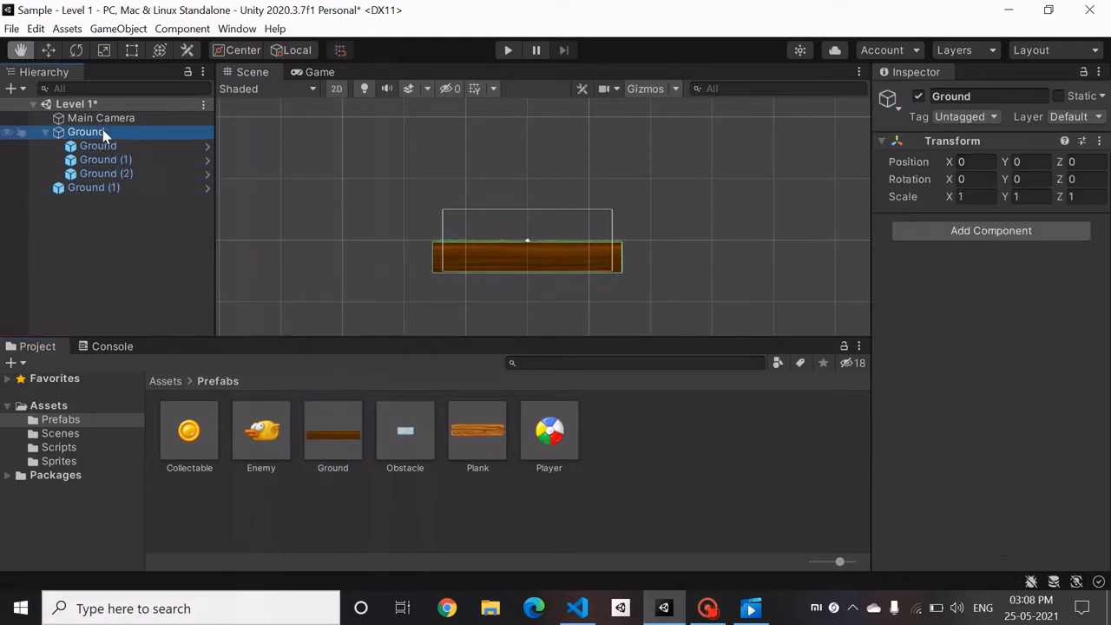
{"action": "left_click_drag", "start_coordinate": [84, 186], "coordinate": [95, 143]}
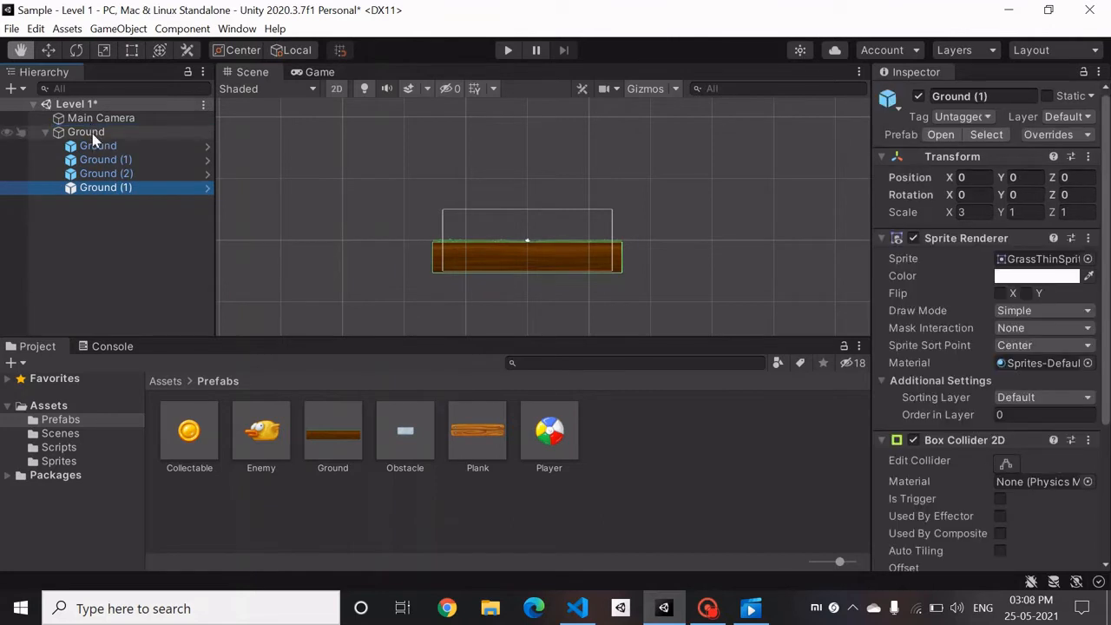
Rename the last Ground instance under the parent to Ground (3)
{"action": "right_click", "coordinate": [128, 188]}
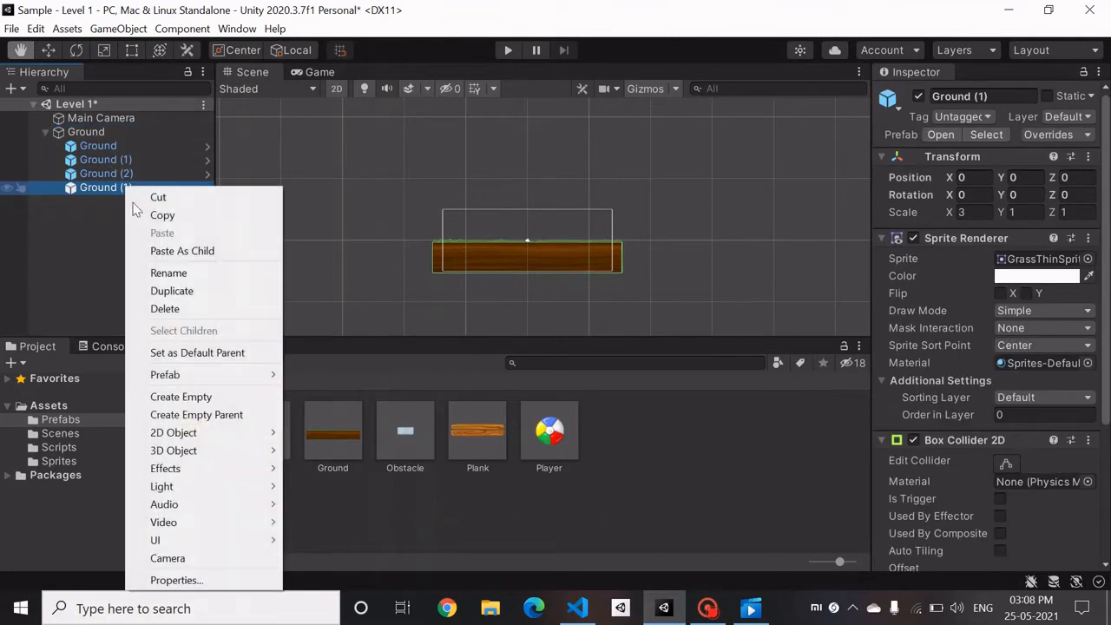
{"action": "left_click", "coordinate": [194, 276]}
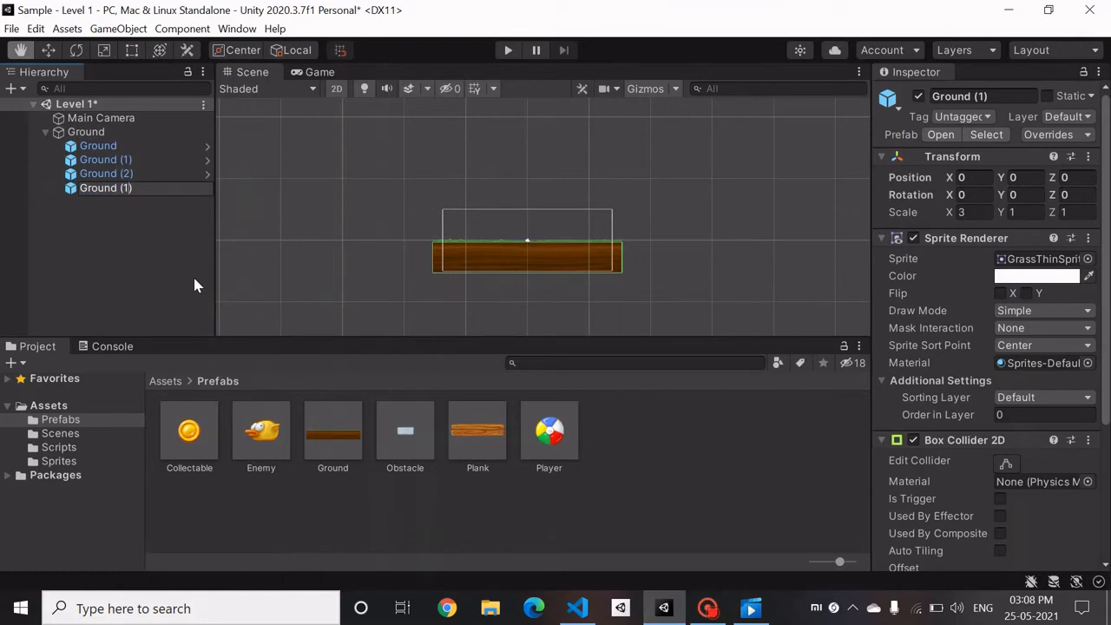
{"action": "key", "text": "BackSpace"}
{"action": "type", "text": "3"}
{"action": "key", "text": "Return"}
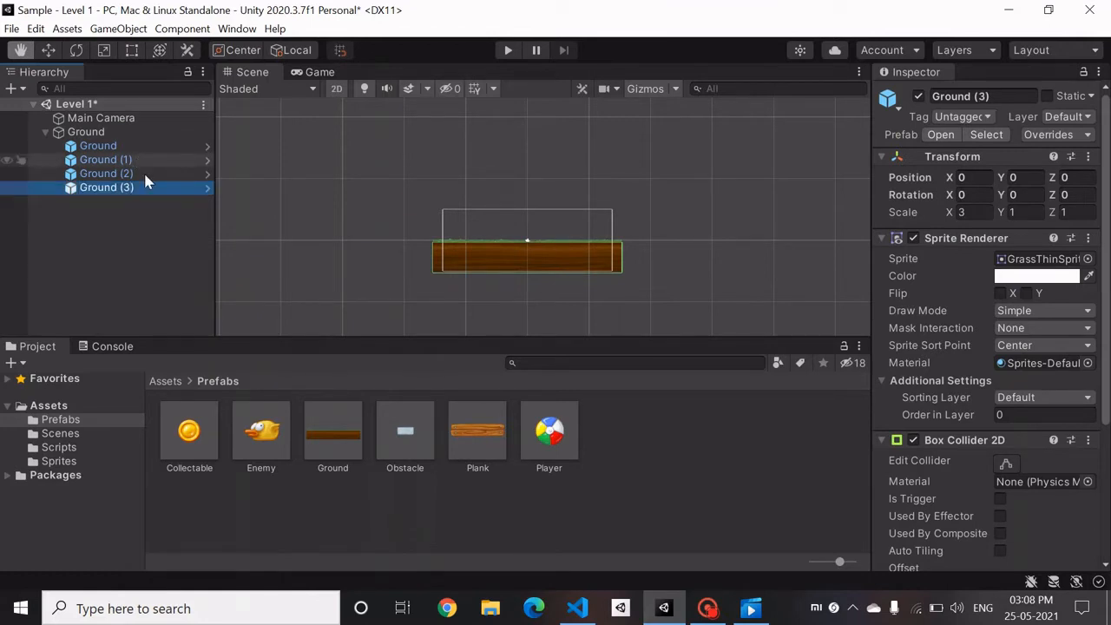
Set the X position of Ground (1) to 30 so it continues the first ground piece
{"action": "left_click", "coordinate": [90, 148]}
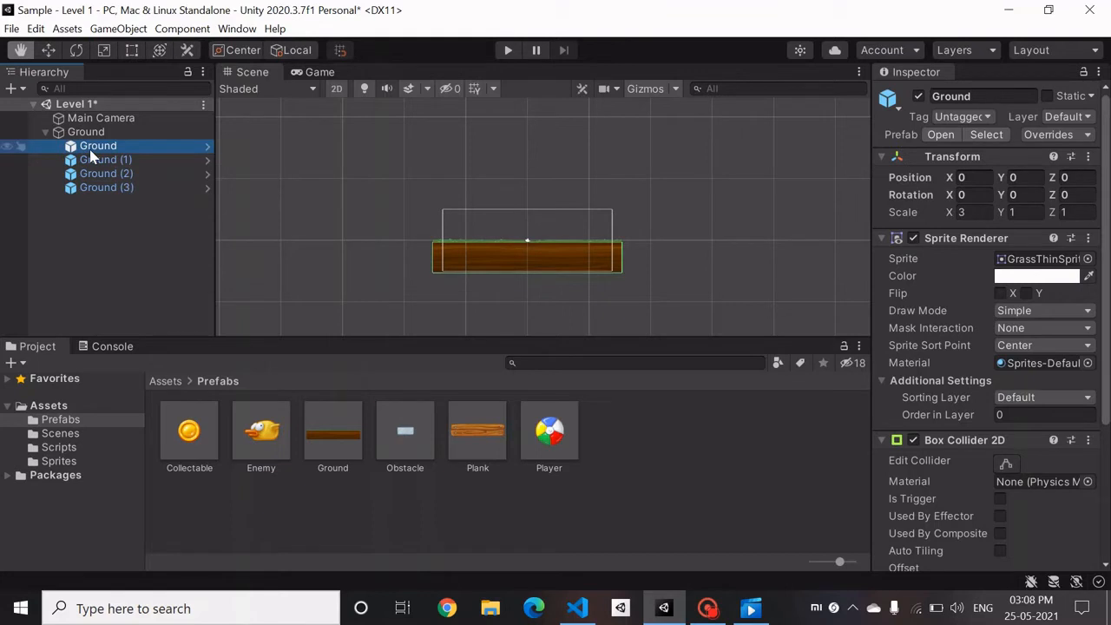
{"action": "left_click", "coordinate": [98, 160]}
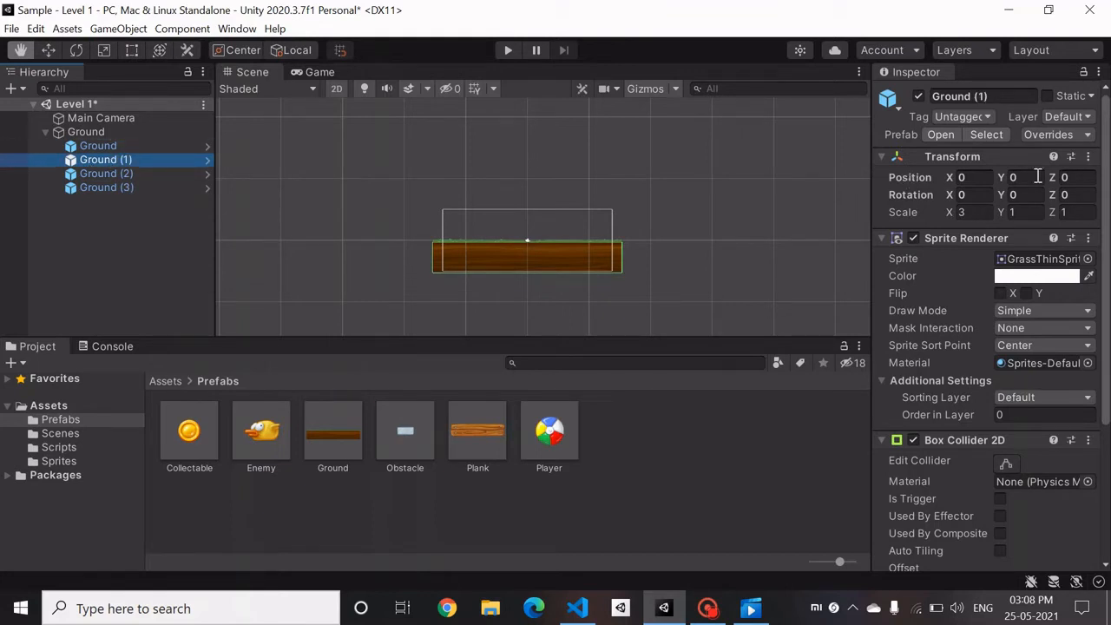
{"action": "left_click", "coordinate": [990, 177]}
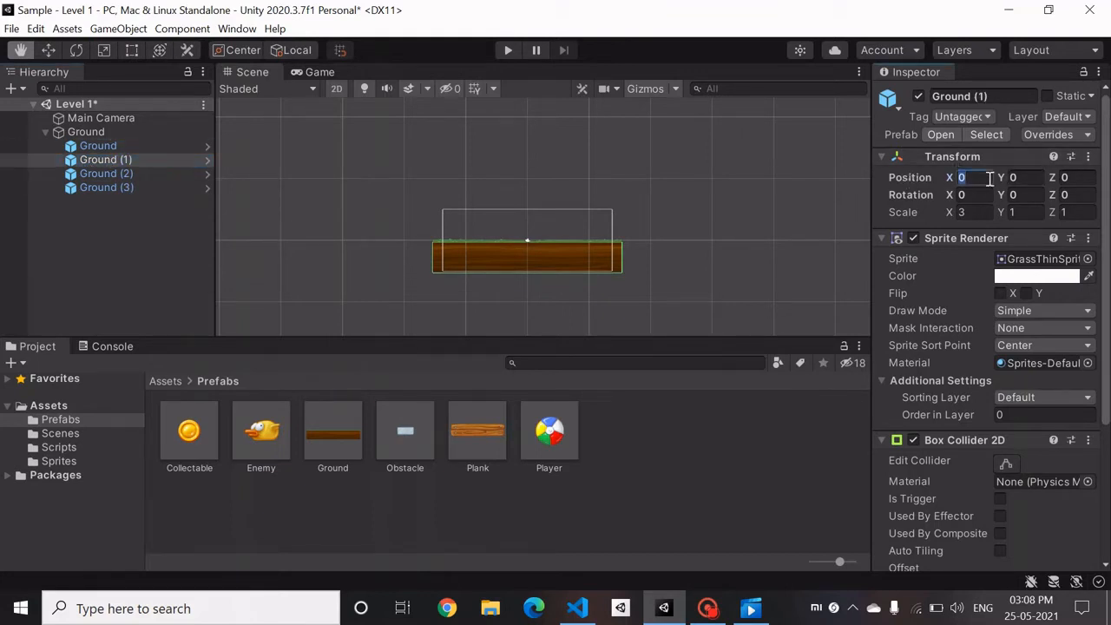
{"action": "type", "text": "10"}
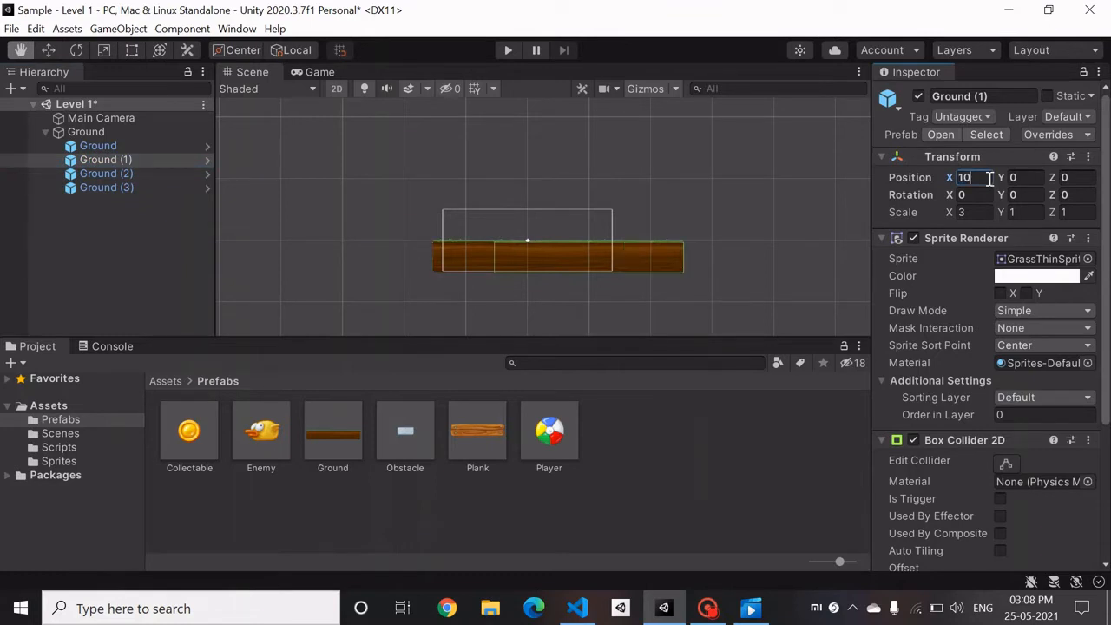
{"action": "key", "text": "BackSpace"}
{"action": "key", "text": "BackSpace"}
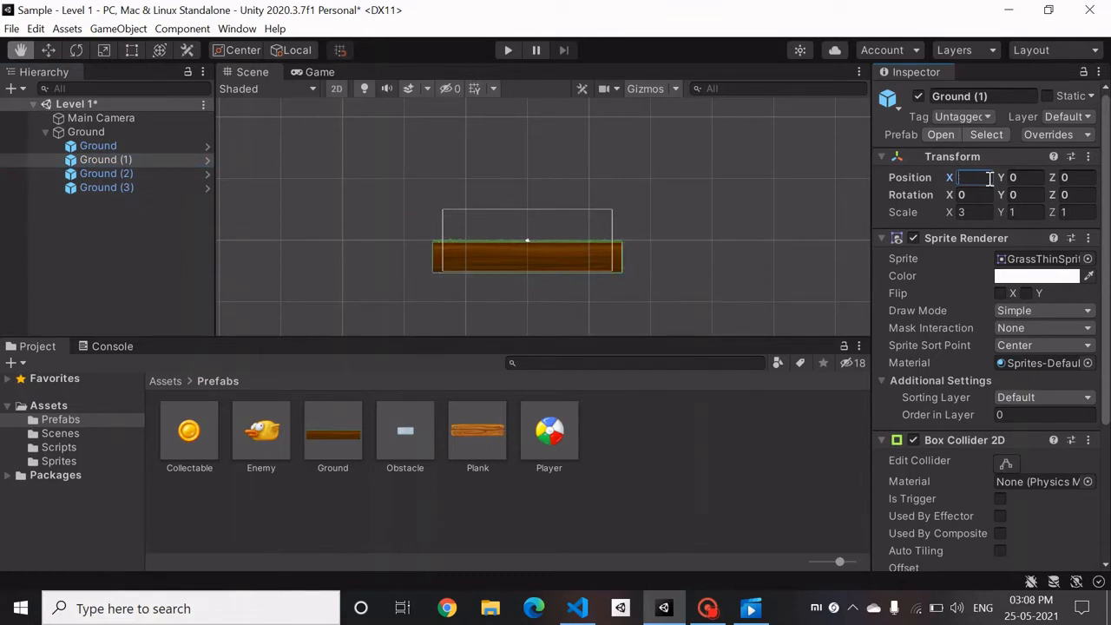
{"action": "type", "text": "30"}
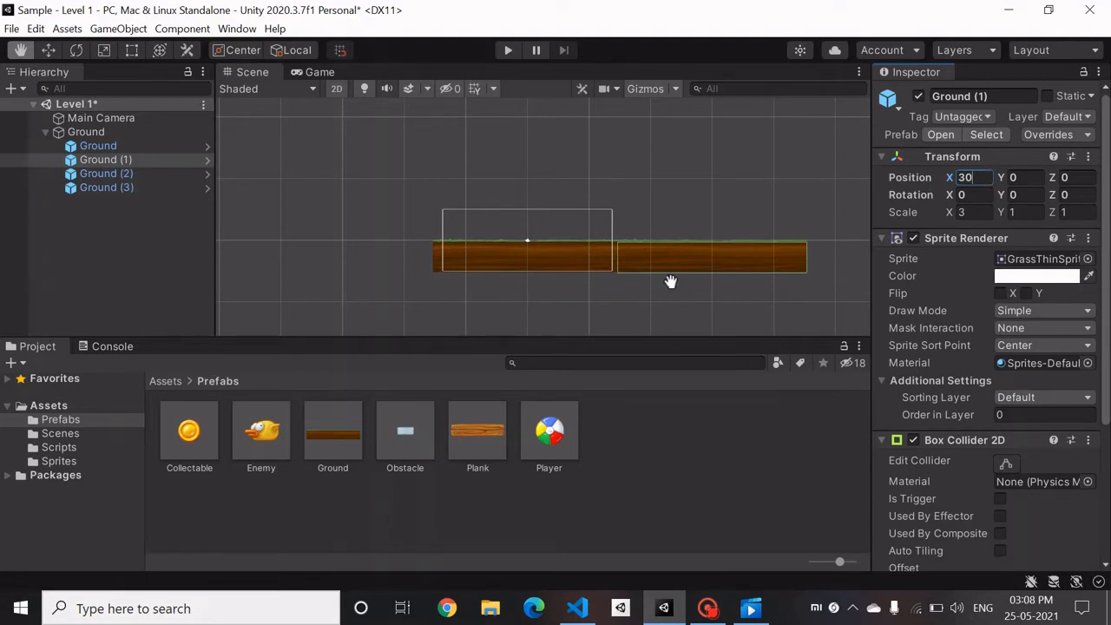
{"action": "key", "text": "BackSpace"}
{"action": "type", "text": "5"}
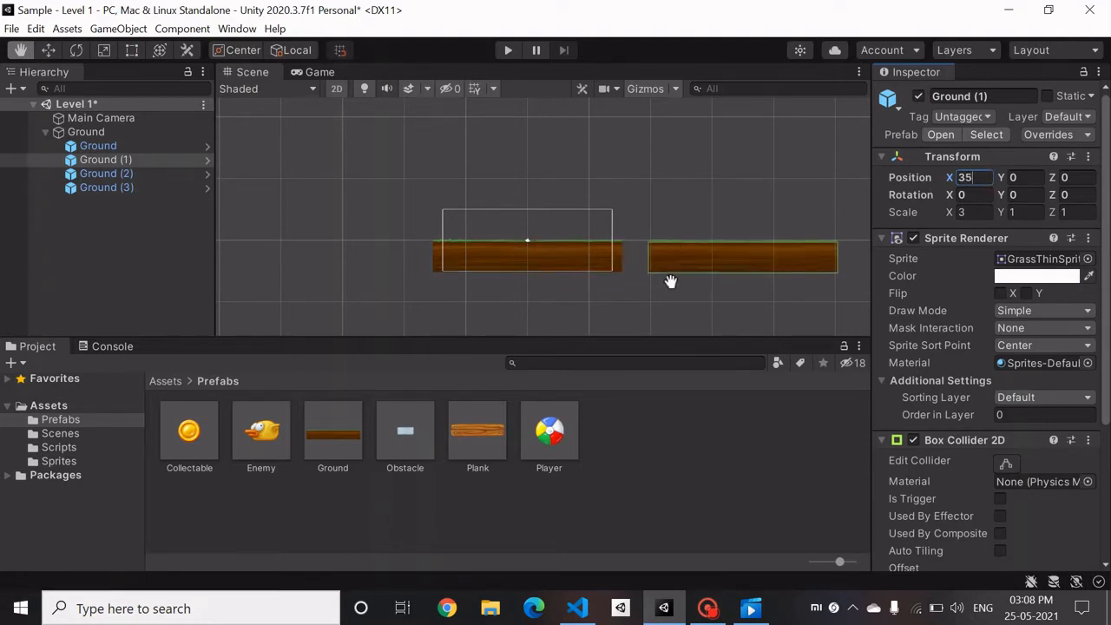
{"action": "key", "text": "BackSpace"}
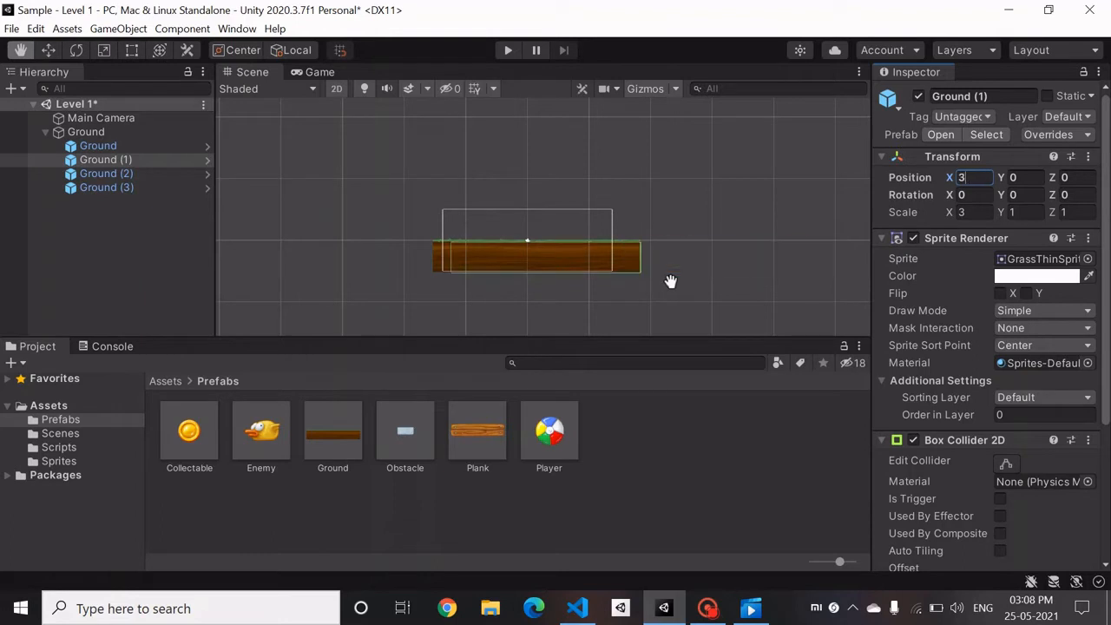
{"action": "type", "text": "0"}
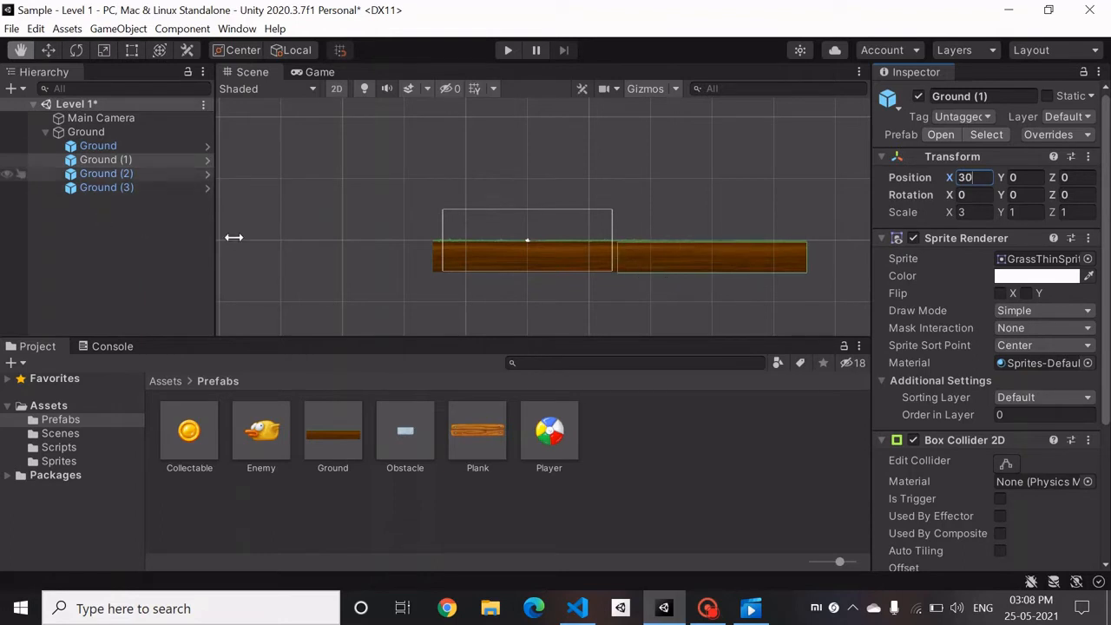
Set the X position of Ground (2) to 60
{"action": "left_click", "coordinate": [102, 175]}
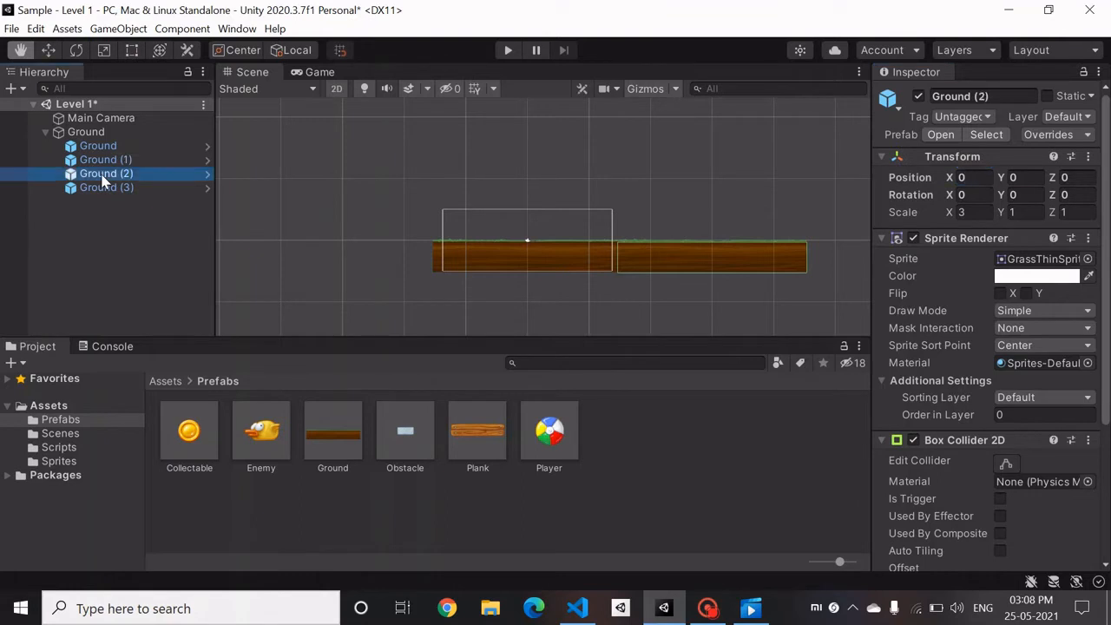
{"action": "left_click", "coordinate": [982, 176]}
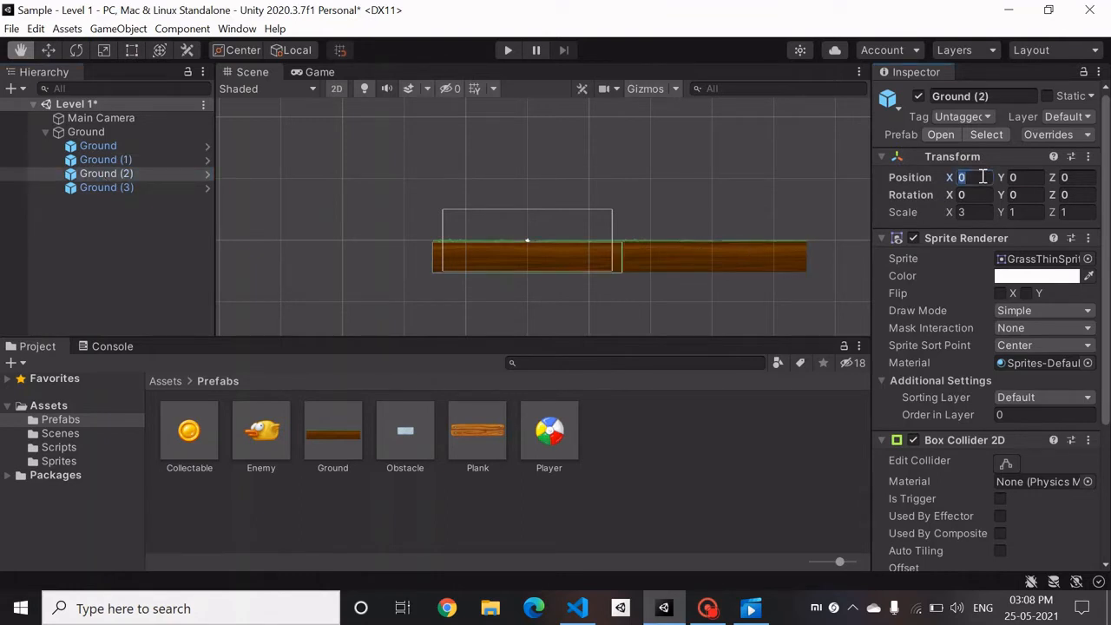
{"action": "type", "text": "60"}
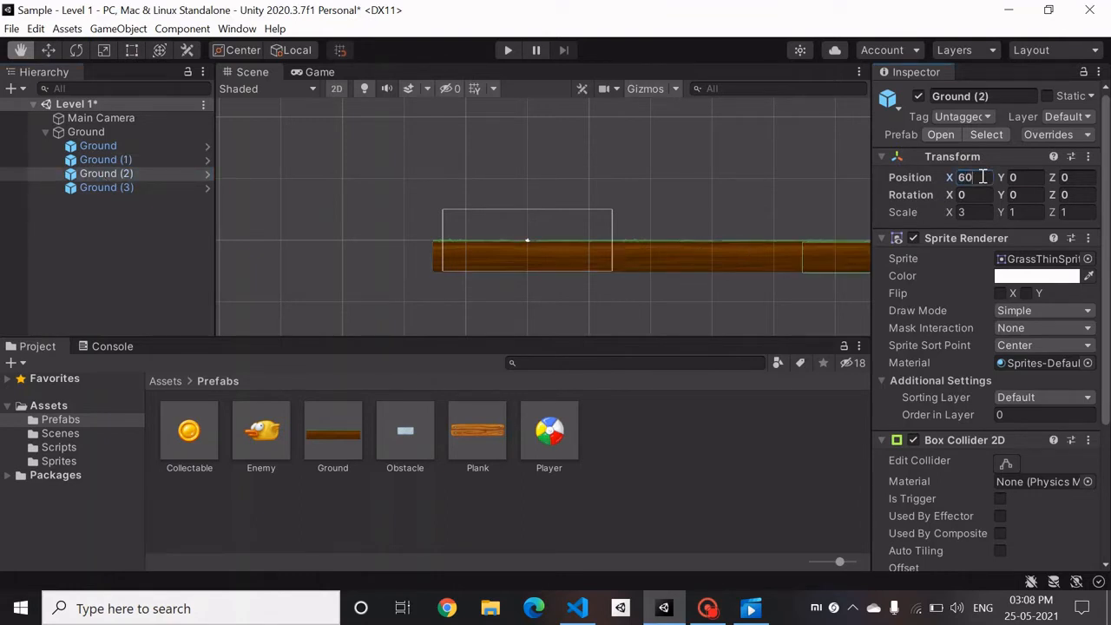
Set the X position of Ground (3) to 90 and check the full row of ground pieces in the scene
{"action": "left_click", "coordinate": [150, 185]}
{"action": "left_click", "coordinate": [982, 177]}
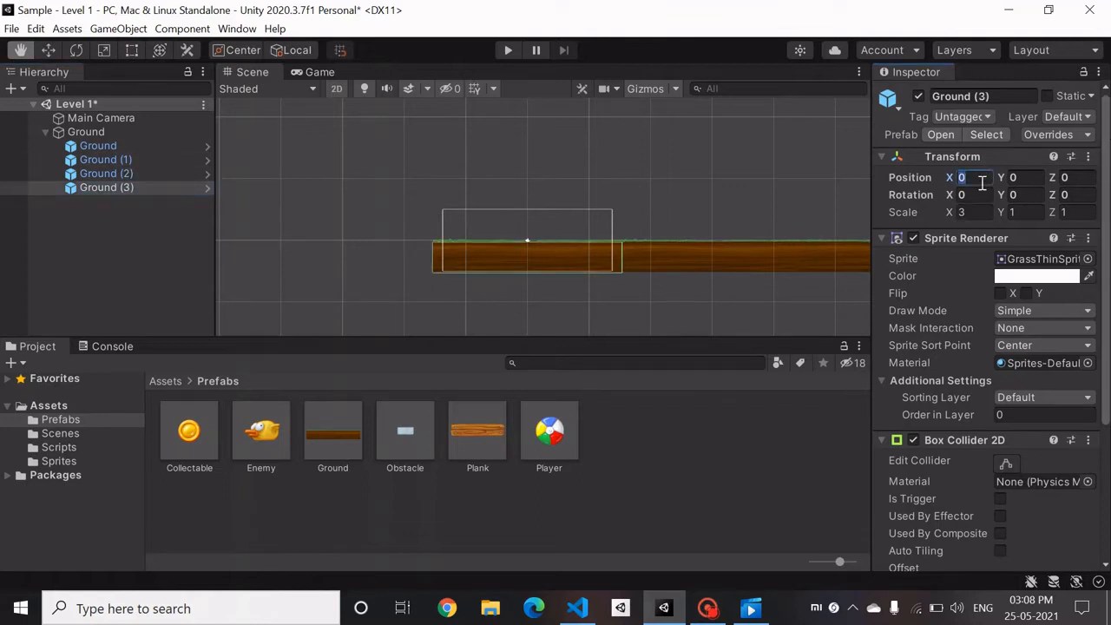
{"action": "type", "text": "90"}
{"action": "scroll", "coordinate": [789, 299], "scroll_direction": "down", "scroll_amount": 3}
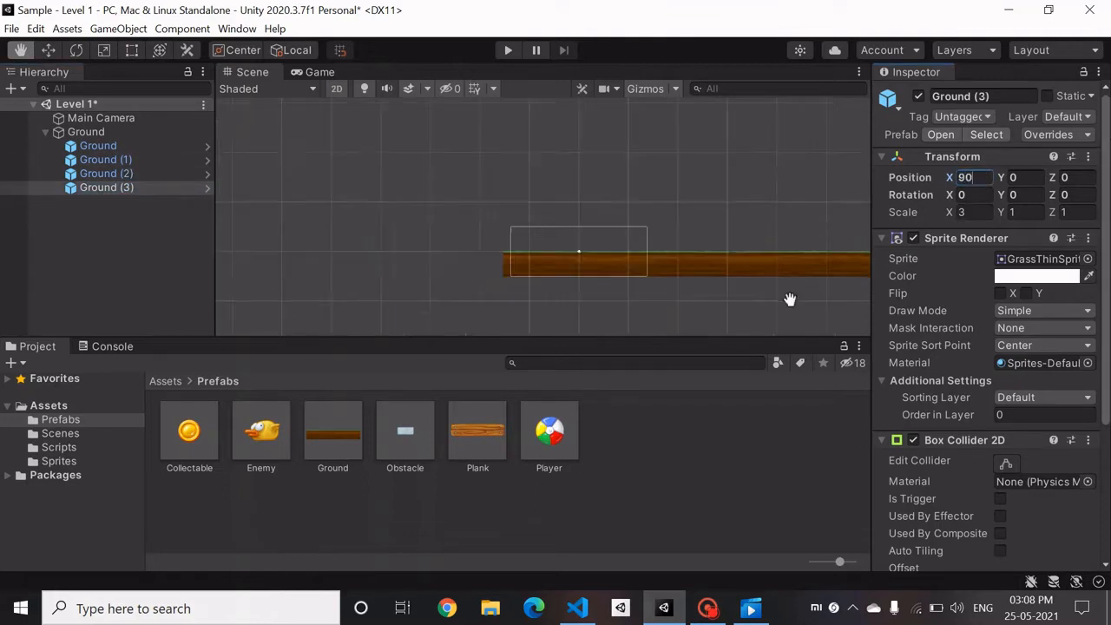
{"action": "left_click_drag", "start_coordinate": [781, 302], "coordinate": [588, 238]}
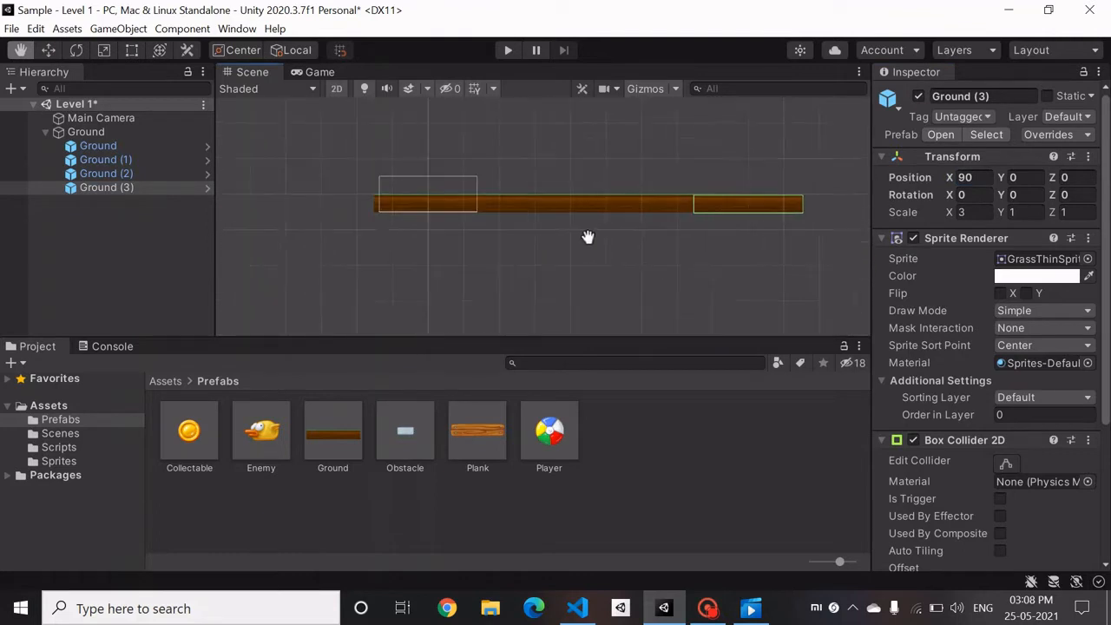
{"action": "scroll", "coordinate": [587, 238], "scroll_direction": "up", "scroll_amount": 3}
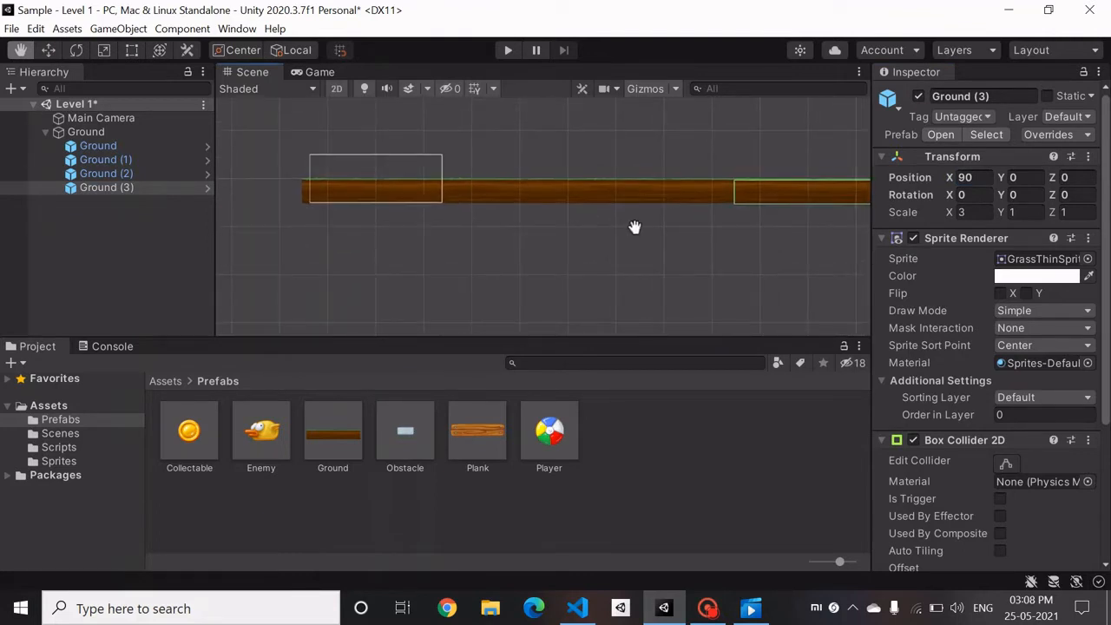
{"action": "left_click_drag", "start_coordinate": [635, 227], "coordinate": [568, 253]}
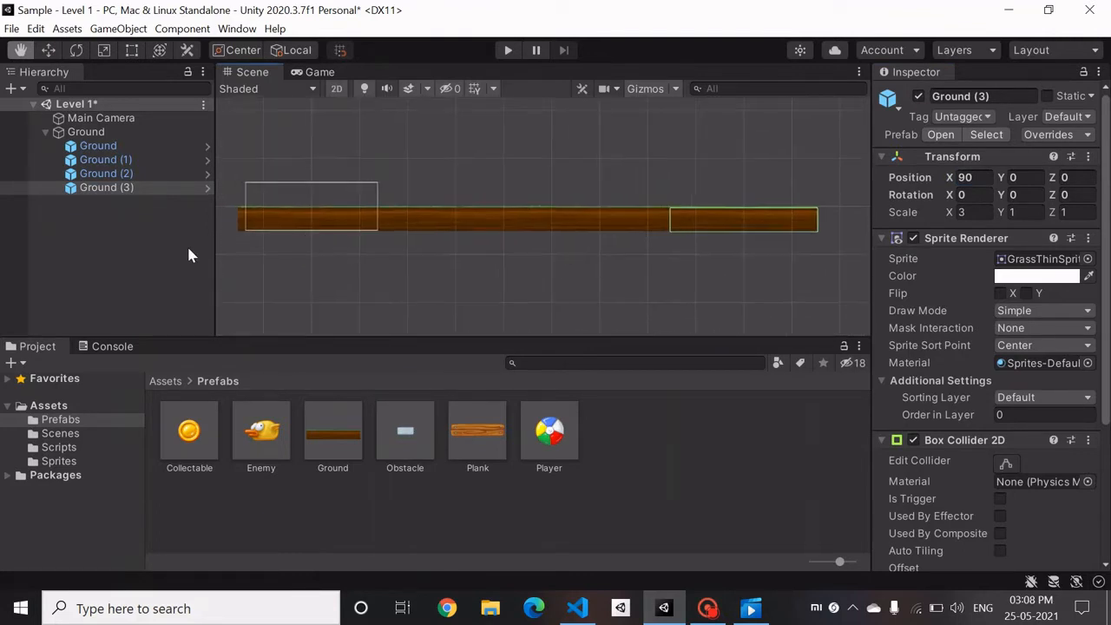
{"action": "left_click", "coordinate": [190, 256]}
Add the SkyTileSprite from the Sprites folder to the Level 1 hierarchy and set its Y position to 2
{"action": "left_click", "coordinate": [161, 383]}
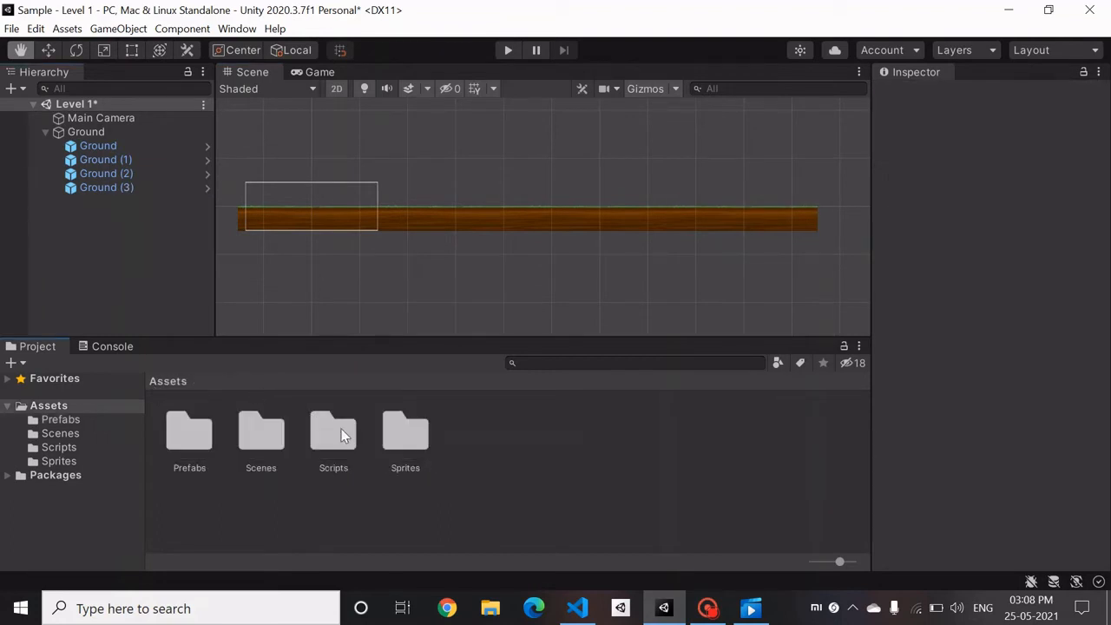
{"action": "left_click", "coordinate": [408, 431]}
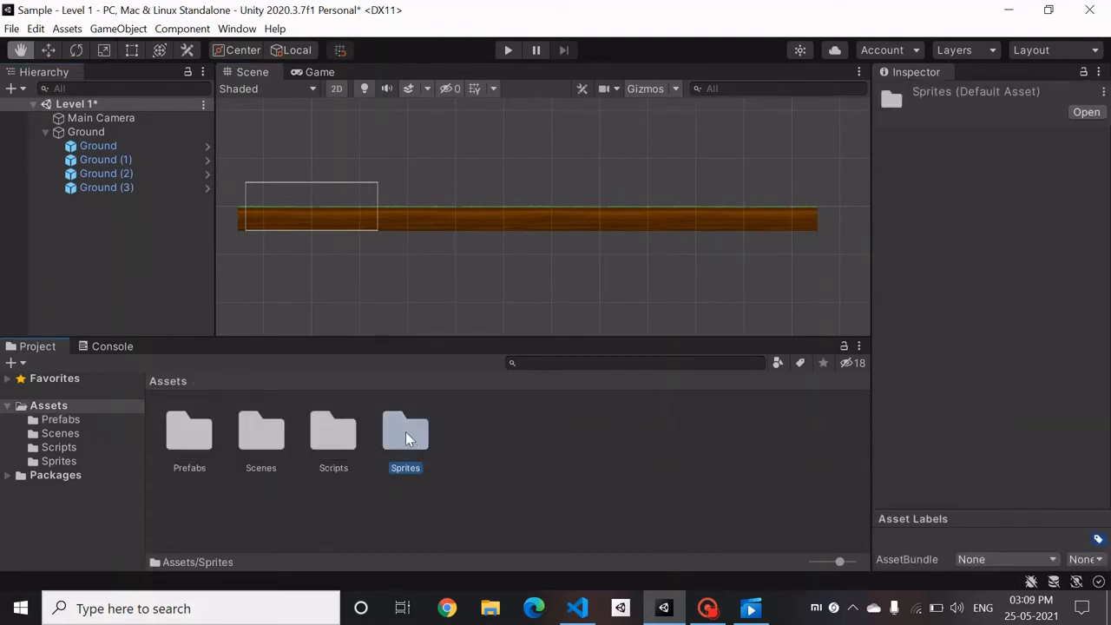
{"action": "double_click", "coordinate": [405, 431]}
{"action": "scroll", "coordinate": [499, 460], "scroll_direction": "down", "scroll_amount": 5}
{"action": "scroll", "coordinate": [499, 460], "scroll_direction": "up", "scroll_amount": 1}
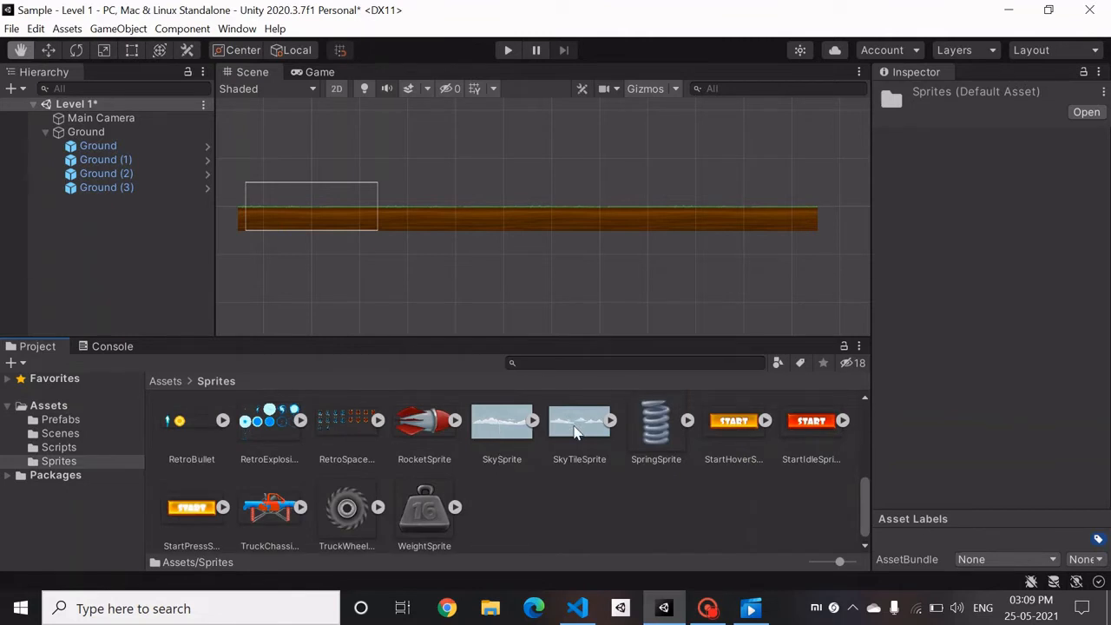
{"action": "left_click_drag", "start_coordinate": [575, 432], "coordinate": [96, 236]}
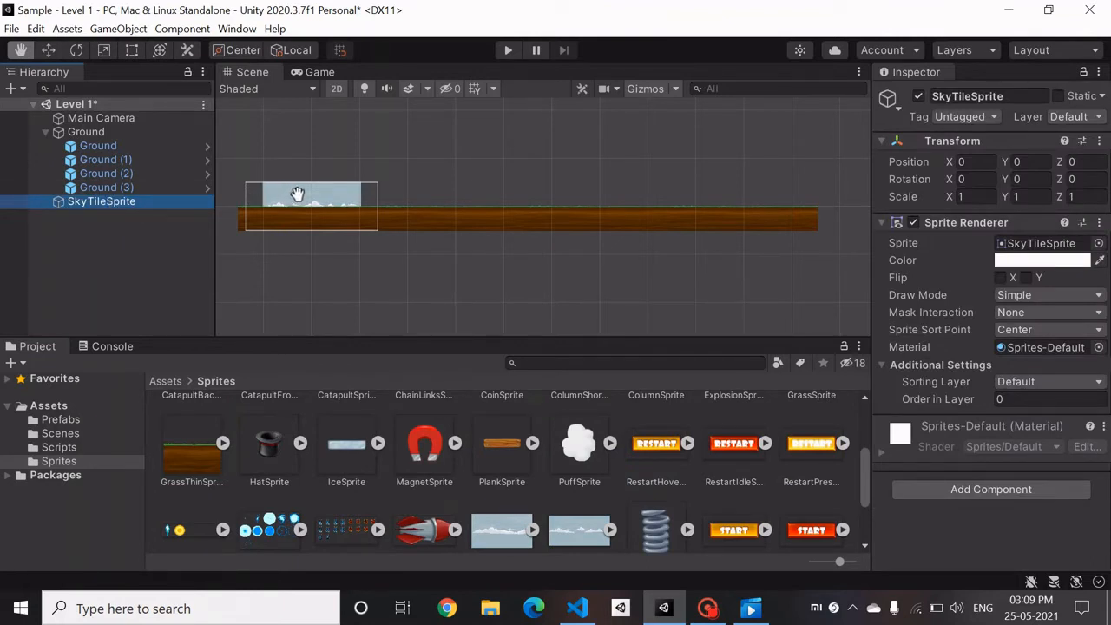
{"action": "left_click", "coordinate": [1026, 162]}
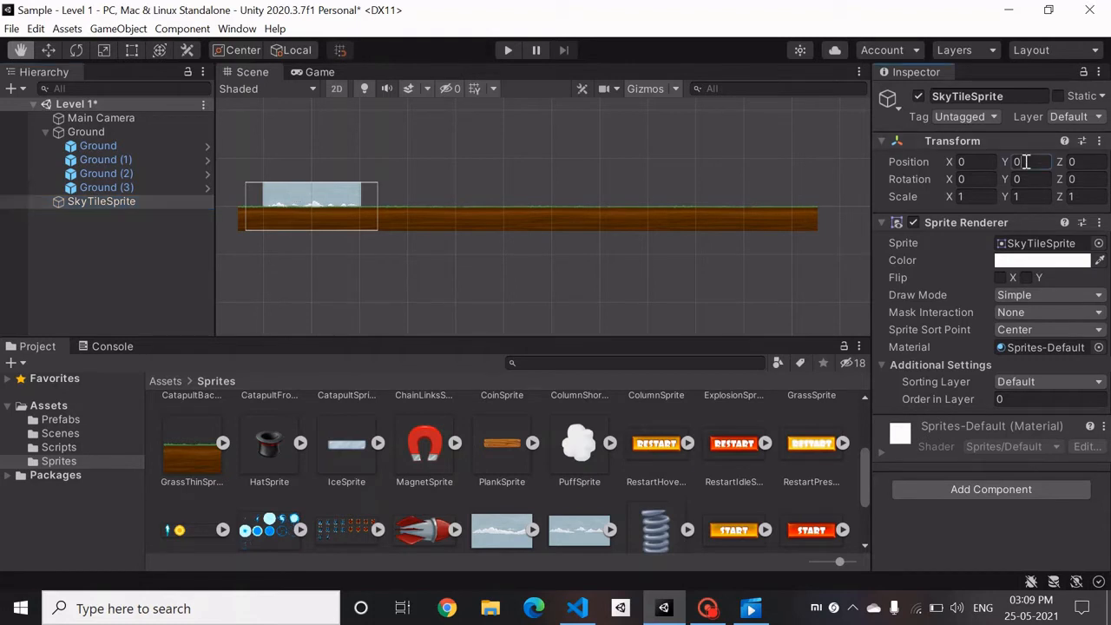
{"action": "type", "text": "2"}
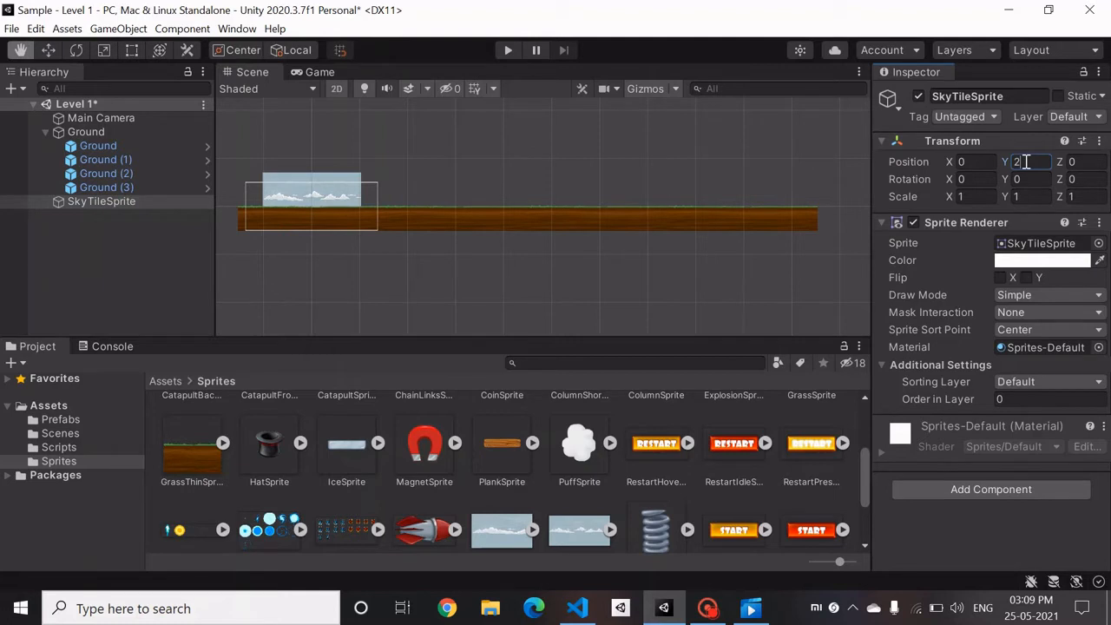
Set the sky tile's X scale to 1.5 to match the ground piece's width and check it in the Game view
{"action": "left_click", "coordinate": [966, 196]}
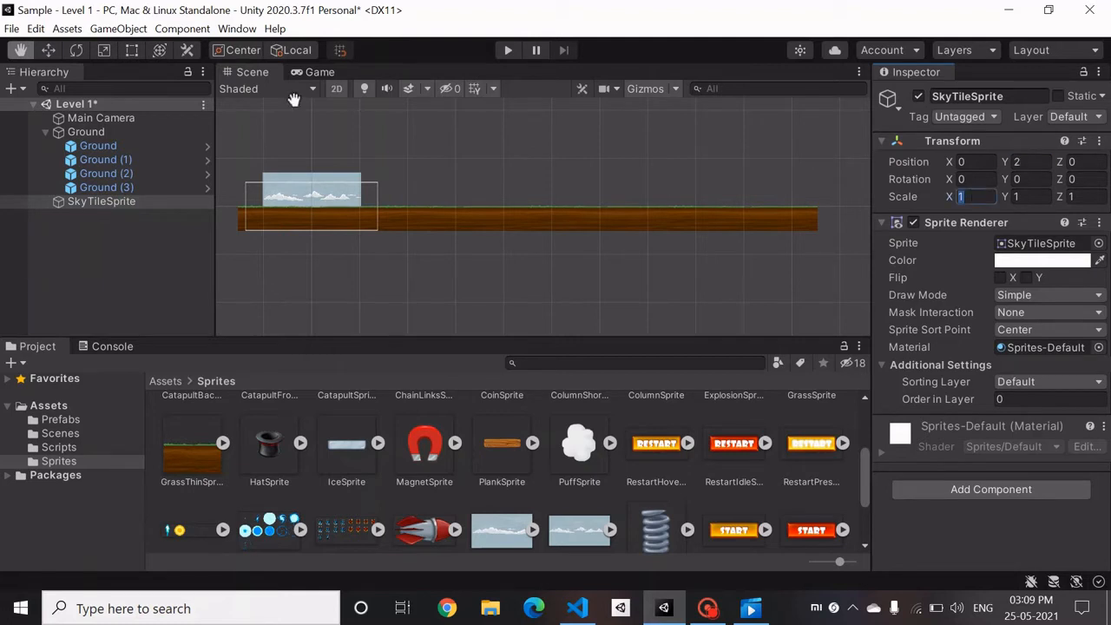
{"action": "left_click", "coordinate": [90, 146]}
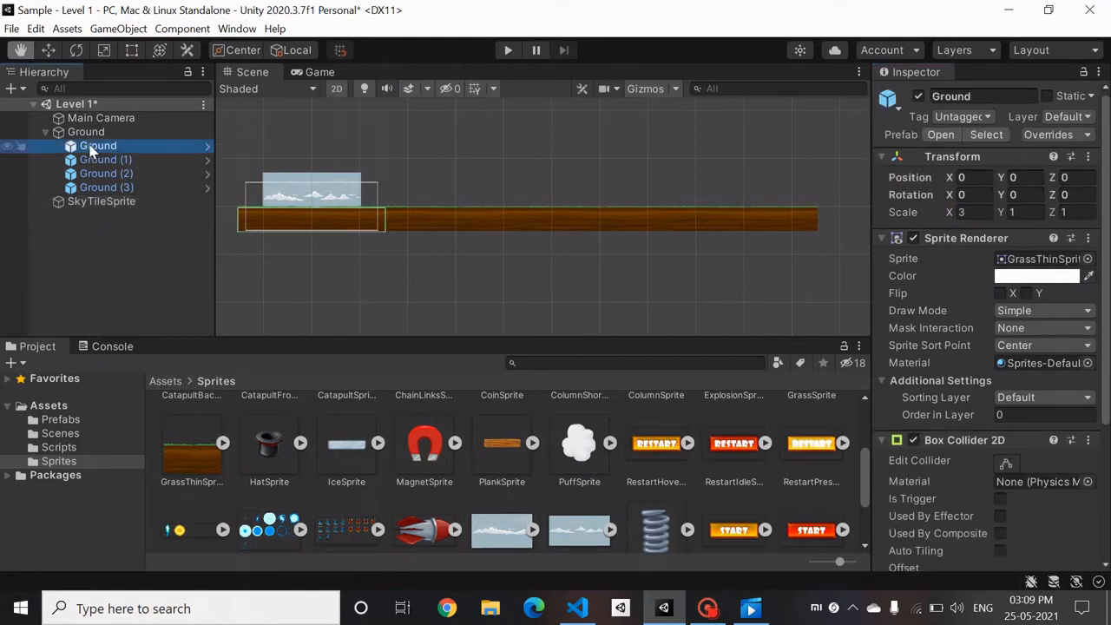
{"action": "left_click", "coordinate": [104, 201]}
{"action": "left_click", "coordinate": [967, 198]}
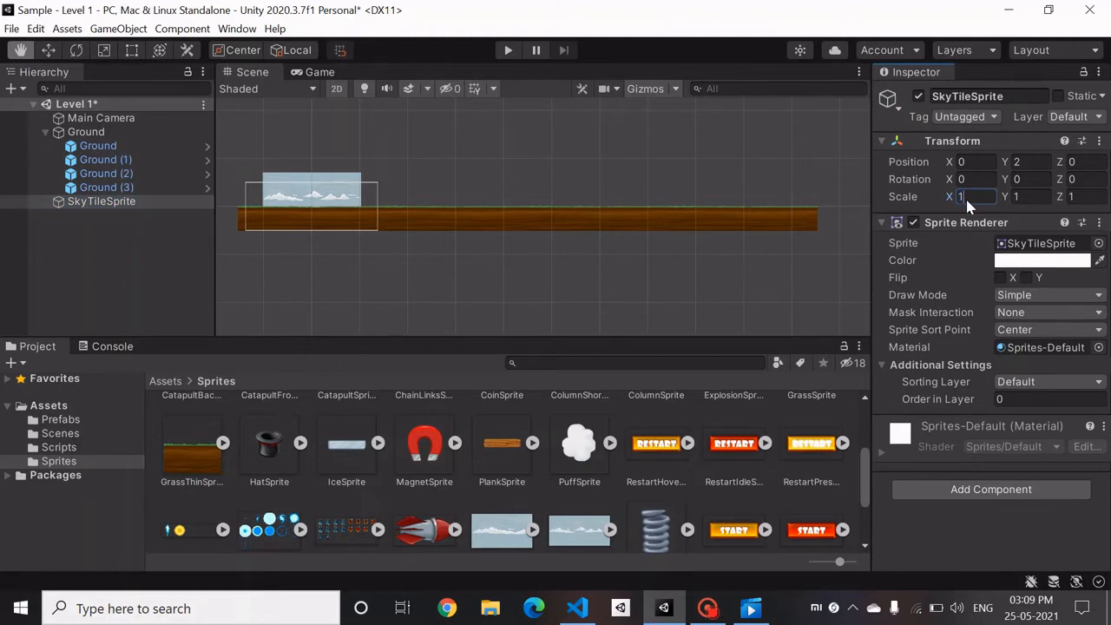
{"action": "type", "text": ".5"}
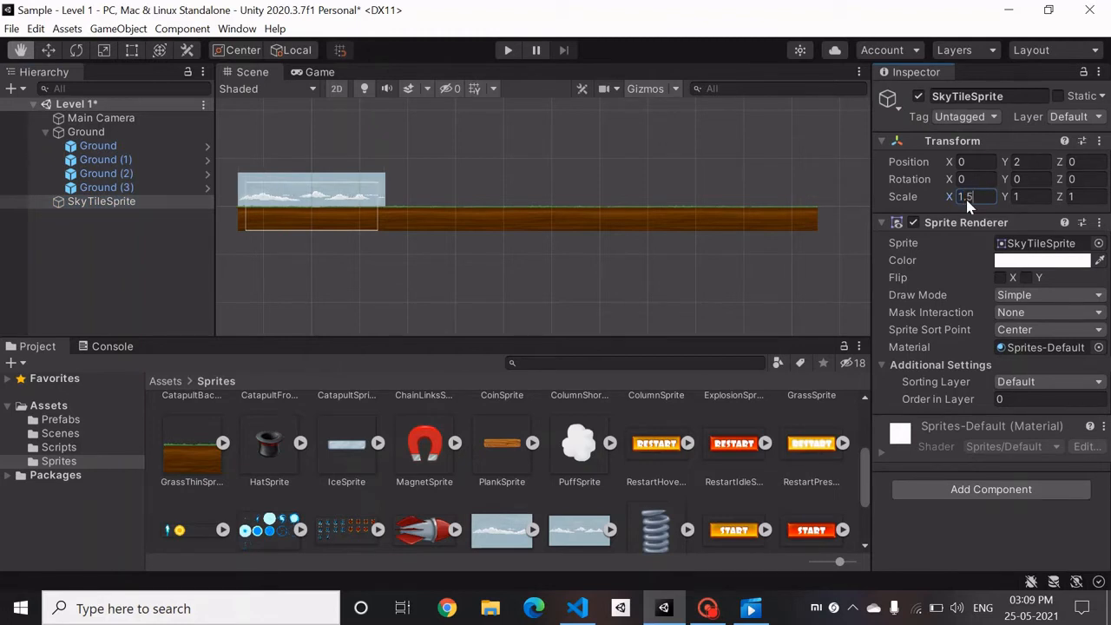
{"action": "left_click", "coordinate": [130, 237]}
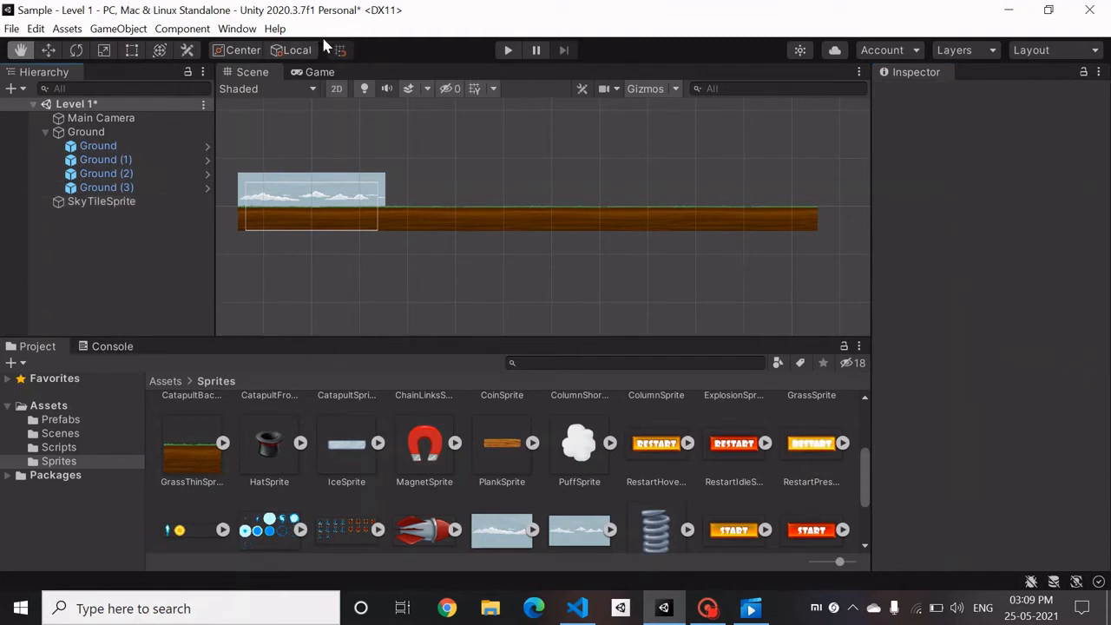
{"action": "left_click", "coordinate": [321, 72]}
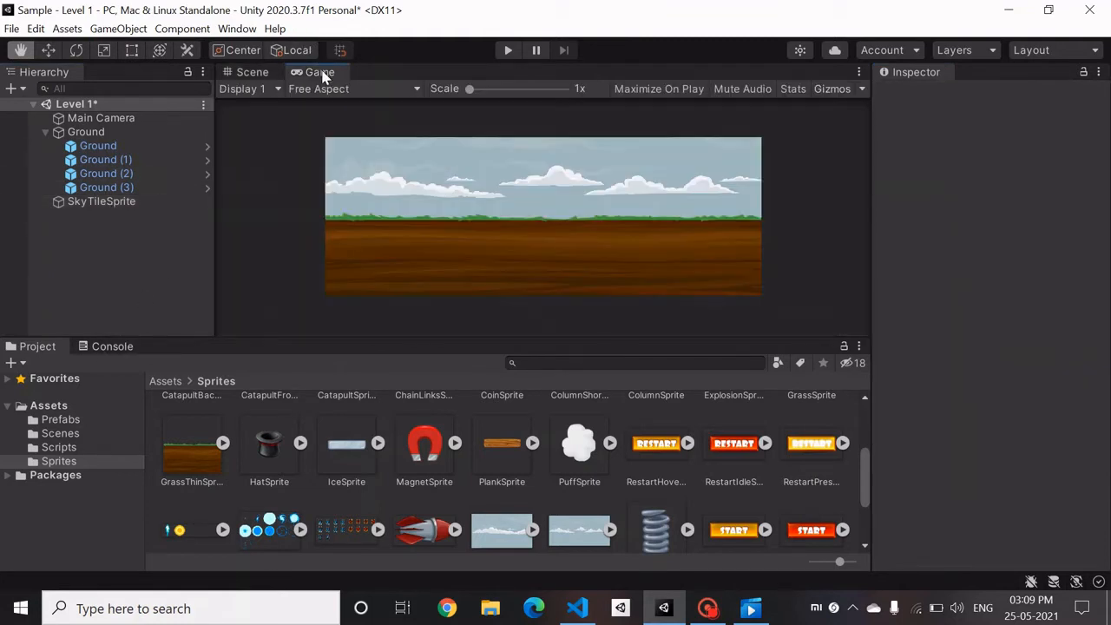
{"action": "left_click", "coordinate": [234, 72]}
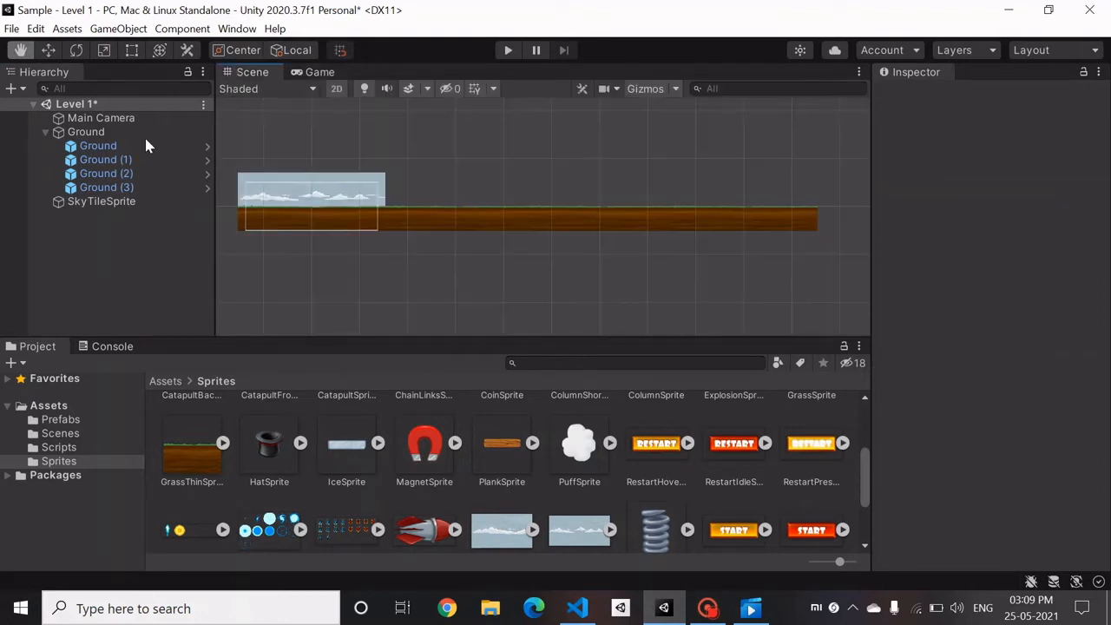
Rename the SkyTileSprite object as Sky
{"action": "left_click", "coordinate": [105, 202]}
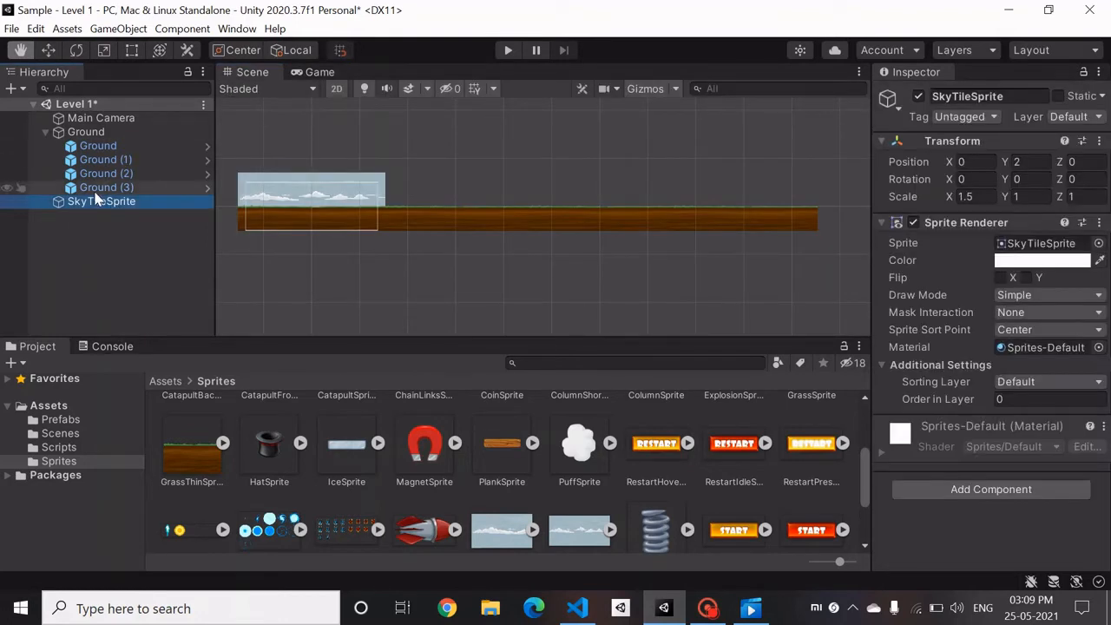
{"action": "right_click", "coordinate": [109, 202]}
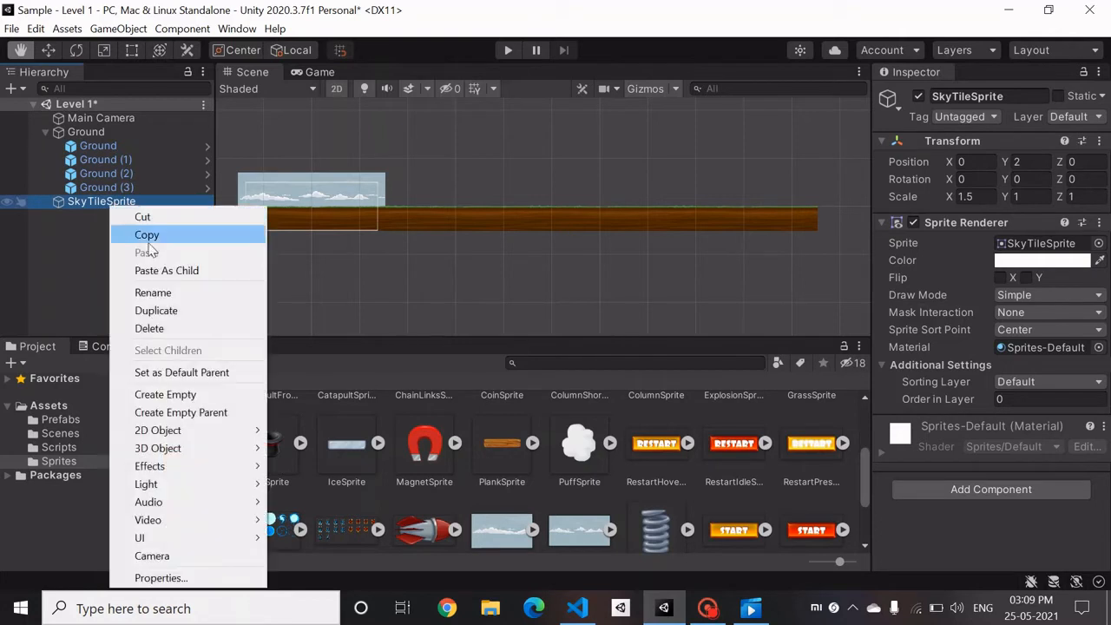
{"action": "left_click", "coordinate": [153, 293]}
{"action": "type", "text": "Sky"}
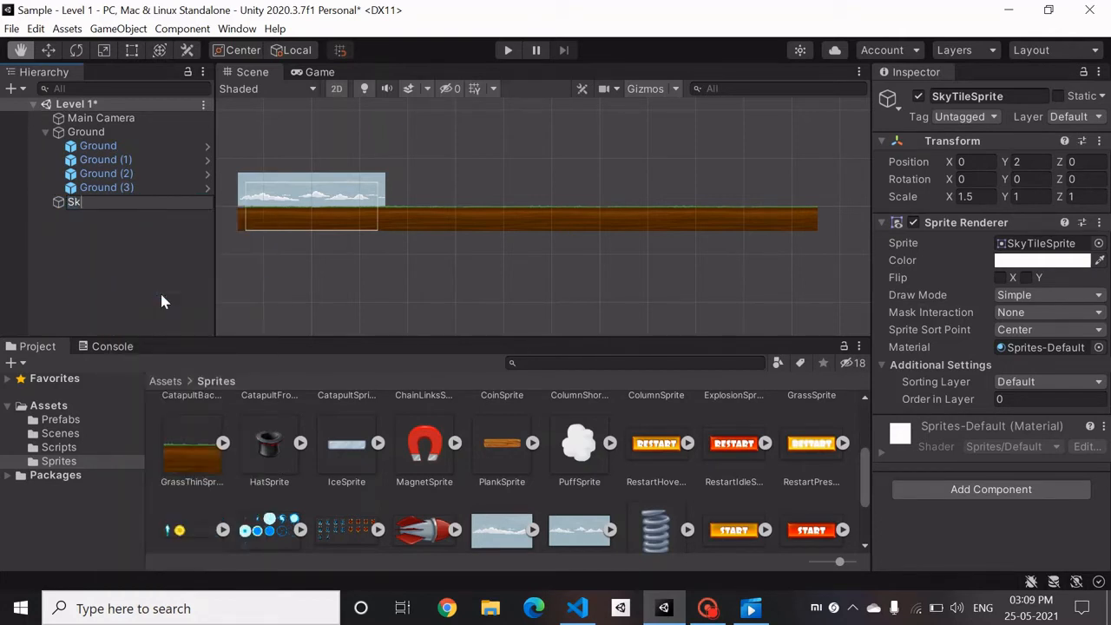
{"action": "key", "text": "Return"}
Save the Sky object as a prefab in the project's Prefabs folder
{"action": "left_click", "coordinate": [117, 346]}
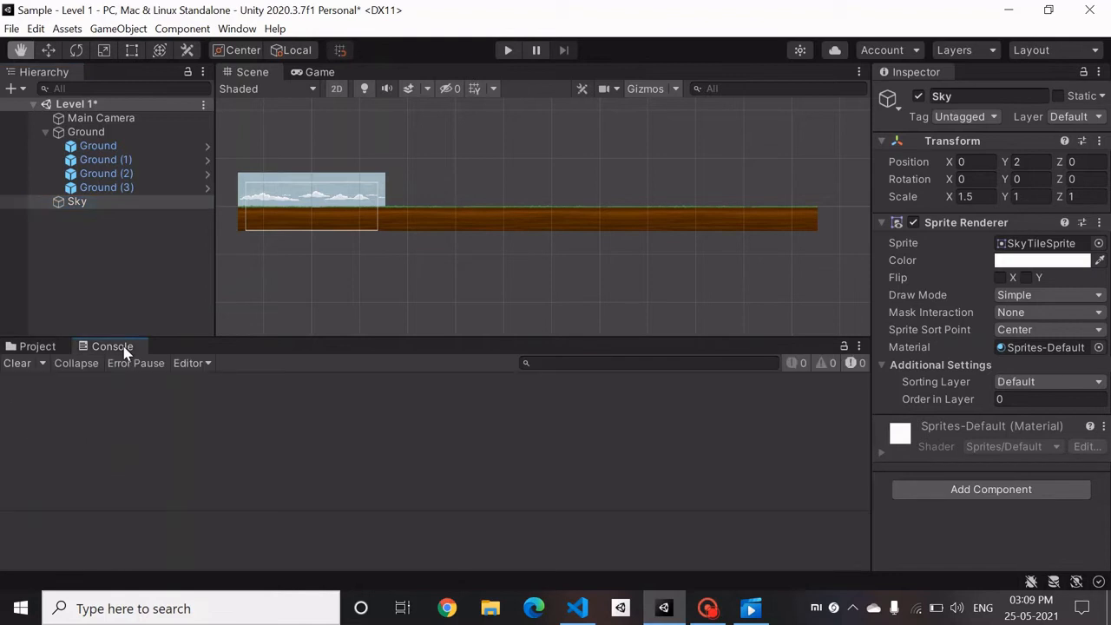
{"action": "left_click", "coordinate": [37, 347]}
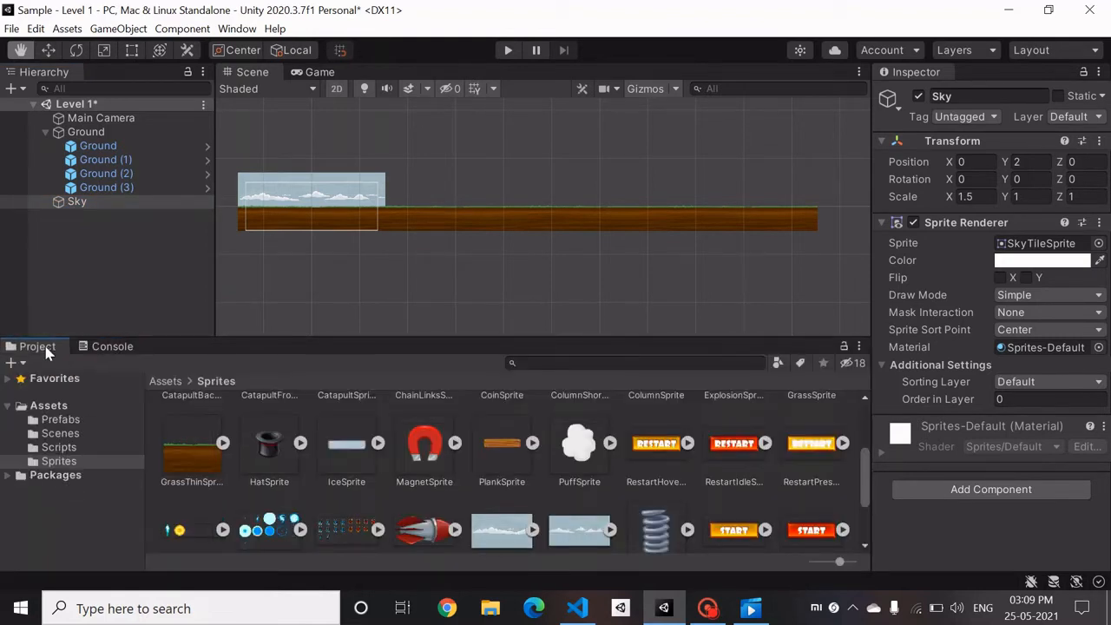
{"action": "left_click", "coordinate": [63, 420]}
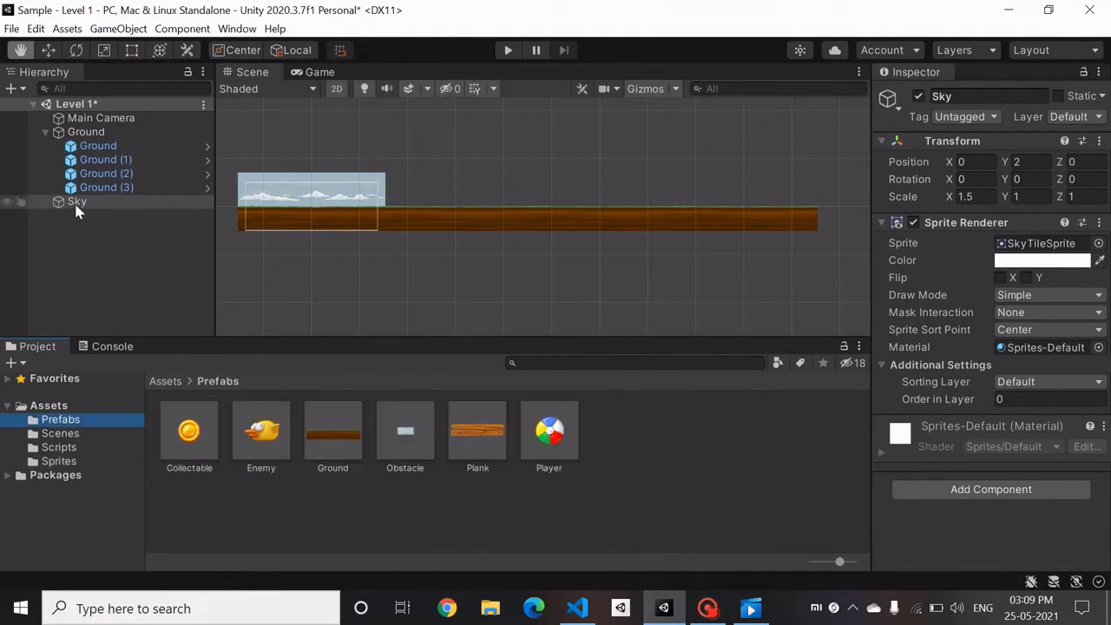
{"action": "left_click_drag", "start_coordinate": [75, 207], "coordinate": [646, 434]}
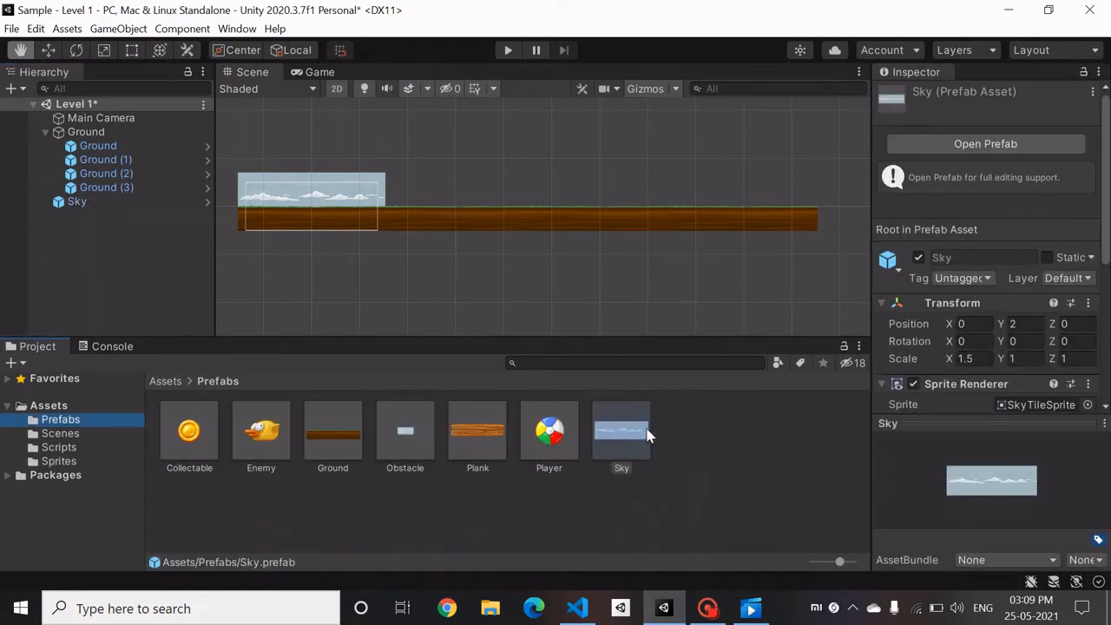
{"action": "left_click", "coordinate": [113, 258]}
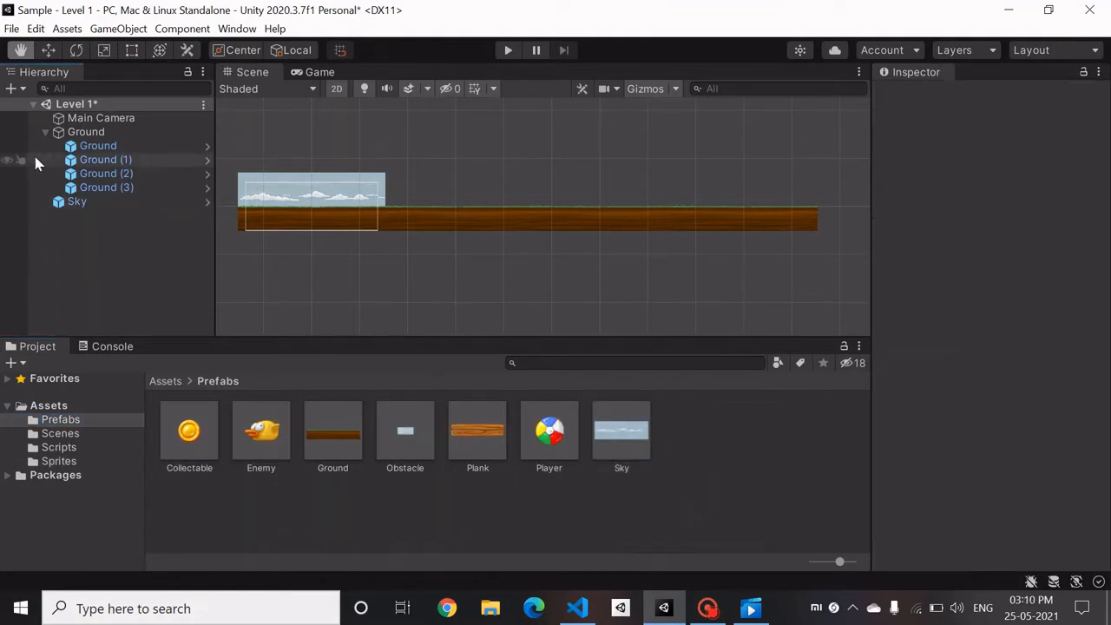
Create an empty game object at the root of the scene and name it Sky
{"action": "left_click", "coordinate": [15, 88]}
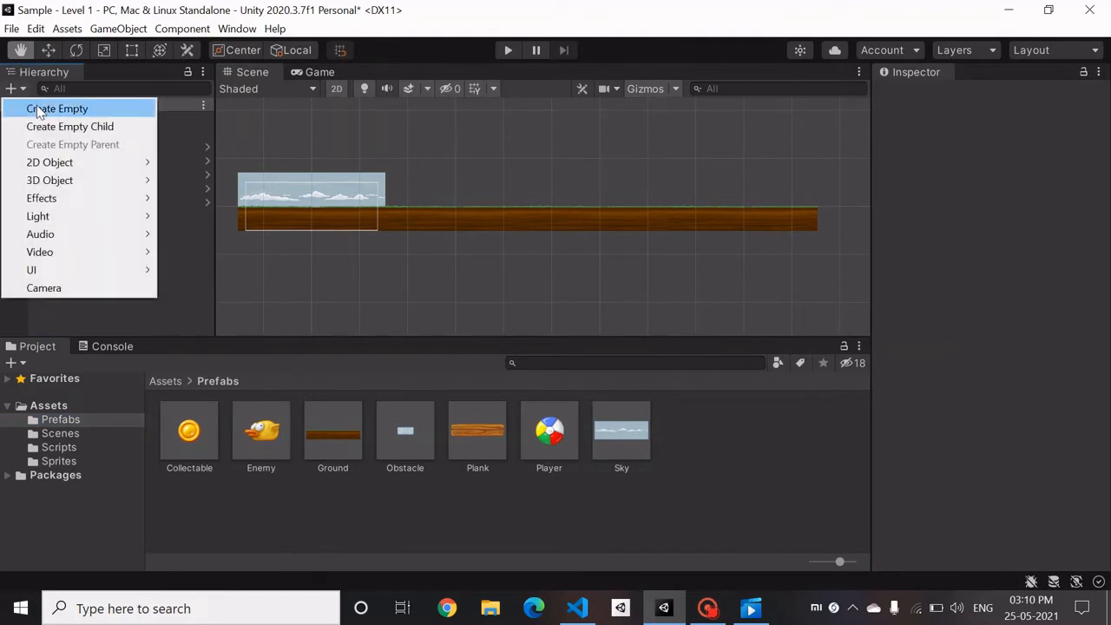
{"action": "left_click", "coordinate": [39, 111]}
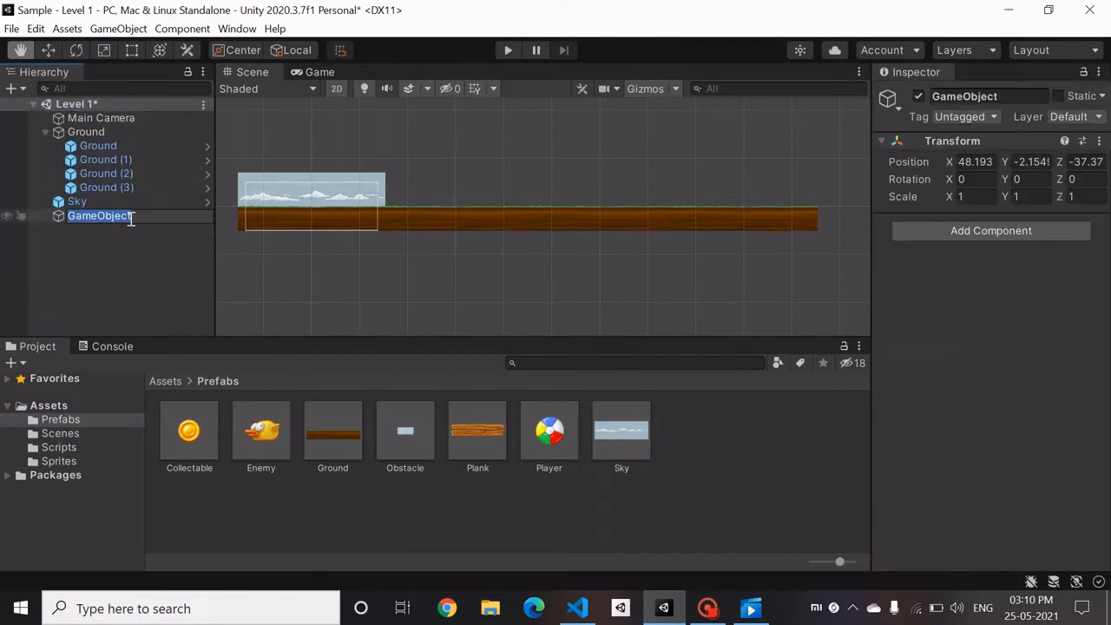
{"action": "type", "text": "K"}
{"action": "type", "text": "ky"}
{"action": "key", "text": "Return"}
Set the empty Sky object's position to 0 on the X, Y and Z axes
{"action": "left_click", "coordinate": [78, 202]}
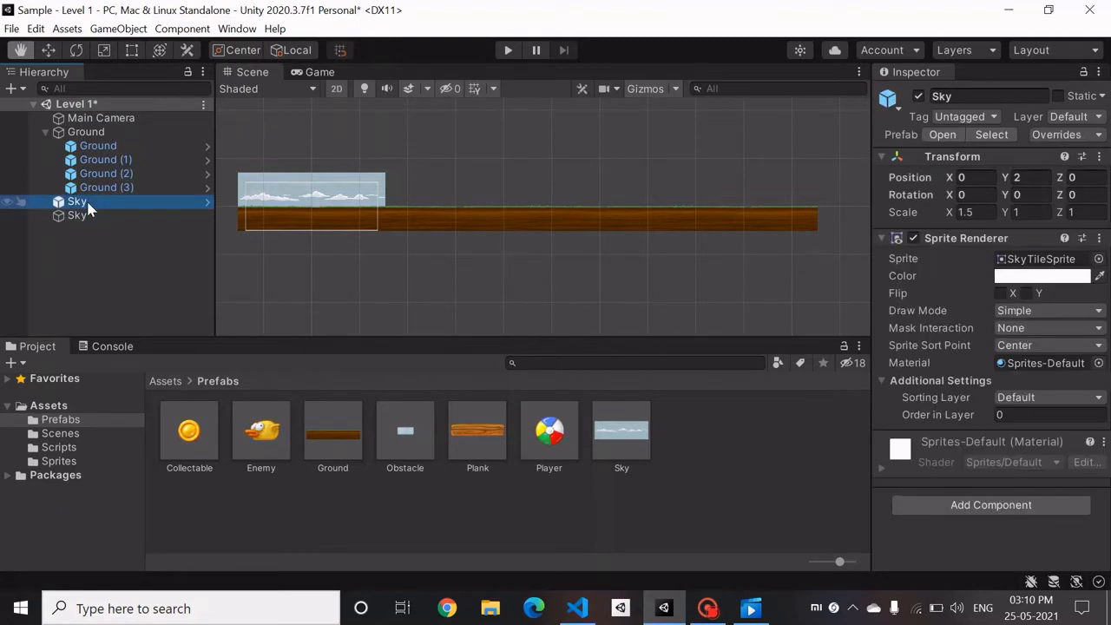
{"action": "left_click", "coordinate": [76, 214]}
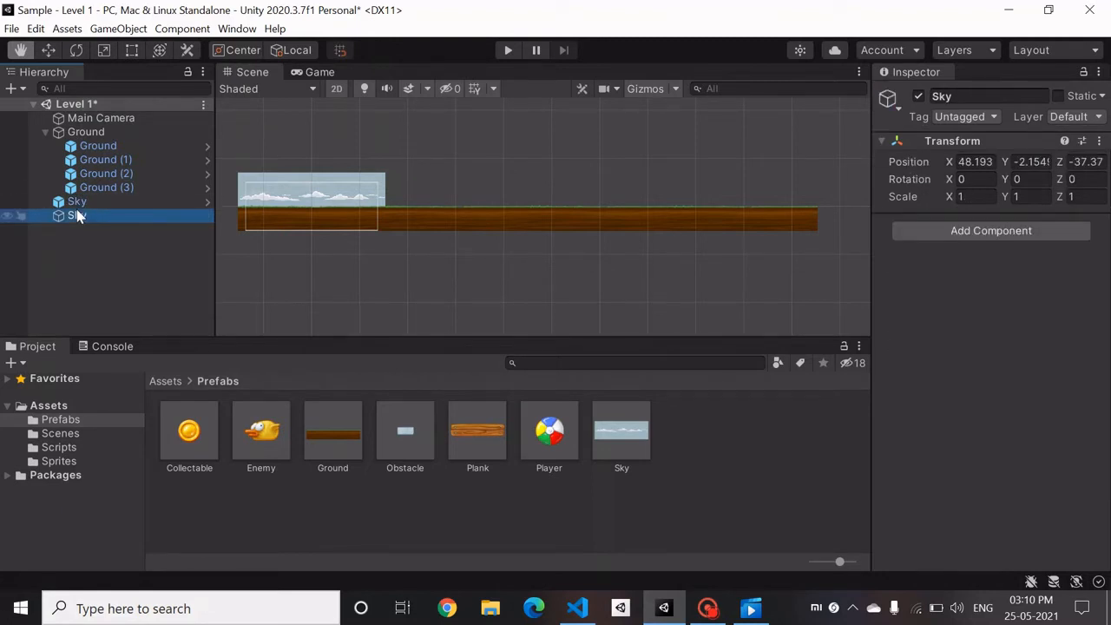
{"action": "left_click", "coordinate": [981, 161]}
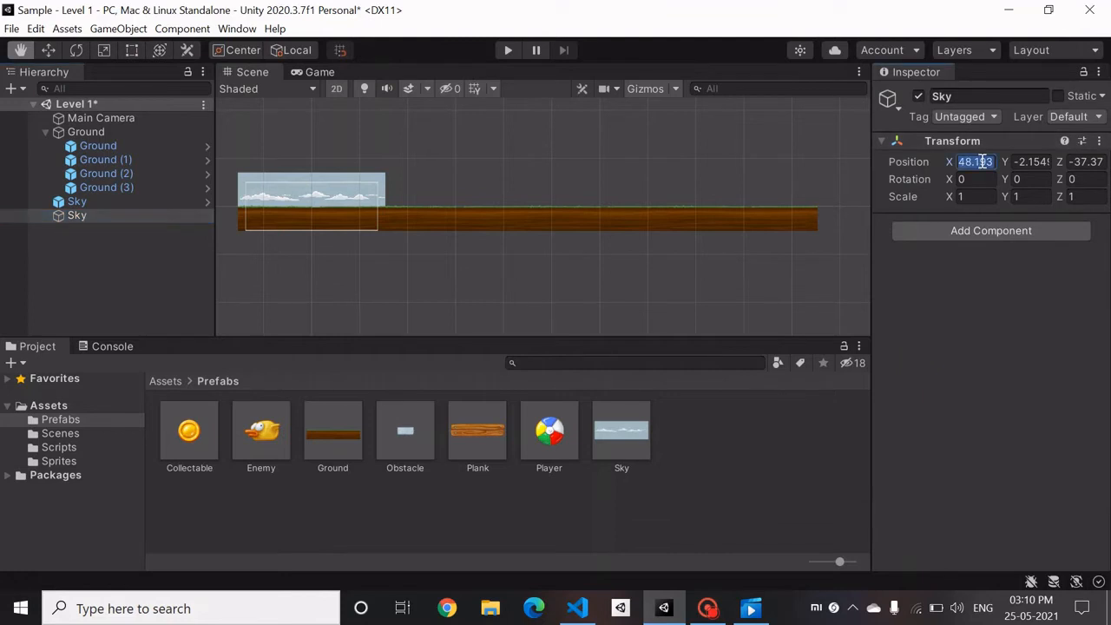
{"action": "key", "text": "Tab"}
{"action": "left_click", "coordinate": [982, 162]}
{"action": "type", "text": "0"}
{"action": "key", "text": "Tab"}
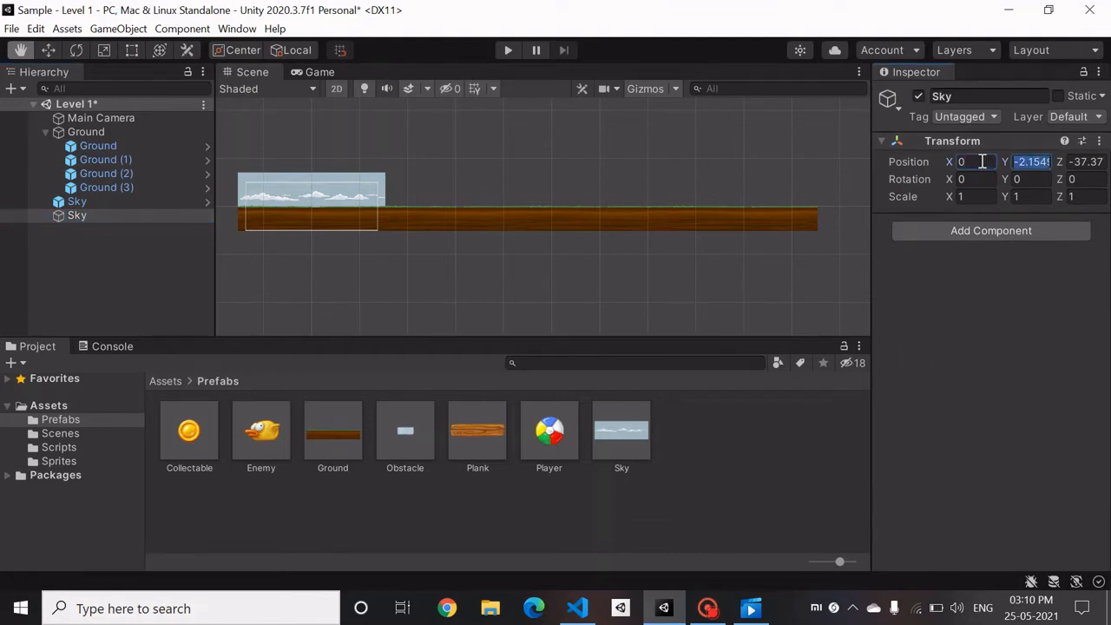
{"action": "type", "text": "0"}
{"action": "key", "text": "Tab"}
{"action": "type", "text": "0"}
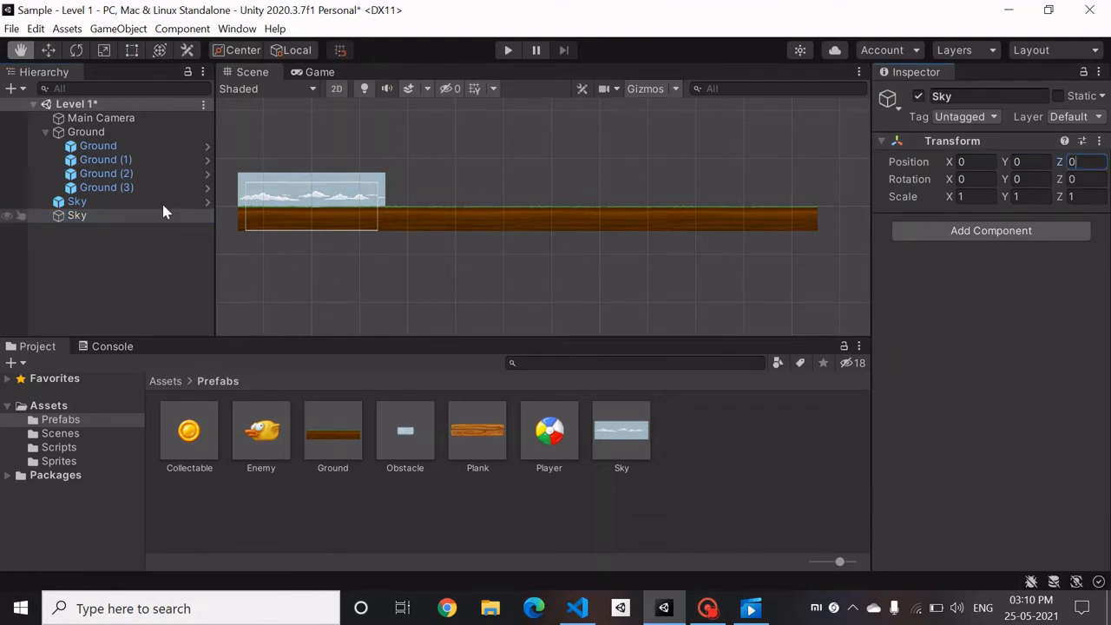
Nest the Sky prefab instance under the empty Sky object and add three more Sky prefab instances to that parent
{"action": "left_click", "coordinate": [161, 202]}
{"action": "left_click_drag", "start_coordinate": [132, 209], "coordinate": [134, 217]}
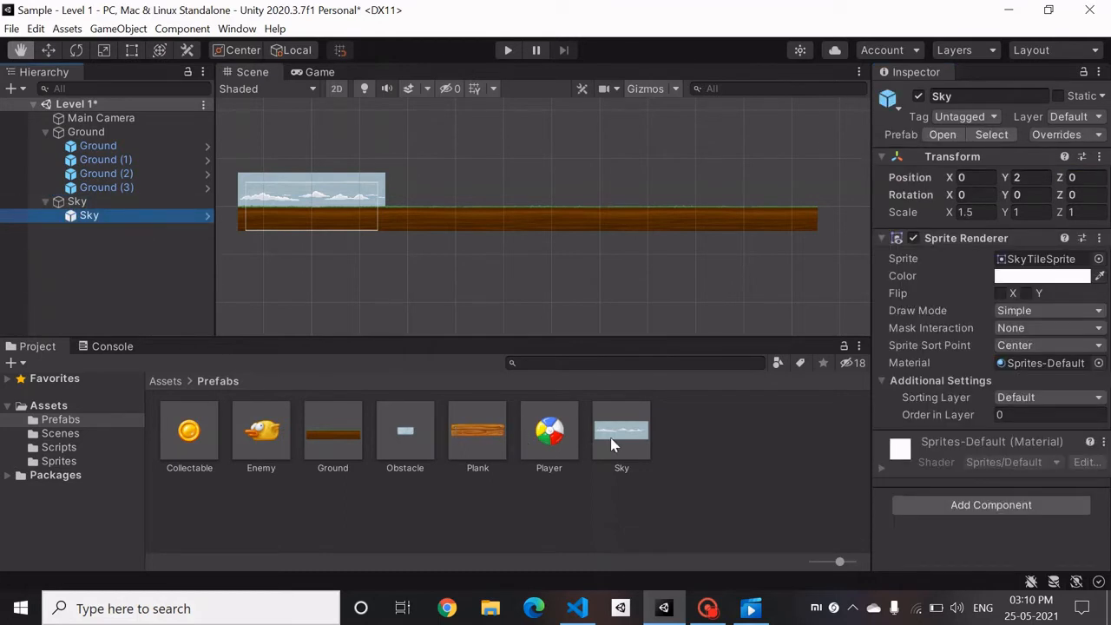
{"action": "left_click_drag", "start_coordinate": [610, 445], "coordinate": [59, 205]}
{"action": "left_click", "coordinate": [67, 202]}
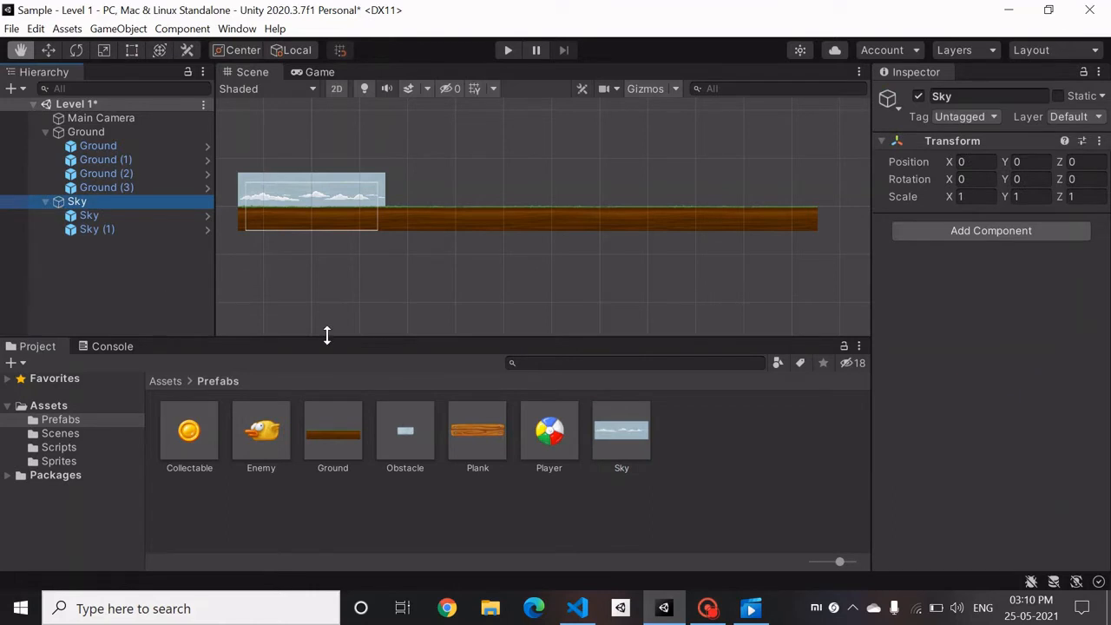
{"action": "left_click_drag", "start_coordinate": [615, 441], "coordinate": [76, 203]}
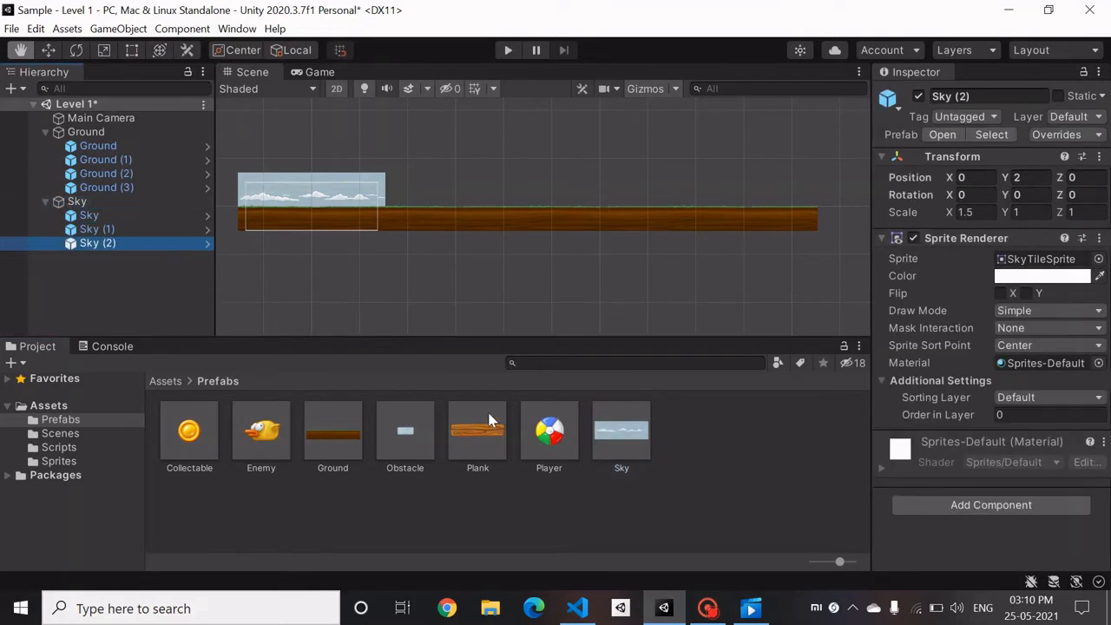
{"action": "left_click_drag", "start_coordinate": [617, 446], "coordinate": [84, 204]}
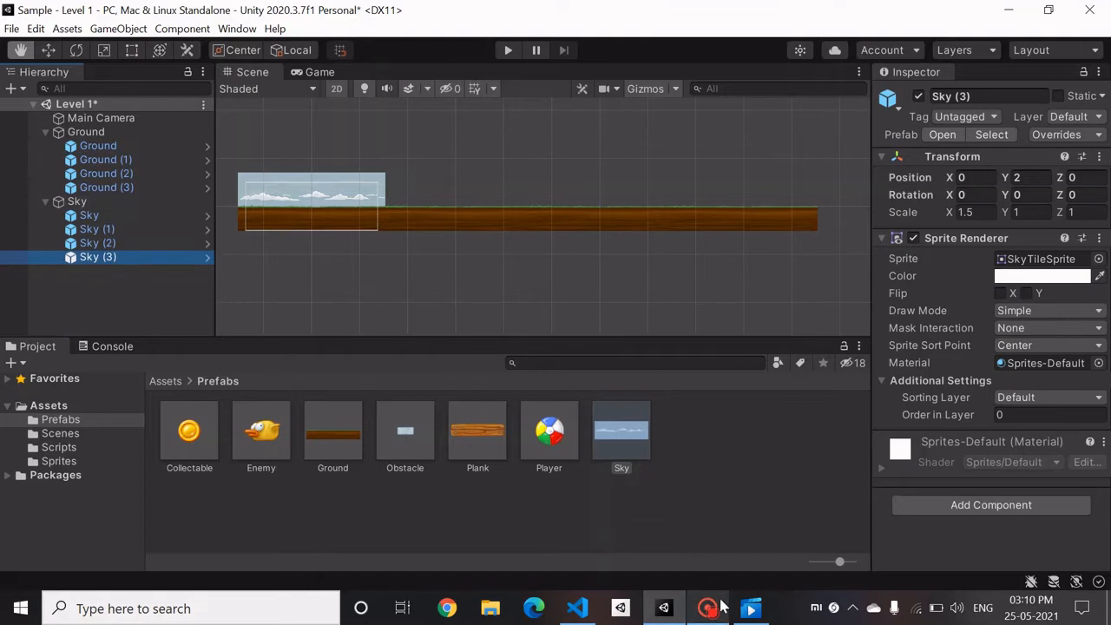
{"action": "left_click", "coordinate": [89, 289]}
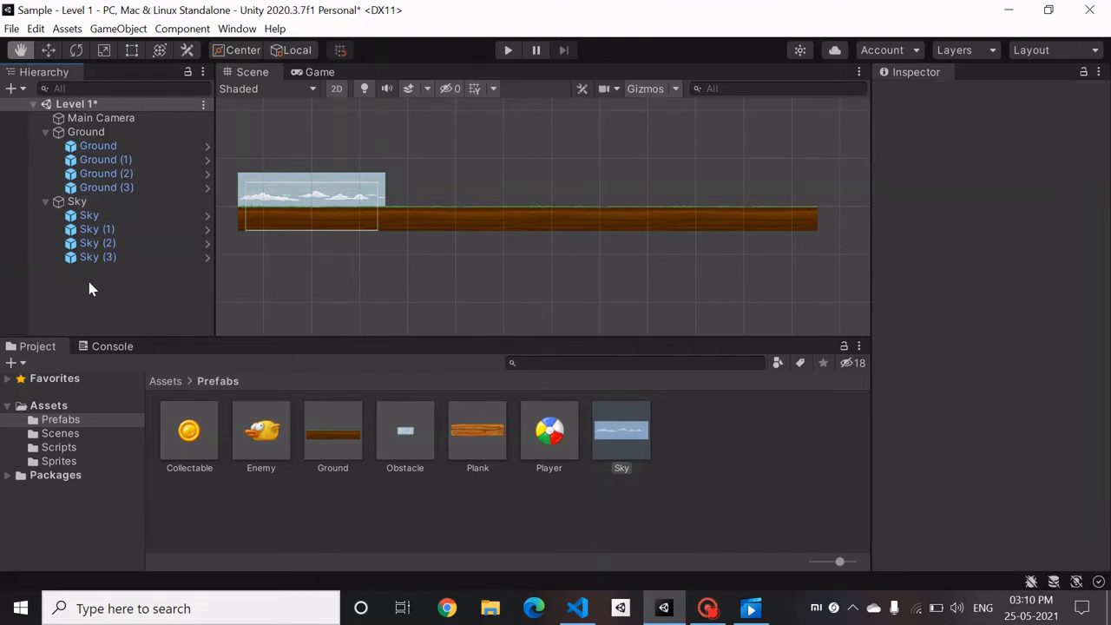
Set the X positions of Sky (1), Sky (2) and Sky (3) to 30, 60 and 90 to form a continuous row
{"action": "left_click", "coordinate": [98, 229]}
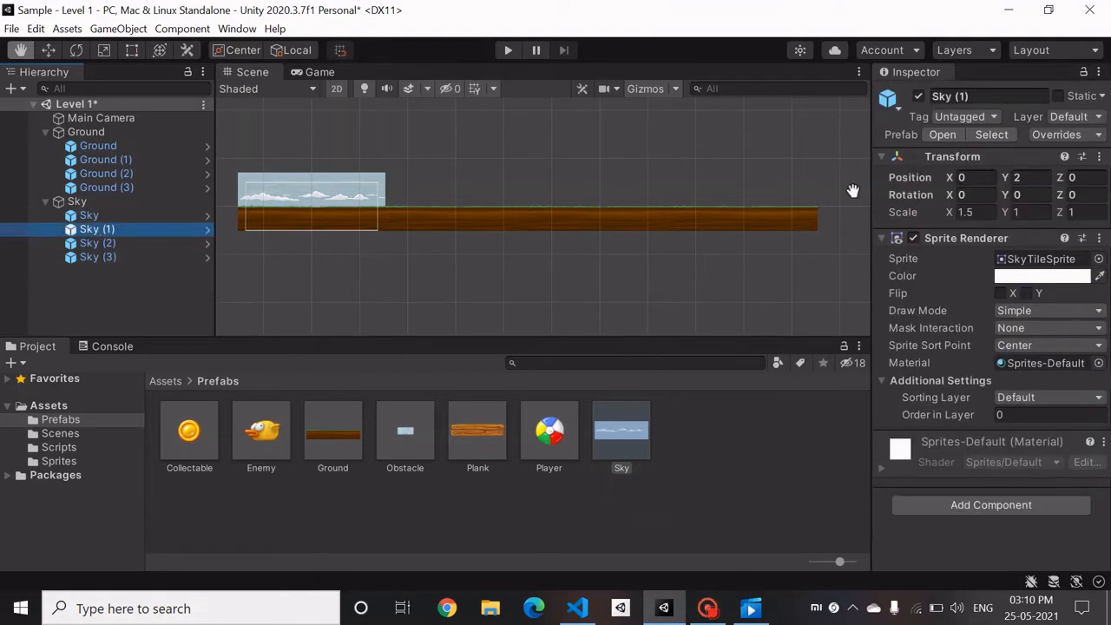
{"action": "left_click", "coordinate": [986, 177]}
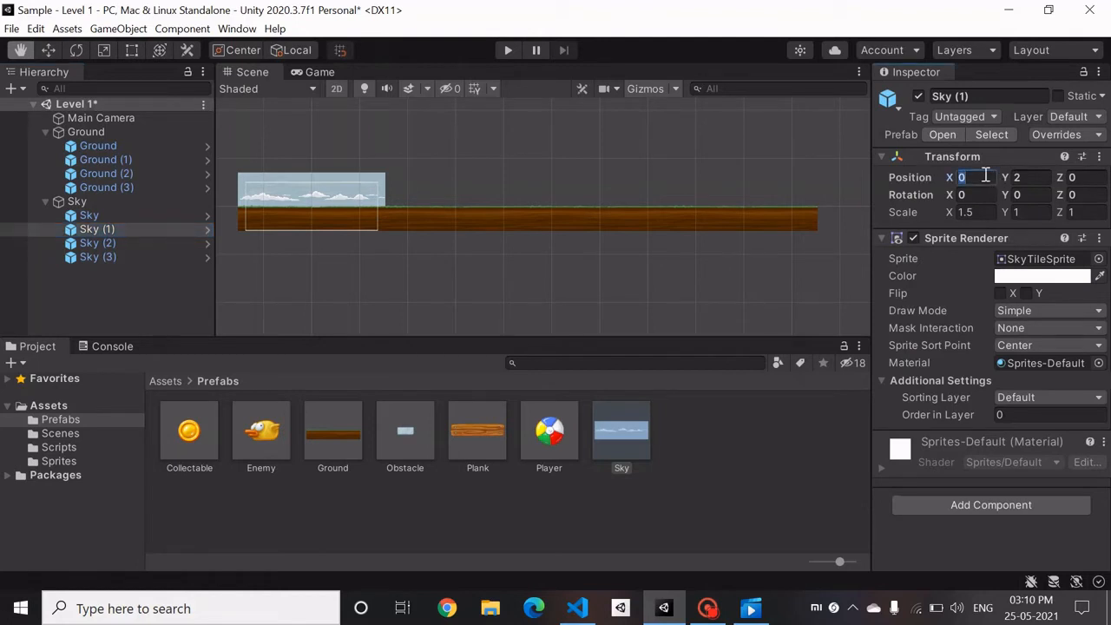
{"action": "type", "text": "30"}
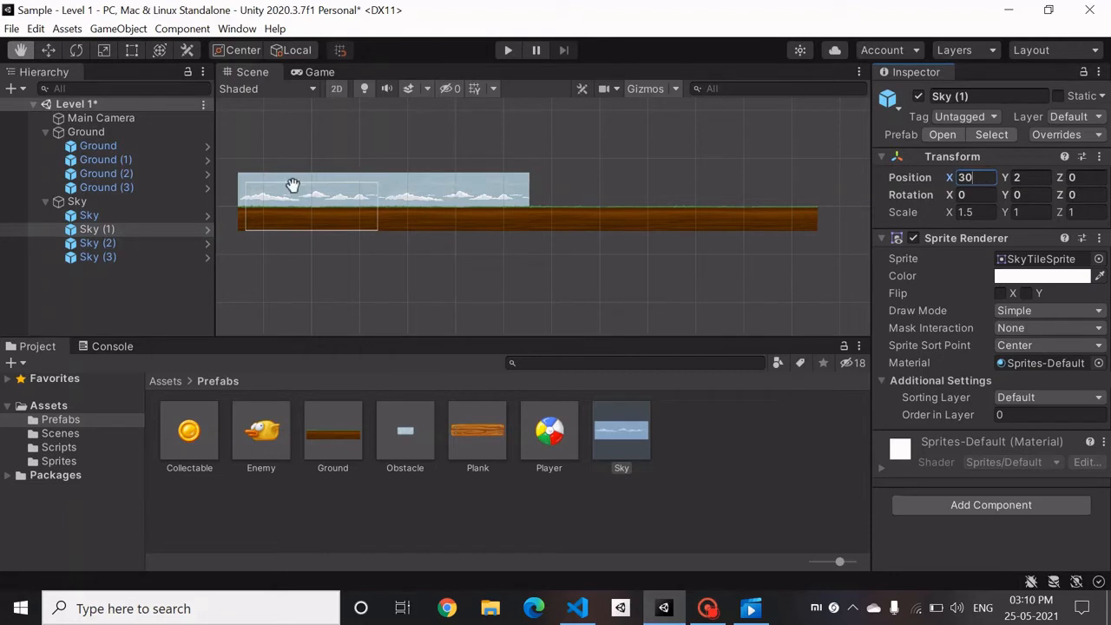
{"action": "left_click", "coordinate": [93, 243]}
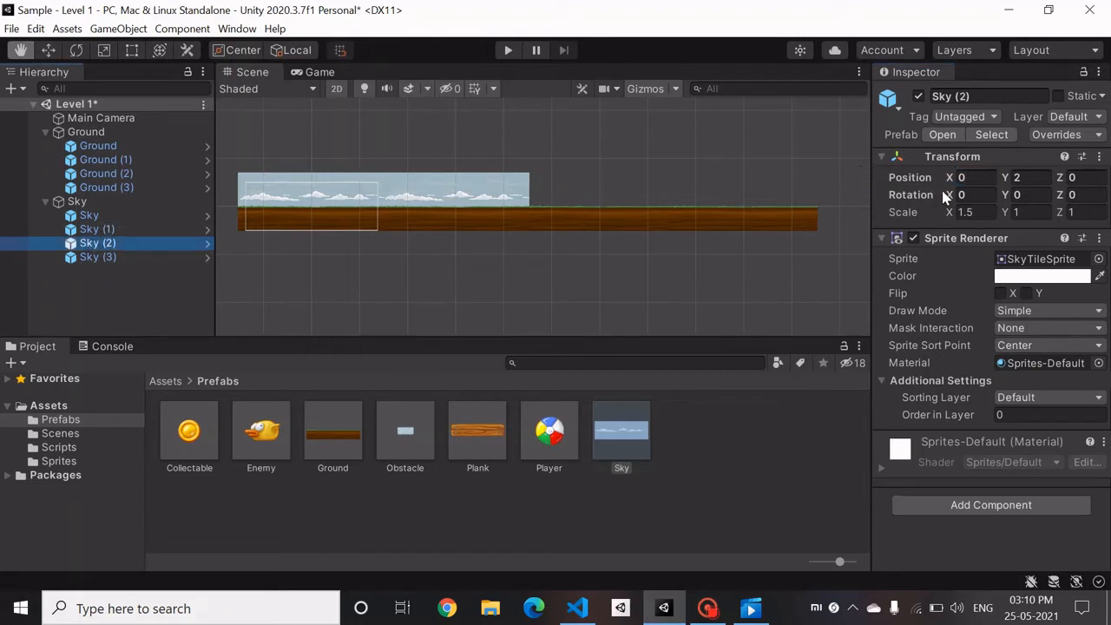
{"action": "left_click", "coordinate": [984, 176]}
{"action": "type", "text": "60"}
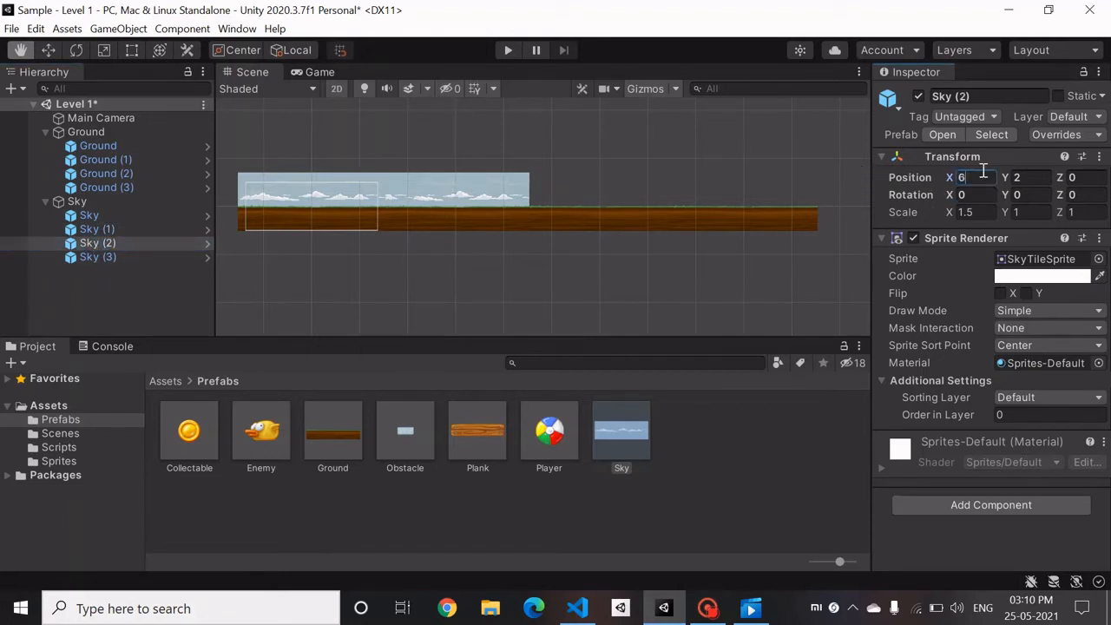
{"action": "left_click", "coordinate": [116, 257]}
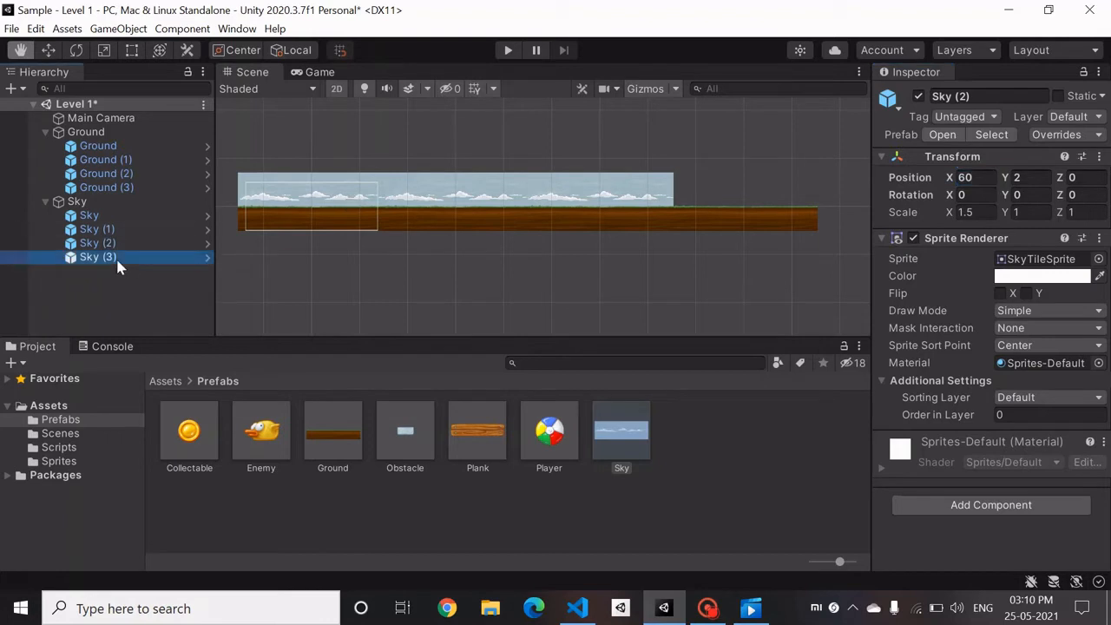
{"action": "left_click", "coordinate": [966, 177]}
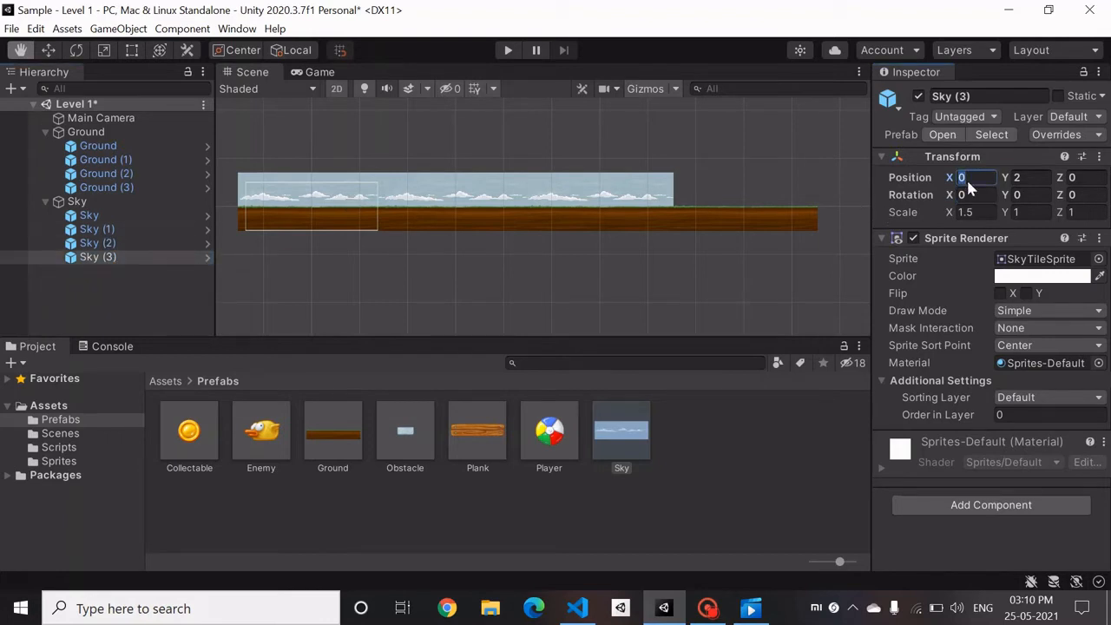
{"action": "type", "text": "90"}
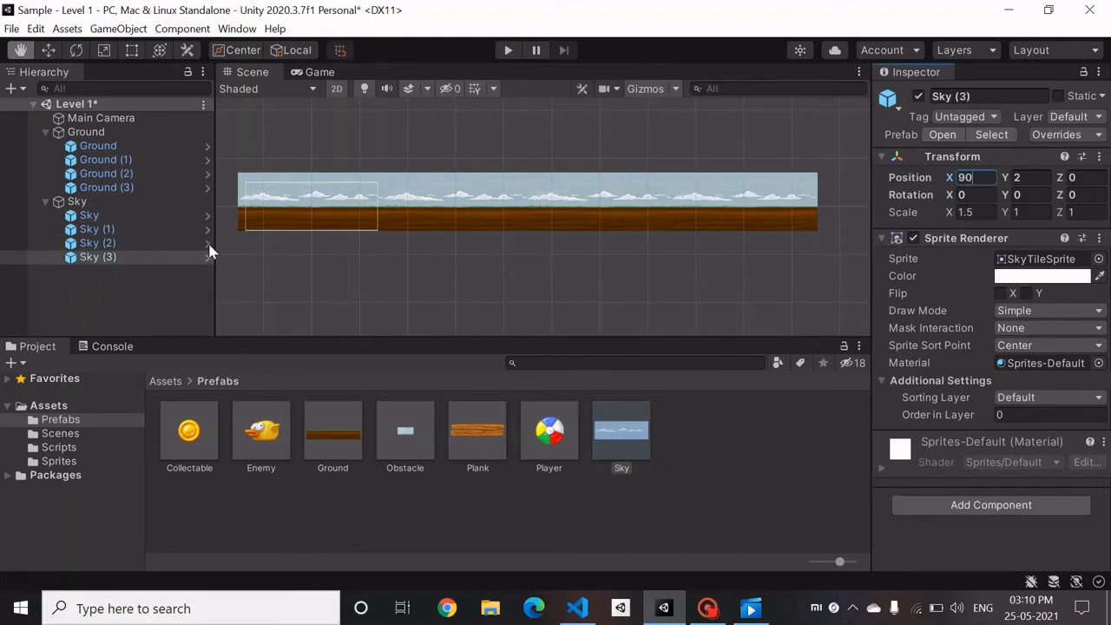
{"action": "left_click", "coordinate": [184, 319]}
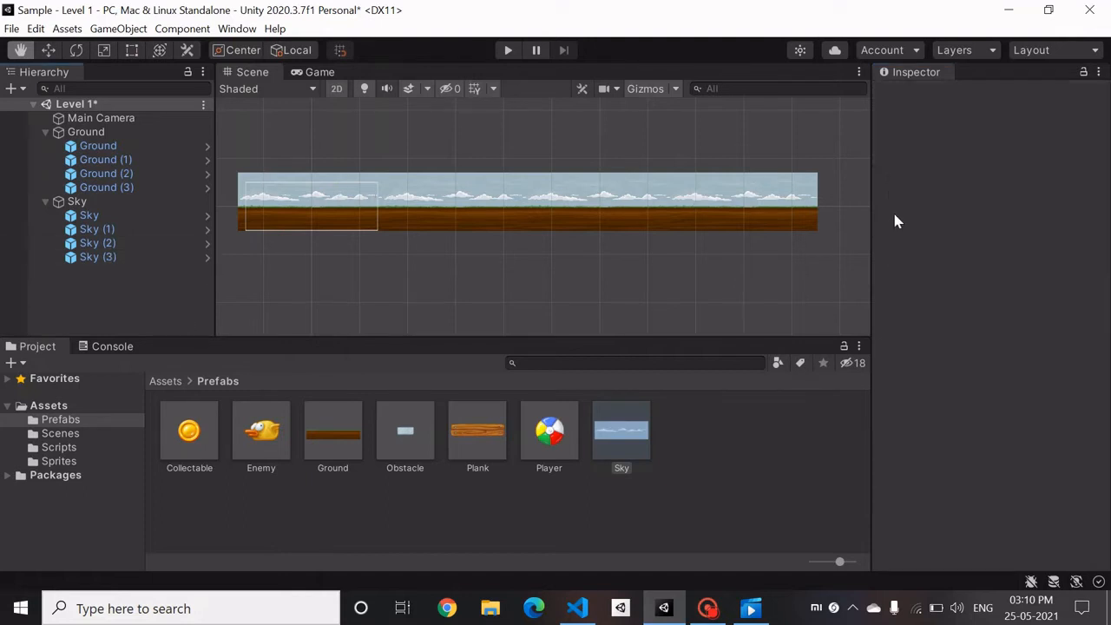
{"action": "left_click", "coordinate": [317, 73]}
{"action": "left_click", "coordinate": [230, 74]}
{"action": "scroll", "coordinate": [269, 215], "scroll_direction": "up", "scroll_amount": 1}
{"action": "scroll", "coordinate": [269, 214], "scroll_direction": "up", "scroll_amount": 3}
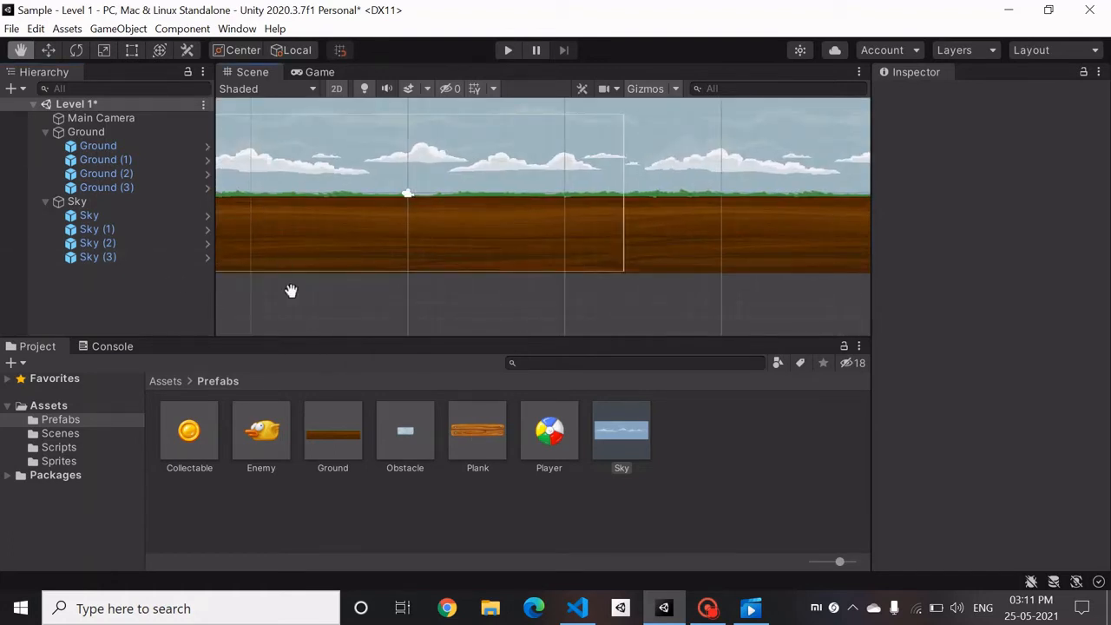
{"action": "left_click_drag", "start_coordinate": [290, 291], "coordinate": [396, 330]}
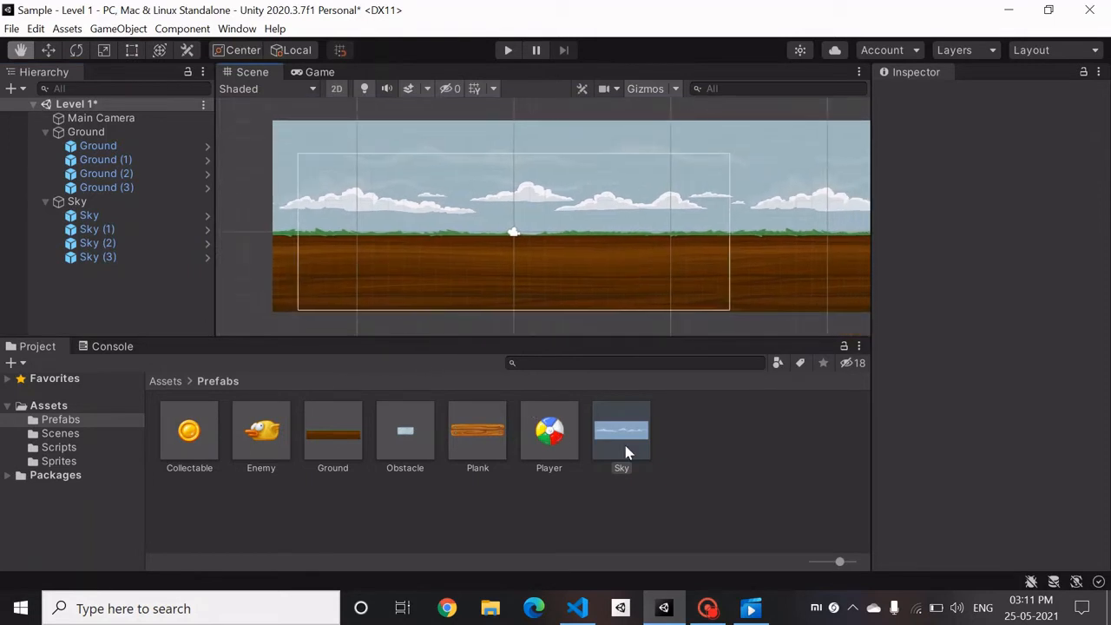
{"action": "left_click_drag", "start_coordinate": [476, 434], "coordinate": [431, 418]}
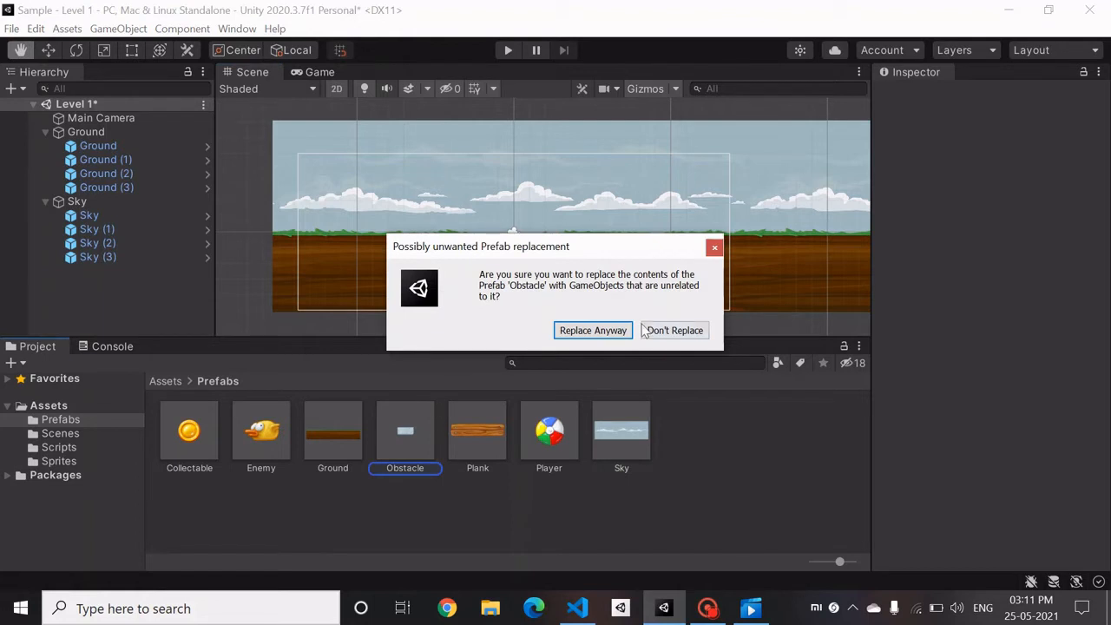
{"action": "left_click", "coordinate": [714, 248]}
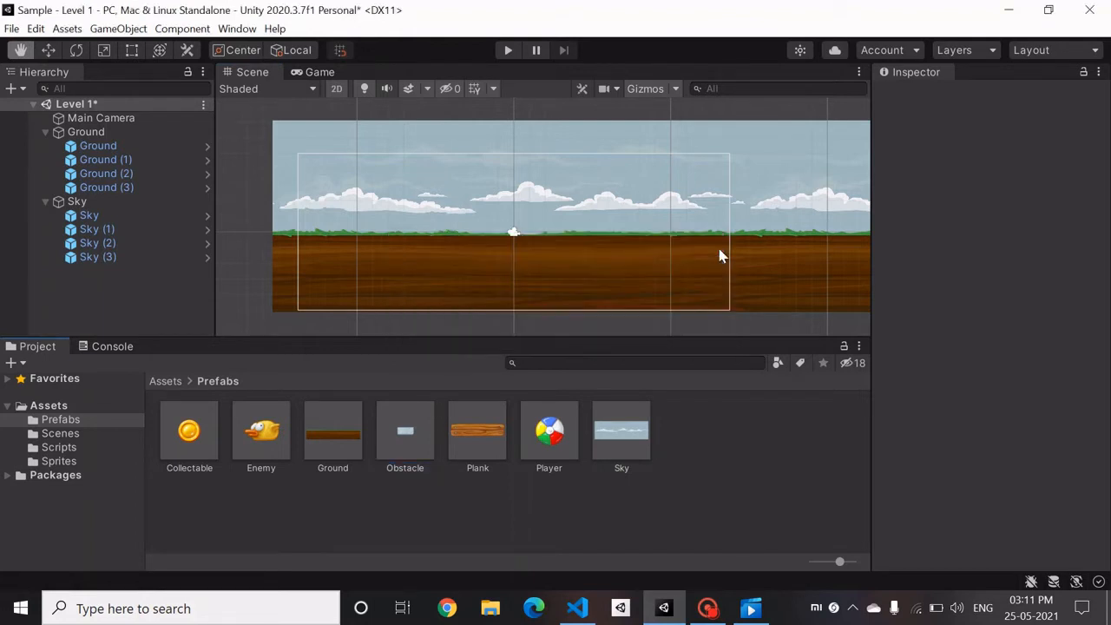
{"action": "right_click", "coordinate": [129, 299]}
{"action": "left_click", "coordinate": [83, 303]}
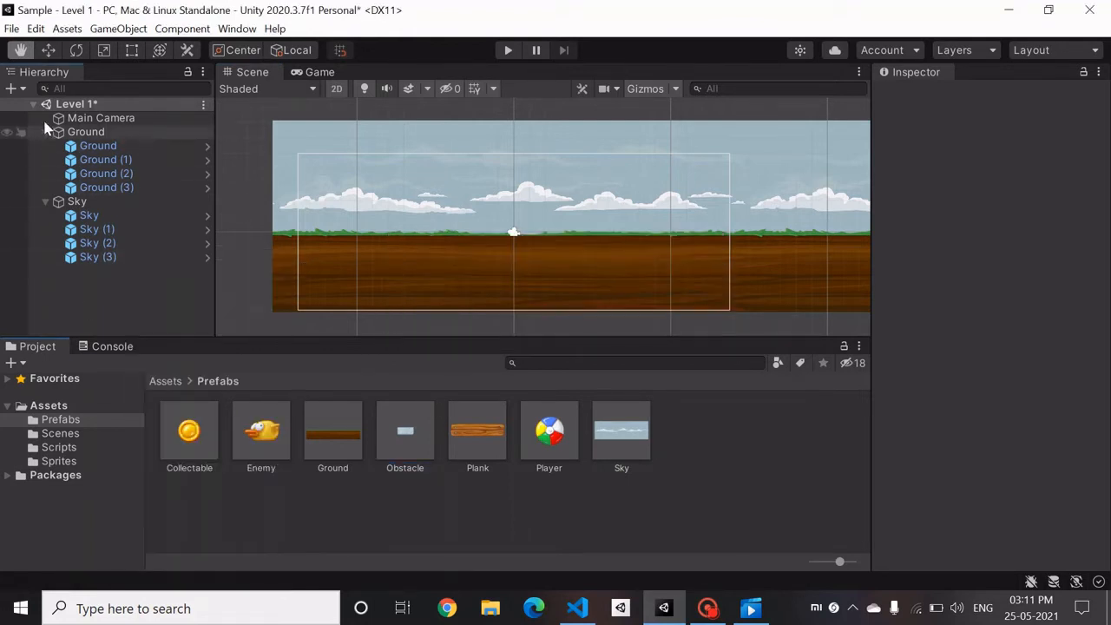
Create an empty game object at the root of the scene and name it Planks
{"action": "left_click", "coordinate": [13, 88]}
{"action": "left_click", "coordinate": [45, 109]}
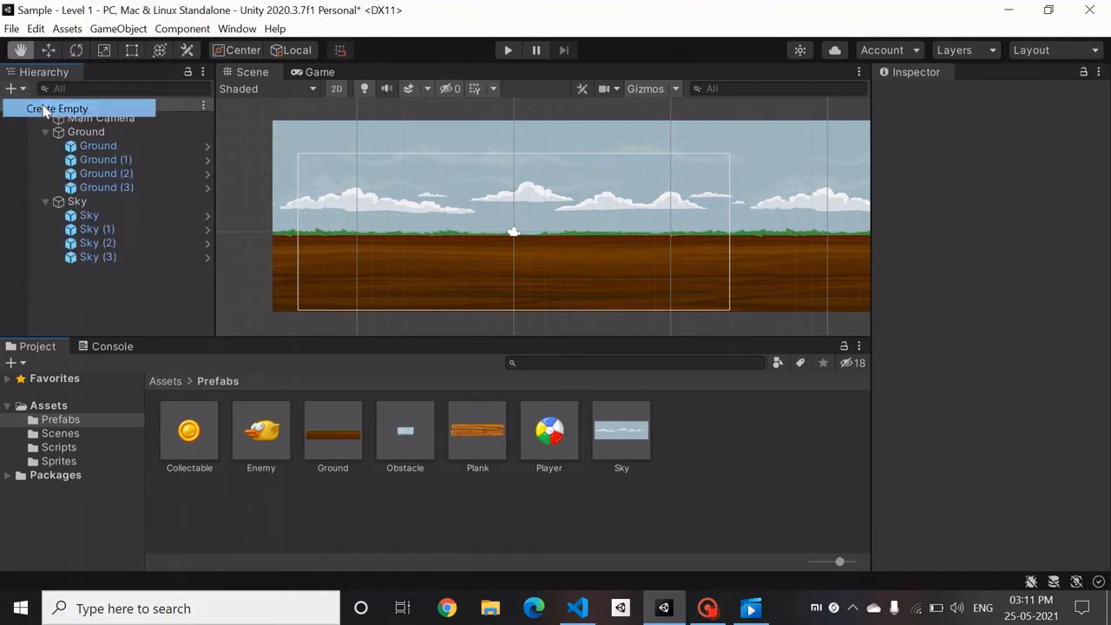
{"action": "type", "text": "Planks"}
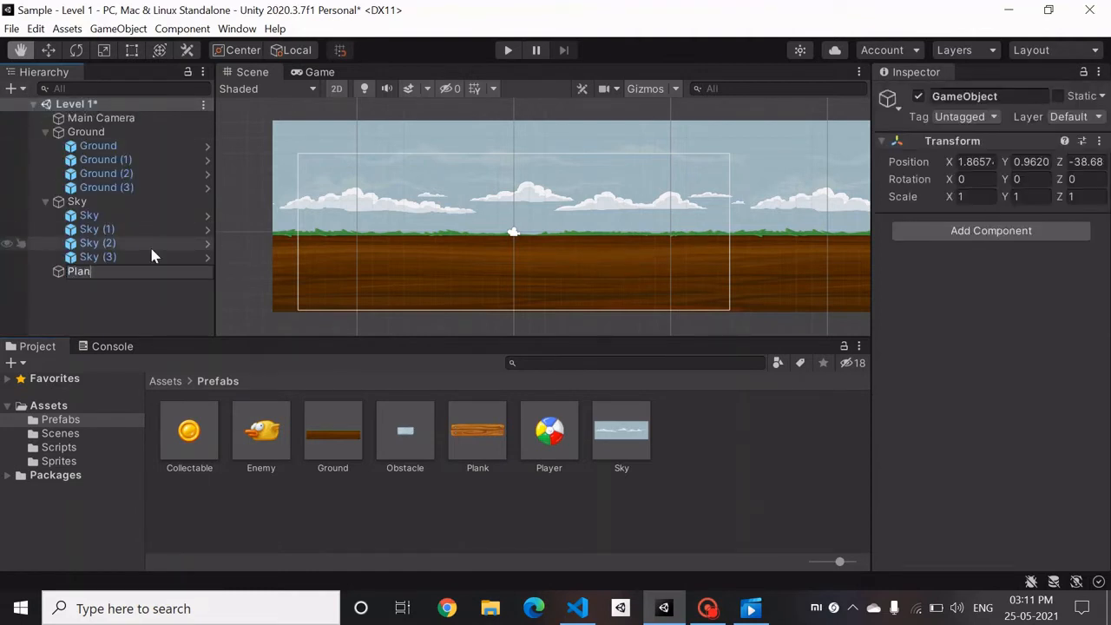
{"action": "key", "text": "Return"}
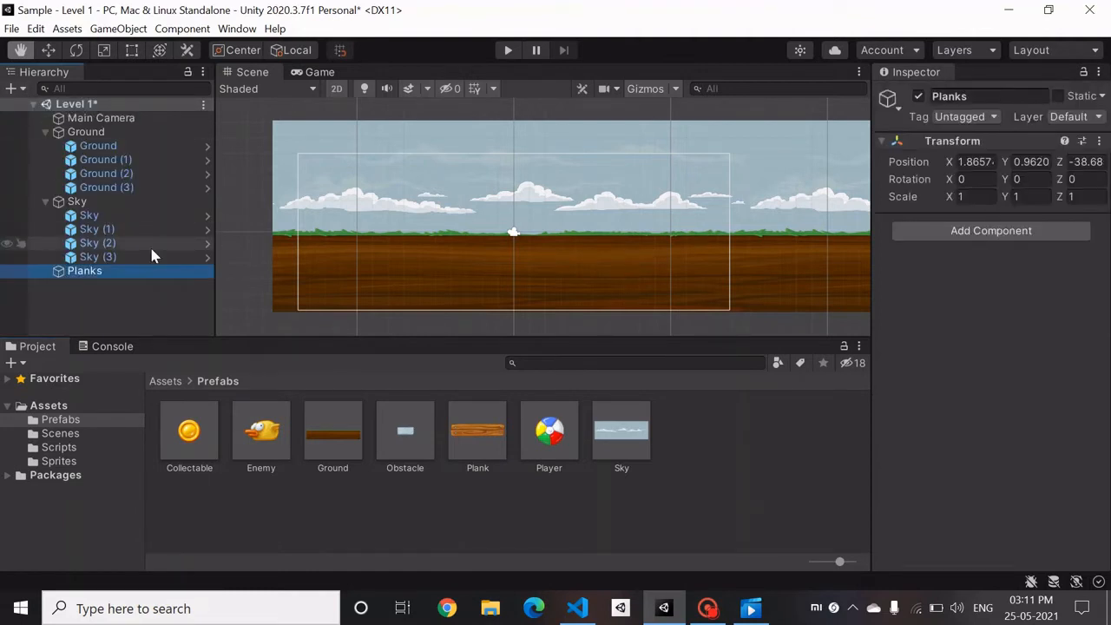
Add an instance of the Plank prefab as a child of the Planks object
{"action": "left_click", "coordinate": [475, 431]}
{"action": "left_click_drag", "start_coordinate": [475, 435], "coordinate": [417, 253]}
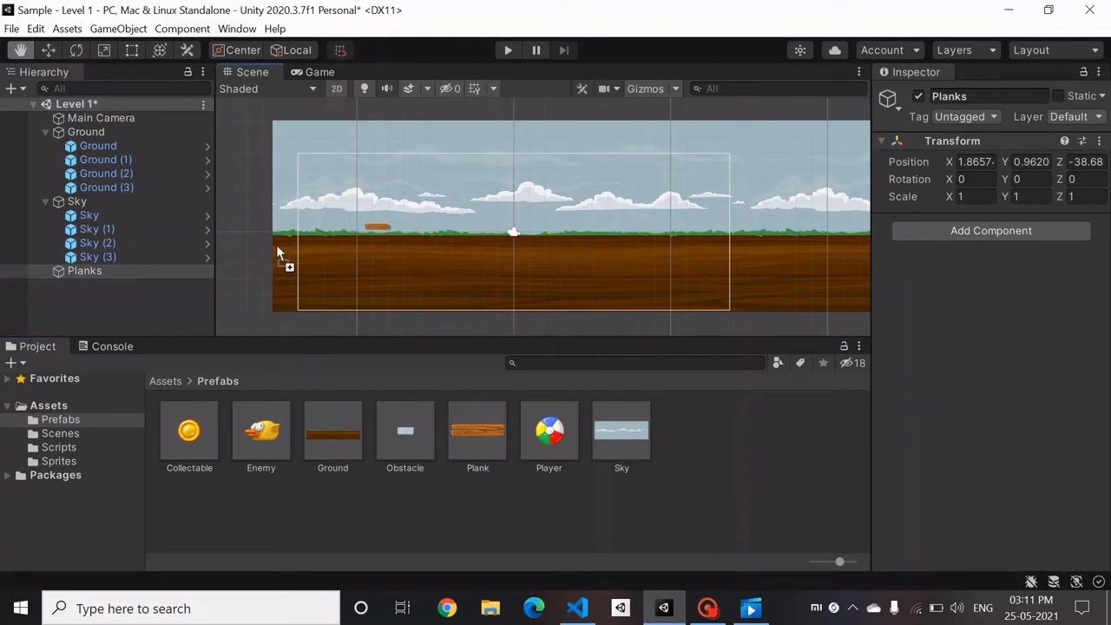
{"action": "left_click_drag", "start_coordinate": [277, 249], "coordinate": [153, 273]}
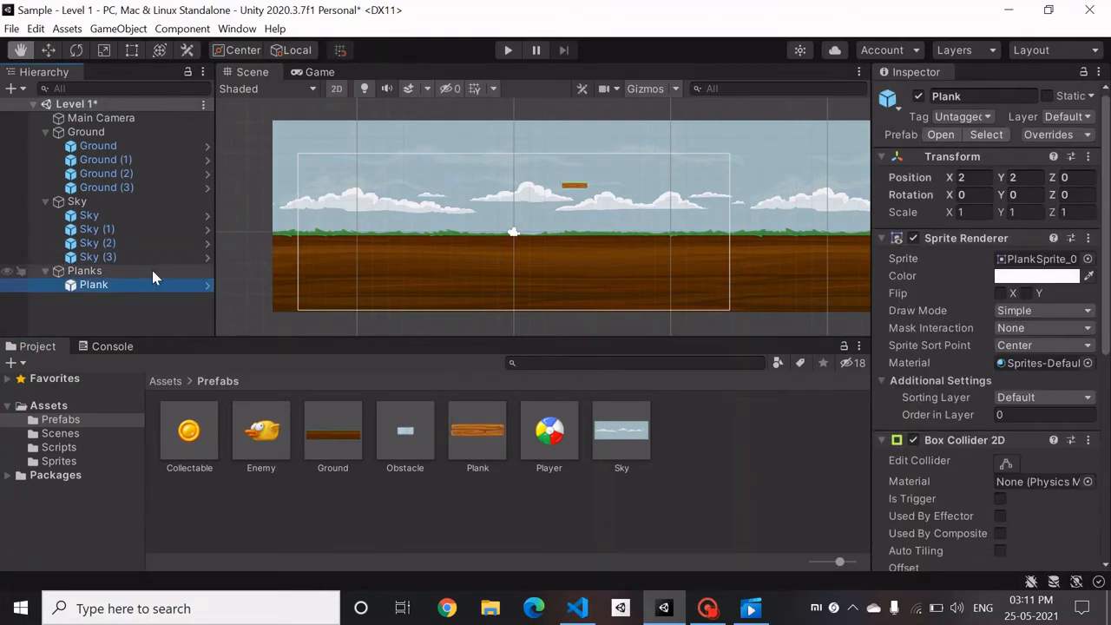
Move the first plank down near the camera, to about X -0.28, Y 0.42
{"action": "left_click", "coordinate": [573, 186]}
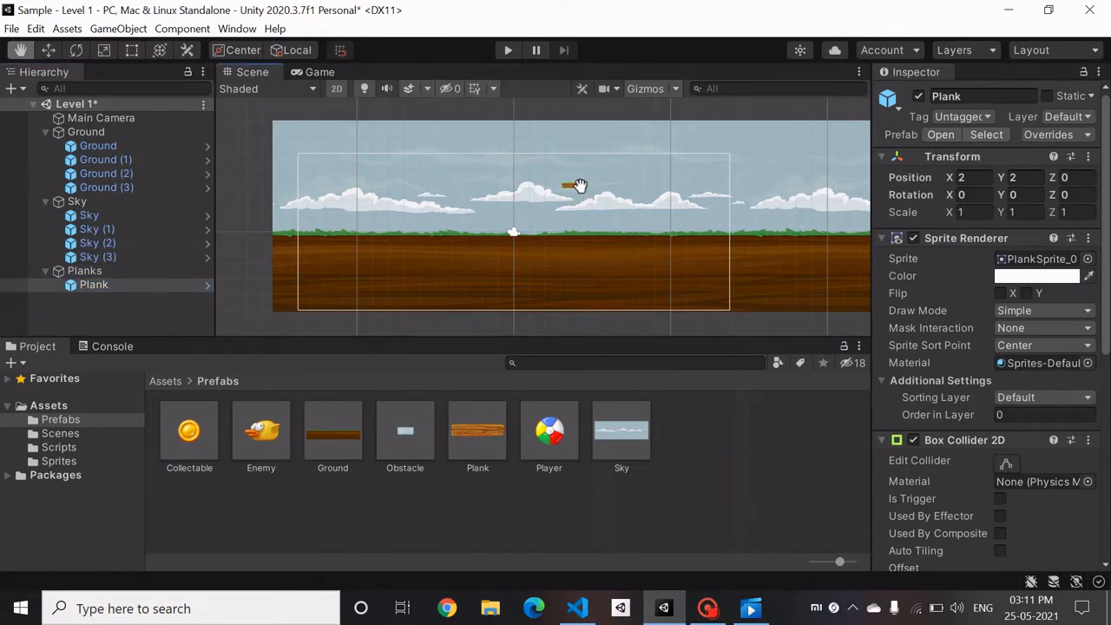
{"action": "scroll", "coordinate": [573, 186], "scroll_direction": "up", "scroll_amount": 5}
{"action": "left_click_drag", "start_coordinate": [566, 186], "coordinate": [641, 154]}
{"action": "left_click", "coordinate": [49, 51]}
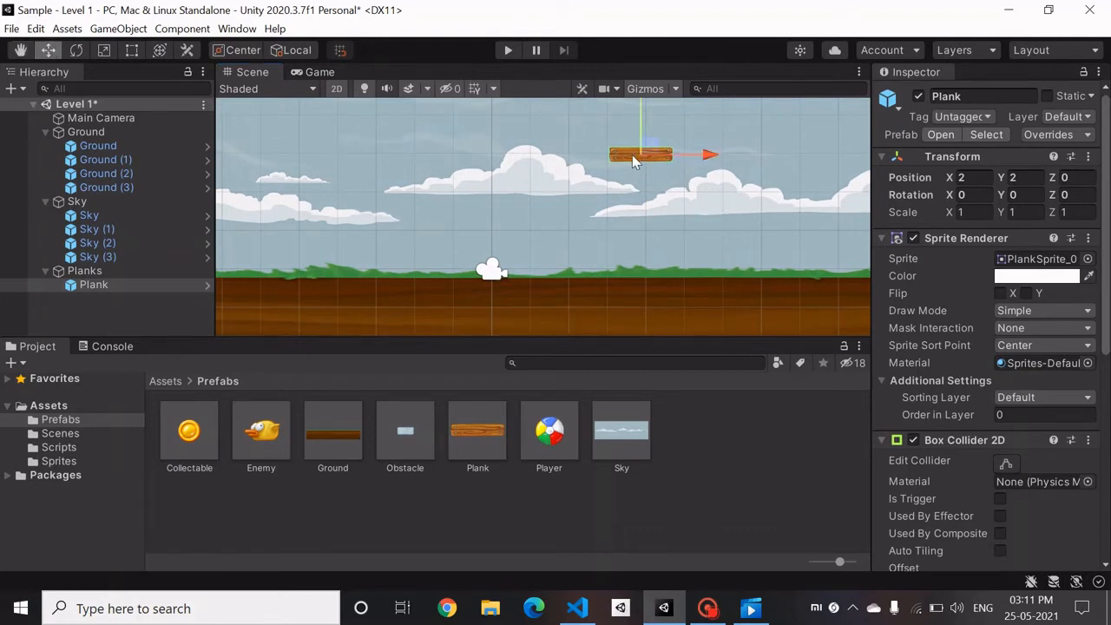
{"action": "left_click", "coordinate": [597, 177]}
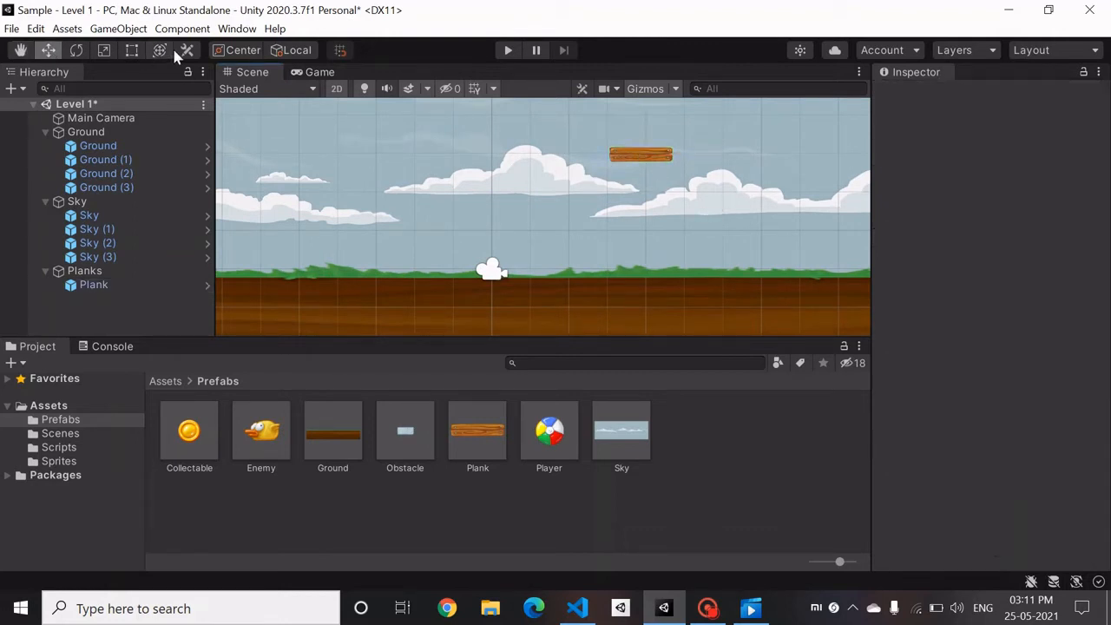
{"action": "left_click", "coordinate": [122, 279]}
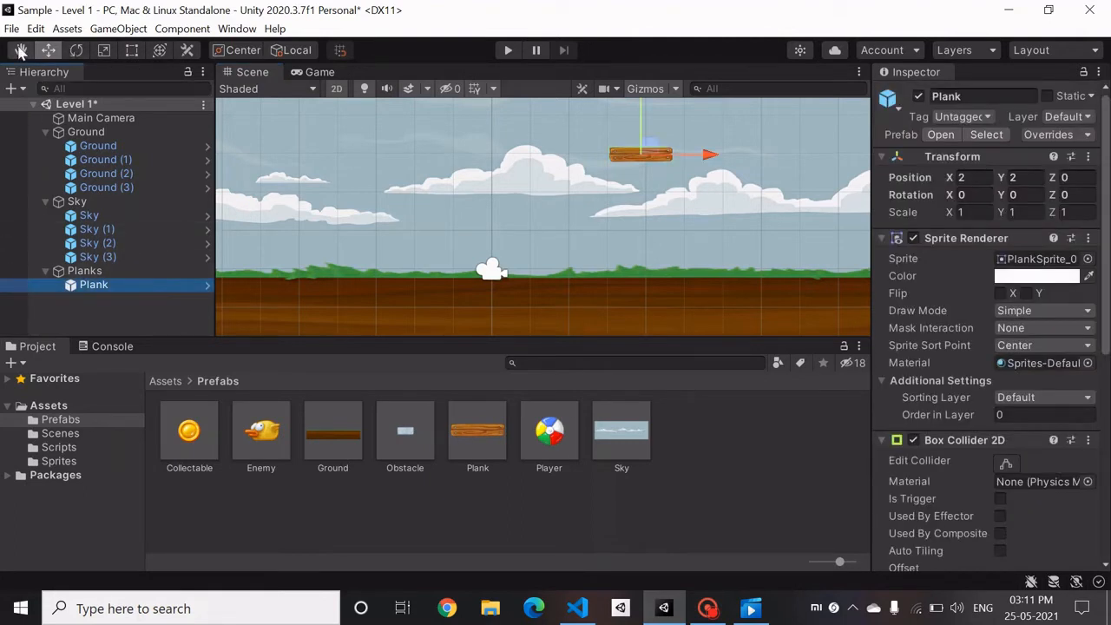
{"action": "left_click", "coordinate": [639, 153]}
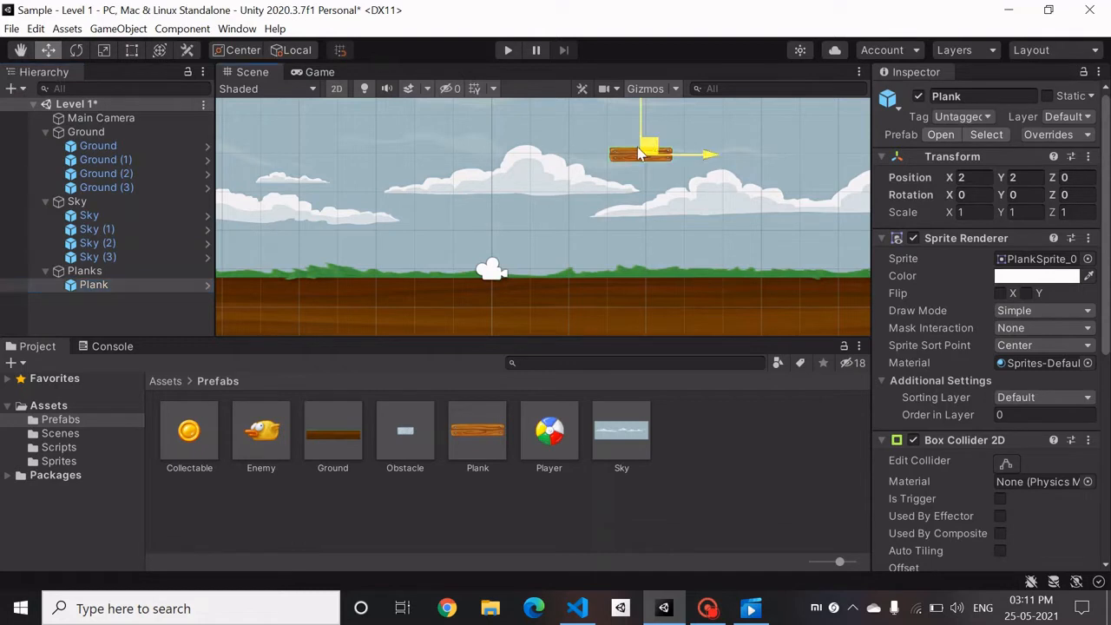
{"action": "left_click_drag", "start_coordinate": [640, 152], "coordinate": [563, 209]}
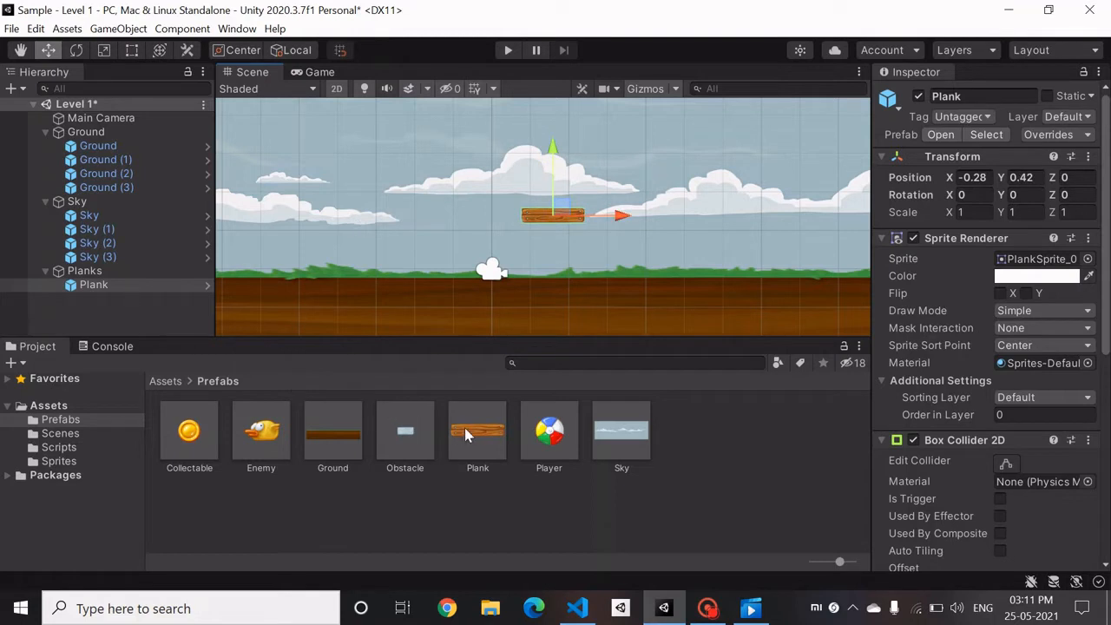
Add two more Plank prefab instances under Planks and move Plank (2) to about X 4.43, Y 0.42
{"action": "left_click_drag", "start_coordinate": [464, 427], "coordinate": [137, 271]}
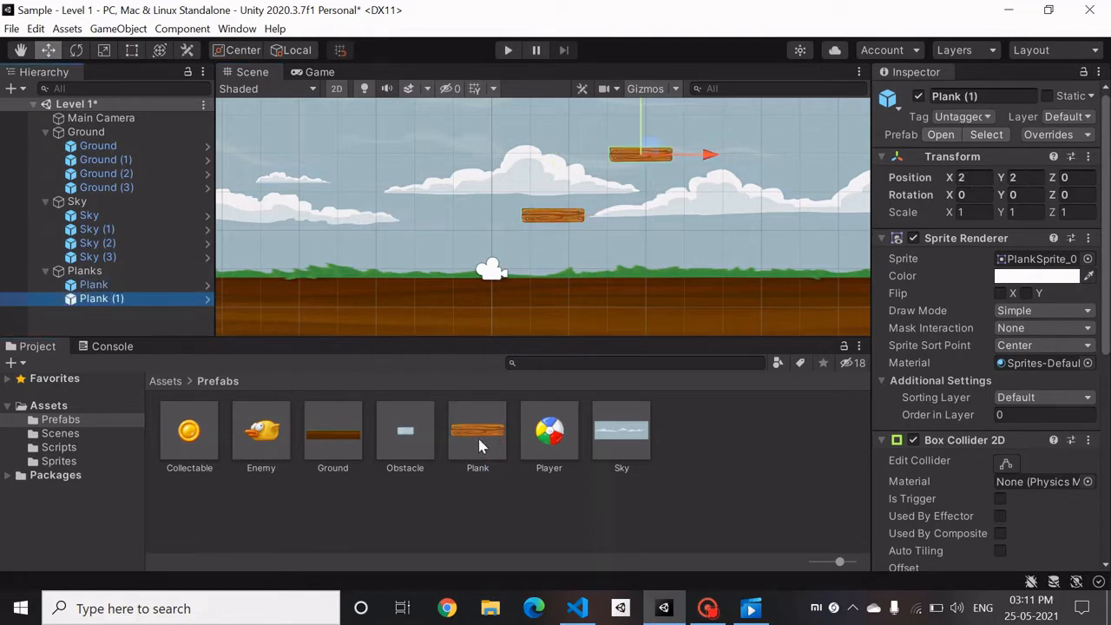
{"action": "left_click_drag", "start_coordinate": [478, 438], "coordinate": [108, 265]}
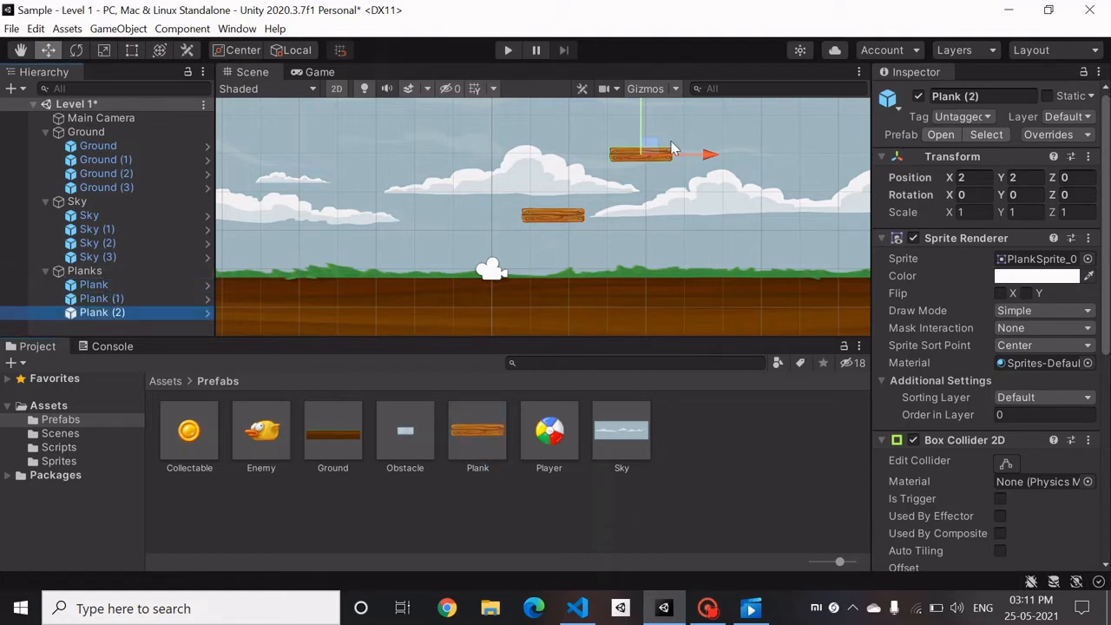
{"action": "left_click_drag", "start_coordinate": [651, 147], "coordinate": [739, 209]}
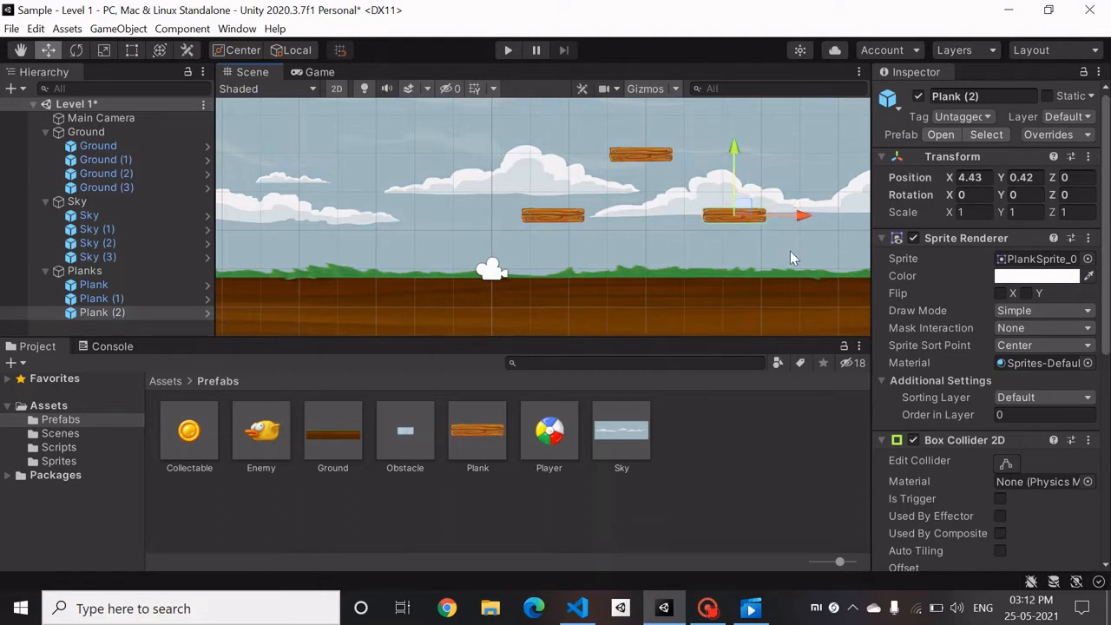
{"action": "scroll", "coordinate": [790, 251], "scroll_direction": "down", "scroll_amount": 1}
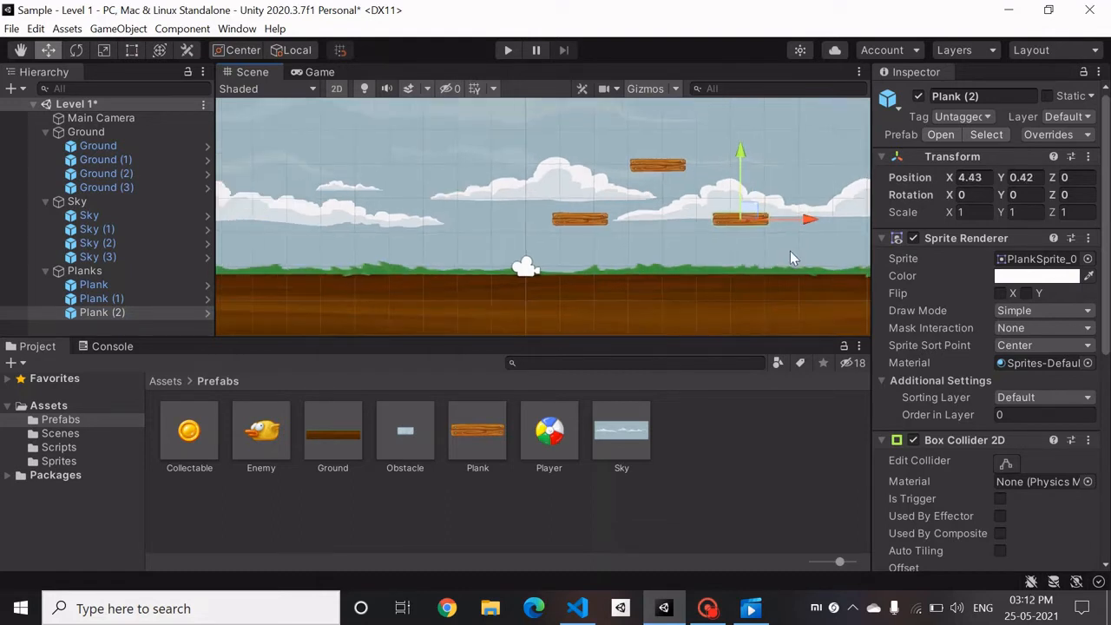
Add two more Plank prefab instances under Planks, placing them at about X 13.47, Y 0.5 and X 16.24, Y 1.77
{"action": "left_click", "coordinate": [21, 49]}
{"action": "left_click_drag", "start_coordinate": [437, 227], "coordinate": [193, 228]}
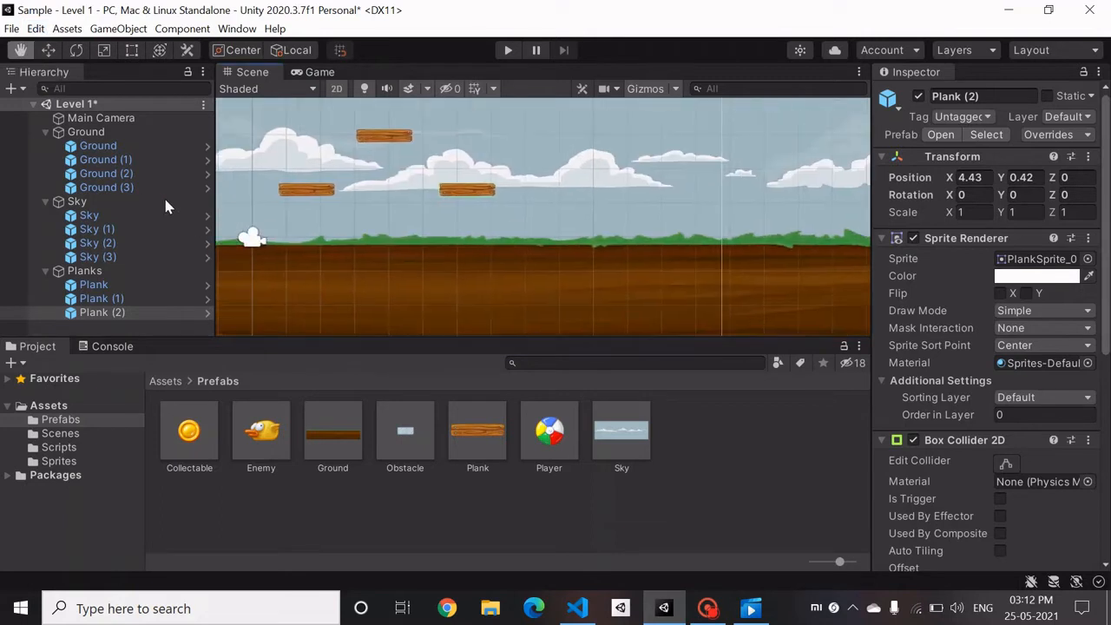
{"action": "scroll", "coordinate": [521, 269], "scroll_direction": "up", "scroll_amount": 3}
{"action": "left_click_drag", "start_coordinate": [492, 278], "coordinate": [490, 277]}
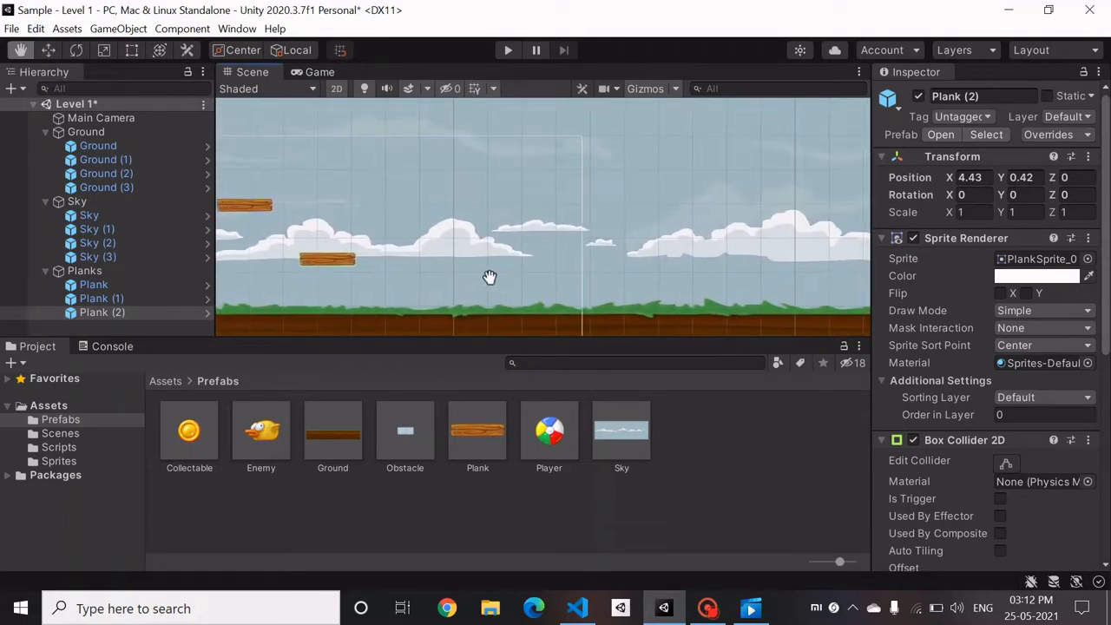
{"action": "left_click_drag", "start_coordinate": [631, 269], "coordinate": [472, 240]}
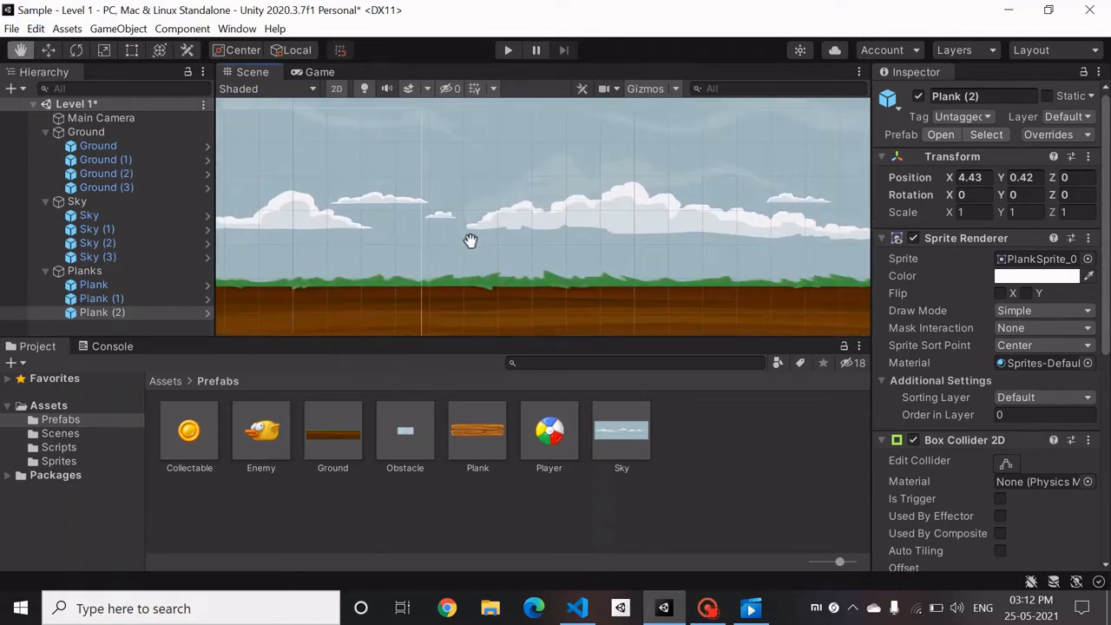
{"action": "left_click_drag", "start_coordinate": [458, 437], "coordinate": [90, 269]}
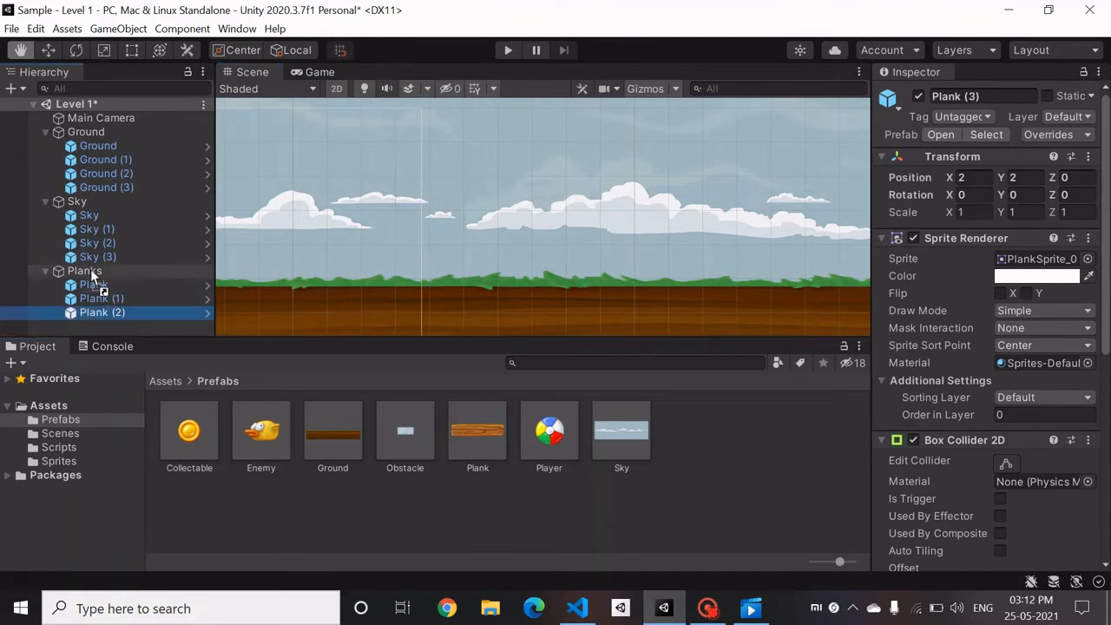
{"action": "left_click_drag", "start_coordinate": [371, 215], "coordinate": [650, 218]}
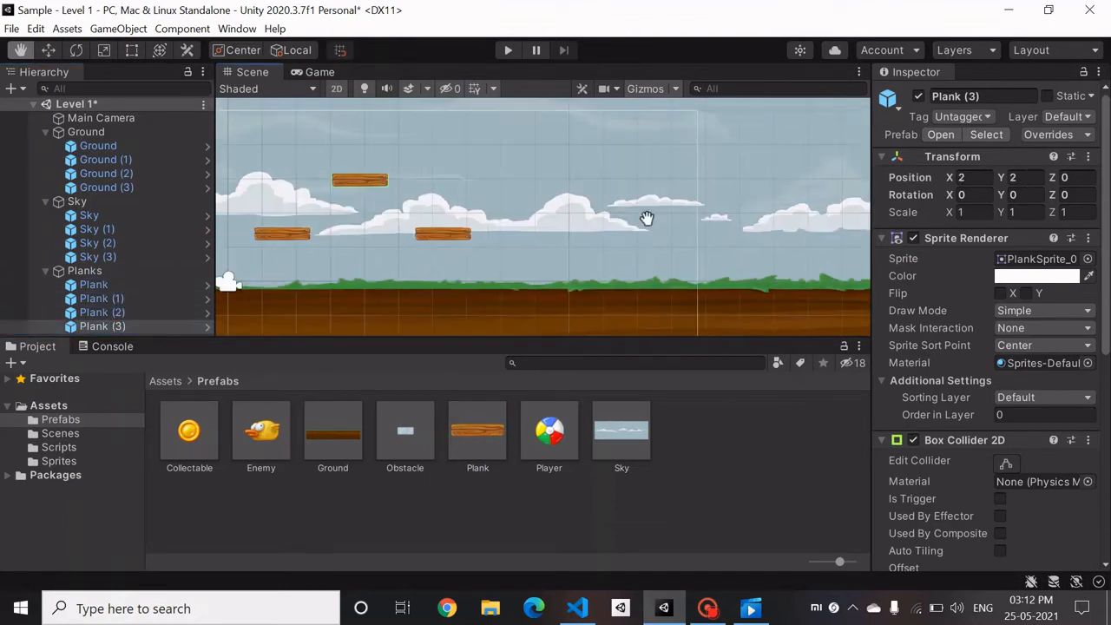
{"action": "left_click", "coordinate": [127, 327]}
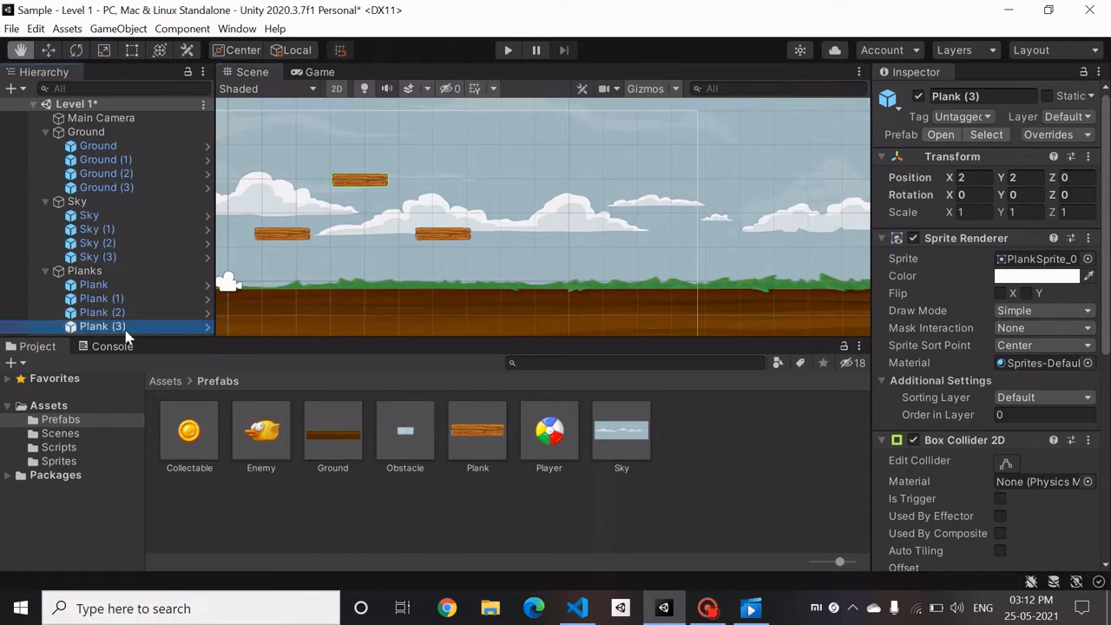
{"action": "left_click", "coordinate": [48, 49]}
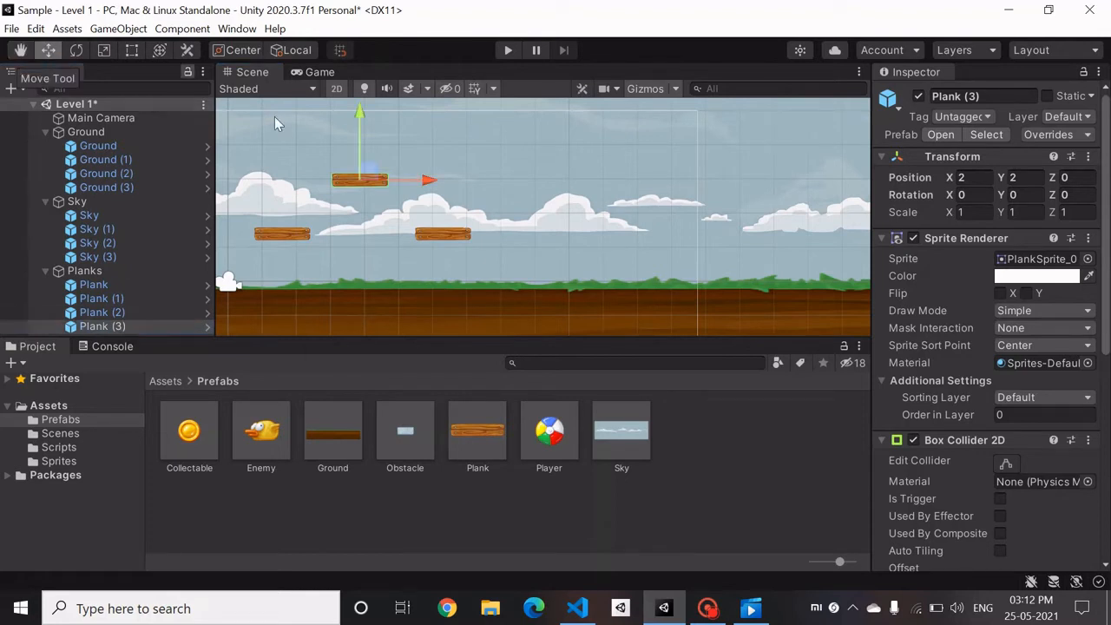
{"action": "left_click_drag", "start_coordinate": [369, 175], "coordinate": [757, 223]}
{"action": "left_click", "coordinate": [761, 228]}
{"action": "left_click", "coordinate": [754, 240]}
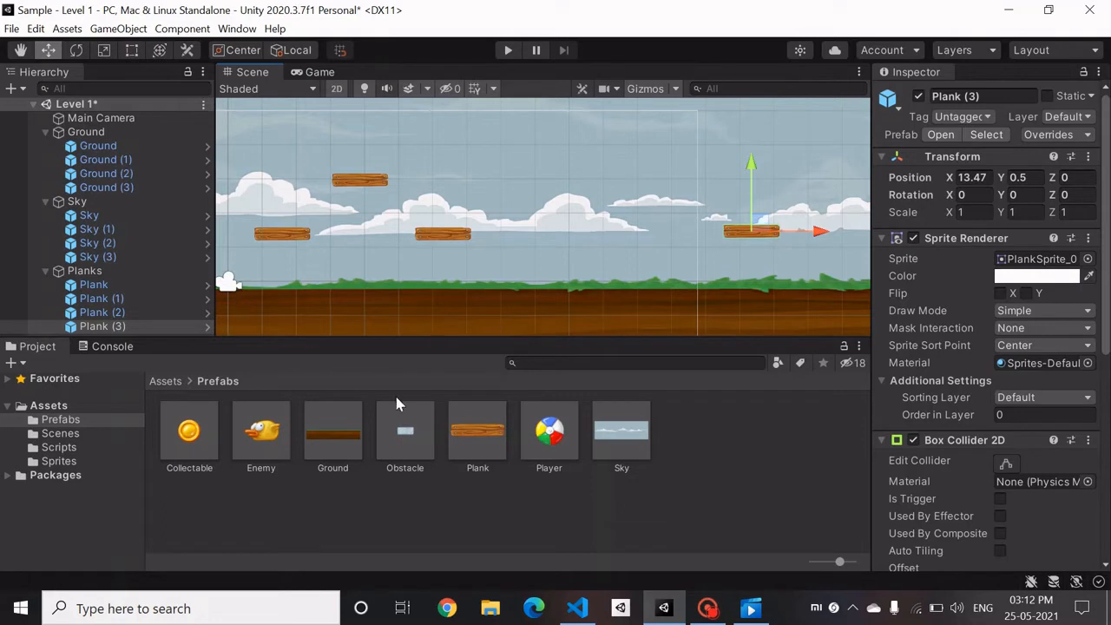
{"action": "left_click_drag", "start_coordinate": [477, 428], "coordinate": [94, 278]}
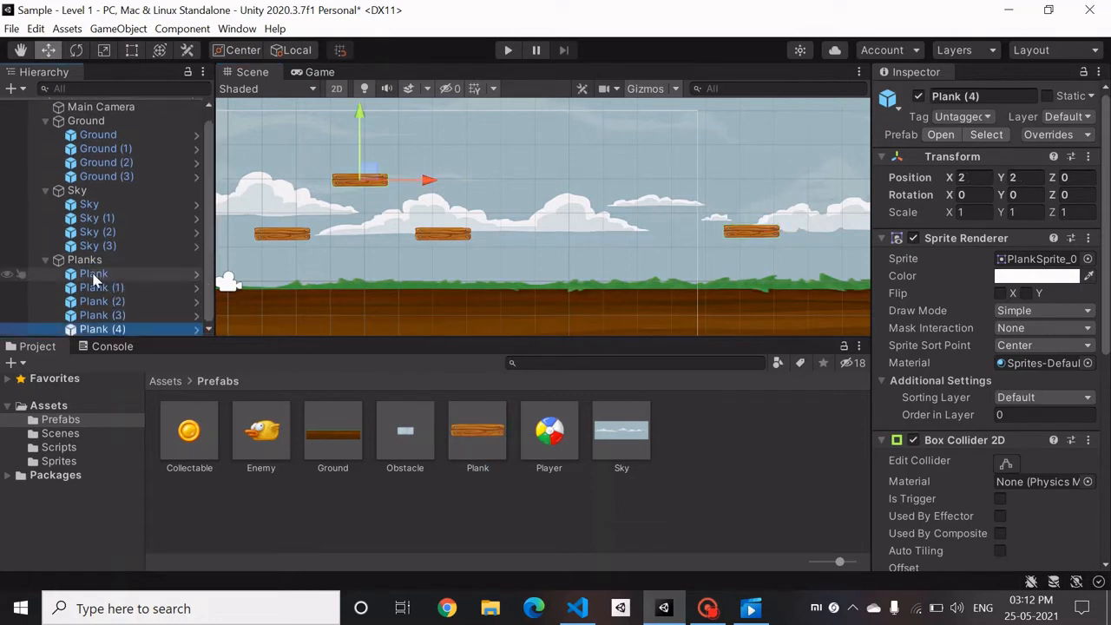
{"action": "left_click_drag", "start_coordinate": [369, 170], "coordinate": [851, 183]}
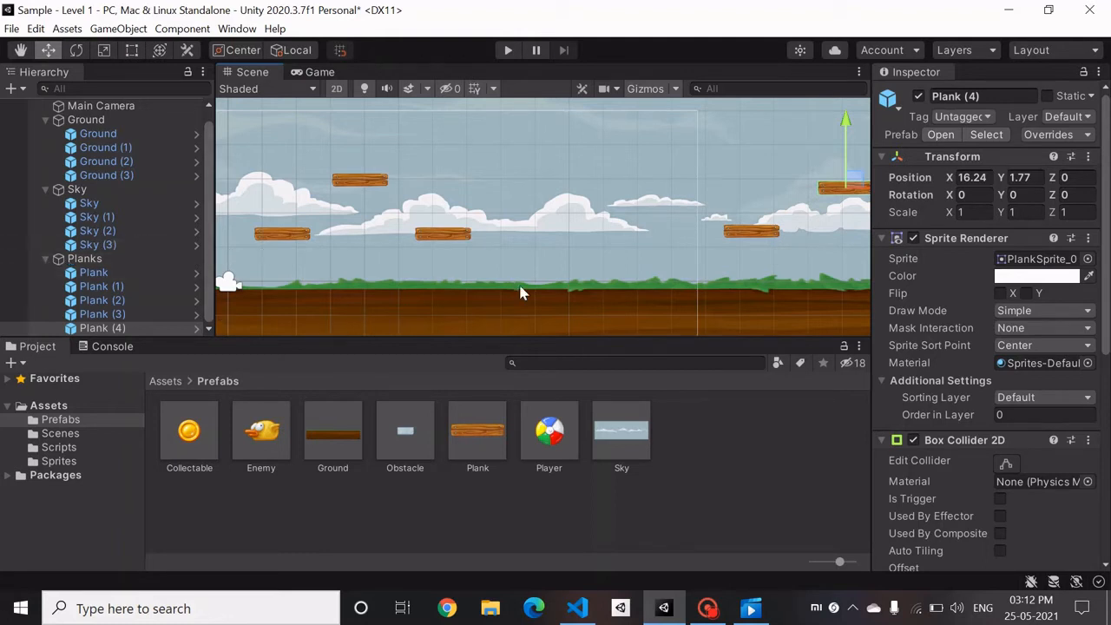
Delete Plank (3) and Plank (4) from the Planks object
{"action": "scroll", "coordinate": [521, 293], "scroll_direction": "down", "scroll_amount": 6}
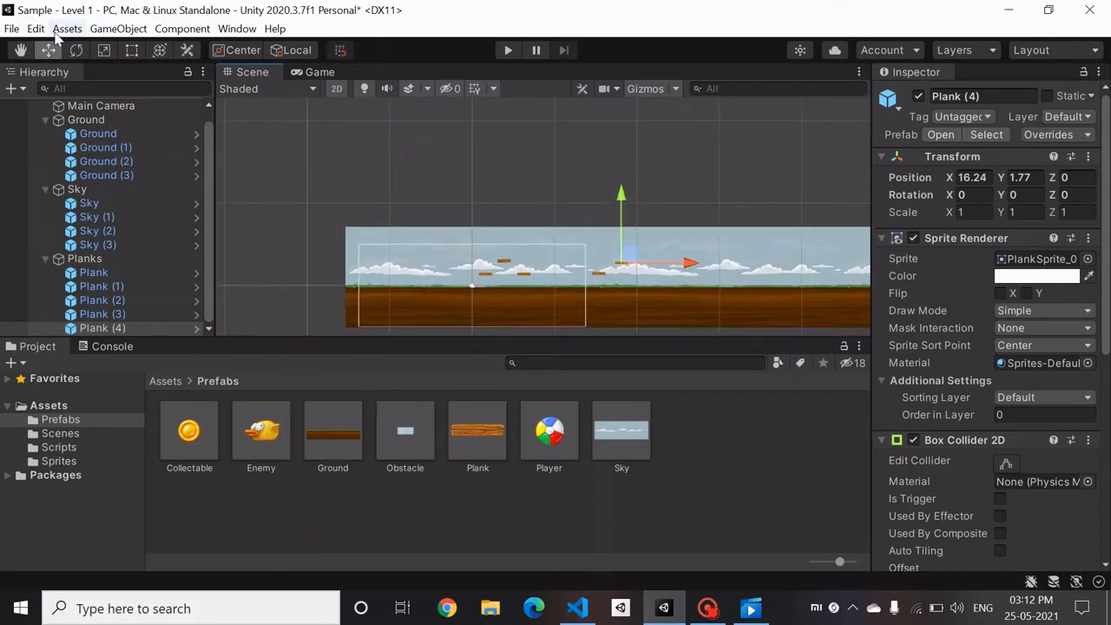
{"action": "left_click", "coordinate": [20, 50]}
{"action": "left_click_drag", "start_coordinate": [610, 176], "coordinate": [414, 142]}
{"action": "left_click", "coordinate": [104, 272]}
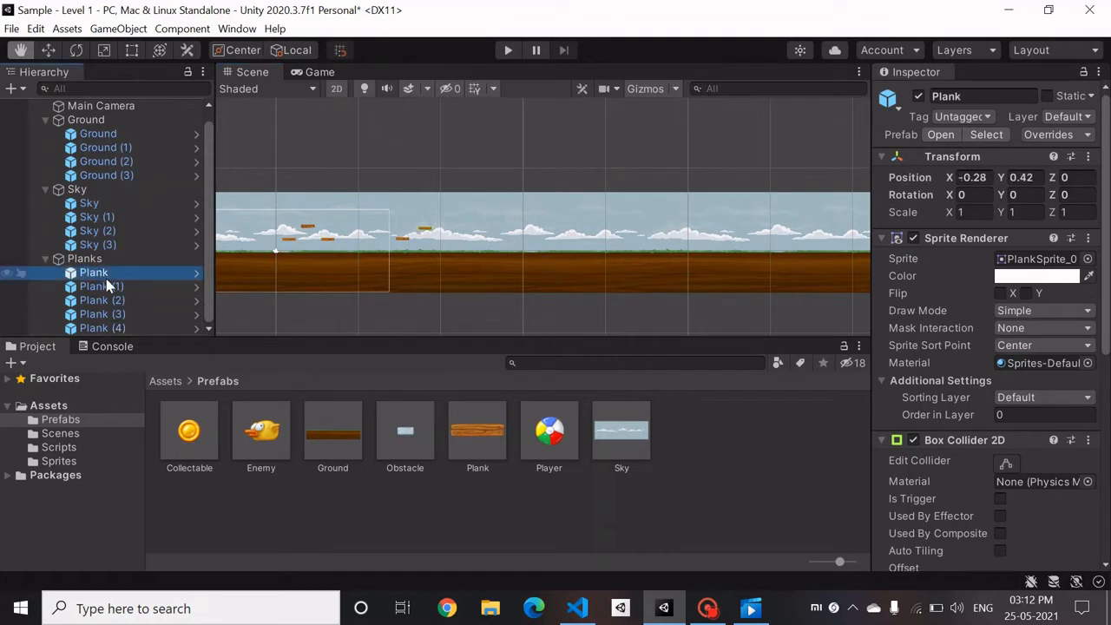
{"action": "left_click", "coordinate": [108, 286], "text": "ctrl"}
{"action": "left_click", "coordinate": [119, 301], "text": "ctrl"}
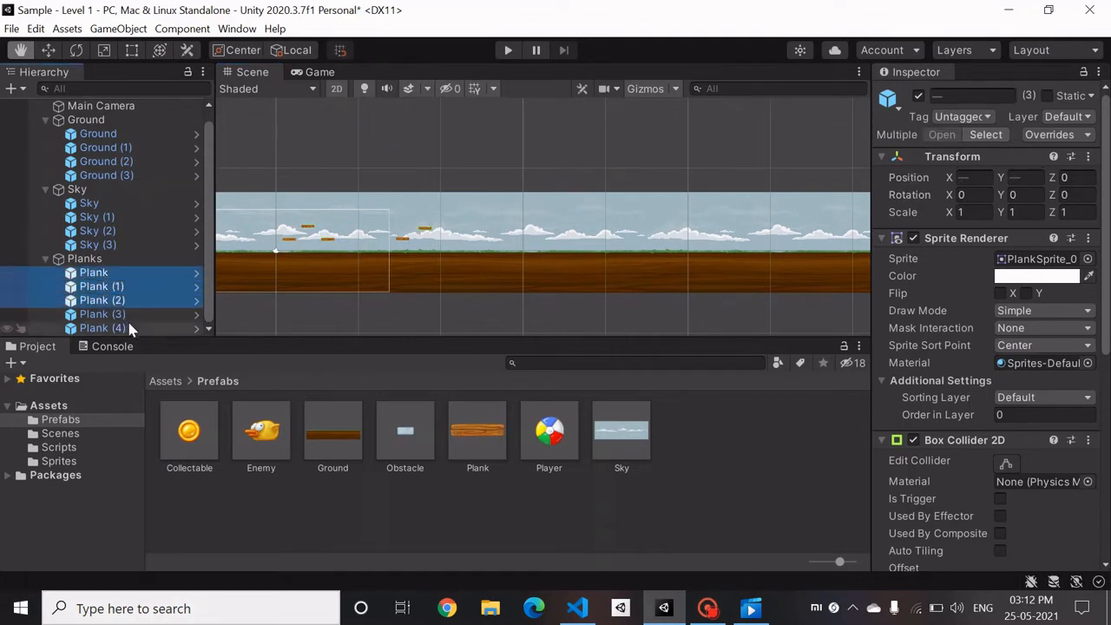
{"action": "left_click", "coordinate": [118, 314]}
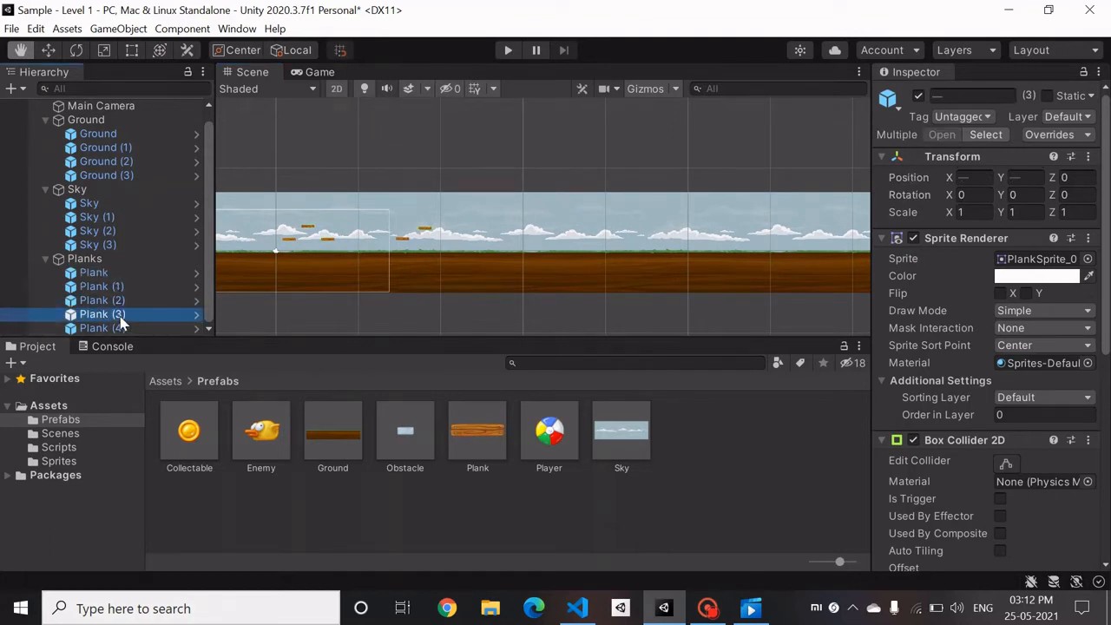
{"action": "left_click", "coordinate": [116, 324], "text": "ctrl"}
{"action": "right_click", "coordinate": [116, 322]}
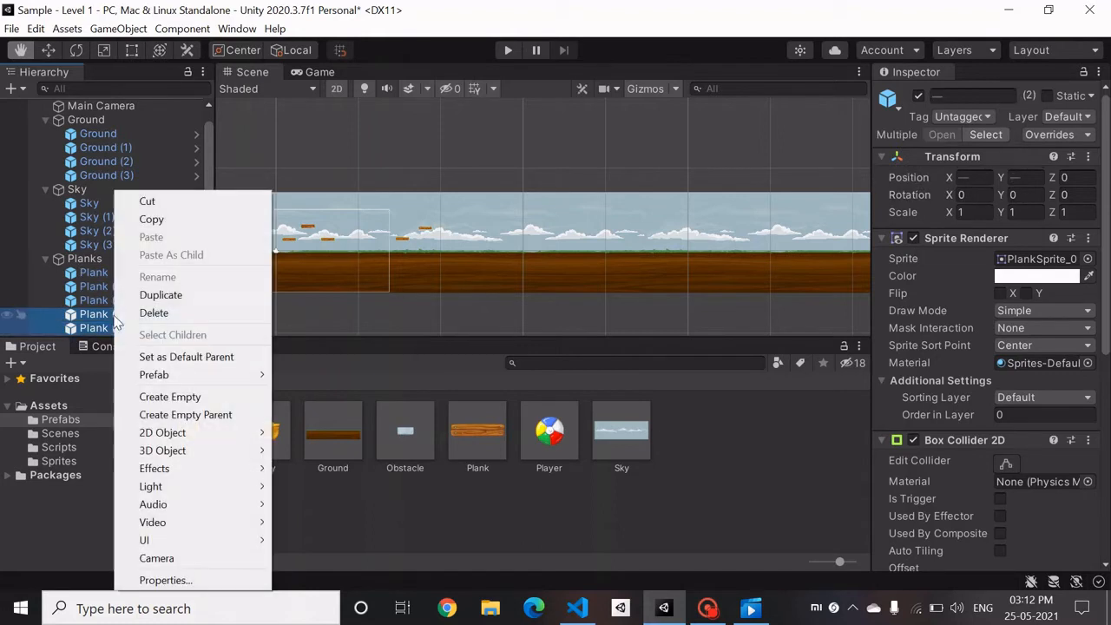
{"action": "left_click", "coordinate": [139, 313]}
Create an empty child object under Planks and name it Plank_3
{"action": "left_click", "coordinate": [98, 287]}
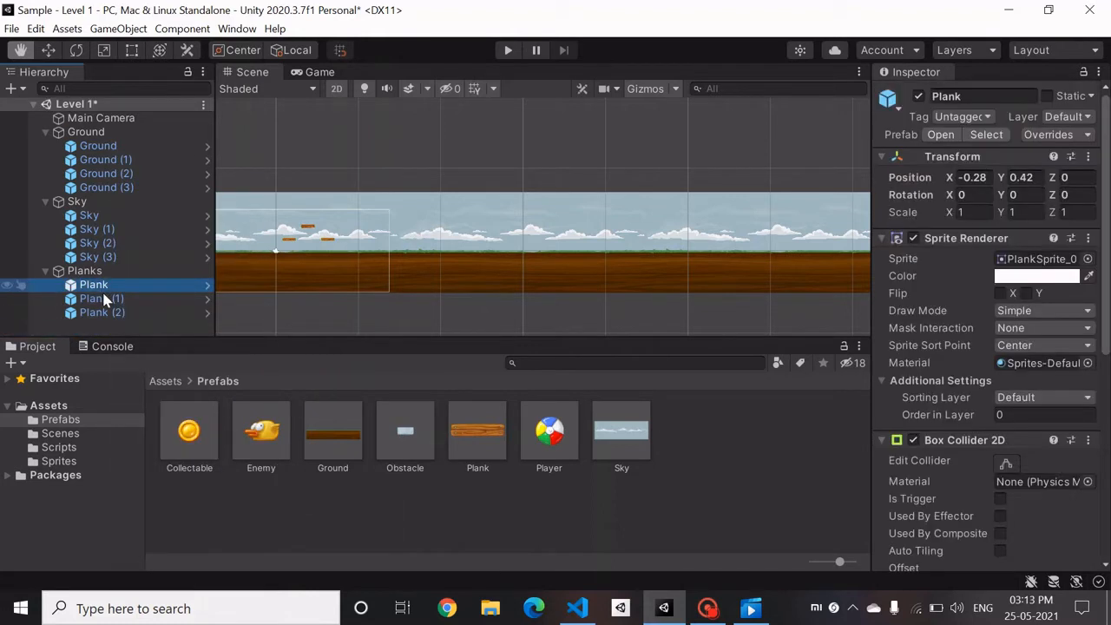
{"action": "left_click", "coordinate": [110, 299], "text": "ctrl"}
{"action": "left_click", "coordinate": [120, 314], "text": "ctrl"}
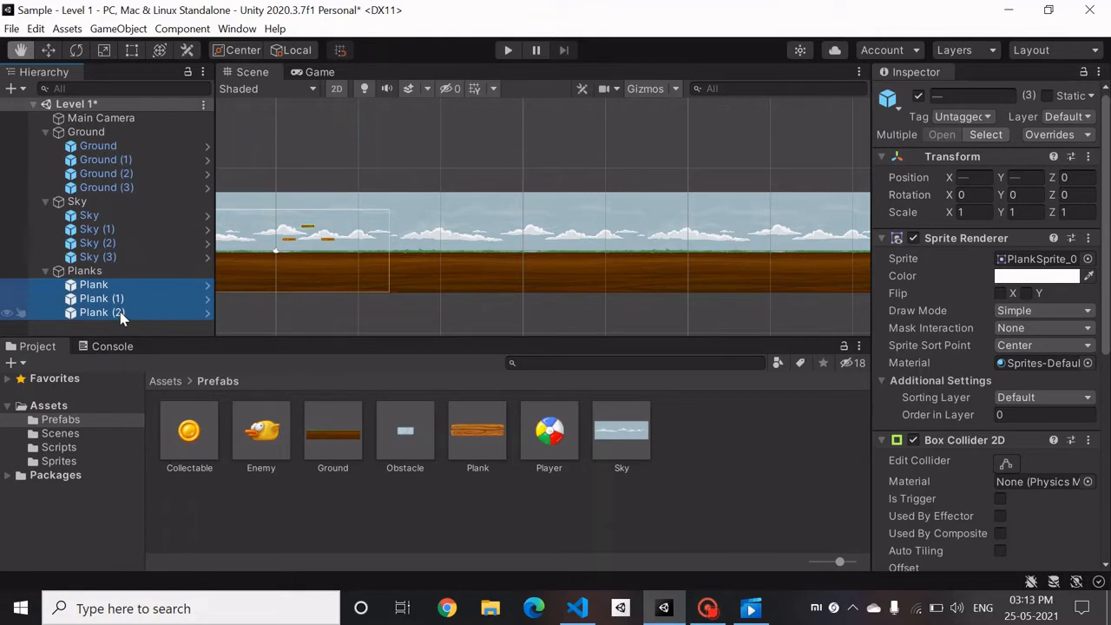
{"action": "left_click", "coordinate": [128, 328]}
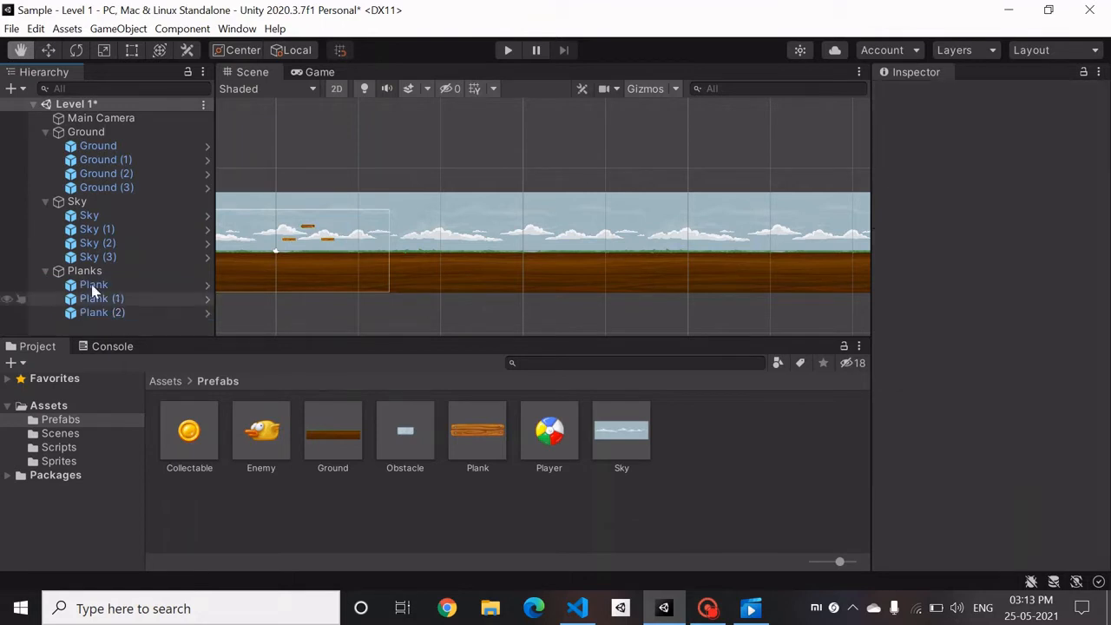
{"action": "left_click", "coordinate": [91, 287]}
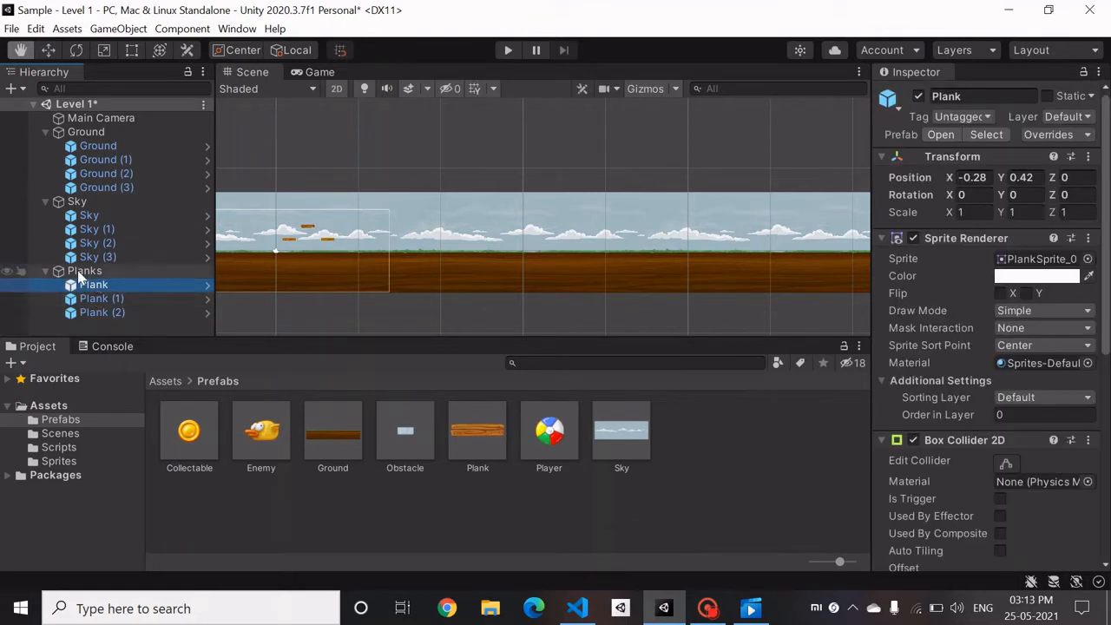
{"action": "left_click", "coordinate": [78, 270]}
{"action": "right_click", "coordinate": [77, 271]}
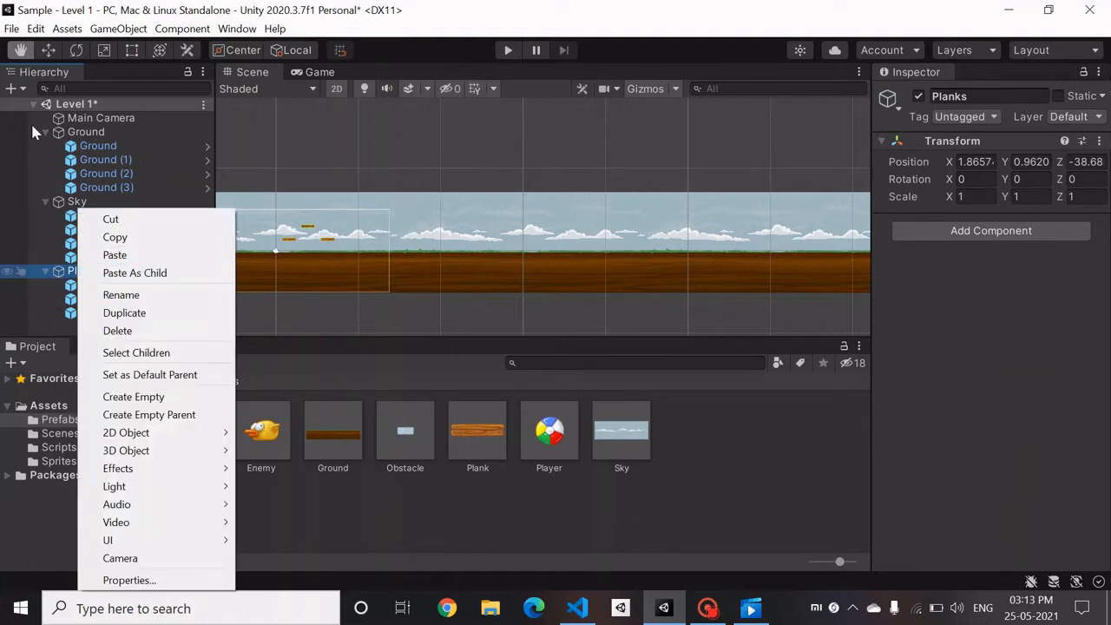
{"action": "left_click", "coordinate": [22, 88]}
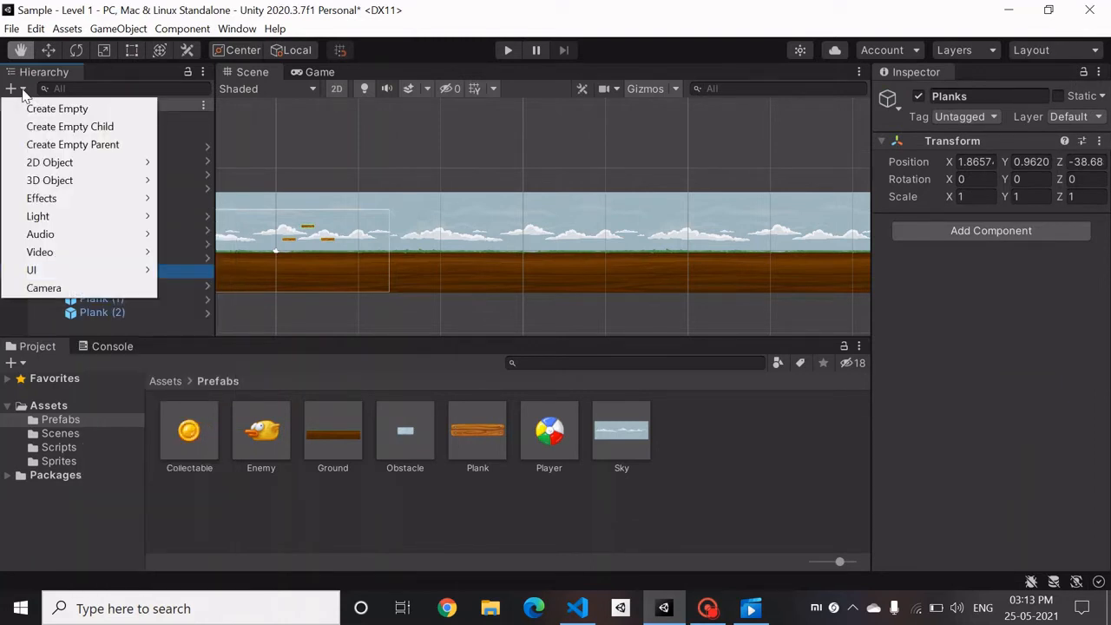
{"action": "left_click", "coordinate": [47, 126]}
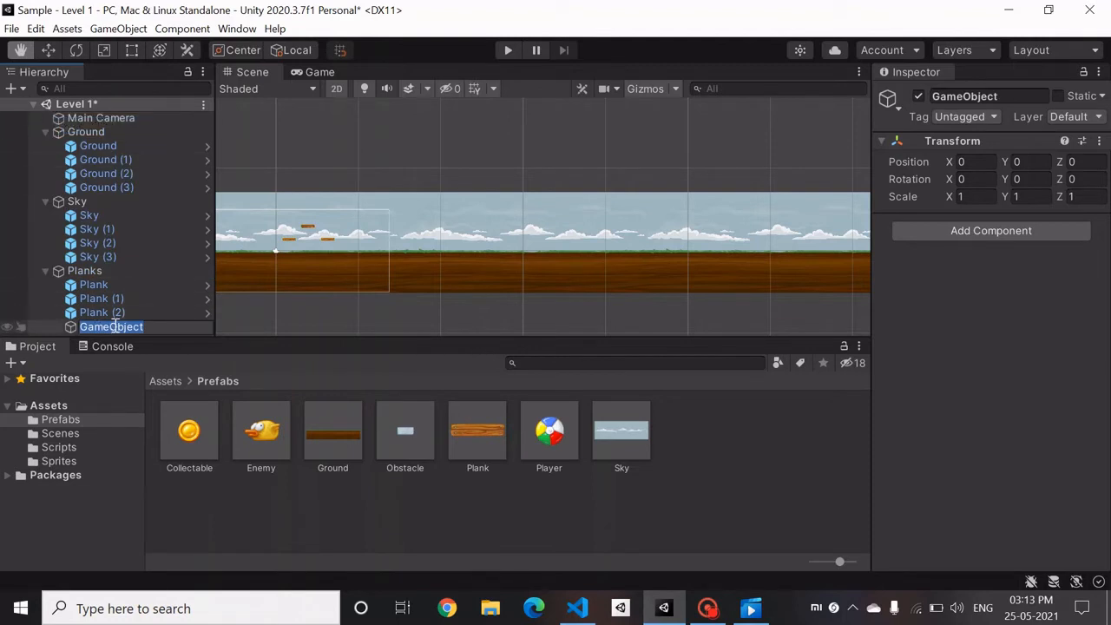
{"action": "type", "text": "3"}
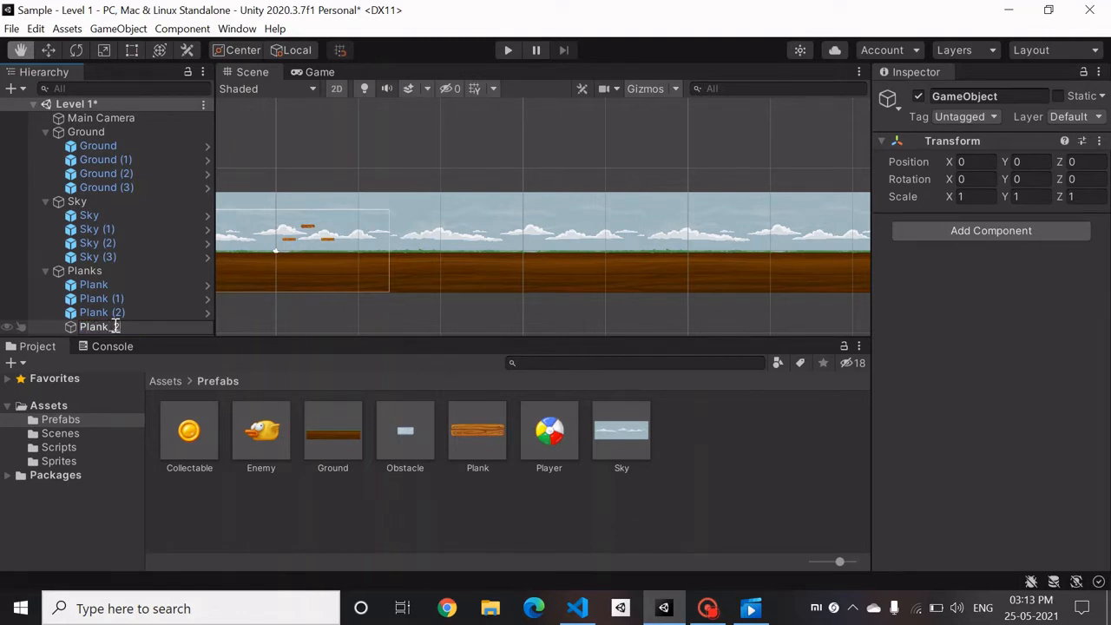
{"action": "key", "text": "Return"}
Make Plank, Plank (1) and Plank (2) children of the Plank_3 object
{"action": "left_click_drag", "start_coordinate": [116, 325], "coordinate": [94, 300]}
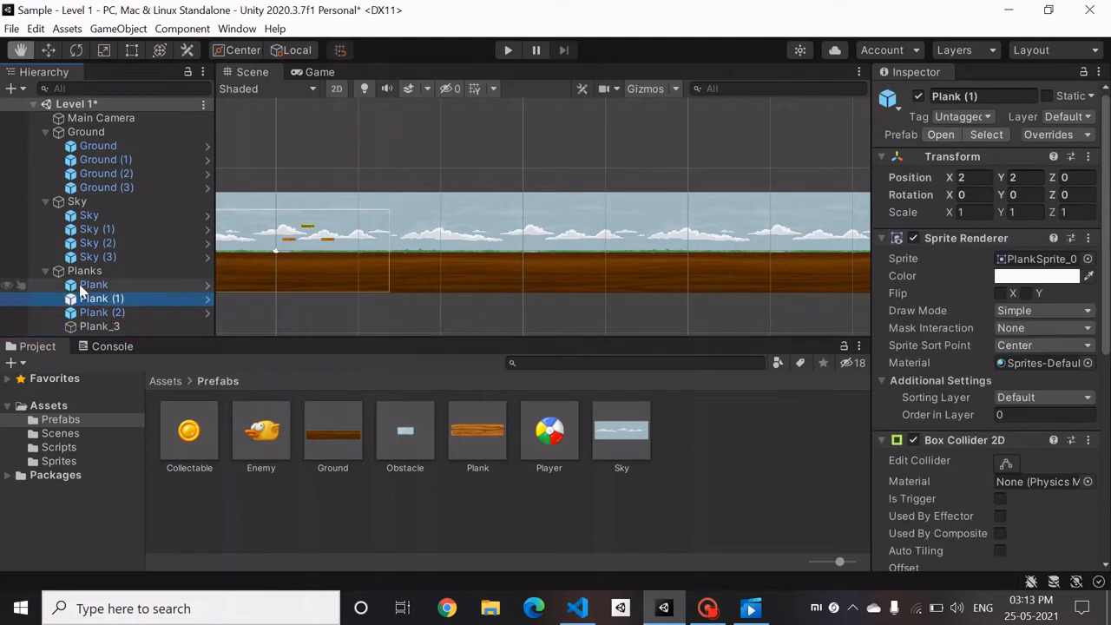
{"action": "left_click", "coordinate": [82, 286], "text": "ctrl"}
{"action": "left_click", "coordinate": [103, 325]}
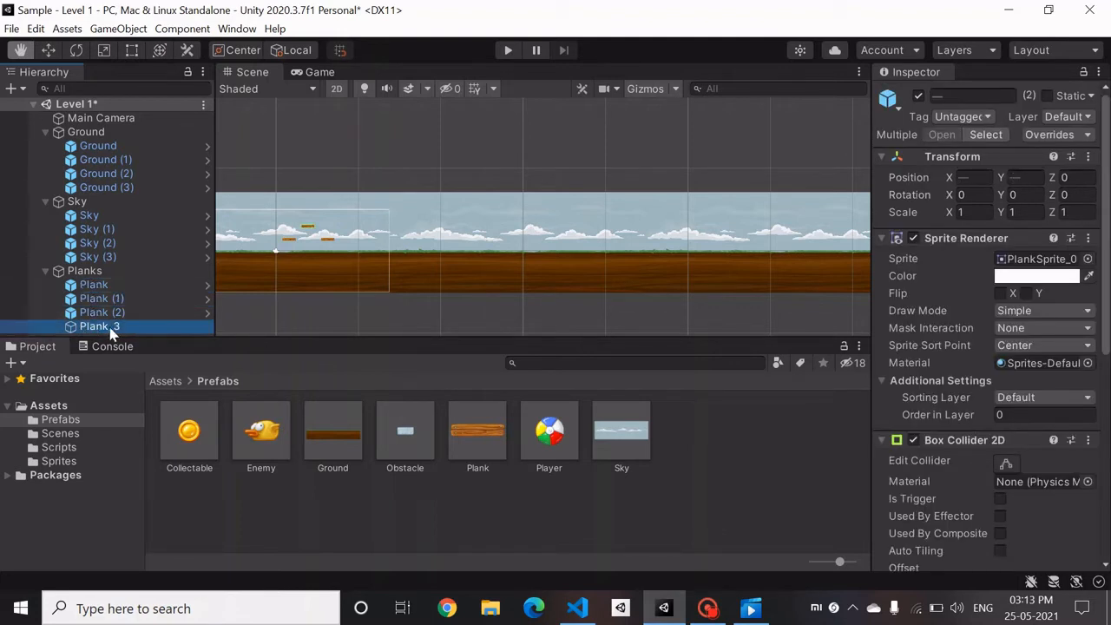
{"action": "left_click", "coordinate": [130, 283], "text": "ctrl"}
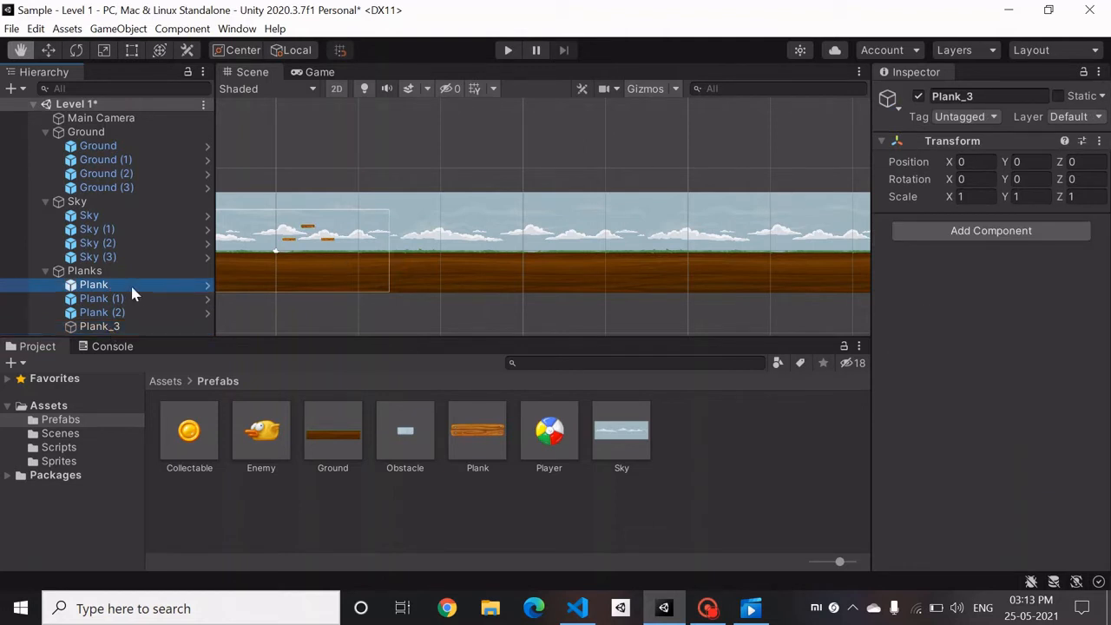
{"action": "left_click", "coordinate": [152, 297], "text": "ctrl"}
{"action": "left_click", "coordinate": [159, 314], "text": "ctrl"}
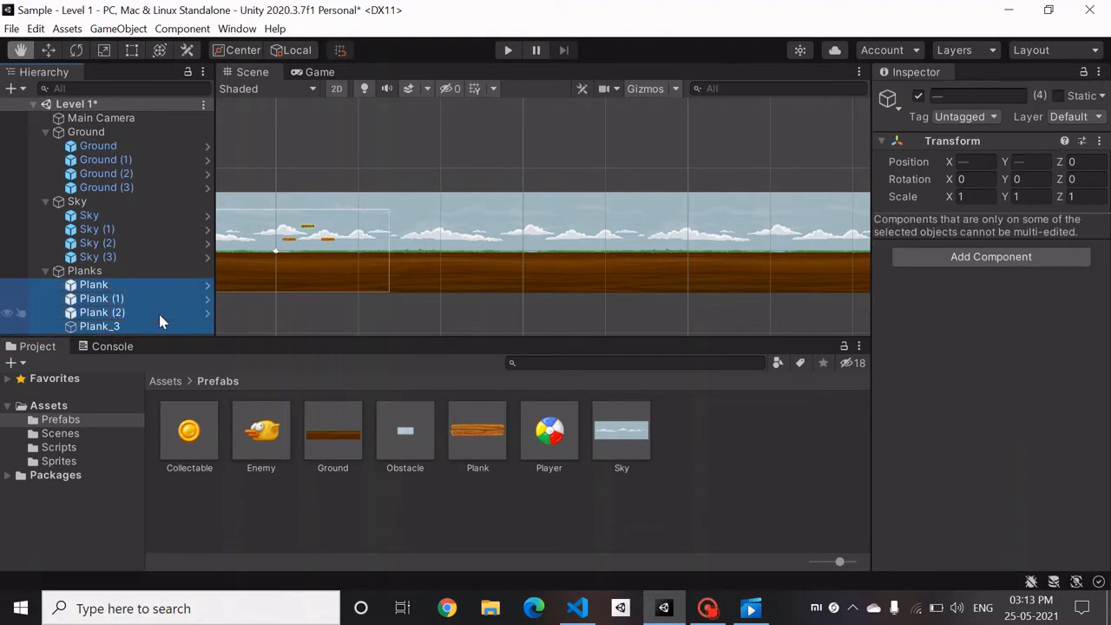
{"action": "left_click", "coordinate": [169, 328], "text": "ctrl"}
{"action": "left_click_drag", "start_coordinate": [134, 288], "coordinate": [121, 327]}
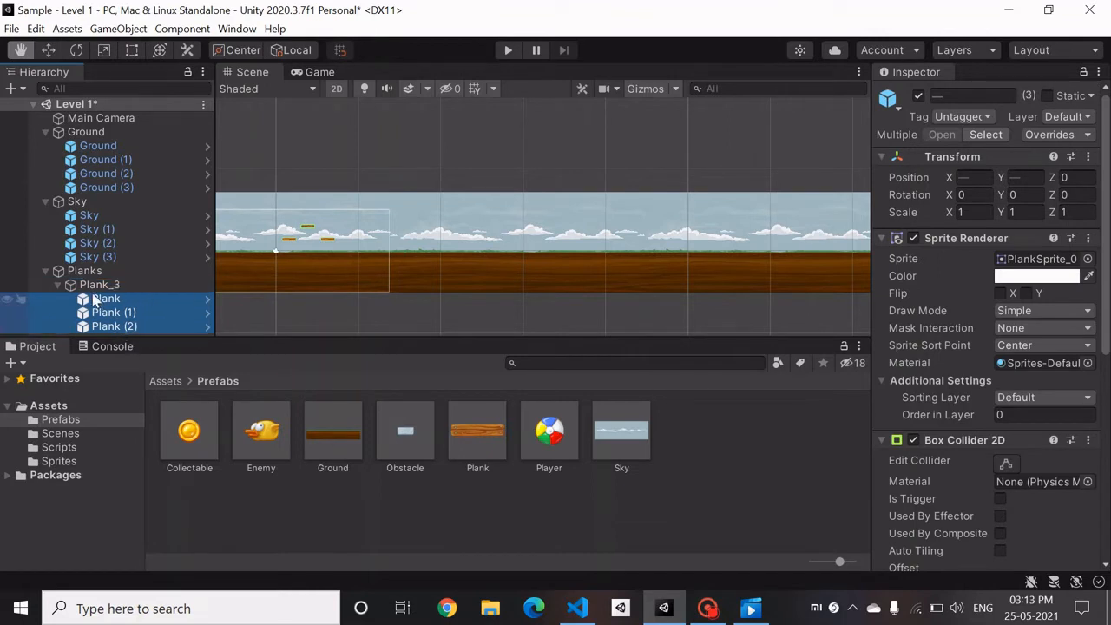
Save the Plank_3 group as a prefab in the Prefabs folder
{"action": "left_click", "coordinate": [94, 286]}
{"action": "left_click", "coordinate": [117, 345]}
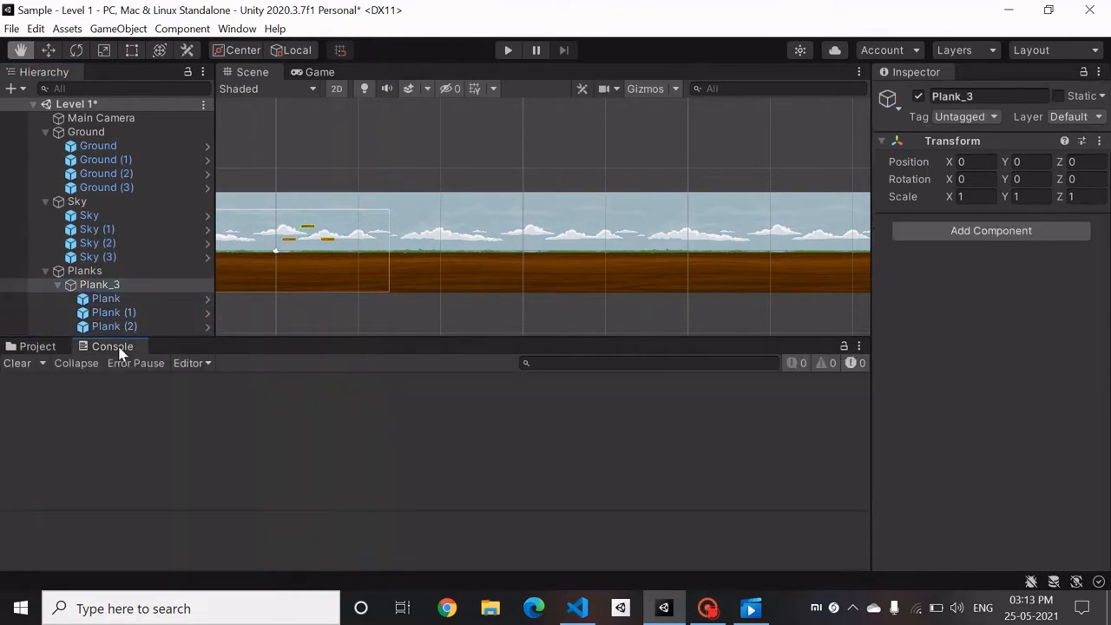
{"action": "left_click", "coordinate": [41, 348]}
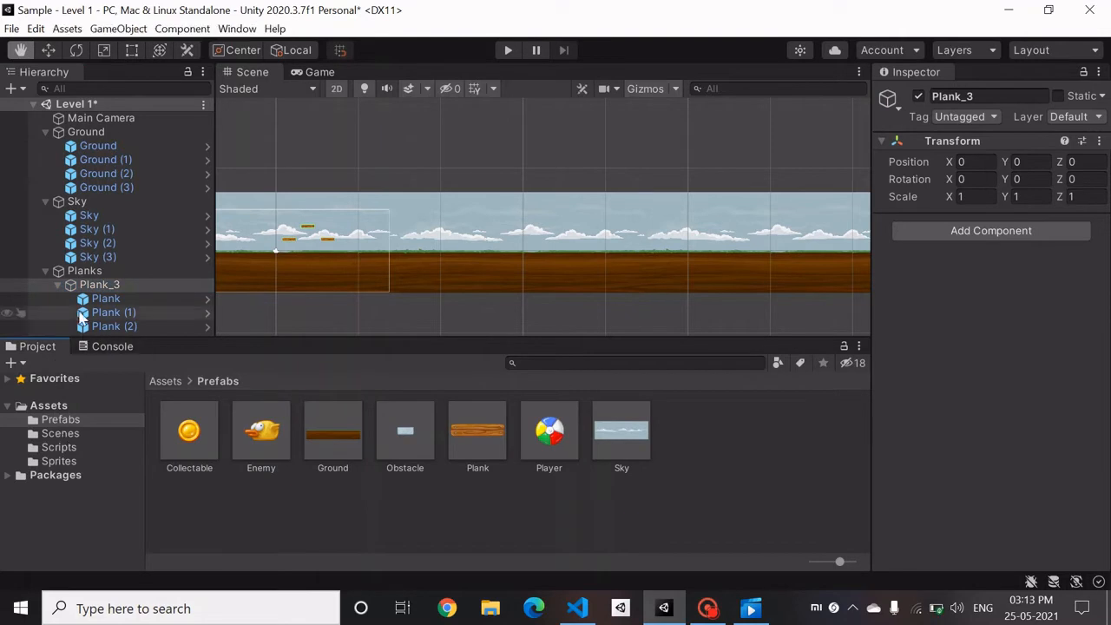
{"action": "left_click_drag", "start_coordinate": [94, 287], "coordinate": [708, 452]}
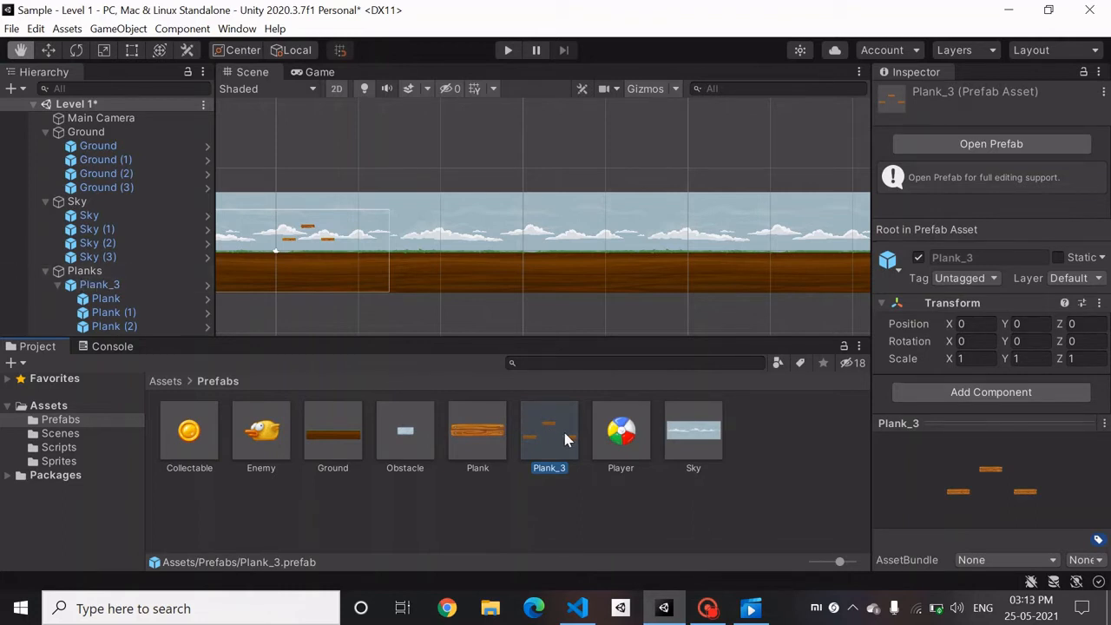
Add a second instance of the Plank_3 prefab under Planks and set its X position to 20
{"action": "left_click_drag", "start_coordinate": [548, 420], "coordinate": [112, 270]}
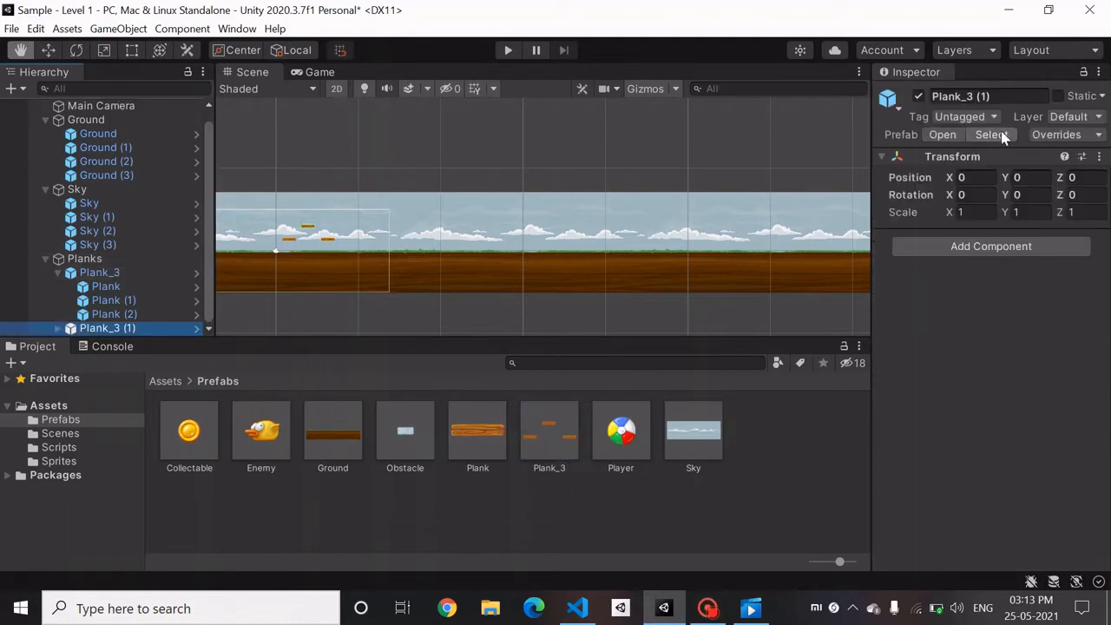
{"action": "left_click", "coordinate": [1023, 176]}
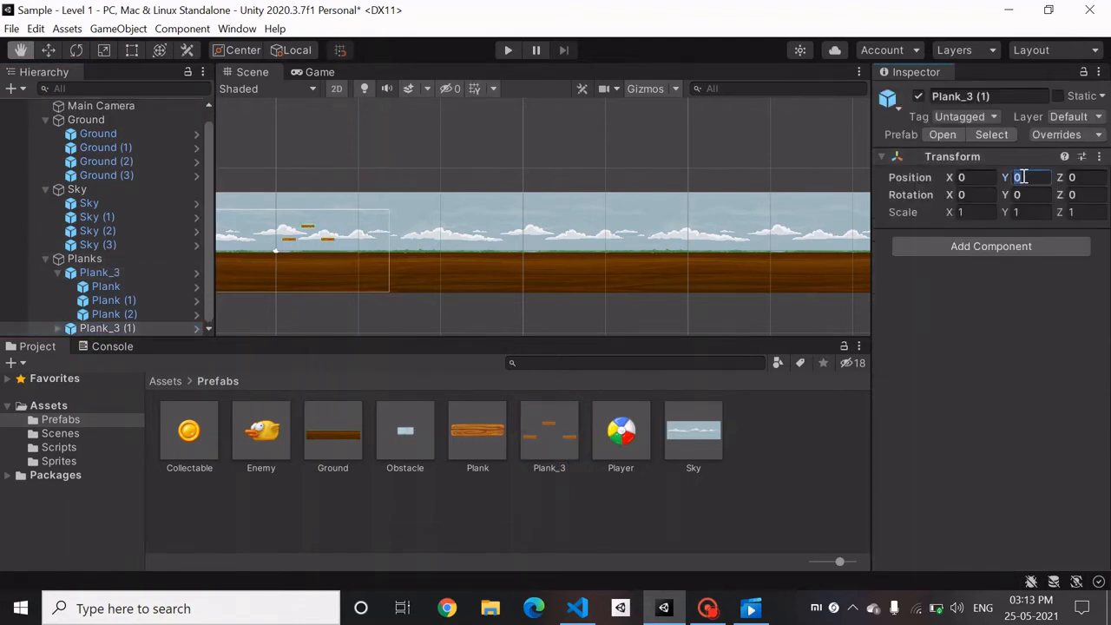
{"action": "type", "text": "2"}
{"action": "key", "text": "BackSpace"}
{"action": "key", "text": "shift+Tab"}
{"action": "type", "text": "4"}
{"action": "key", "text": "BackSpace"}
{"action": "type", "text": "10"}
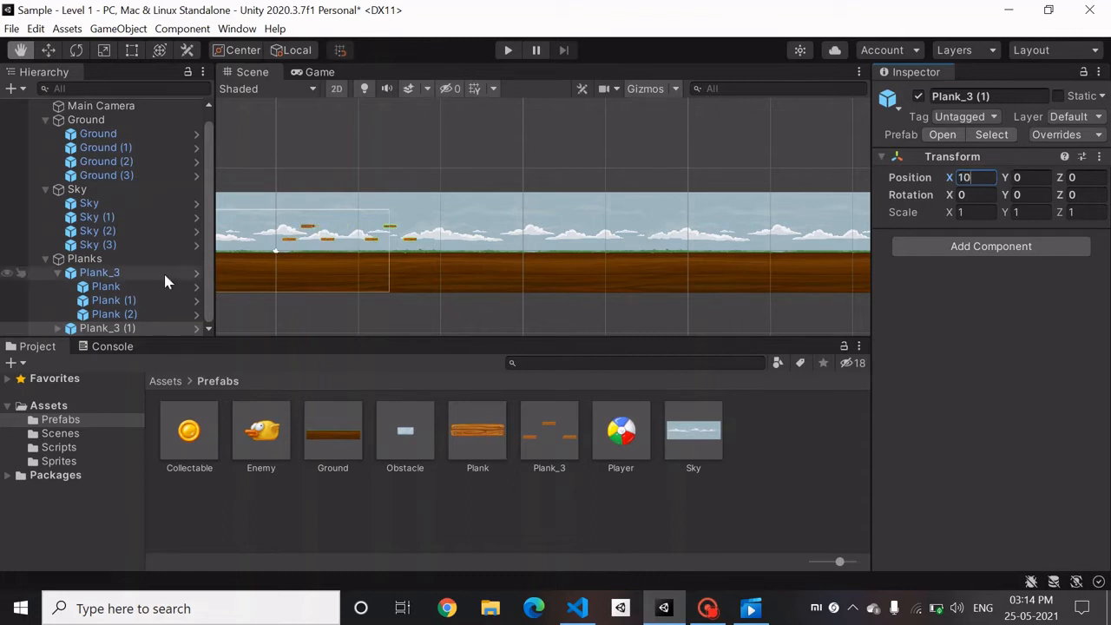
{"action": "key", "text": "BackSpace"}
{"action": "key", "text": "BackSpace"}
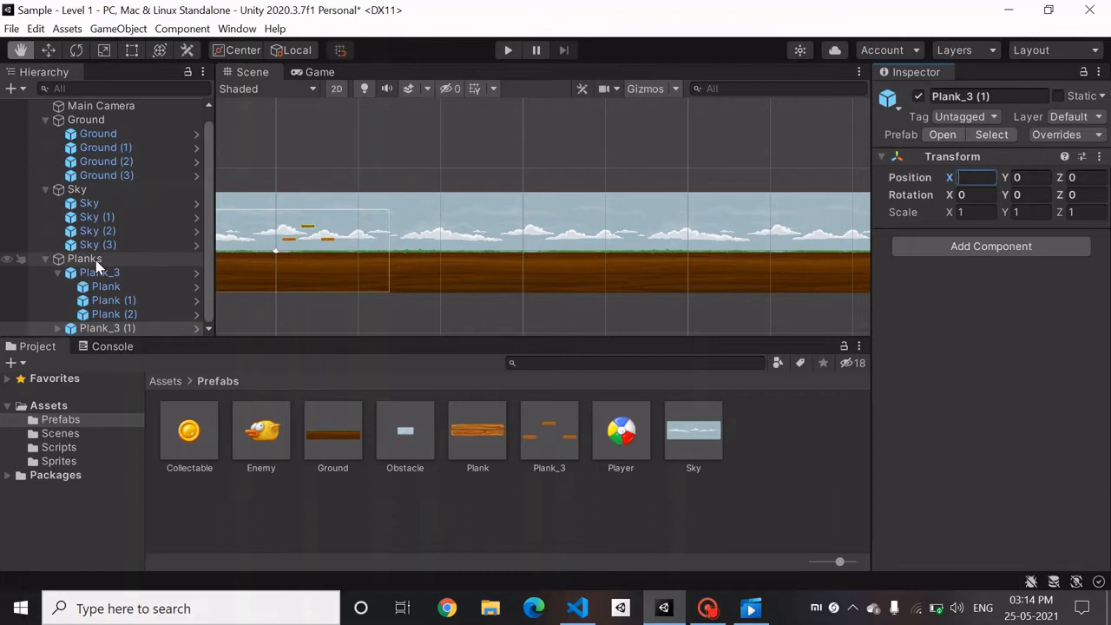
{"action": "type", "text": "20"}
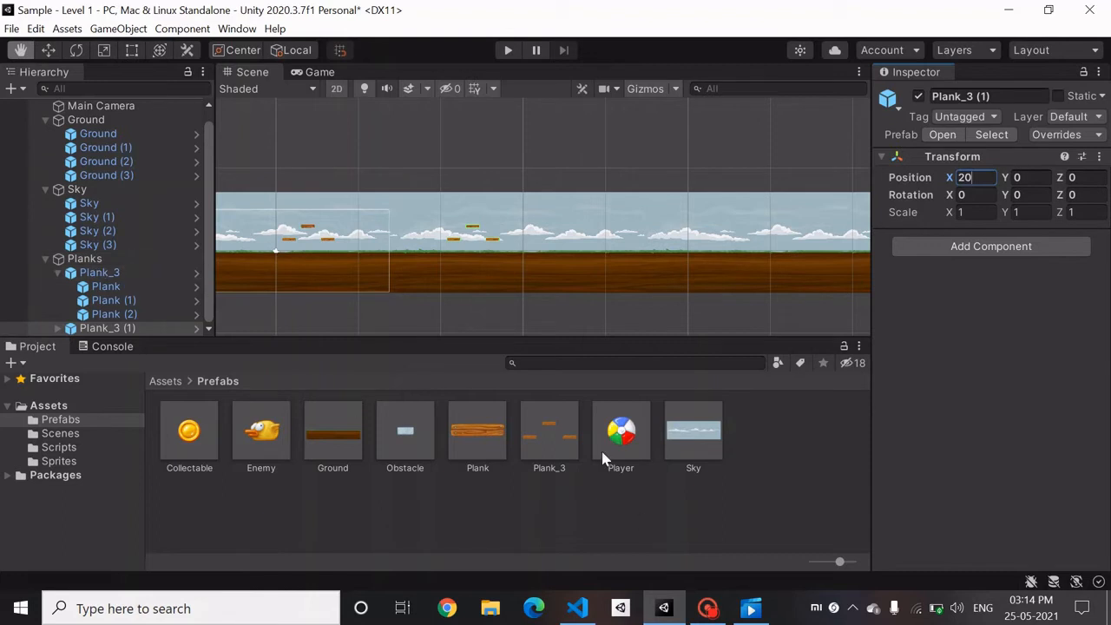
{"action": "left_click", "coordinate": [437, 507]}
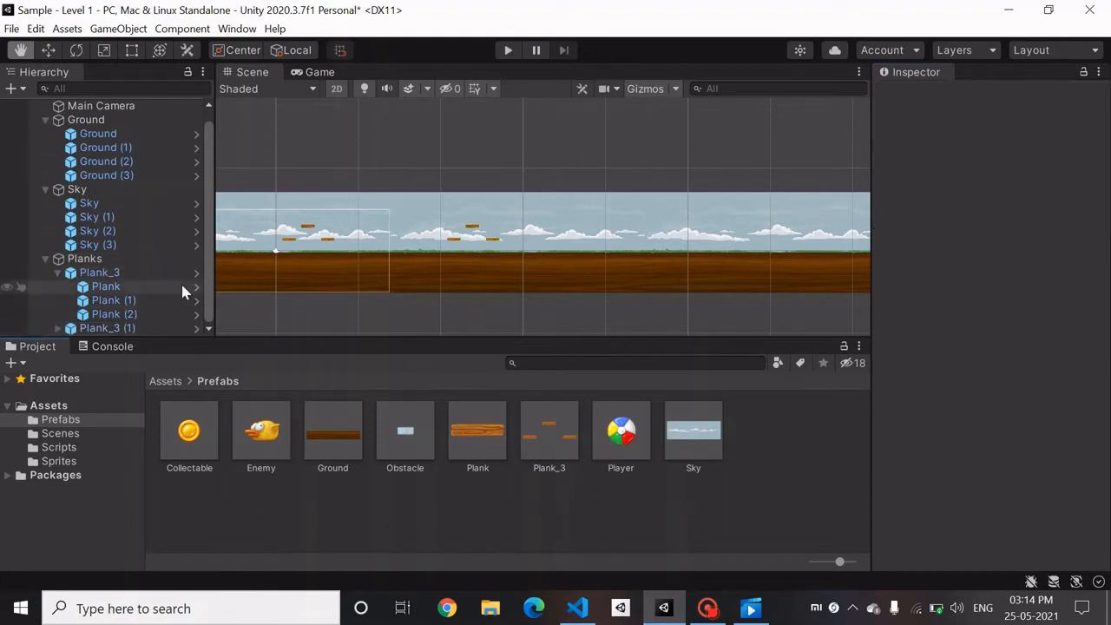
Collapse the first Plank_3 group, add a third Plank_3 prefab instance under Planks and set its X position to 40
{"action": "left_click", "coordinate": [55, 272]}
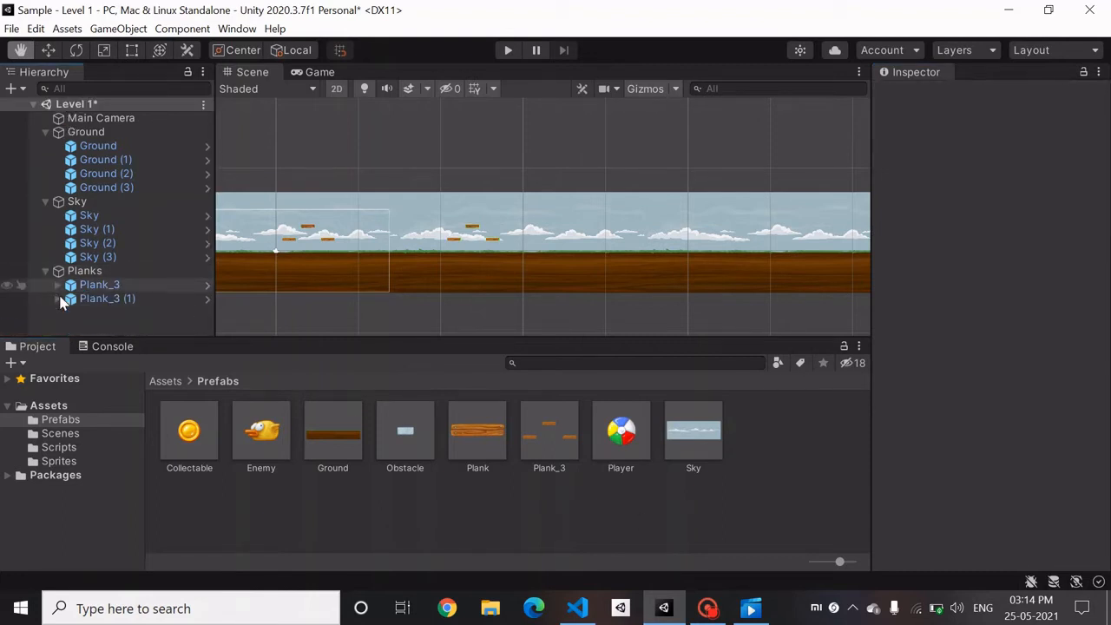
{"action": "left_click_drag", "start_coordinate": [550, 430], "coordinate": [108, 270]}
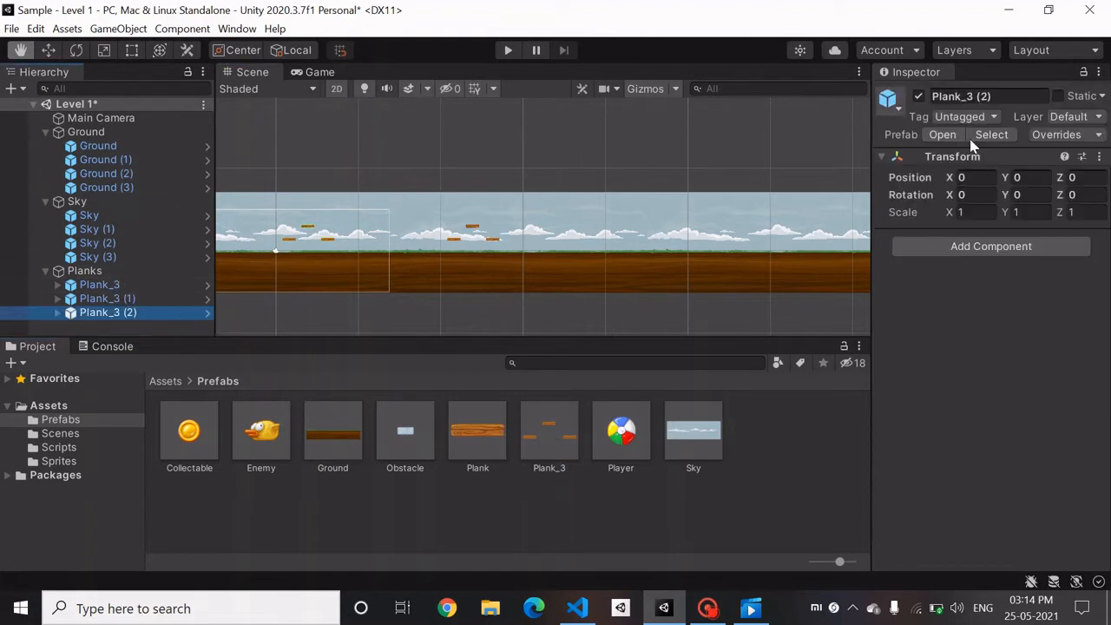
{"action": "left_click", "coordinate": [1029, 177]}
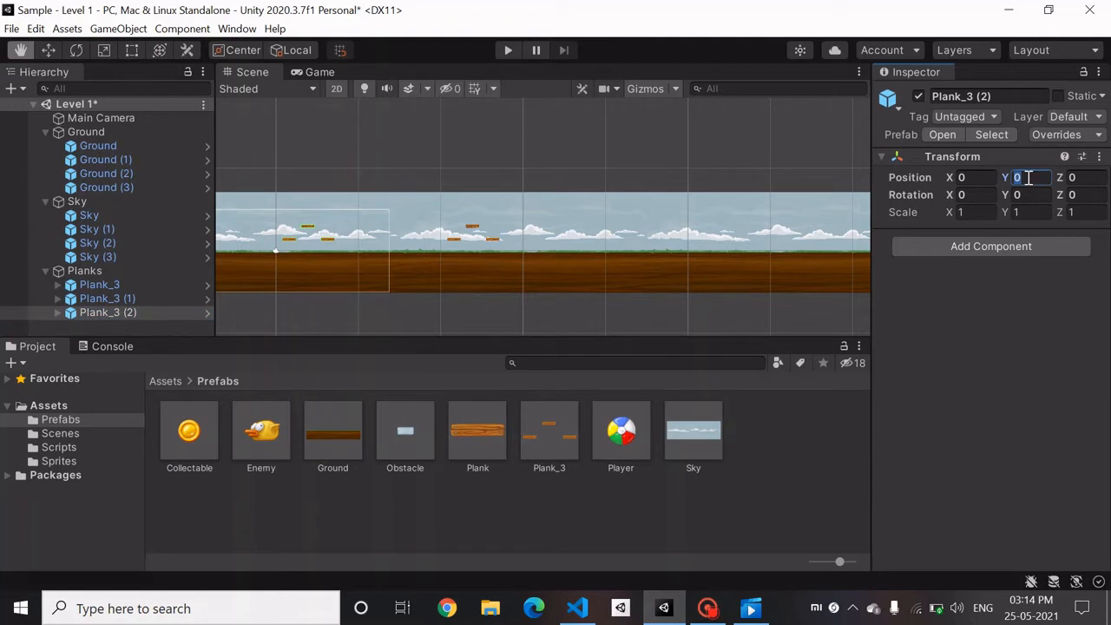
{"action": "type", "text": "30"}
{"action": "key", "text": "BackSpace"}
{"action": "key", "text": "BackSpace"}
{"action": "type", "text": "0"}
{"action": "key", "text": "shift+Tab"}
{"action": "key", "text": "Caps_Lock"}
{"action": "type", "text": "30"}
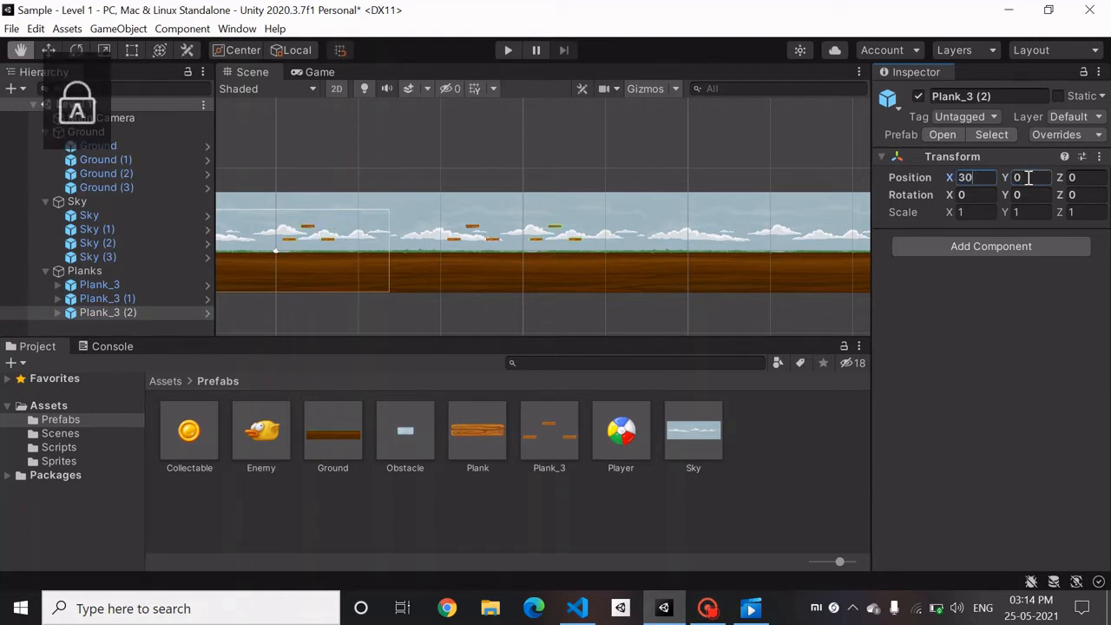
{"action": "key", "text": "BackSpace"}
{"action": "key", "text": "BackSpace"}
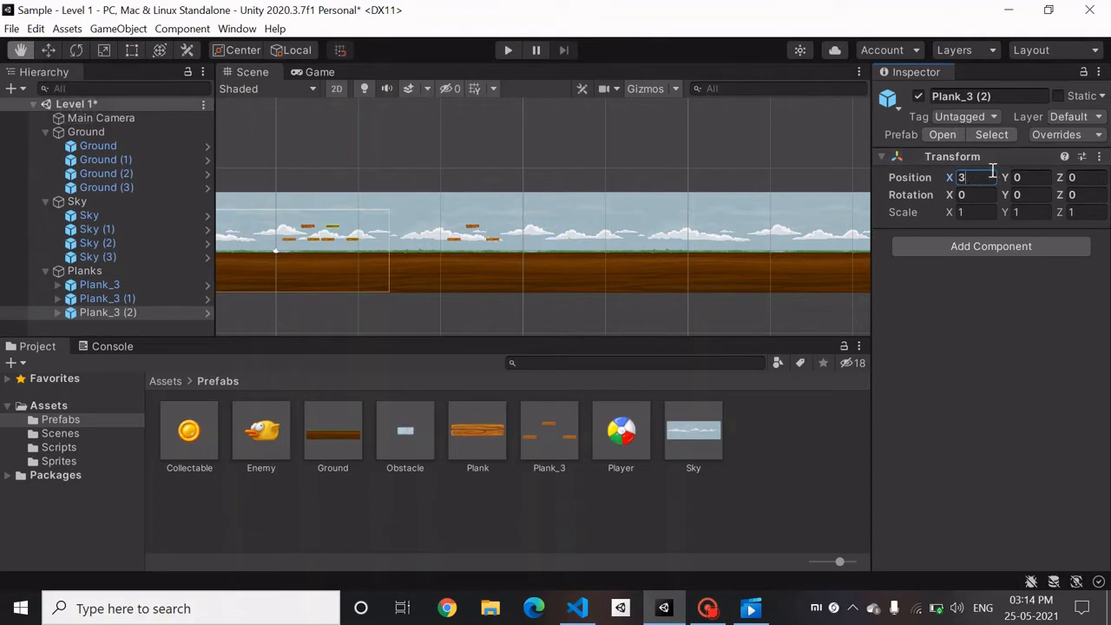
{"action": "type", "text": "40"}
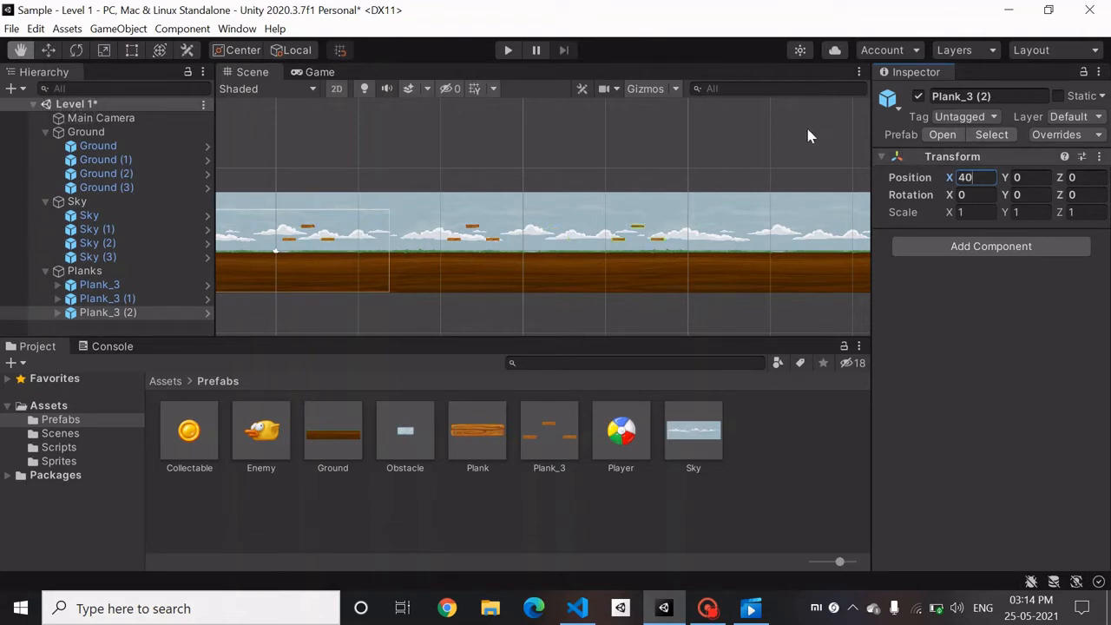
Add a fourth Plank_3 prefab instance under Planks and set its X position to 60
{"action": "scroll", "coordinate": [660, 214], "scroll_direction": "down", "scroll_amount": 2}
{"action": "scroll", "coordinate": [660, 215], "scroll_direction": "down", "scroll_amount": 3}
{"action": "scroll", "coordinate": [674, 218], "scroll_direction": "up", "scroll_amount": 4}
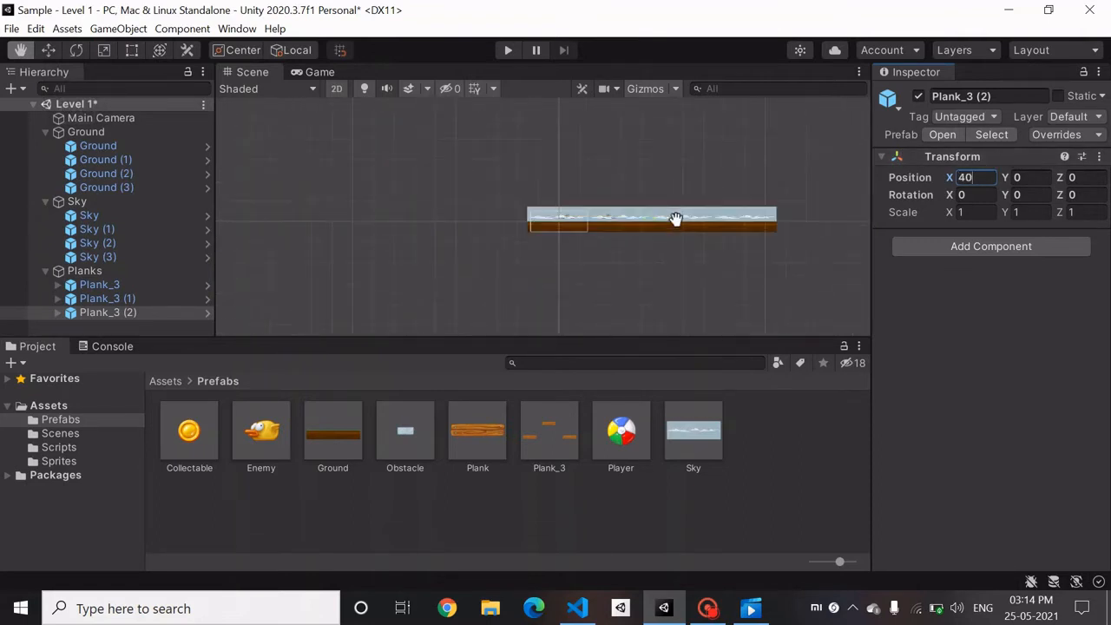
{"action": "scroll", "coordinate": [676, 218], "scroll_direction": "up", "scroll_amount": 1}
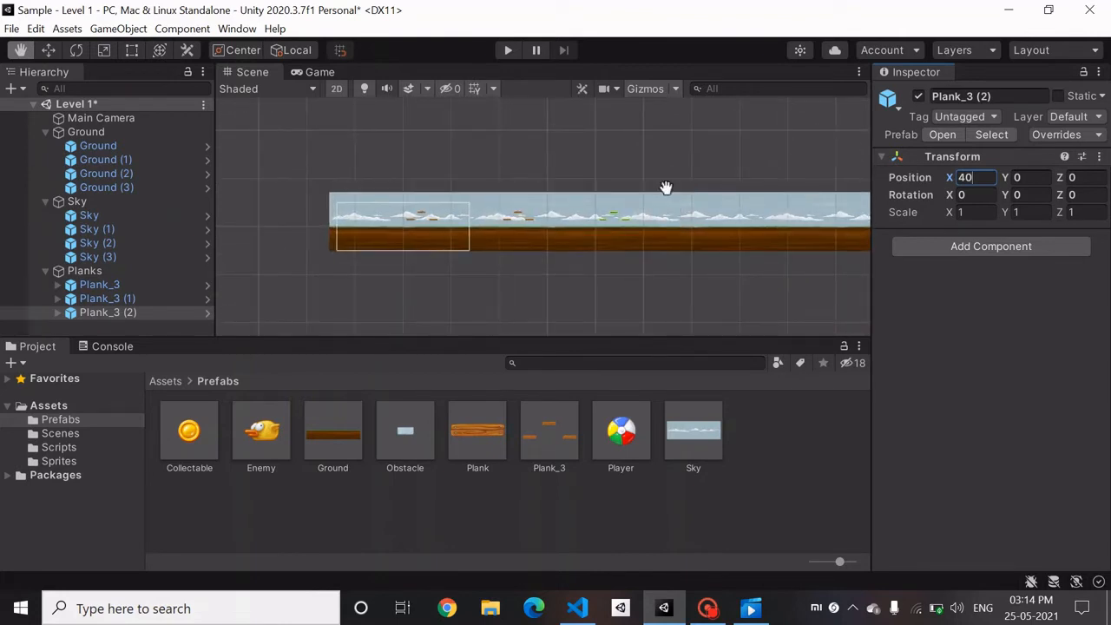
{"action": "left_click_drag", "start_coordinate": [665, 185], "coordinate": [555, 173]}
{"action": "scroll", "coordinate": [572, 180], "scroll_direction": "up", "scroll_amount": 2}
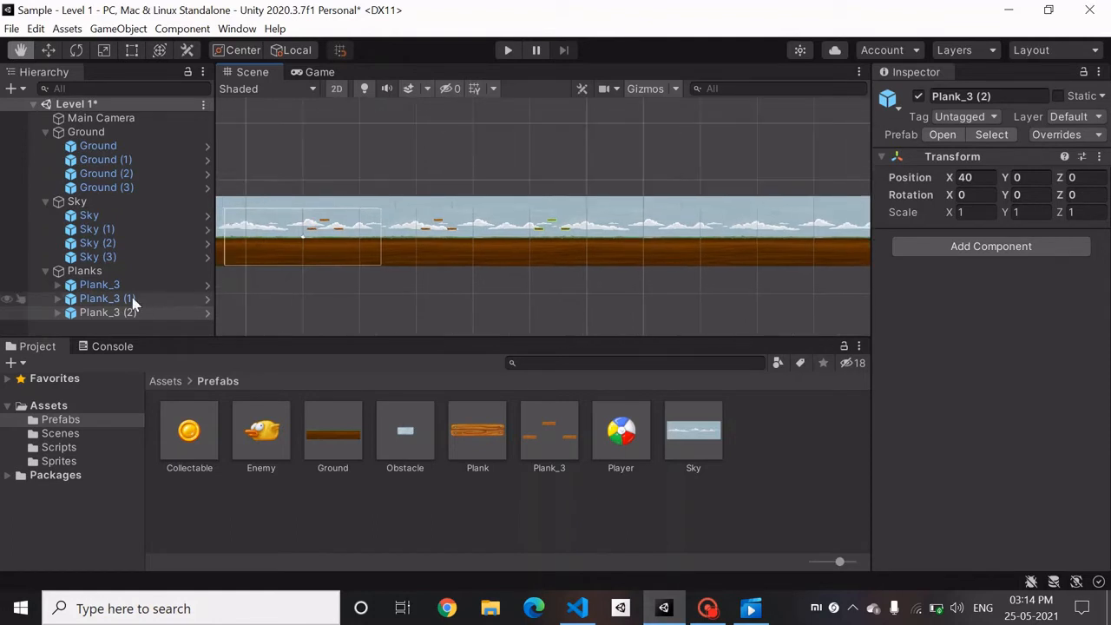
{"action": "left_click_drag", "start_coordinate": [533, 438], "coordinate": [101, 269]}
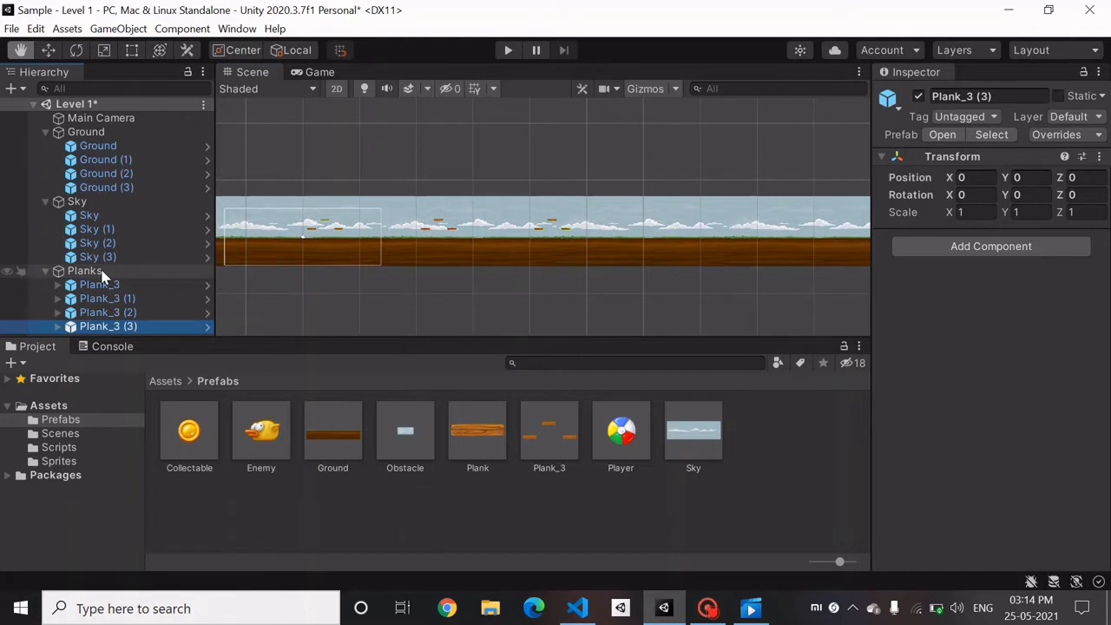
{"action": "left_click", "coordinate": [1043, 177]}
{"action": "type", "text": "60"}
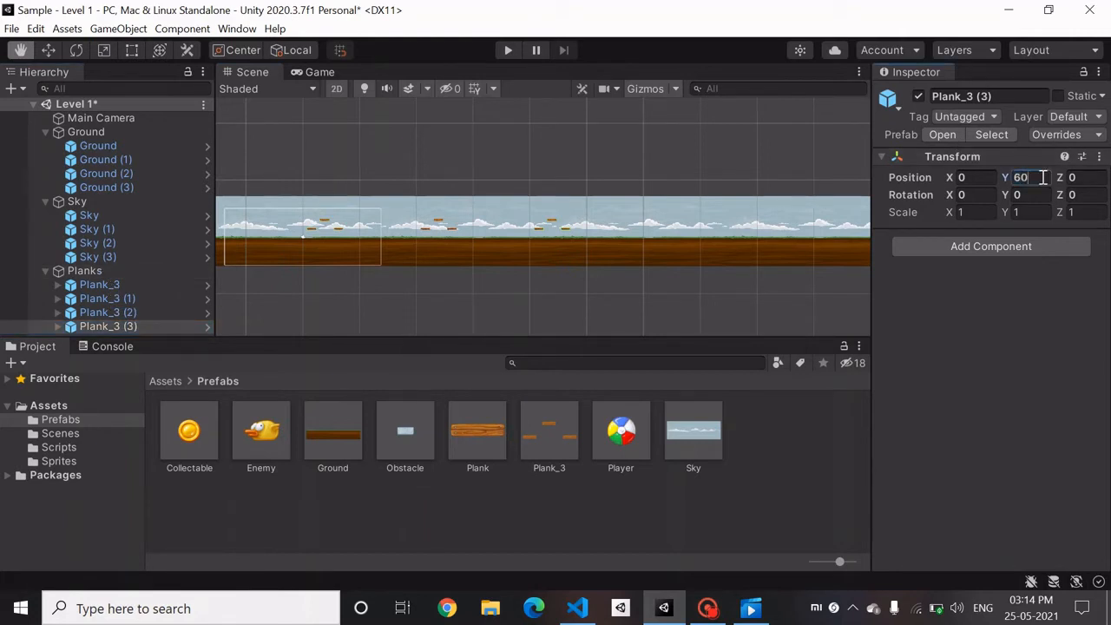
{"action": "key", "text": "BackSpace"}
{"action": "key", "text": "BackSpace"}
{"action": "type", "text": "0"}
{"action": "key", "text": "shift+Tab"}
{"action": "type", "text": "60"}
Focus on the first Plank_3 group in the scene and open the Plank_3 prefab for editing
{"action": "scroll", "coordinate": [321, 257], "scroll_direction": "up", "scroll_amount": 5}
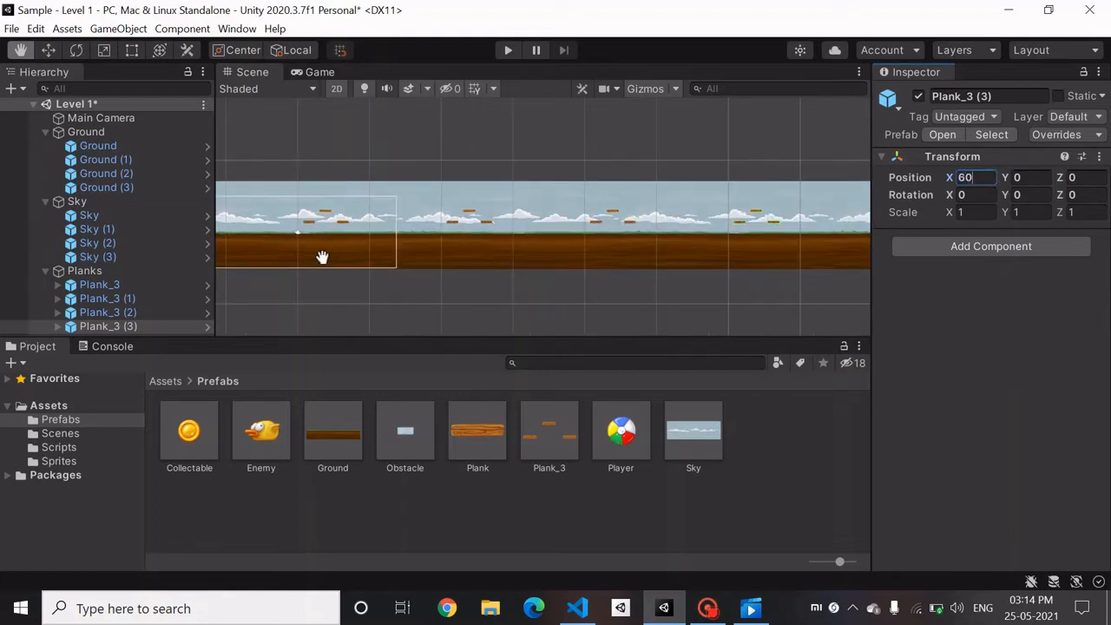
{"action": "scroll", "coordinate": [321, 257], "scroll_direction": "up", "scroll_amount": 2}
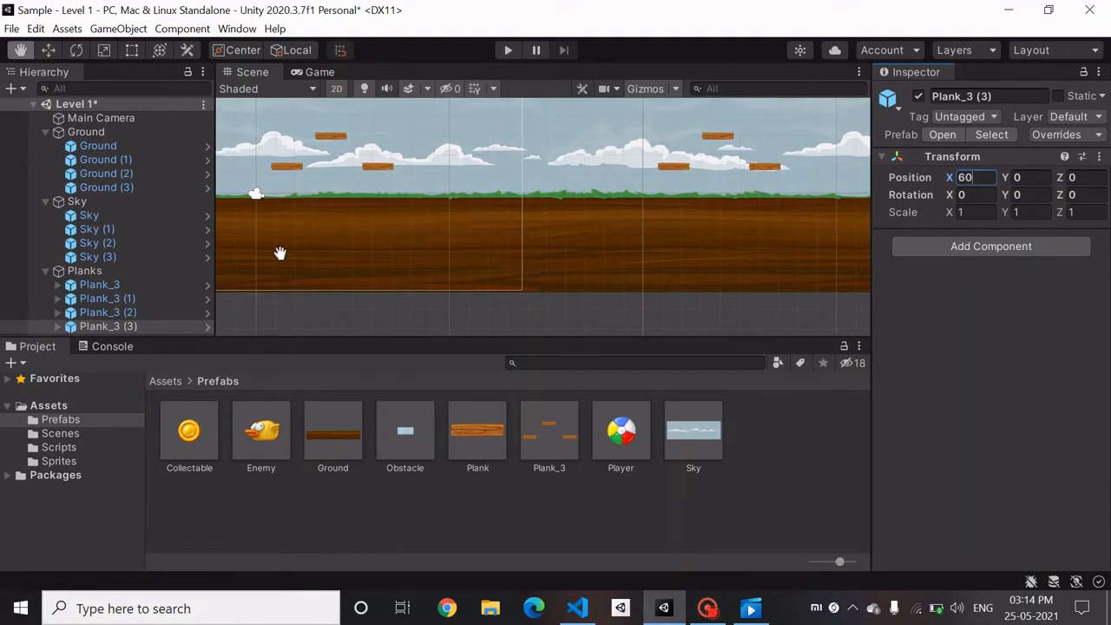
{"action": "left_click", "coordinate": [158, 290]}
{"action": "double_click", "coordinate": [159, 290]}
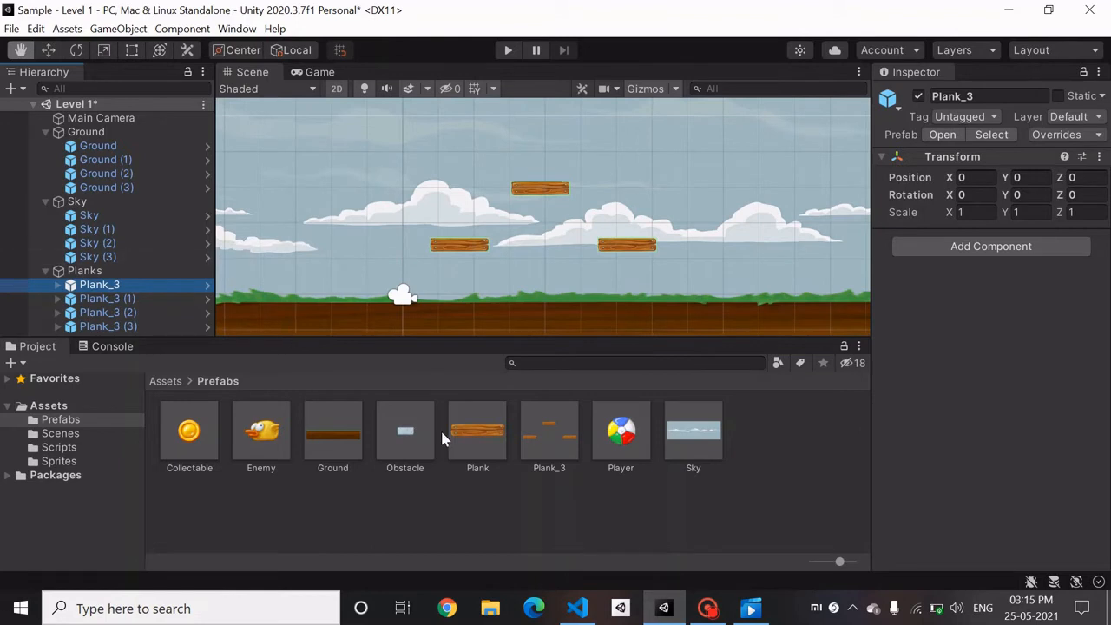
{"action": "left_click", "coordinate": [538, 427]}
{"action": "double_click", "coordinate": [539, 427]}
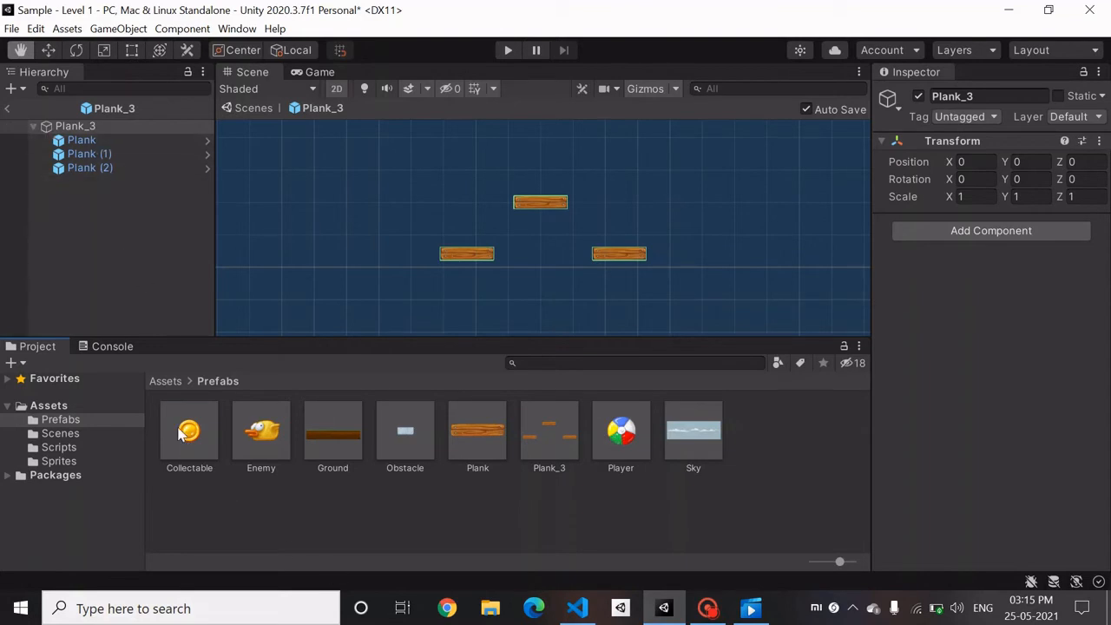
Add the Collectable prefab as a child of Plank and set its position to X 0, Y 1
{"action": "left_click_drag", "start_coordinate": [190, 431], "coordinate": [96, 226]}
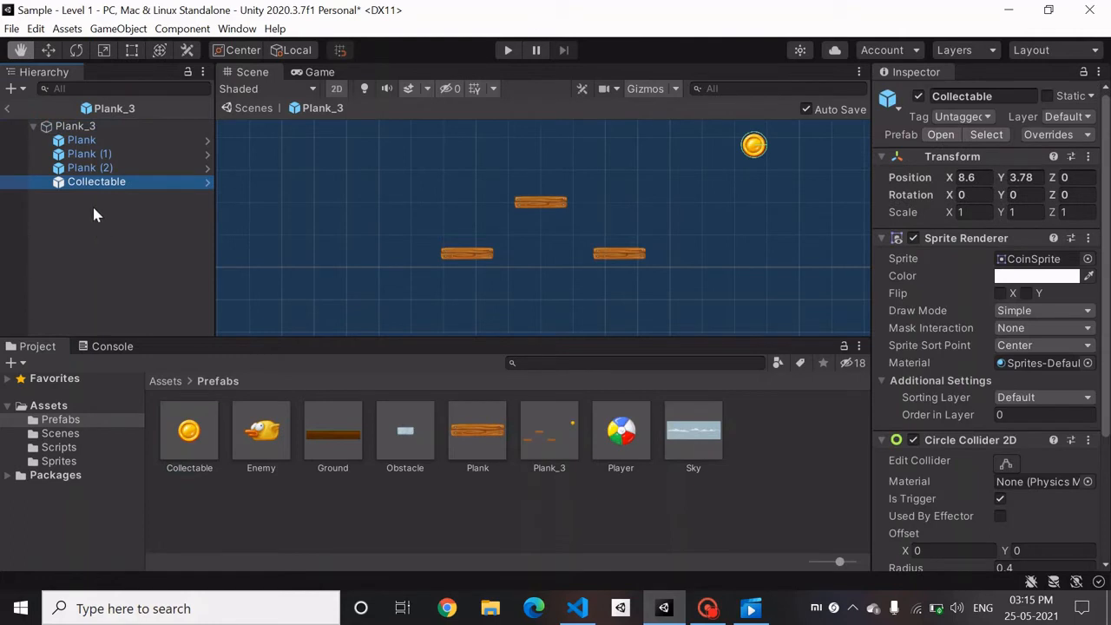
{"action": "left_click_drag", "start_coordinate": [78, 184], "coordinate": [88, 138]}
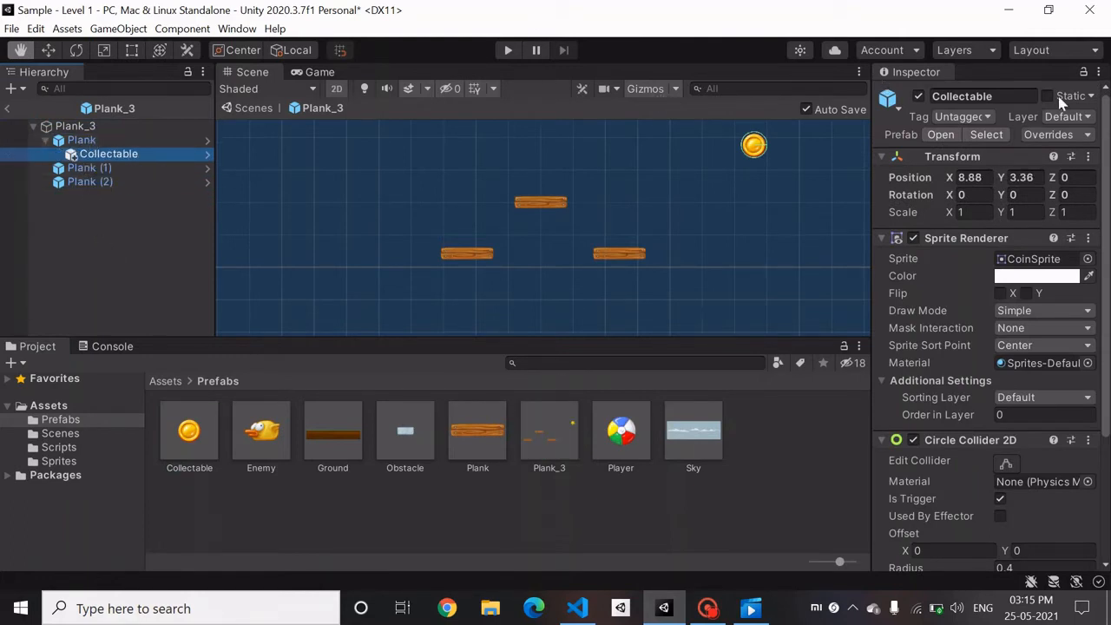
{"action": "left_click", "coordinate": [965, 177]}
{"action": "type", "text": "0"}
{"action": "key", "text": "Tab"}
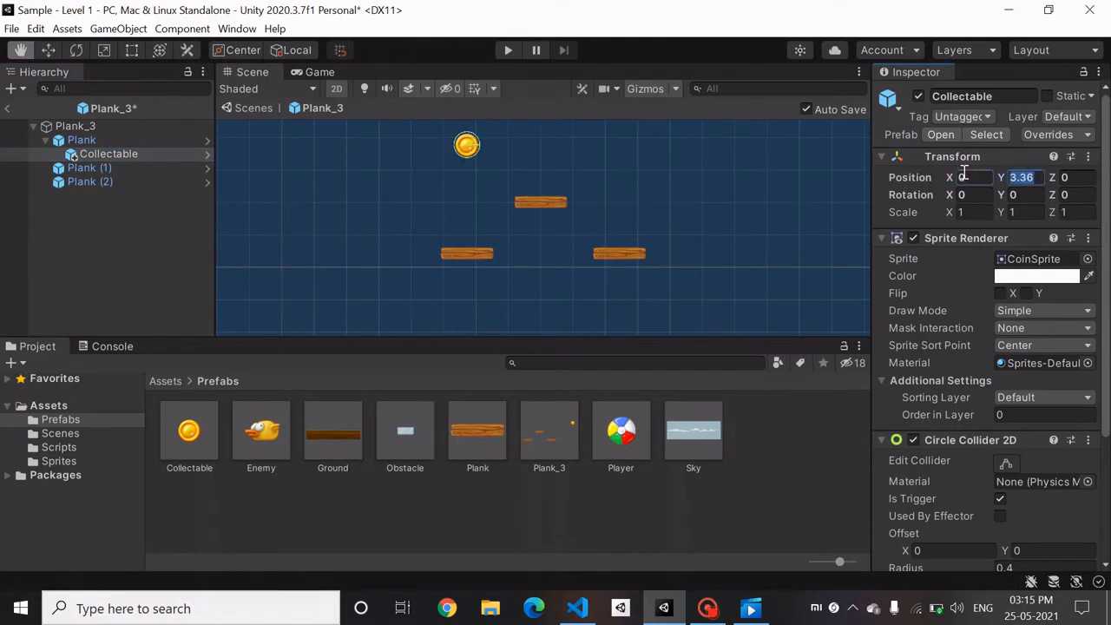
{"action": "type", "text": "0"}
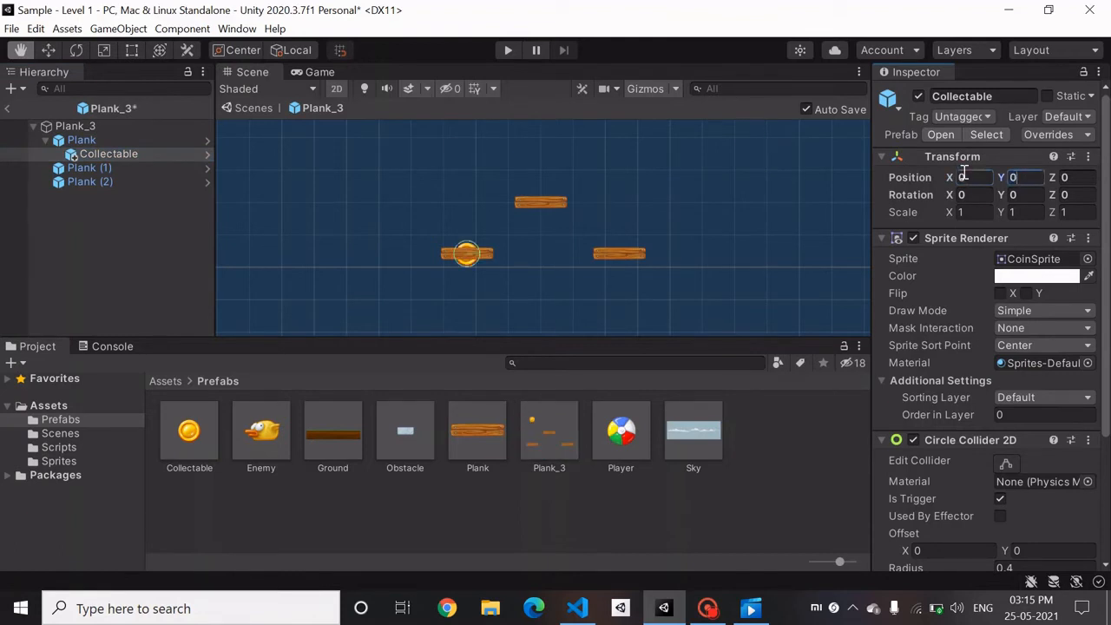
{"action": "type", "text": "2"}
{"action": "key", "text": "BackSpace"}
{"action": "type", "text": "1"}
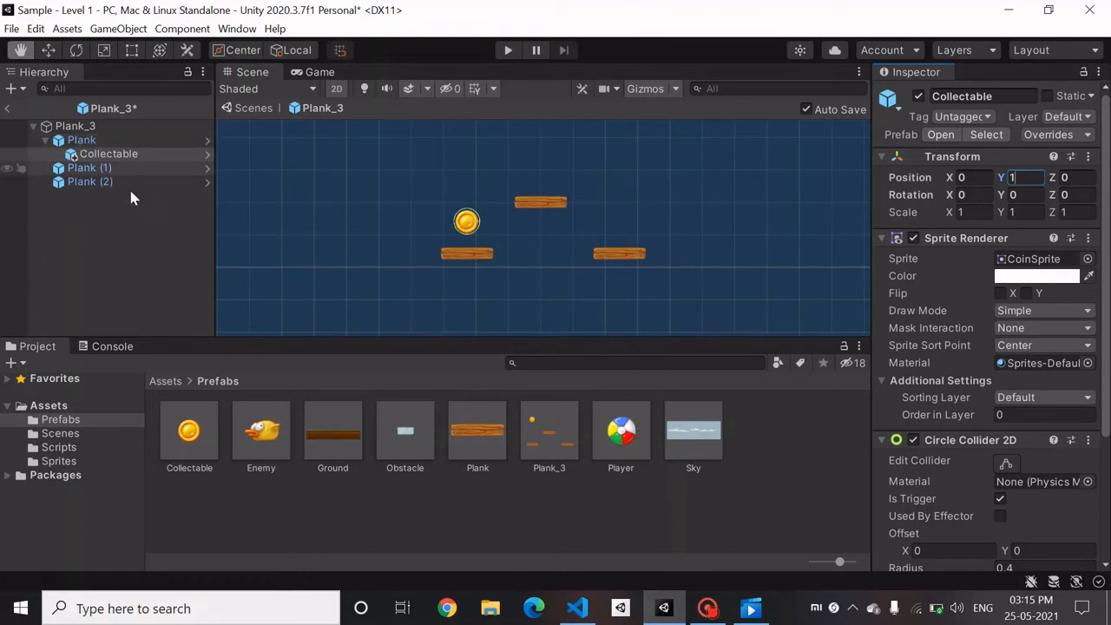
Add a Collectable under both Plank (1) and Plank (2), and set the position of Plank (1)'s Collectable to X 0, Y 1
{"action": "left_click_drag", "start_coordinate": [185, 447], "coordinate": [98, 170]}
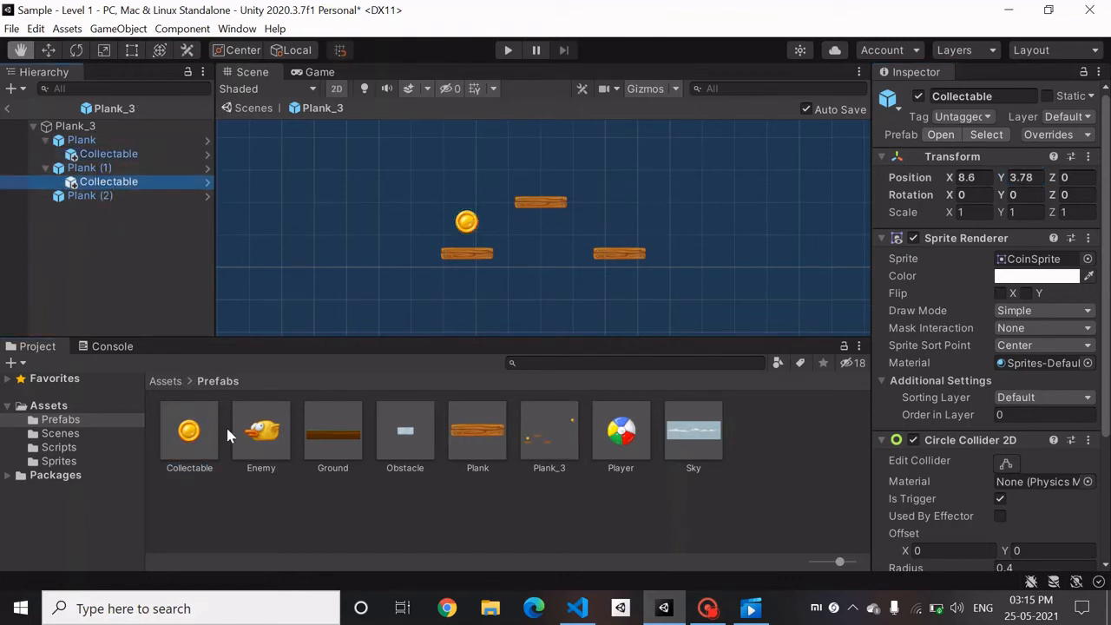
{"action": "left_click_drag", "start_coordinate": [183, 447], "coordinate": [100, 197]}
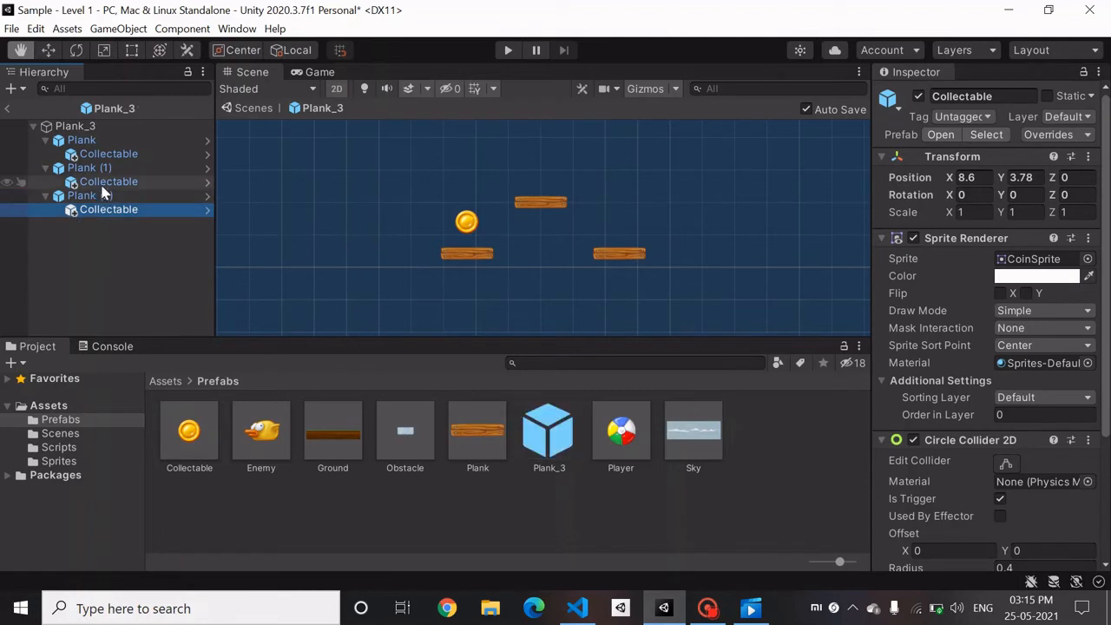
{"action": "left_click", "coordinate": [101, 182]}
{"action": "left_click", "coordinate": [987, 176]}
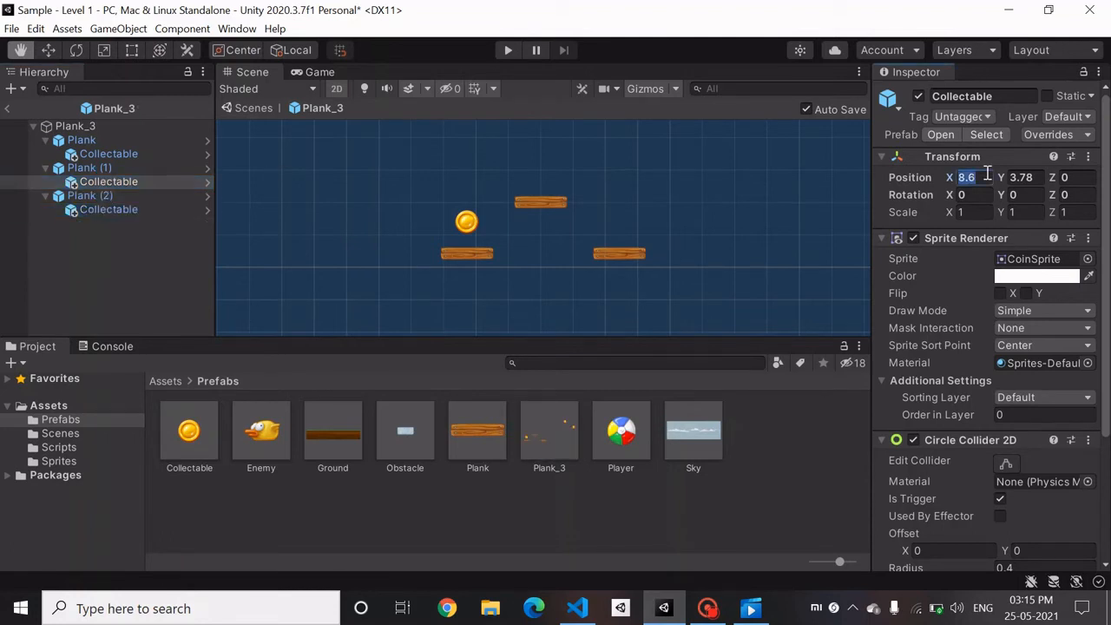
{"action": "type", "text": "0"}
{"action": "key", "text": "Tab"}
{"action": "type", "text": "2"}
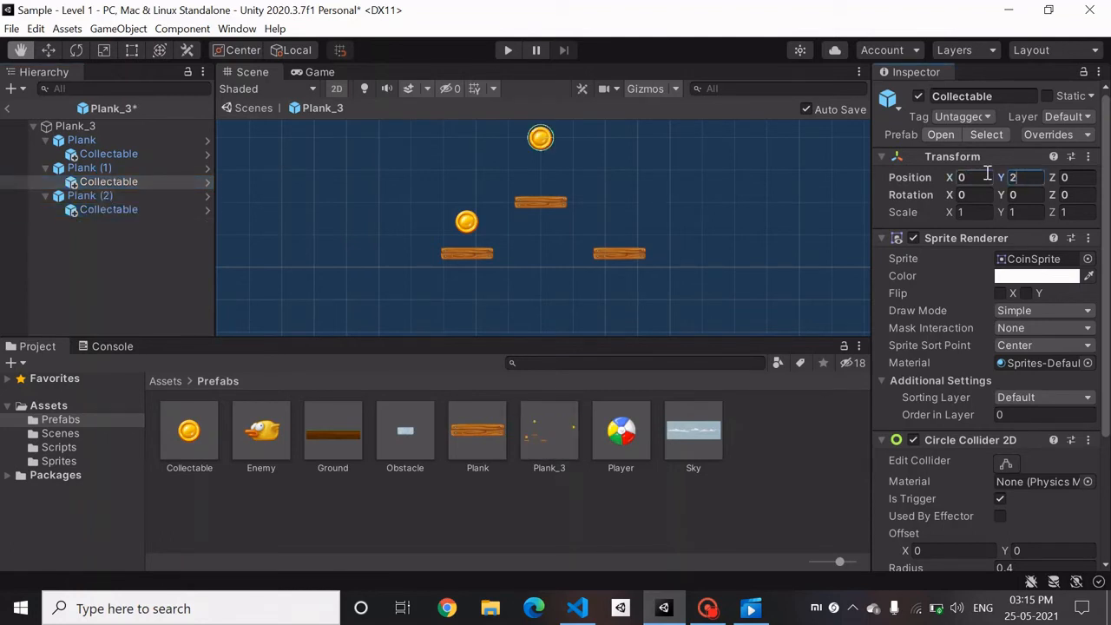
{"action": "key", "text": "BackSpace"}
{"action": "type", "text": "1"}
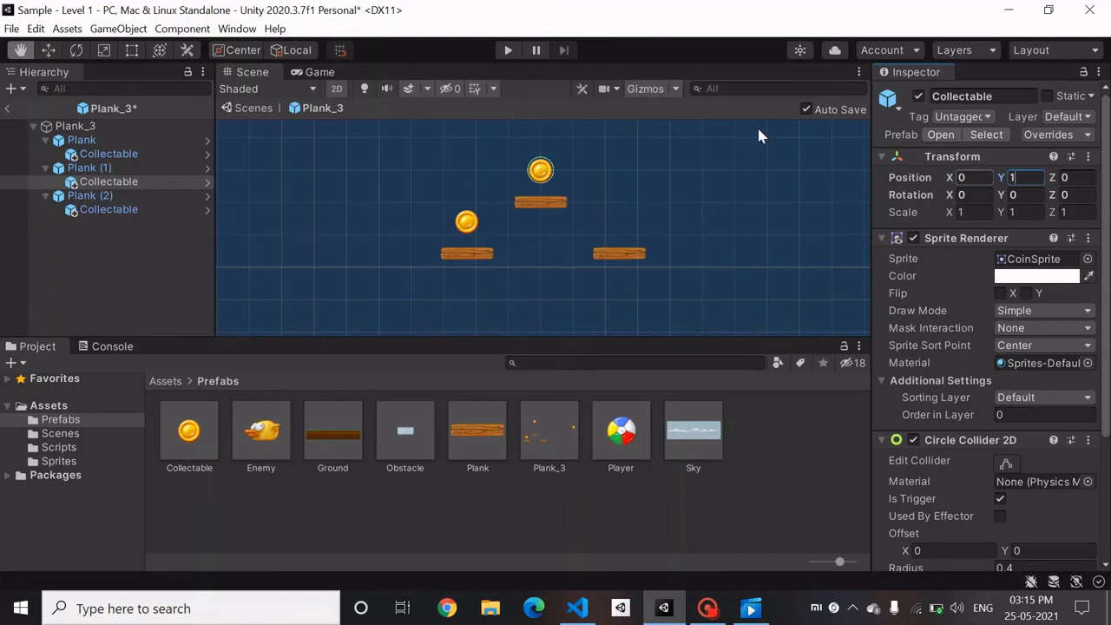
Set the position of Plank (2)'s Collectable to X 0, Y 1 and return from the prefab to the Level 1 scene
{"action": "left_click", "coordinate": [94, 210]}
{"action": "left_click", "coordinate": [979, 177]}
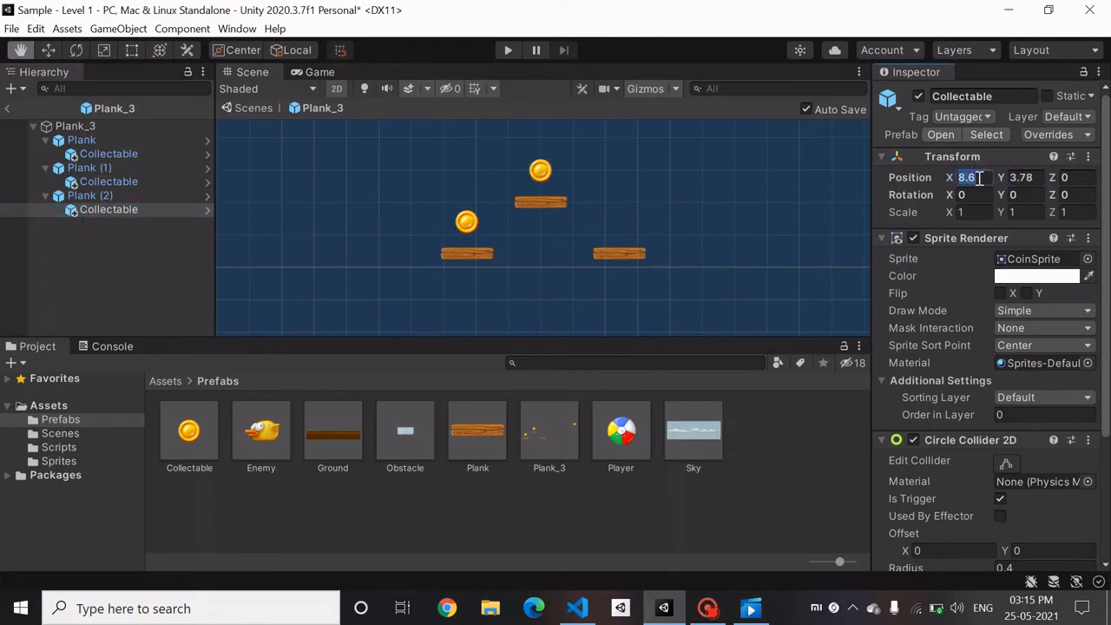
{"action": "type", "text": "0"}
{"action": "key", "text": "Tab"}
{"action": "type", "text": "1"}
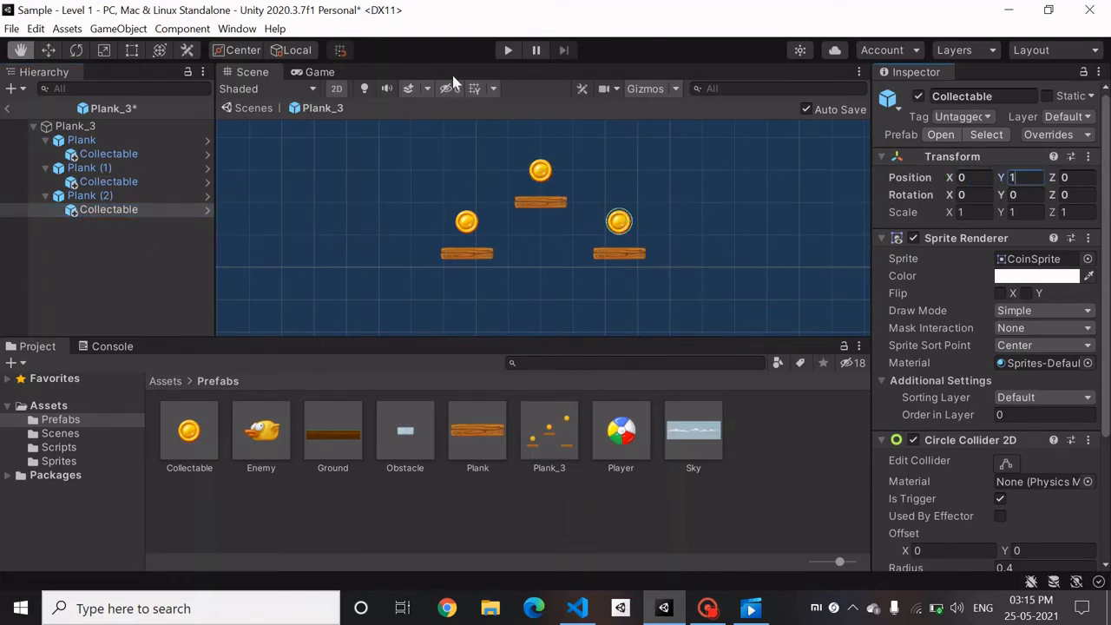
{"action": "left_click", "coordinate": [158, 232]}
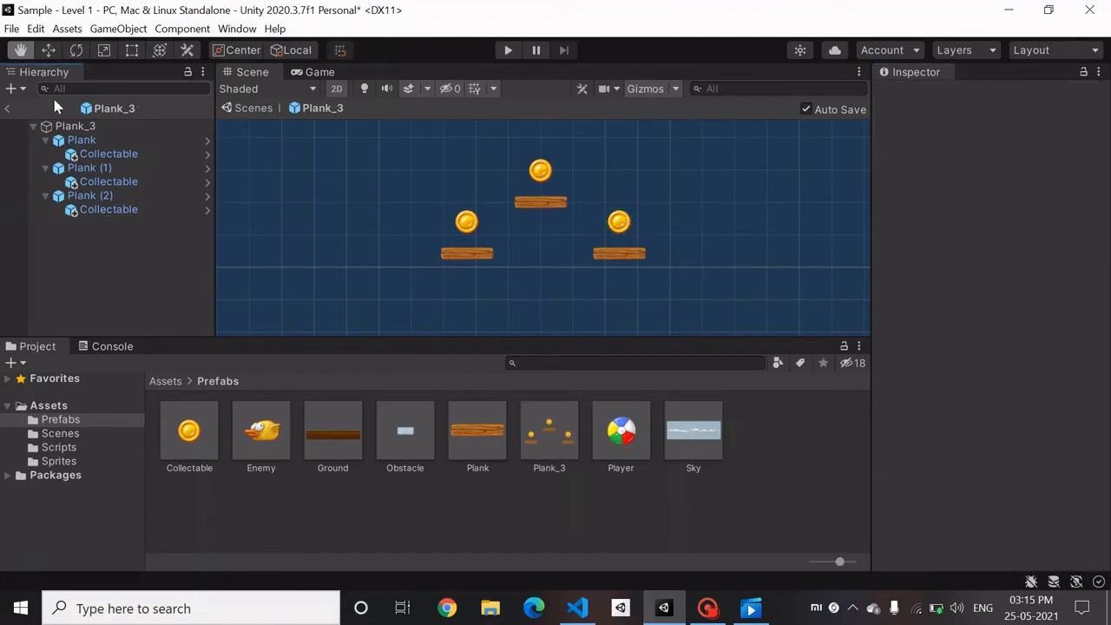
{"action": "left_click", "coordinate": [8, 107]}
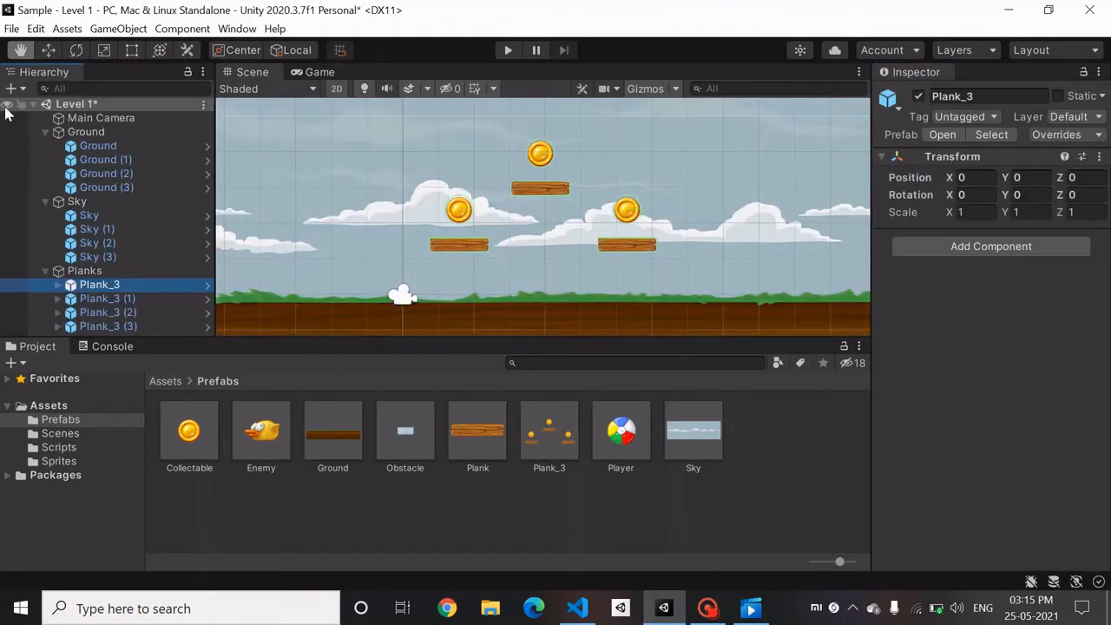
Collapse the Sky, Ground and Planks groups in the scene hierarchy
{"action": "scroll", "coordinate": [400, 239], "scroll_direction": "down", "scroll_amount": 10}
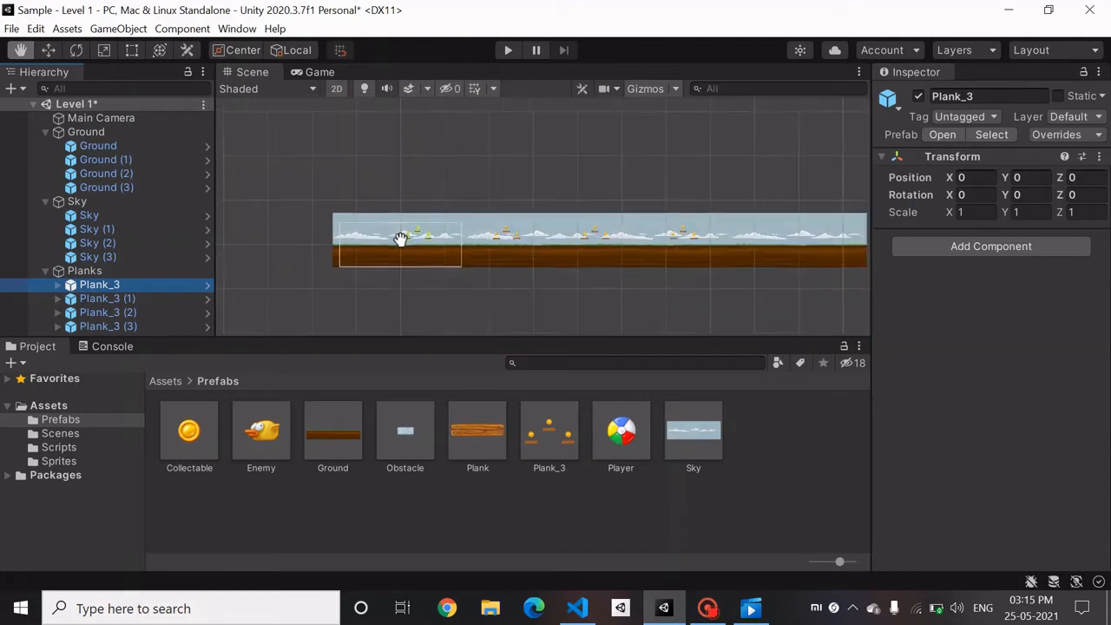
{"action": "scroll", "coordinate": [400, 240], "scroll_direction": "up", "scroll_amount": 2}
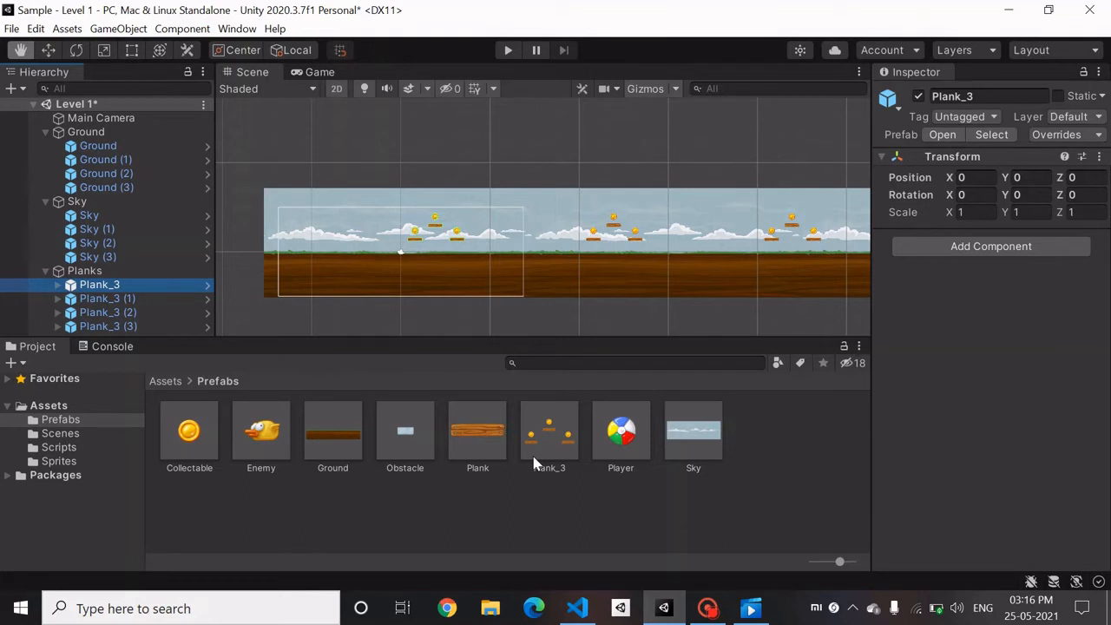
{"action": "scroll", "coordinate": [685, 257], "scroll_direction": "down", "scroll_amount": 5}
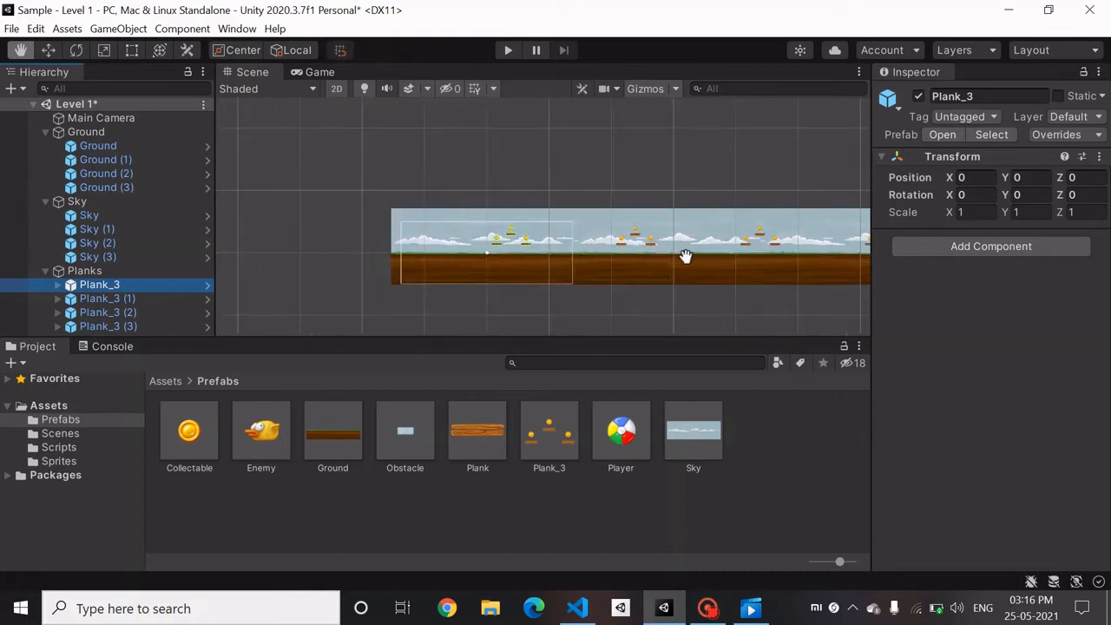
{"action": "scroll", "coordinate": [685, 257], "scroll_direction": "up", "scroll_amount": 7}
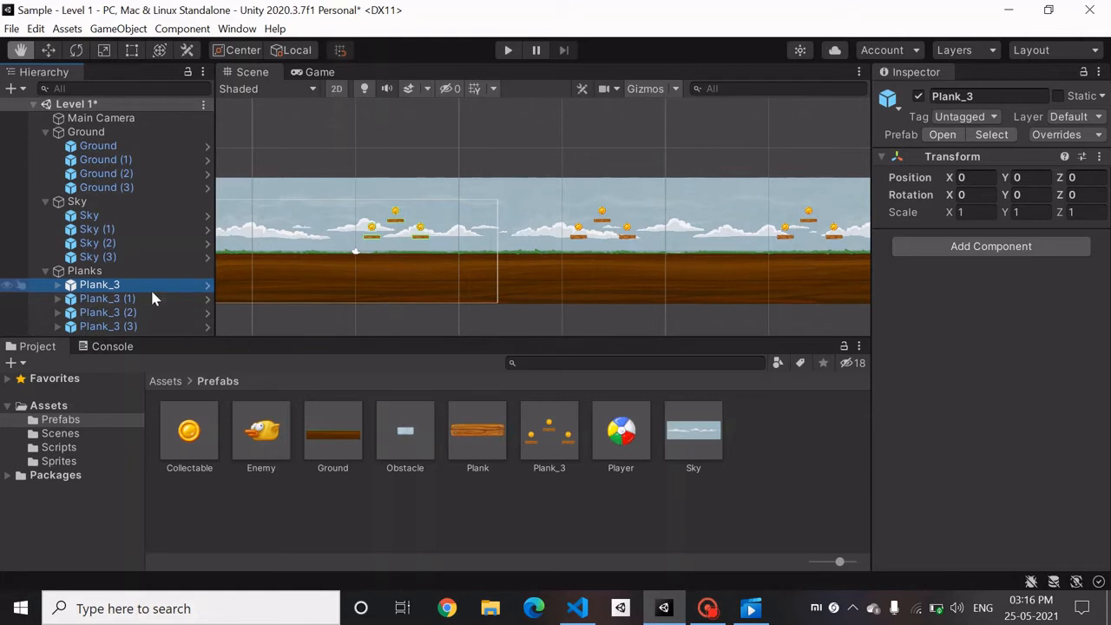
{"action": "left_click", "coordinate": [46, 202]}
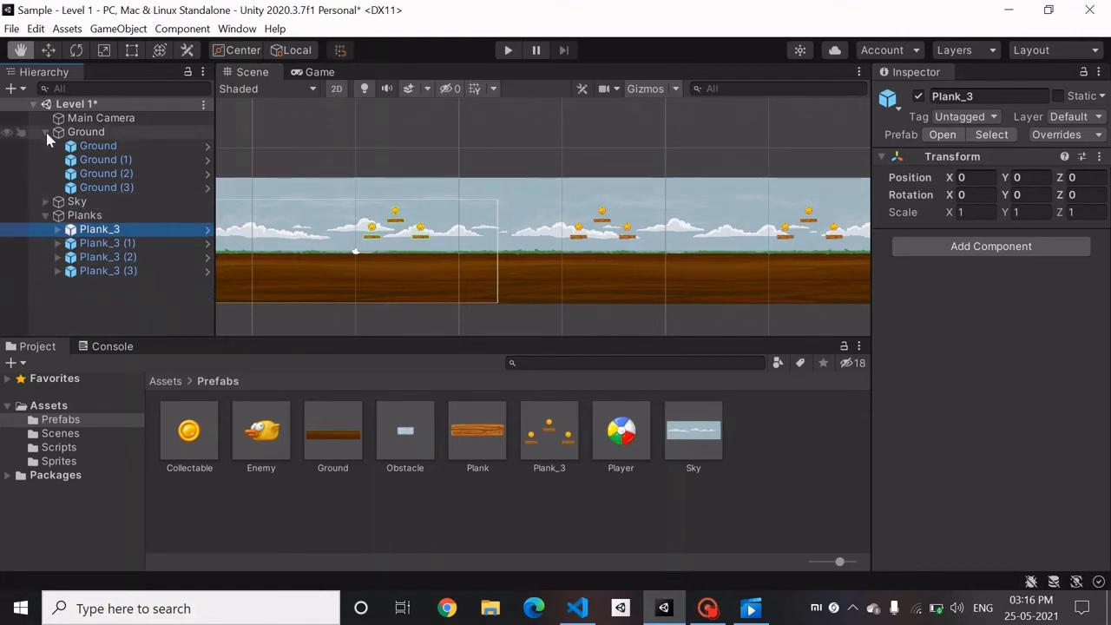
{"action": "left_click", "coordinate": [46, 131]}
{"action": "left_click", "coordinate": [54, 226]}
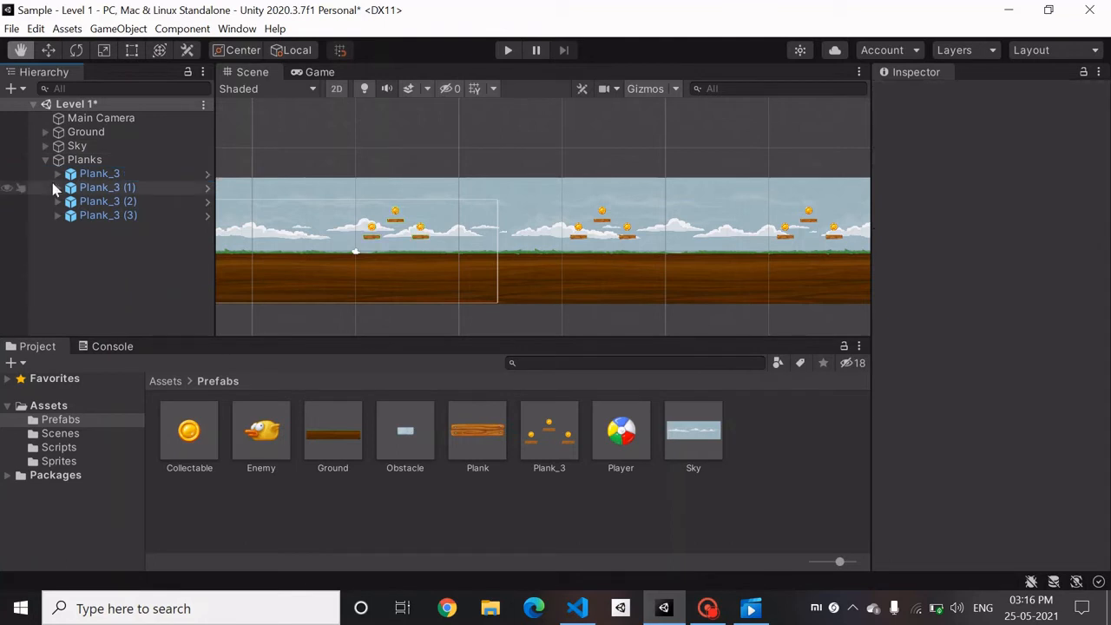
{"action": "left_click", "coordinate": [45, 159]}
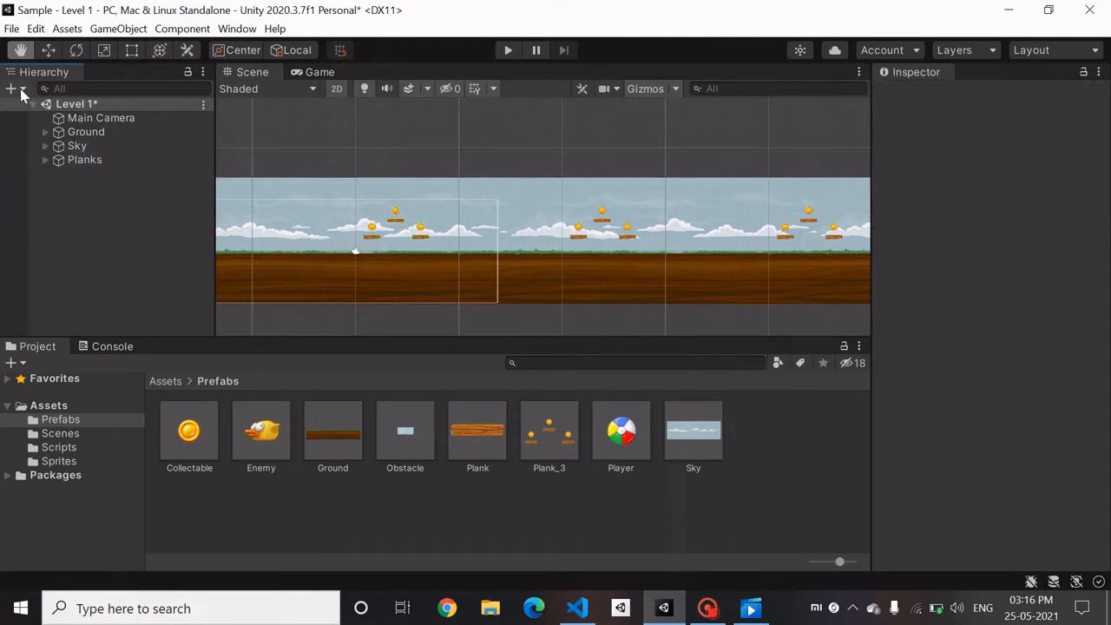
Create an empty game object at the root of the Level 1 scene and name it Enemies
{"action": "left_click", "coordinate": [18, 88]}
{"action": "left_click", "coordinate": [43, 108]}
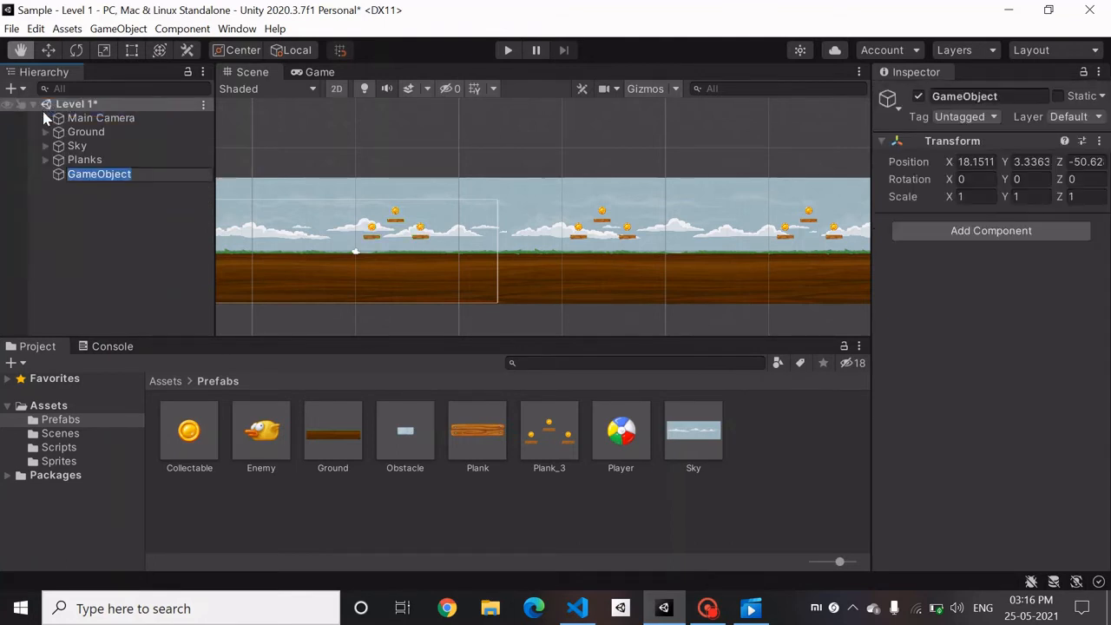
{"action": "type", "text": "eNE"}
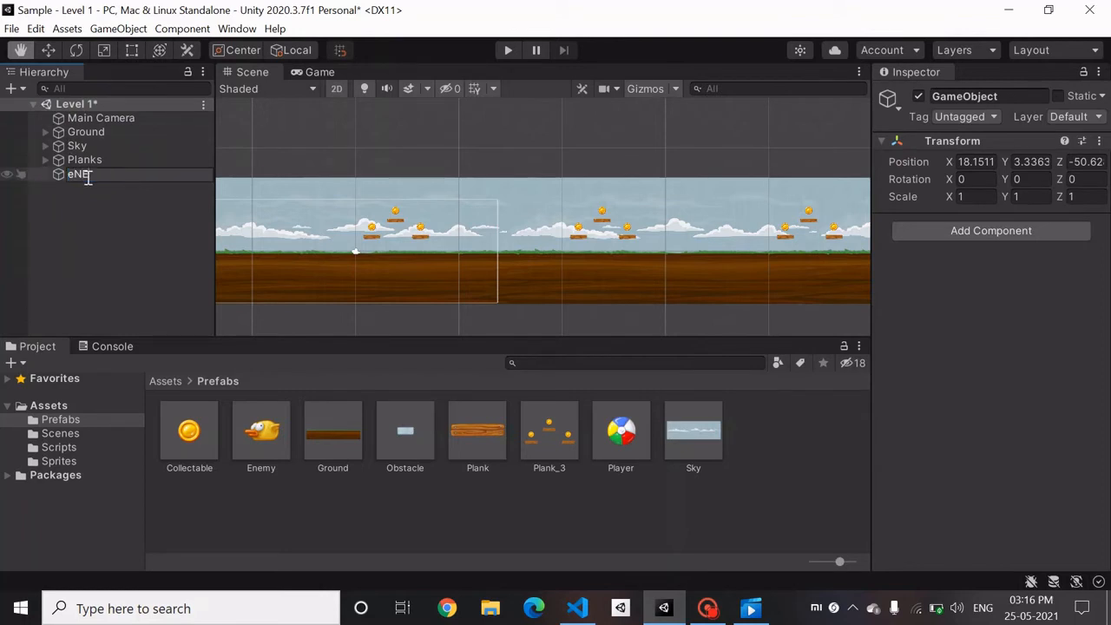
{"action": "key", "text": "Caps_Lock"}
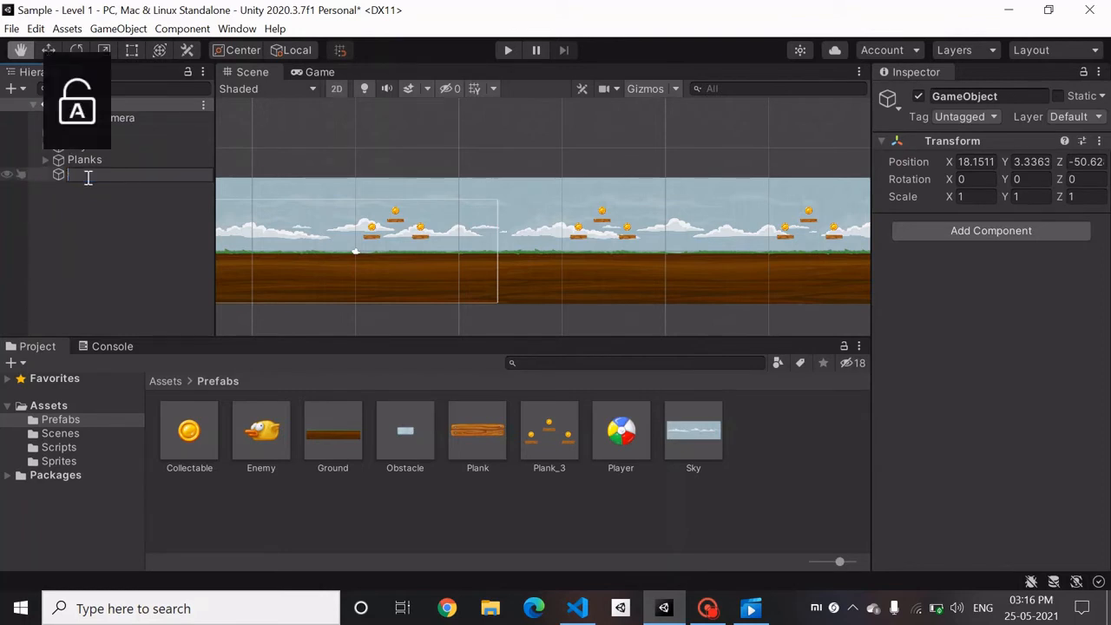
{"action": "type", "text": "nemies"}
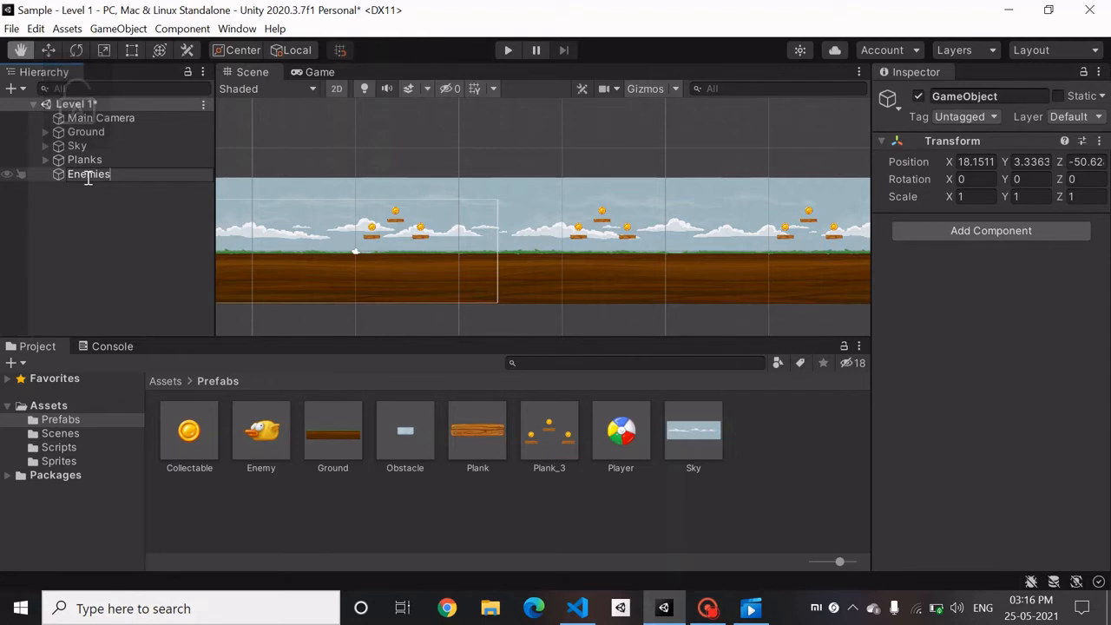
{"action": "key", "text": "Return"}
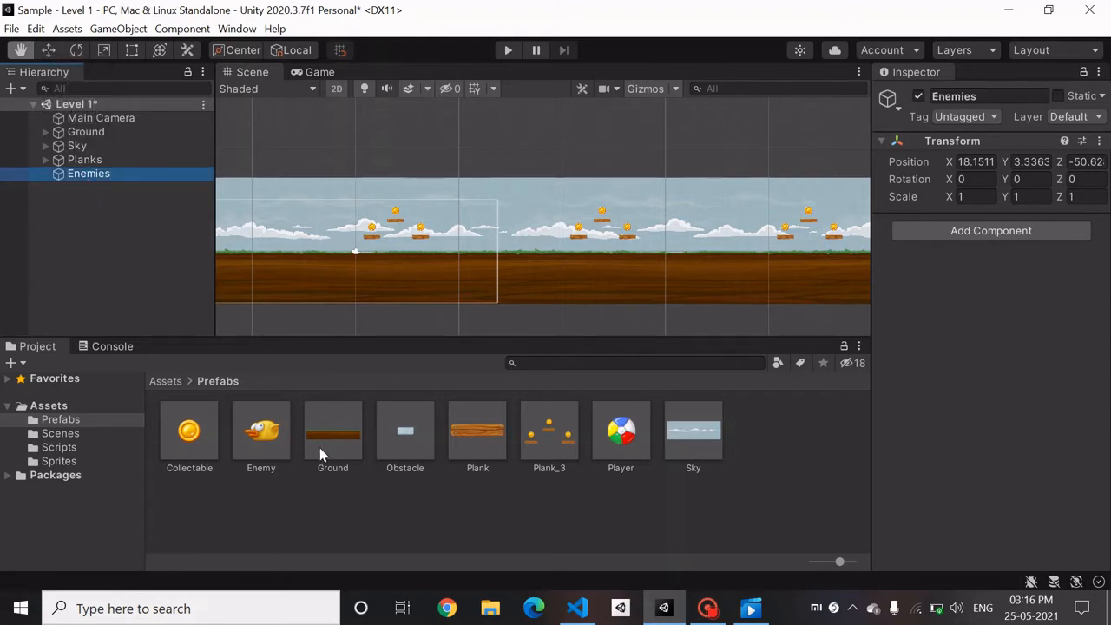
Add Enemy prefab instances as children of Enemies, deleting the misplaced duplicate Enemy so that four remain
{"action": "left_click_drag", "start_coordinate": [265, 432], "coordinate": [117, 175]}
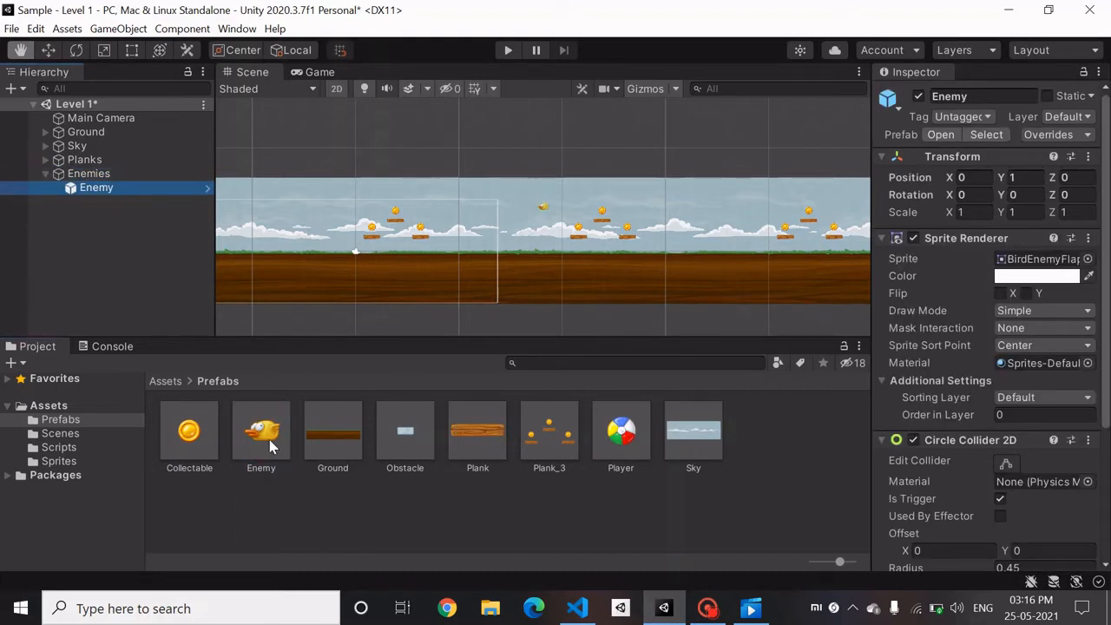
{"action": "left_click_drag", "start_coordinate": [272, 431], "coordinate": [89, 174]}
{"action": "left_click_drag", "start_coordinate": [265, 432], "coordinate": [92, 178]}
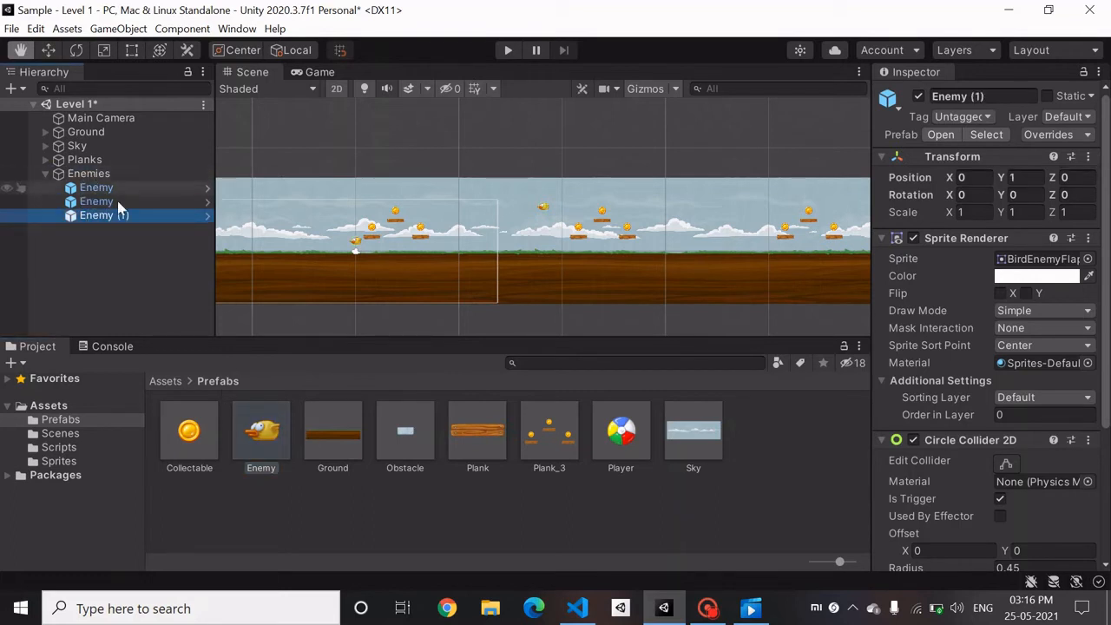
{"action": "right_click", "coordinate": [91, 202]}
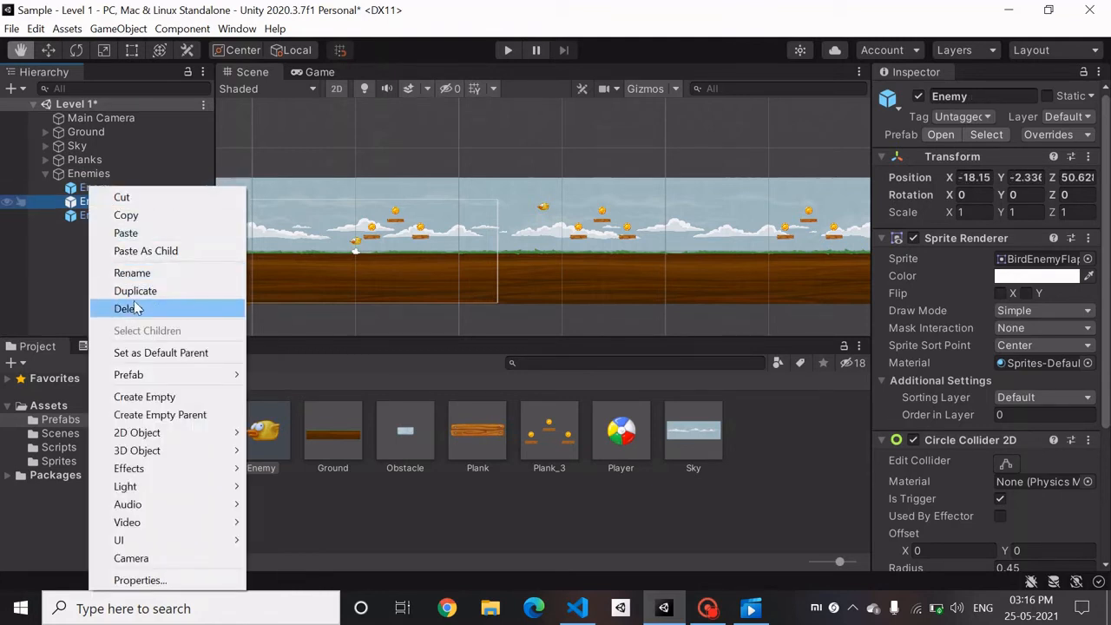
{"action": "left_click", "coordinate": [130, 309]}
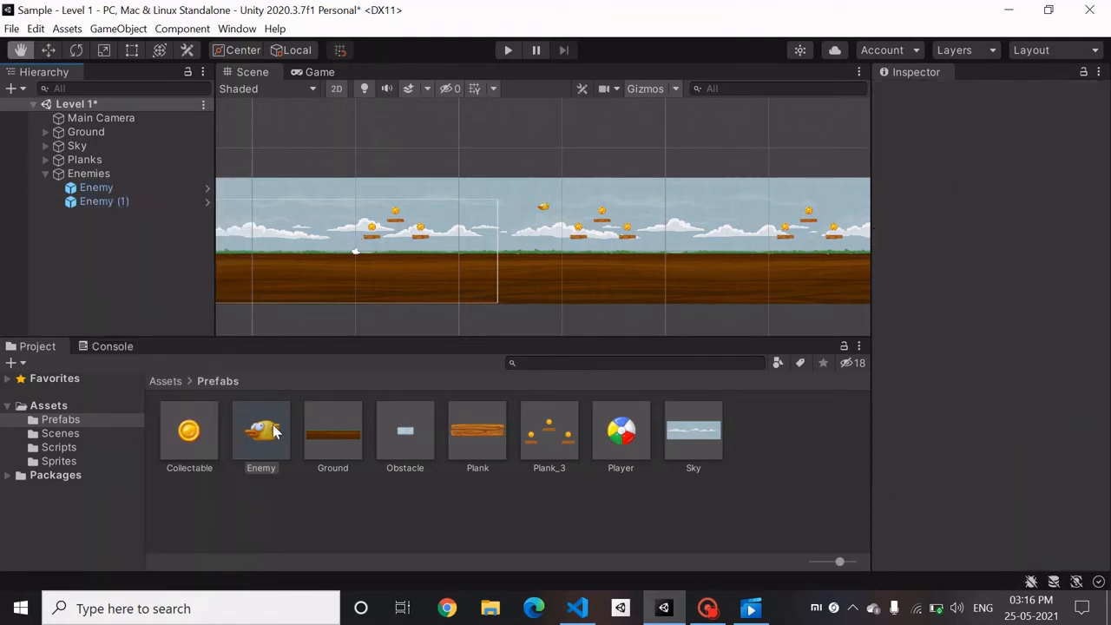
{"action": "left_click_drag", "start_coordinate": [273, 431], "coordinate": [130, 178]}
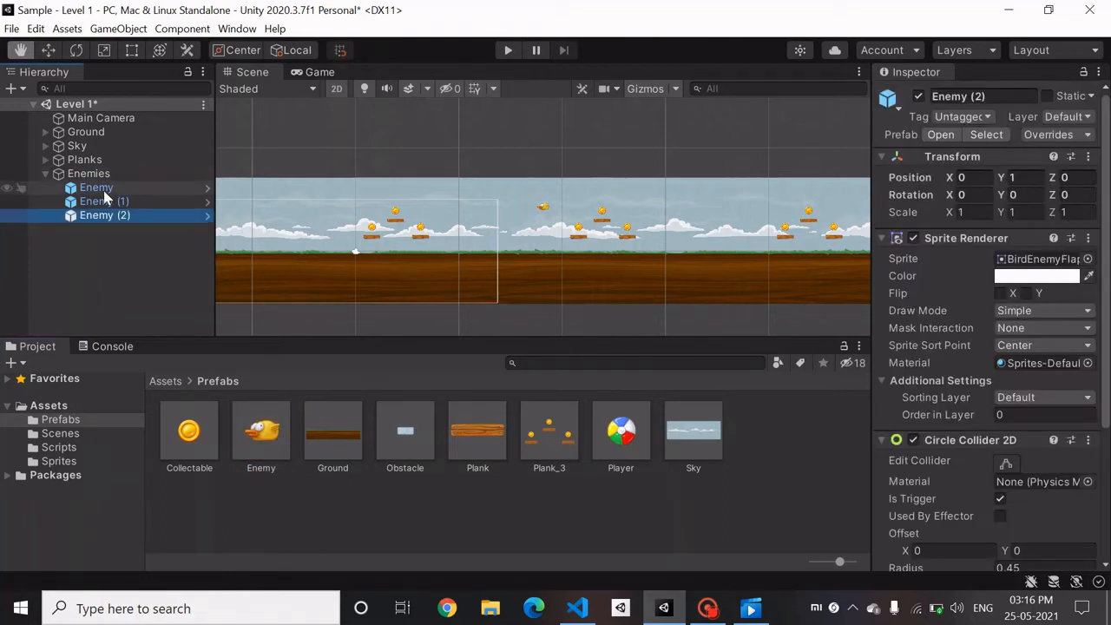
{"action": "left_click_drag", "start_coordinate": [272, 423], "coordinate": [108, 180]}
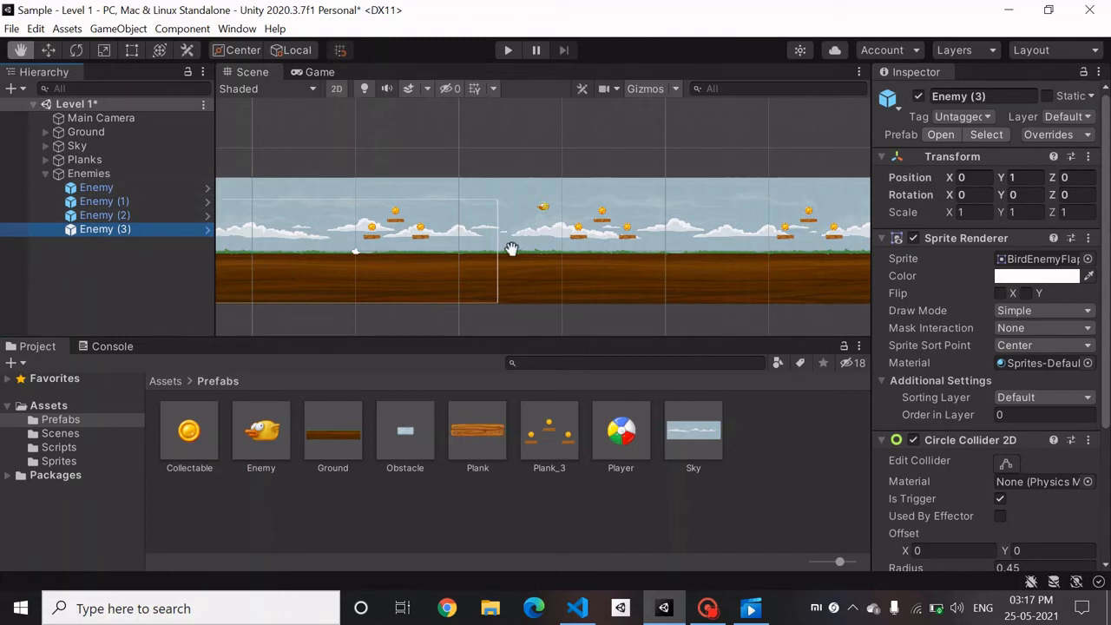
Move Enemy (3) between the first and second plank groups, to about X -5.17, Y -1.81
{"action": "scroll", "coordinate": [556, 205], "scroll_direction": "up", "scroll_amount": 5}
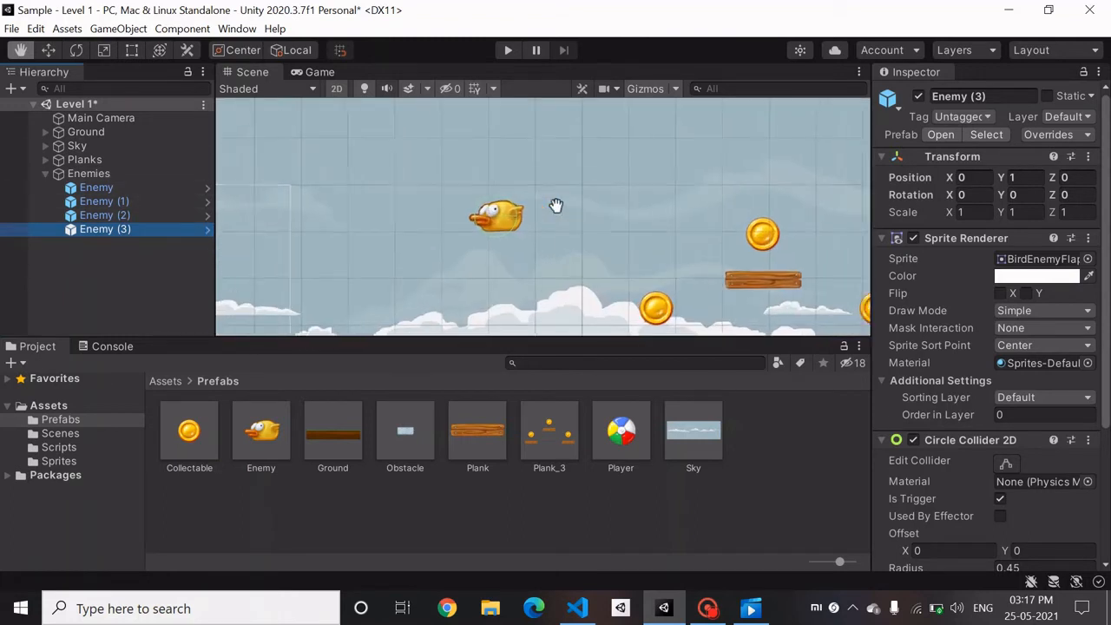
{"action": "scroll", "coordinate": [555, 205], "scroll_direction": "down", "scroll_amount": 5}
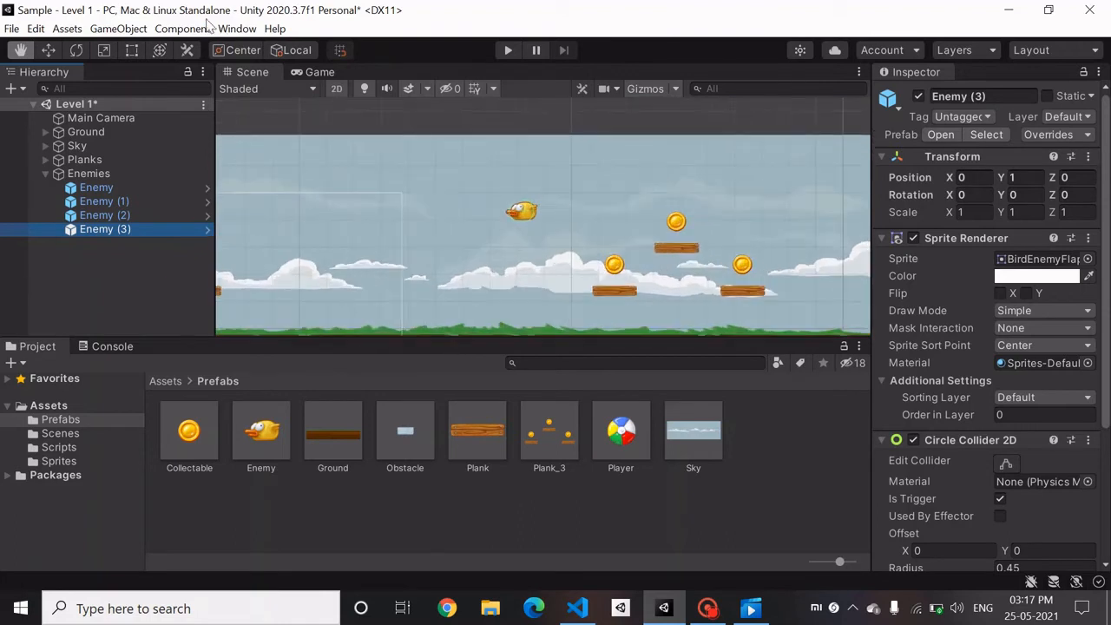
{"action": "left_click", "coordinate": [48, 49]}
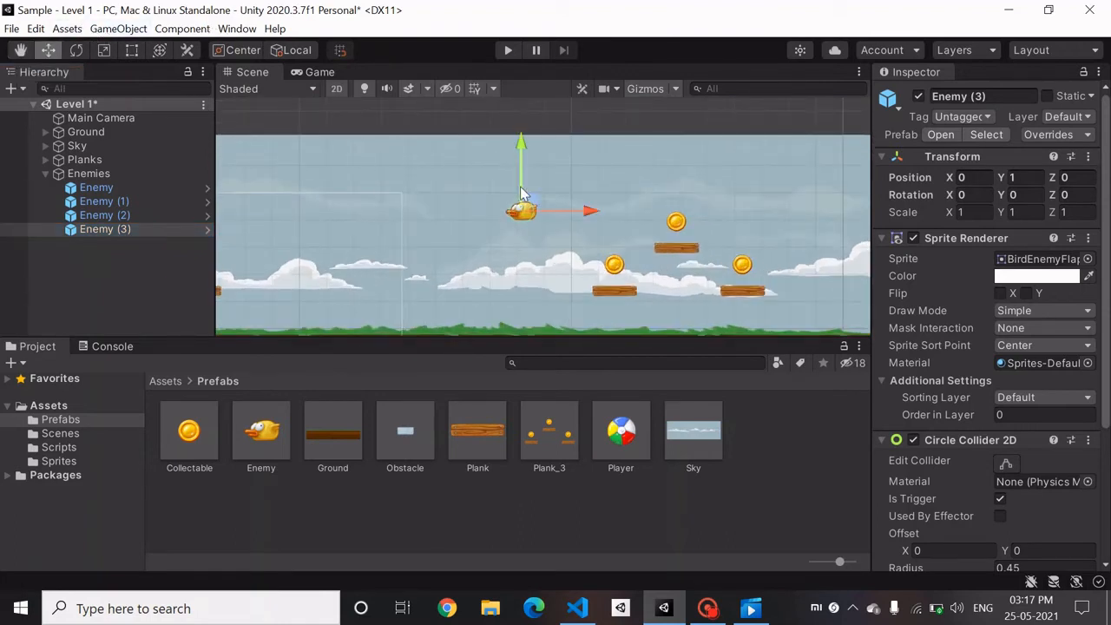
{"action": "left_click_drag", "start_coordinate": [525, 198], "coordinate": [393, 276]}
Move Enemy (1) to about X 16.77, Y -2.45 and Enemy (2) to about X 20.06, Y -1.85, before the third plank group
{"action": "scroll", "coordinate": [300, 265], "scroll_direction": "down", "scroll_amount": 4}
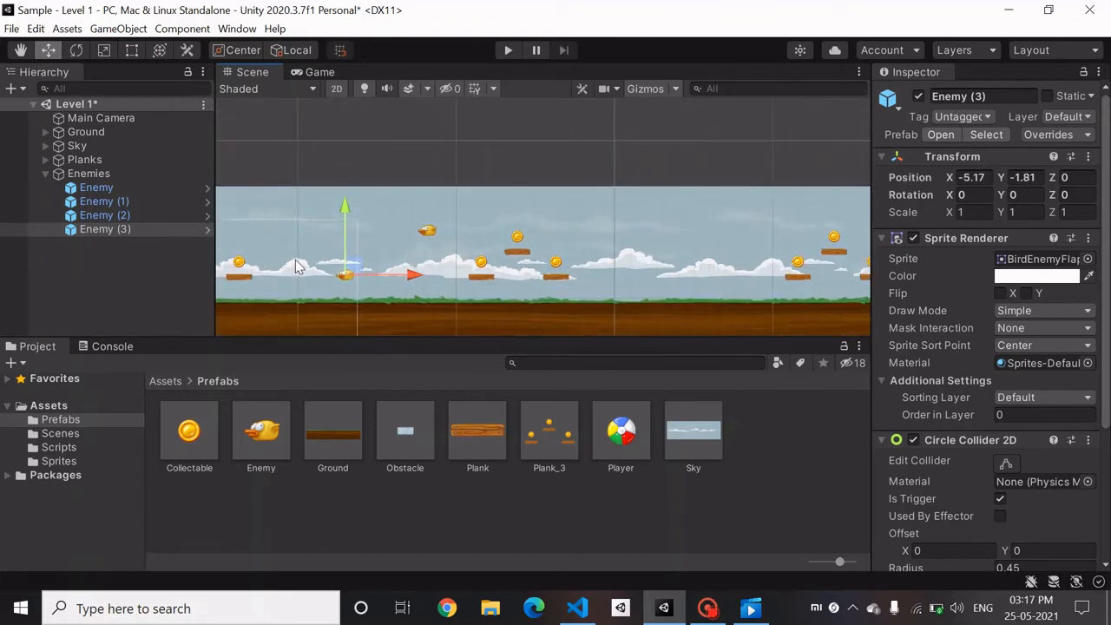
{"action": "left_click", "coordinate": [127, 202]}
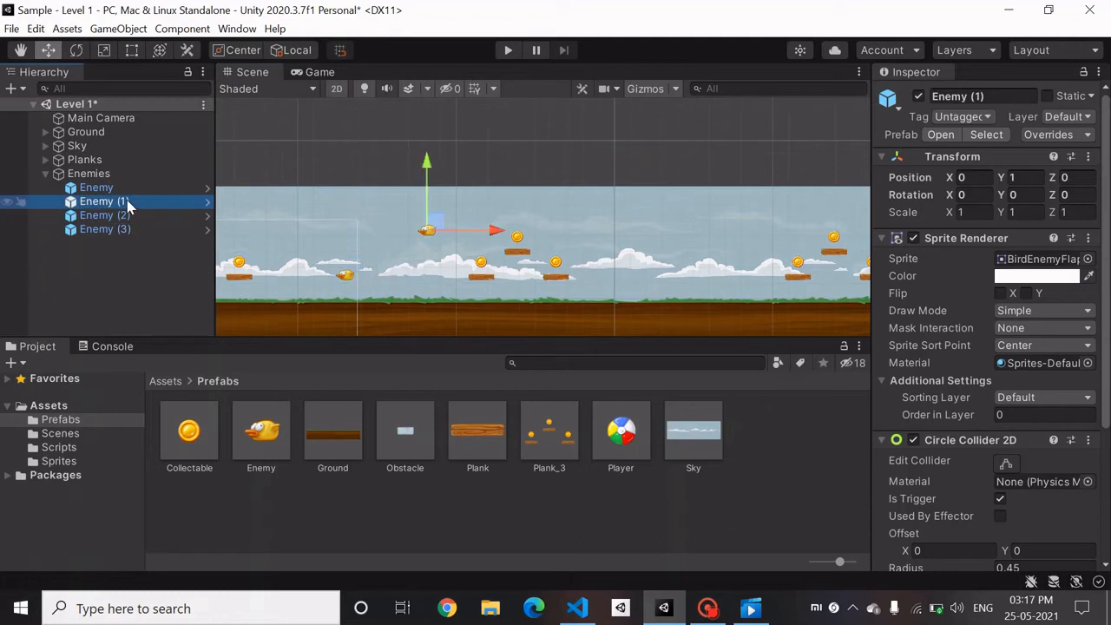
{"action": "left_click_drag", "start_coordinate": [437, 224], "coordinate": [700, 280]}
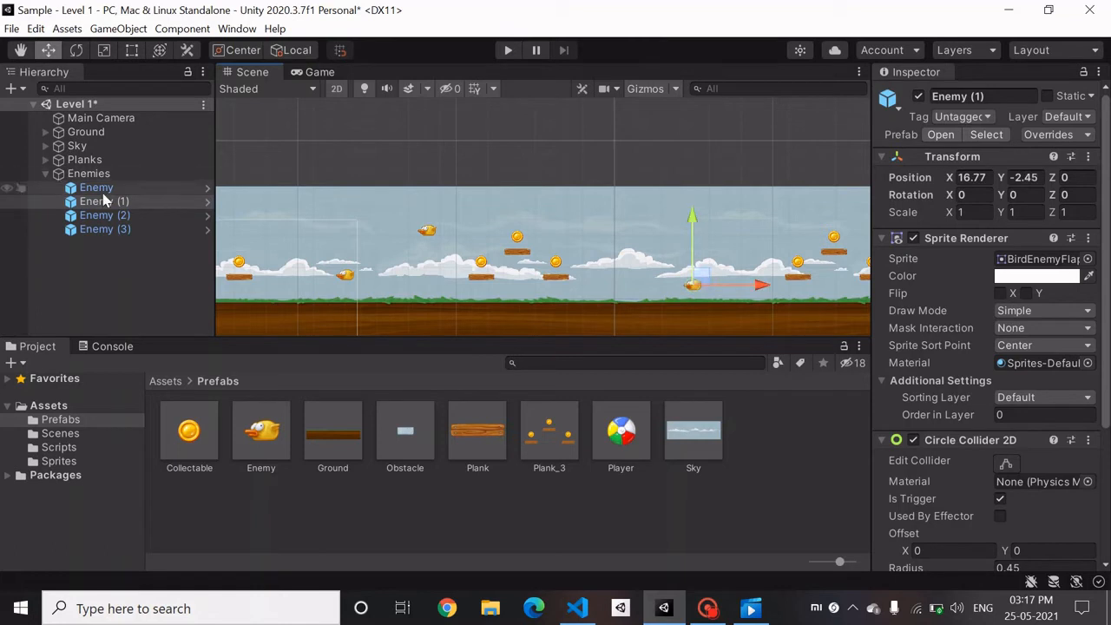
{"action": "left_click", "coordinate": [434, 235]}
{"action": "left_click", "coordinate": [426, 234]}
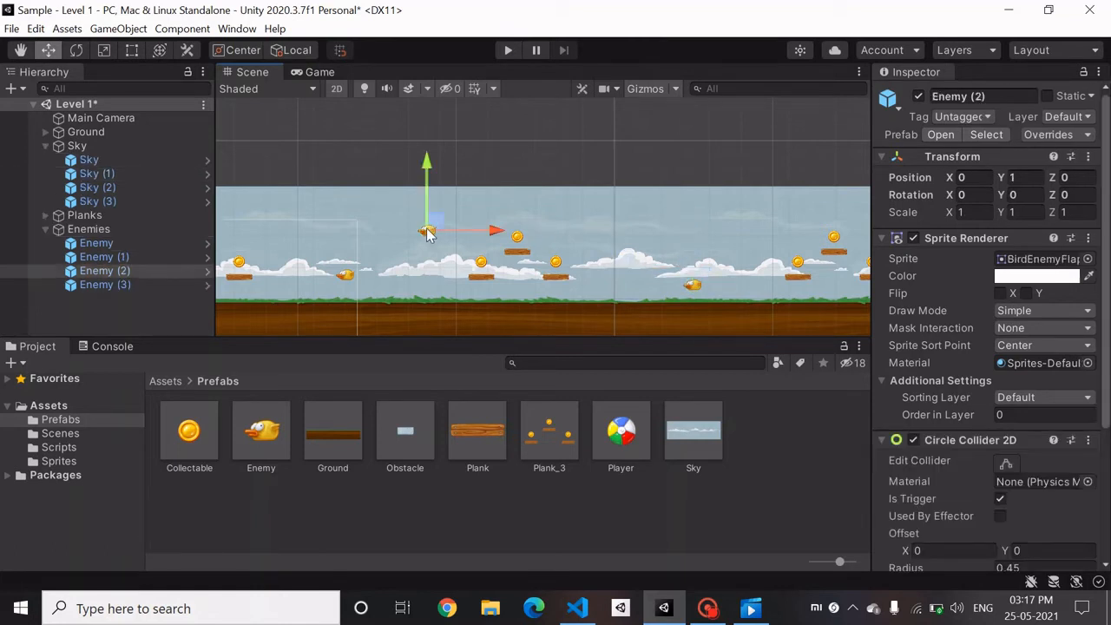
{"action": "left_click_drag", "start_coordinate": [426, 235], "coordinate": [754, 275]}
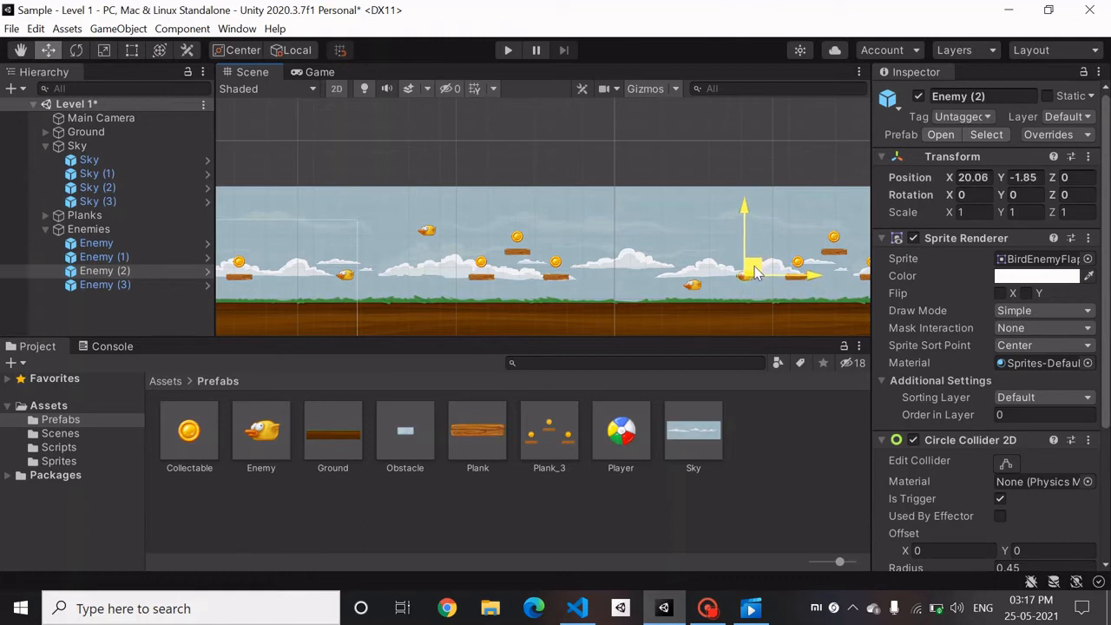
Move the first Enemy down to just above the ground, between the second plank group and Enemy (1)
{"action": "left_click", "coordinate": [678, 241]}
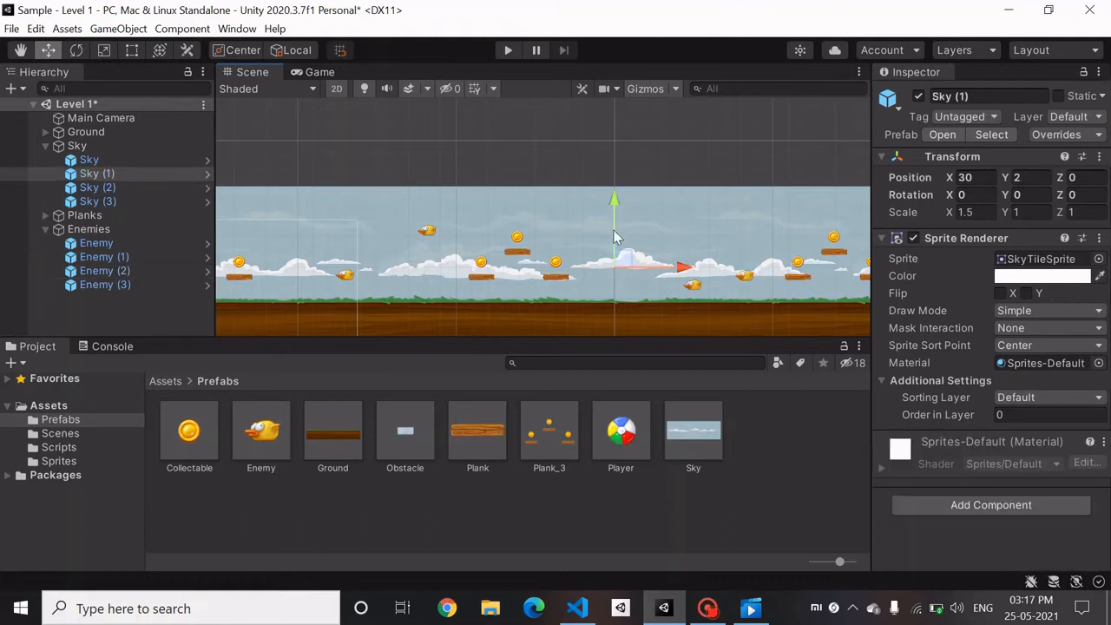
{"action": "left_click", "coordinate": [137, 320]}
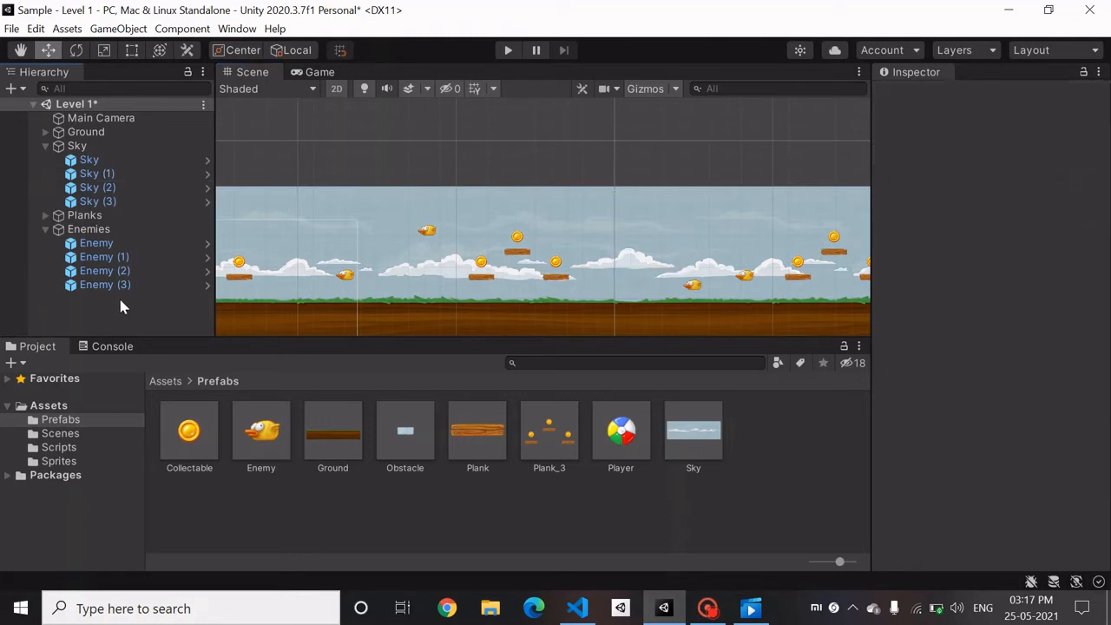
{"action": "left_click", "coordinate": [97, 272]}
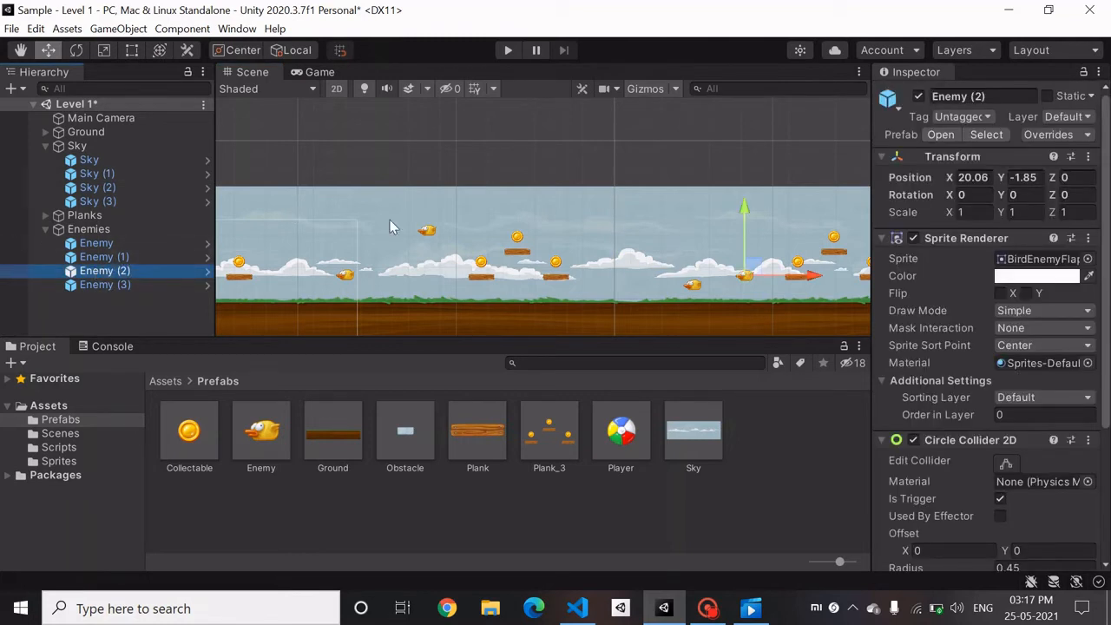
{"action": "left_click", "coordinate": [426, 234]}
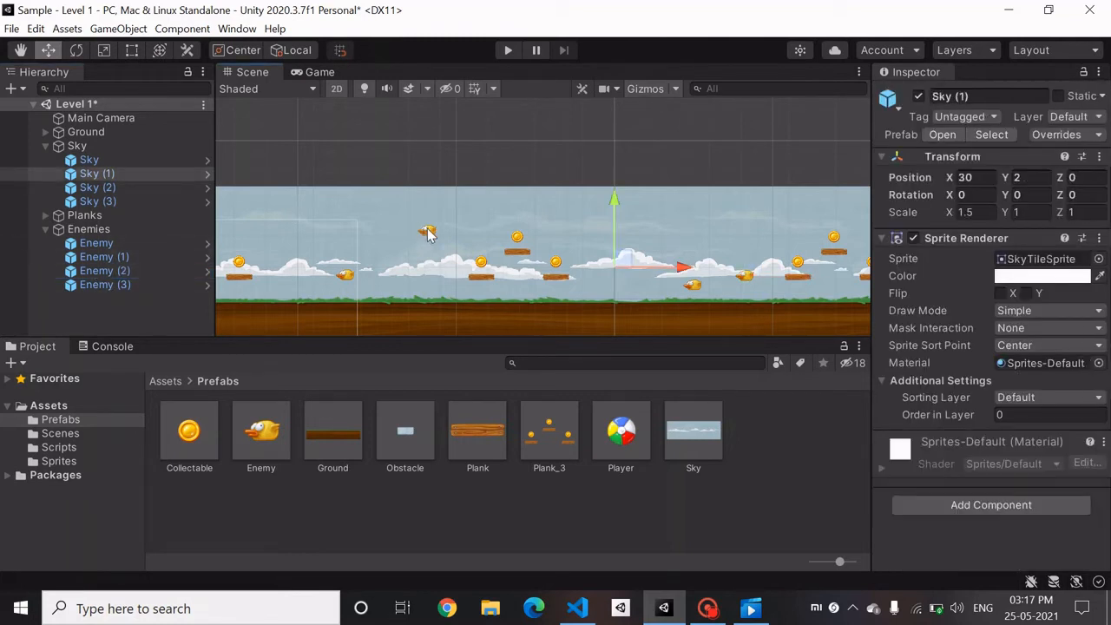
{"action": "left_click", "coordinate": [426, 233]}
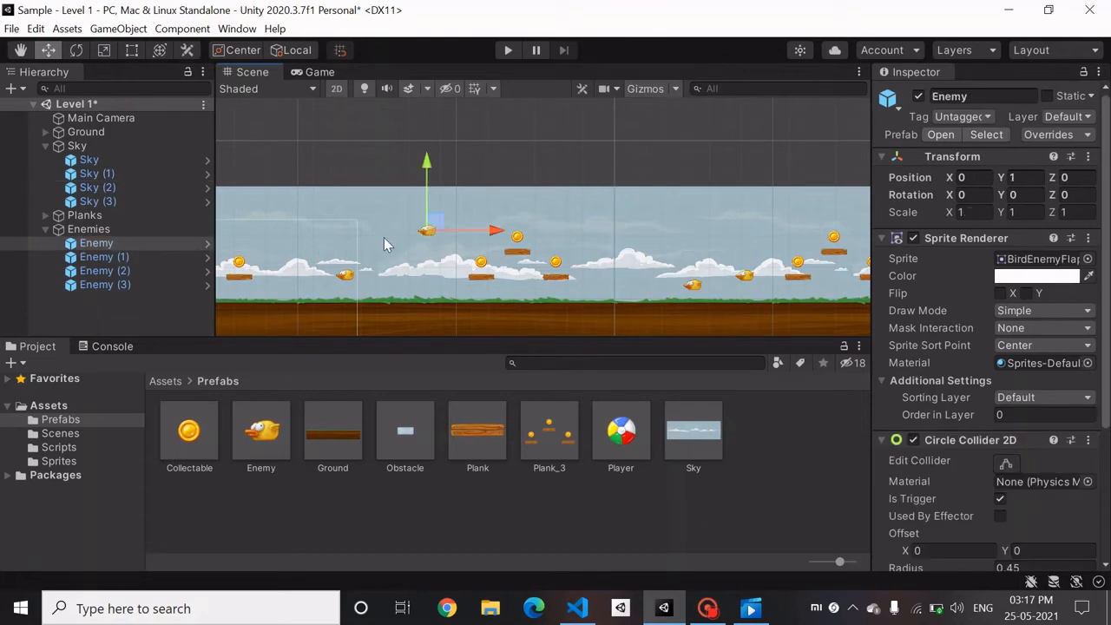
{"action": "left_click_drag", "start_coordinate": [436, 223], "coordinate": [607, 278]}
Shift Enemy (1) slightly up and left, and lower Enemy (2) to about Y -2.73
{"action": "left_click", "coordinate": [660, 243]}
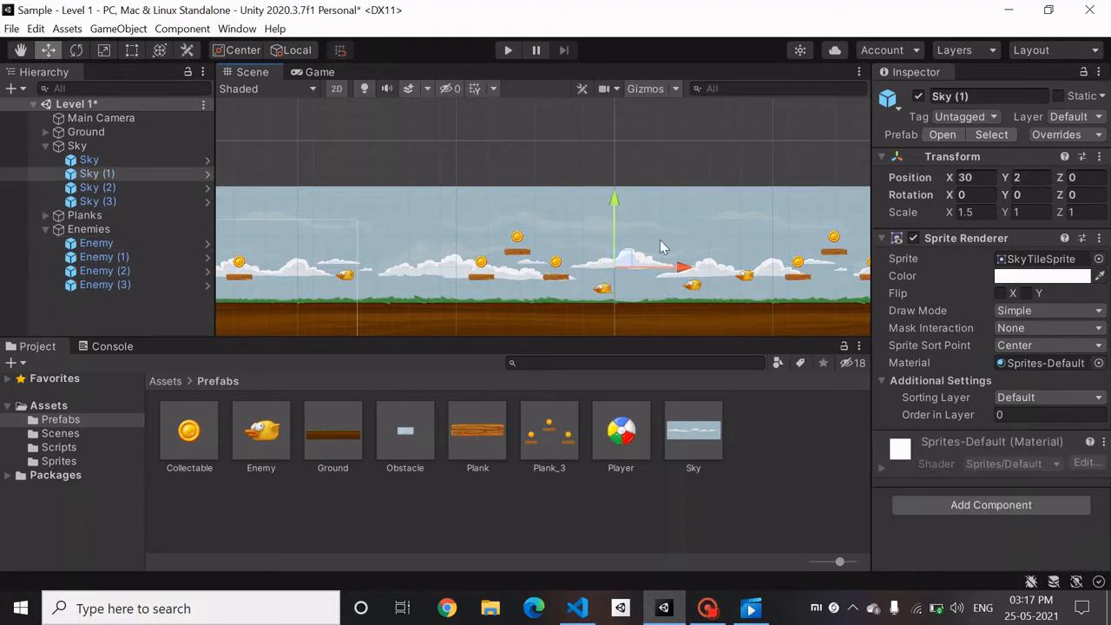
{"action": "left_click", "coordinate": [696, 290]}
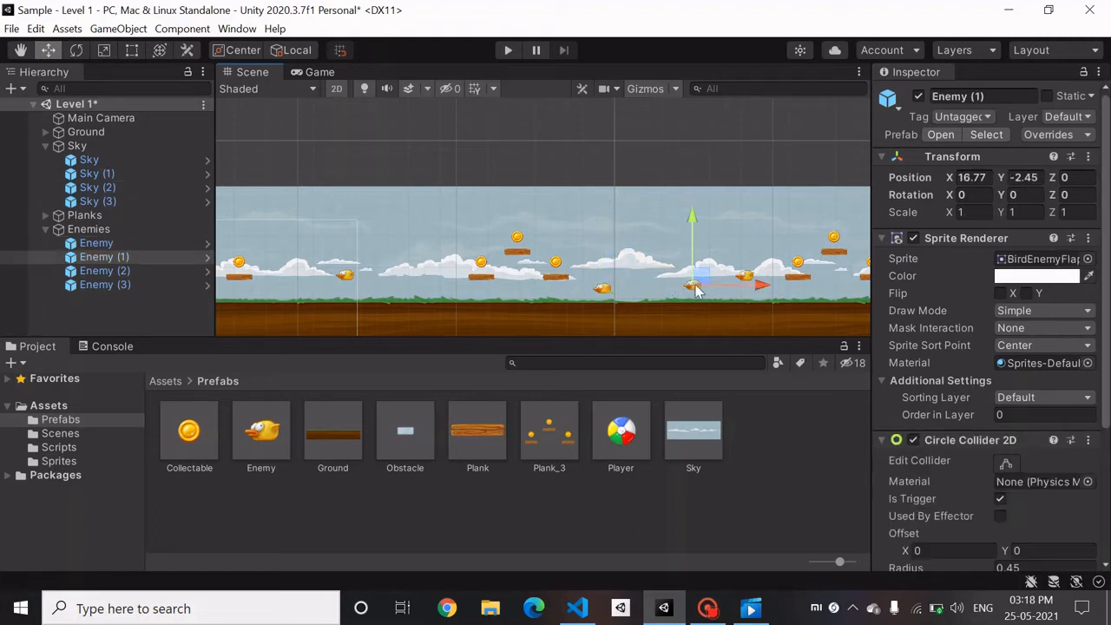
{"action": "left_click_drag", "start_coordinate": [699, 272], "coordinate": [690, 265]}
{"action": "left_click", "coordinate": [752, 276]}
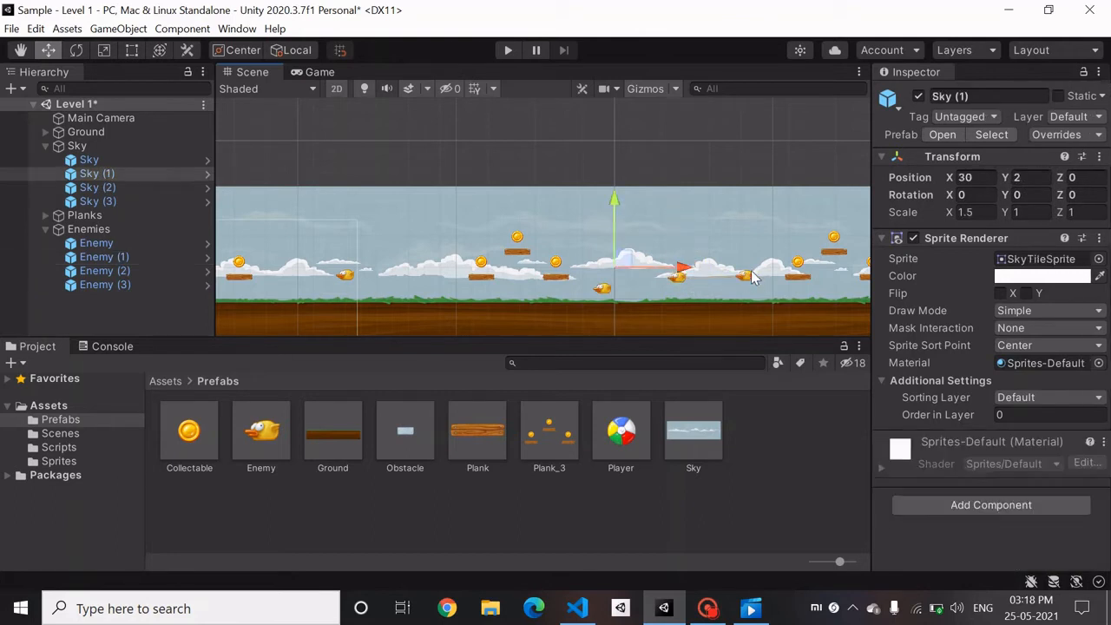
{"action": "left_click", "coordinate": [748, 277]}
{"action": "left_click_drag", "start_coordinate": [757, 276], "coordinate": [757, 289]}
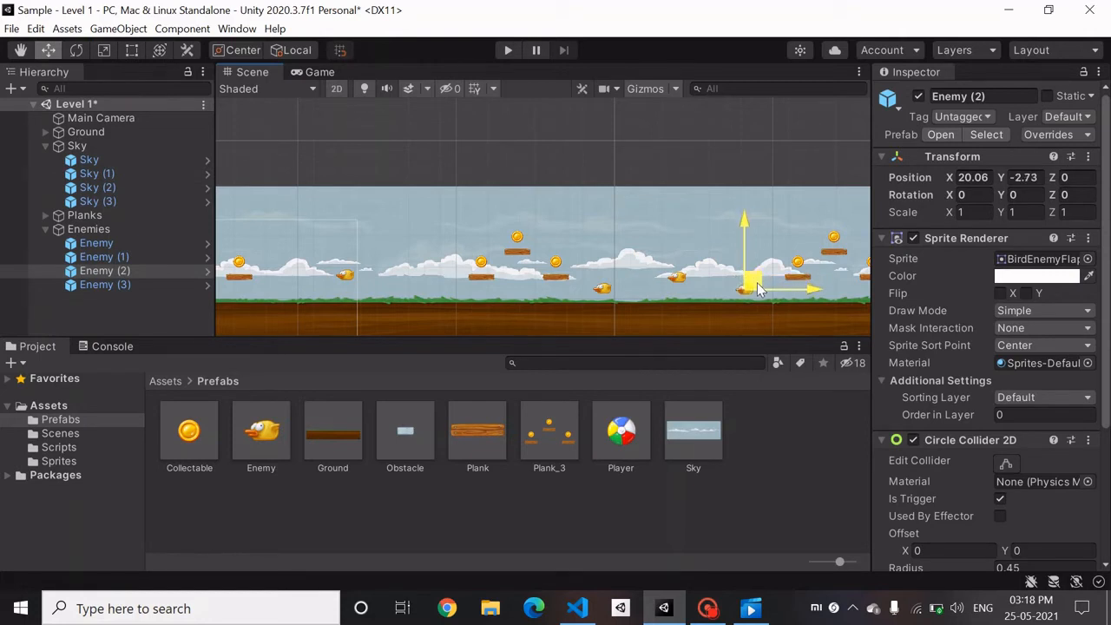
Collapse the Enemies and Sky groups in the Hierarchy and create an empty object named Obstacles
{"action": "left_click", "coordinate": [594, 323]}
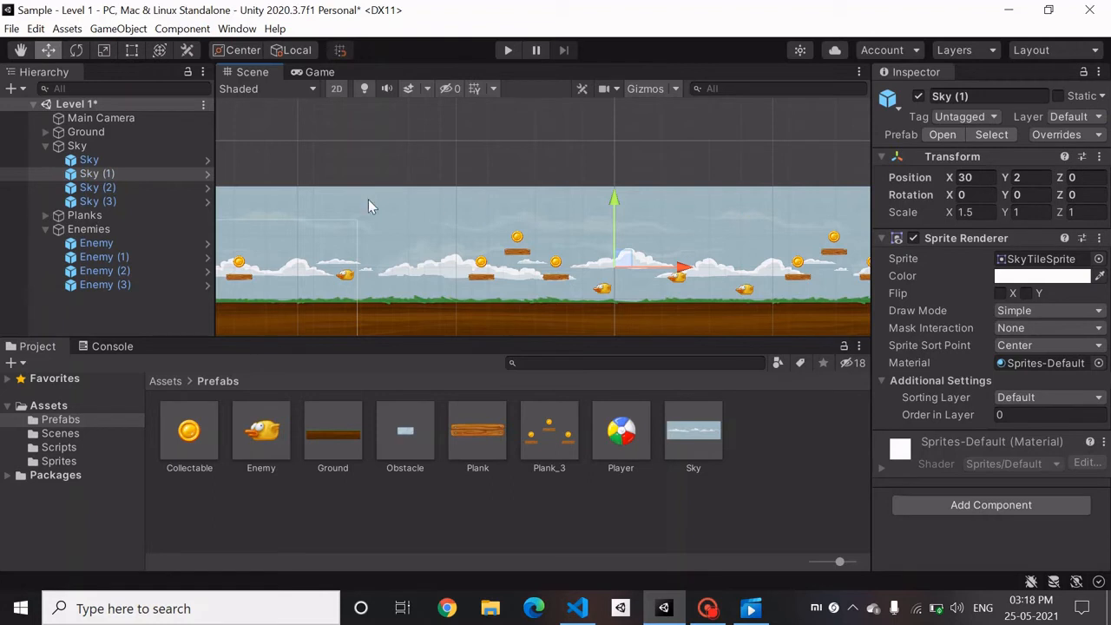
{"action": "left_click", "coordinate": [46, 229]}
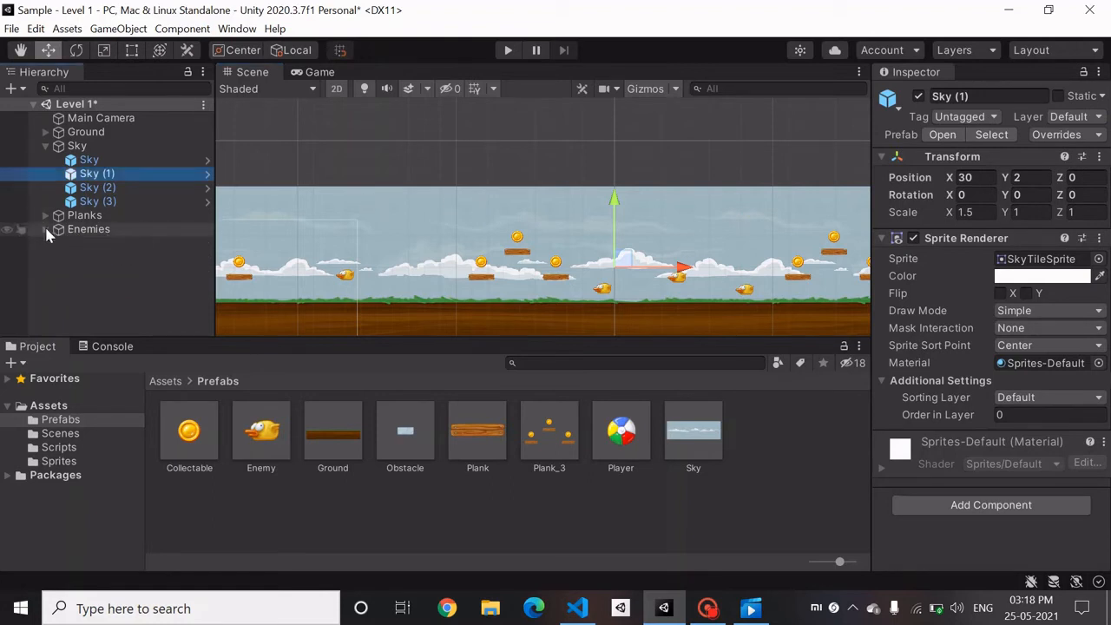
{"action": "left_click", "coordinate": [96, 246]}
{"action": "left_click", "coordinate": [46, 146]}
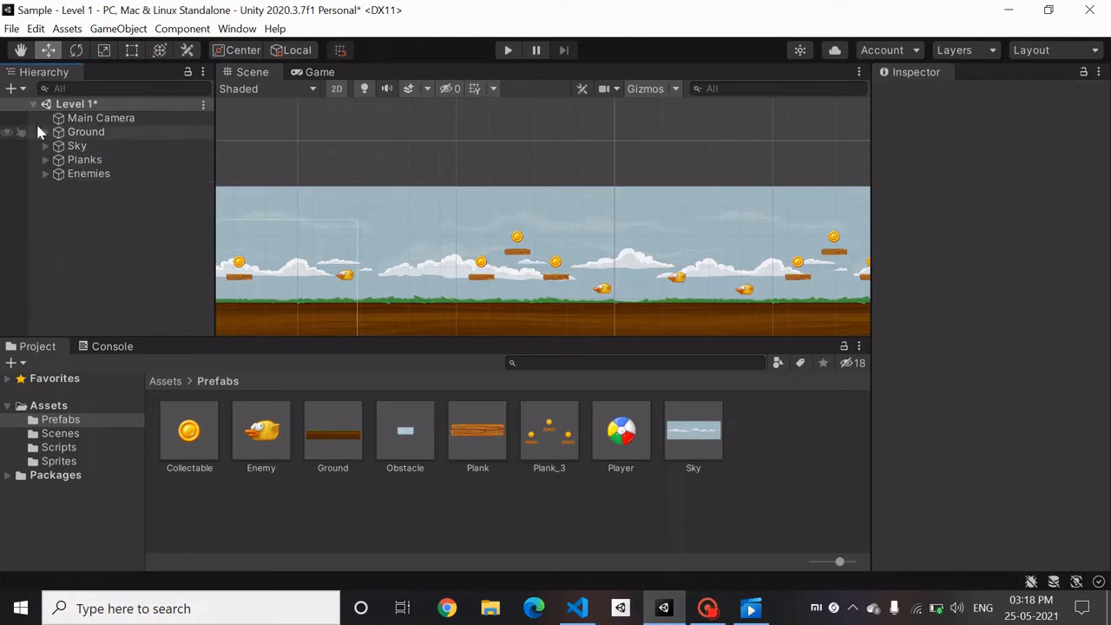
{"action": "left_click", "coordinate": [12, 89]}
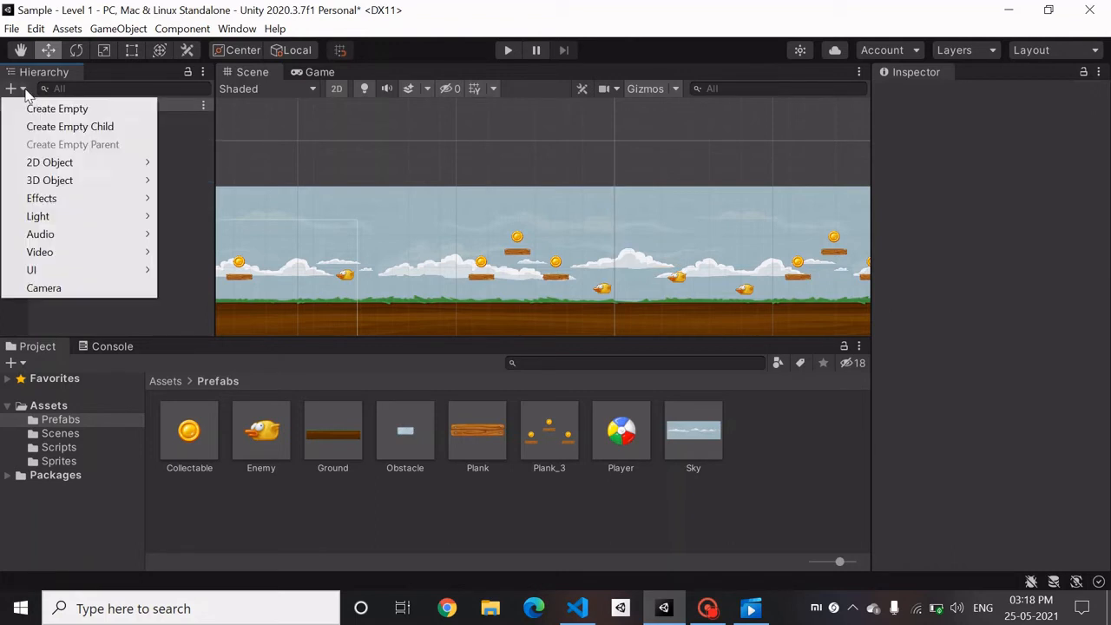
{"action": "left_click", "coordinate": [54, 108]}
{"action": "type", "text": "Obstac"}
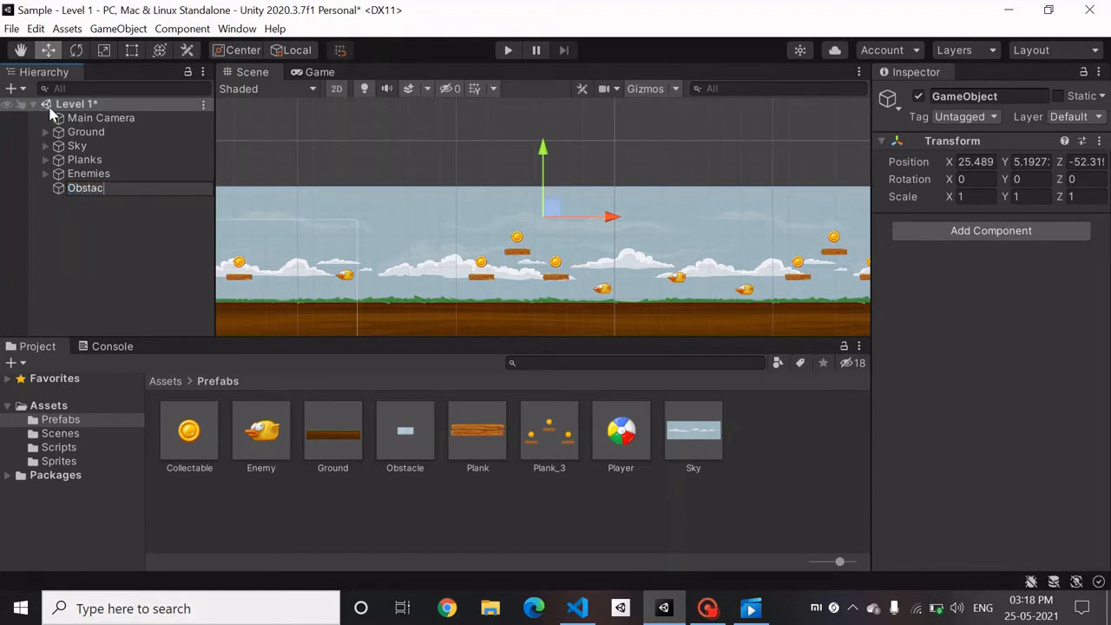
{"action": "type", "text": "les"}
{"action": "key", "text": "Return"}
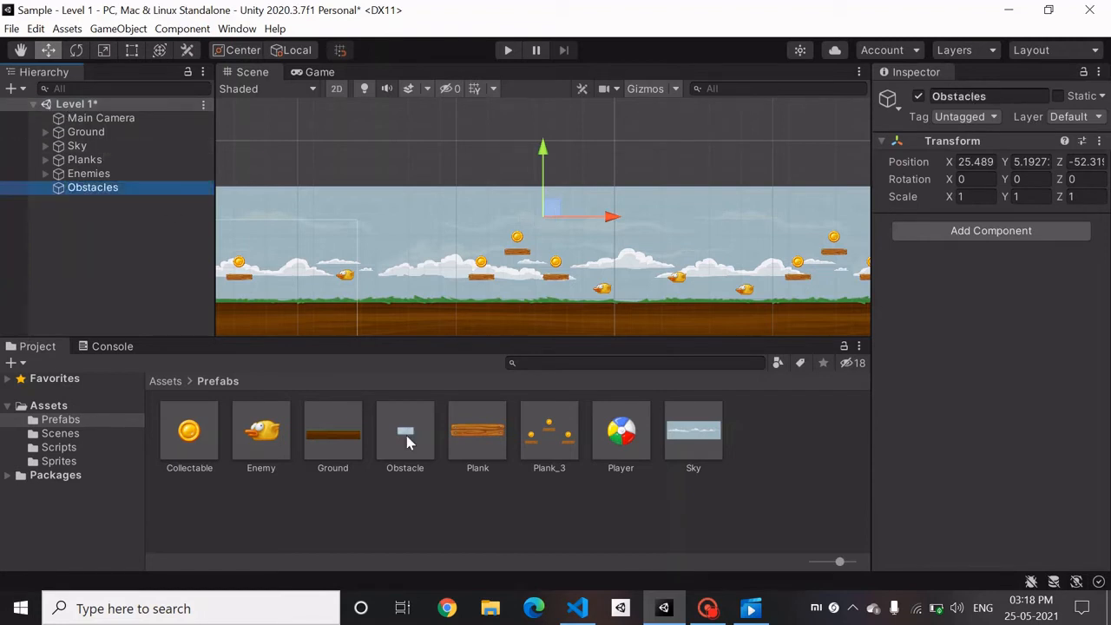
Add two Obstacle prefabs under Obstacles, standing at ground level at about X -11.5, Y -4.4 and X 9.77, Y -4.57
{"action": "left_click_drag", "start_coordinate": [408, 438], "coordinate": [96, 192]}
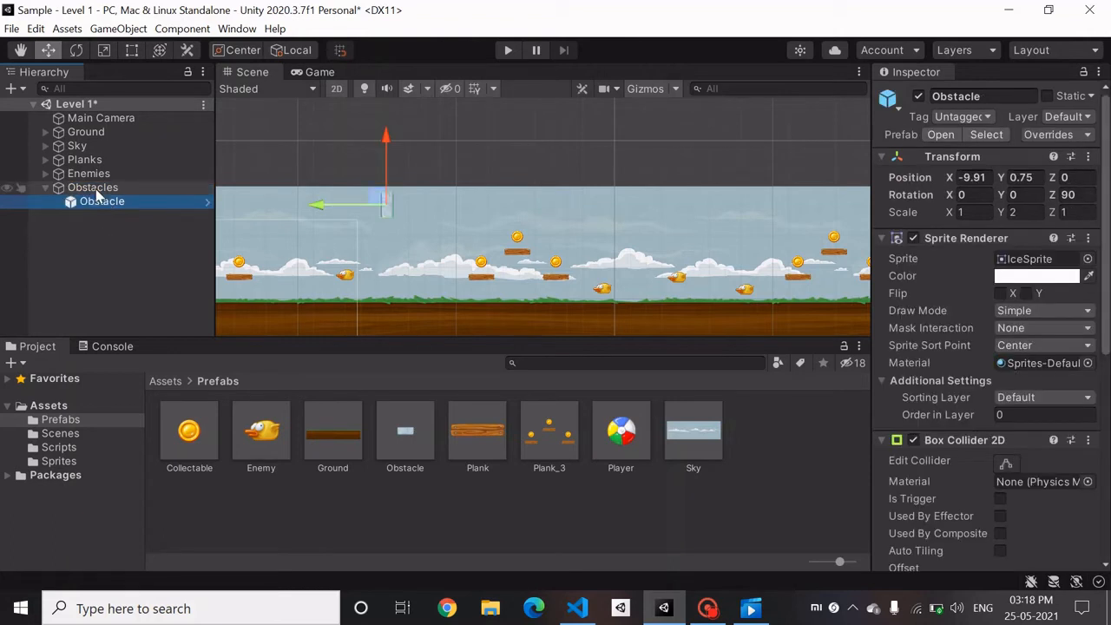
{"action": "left_click_drag", "start_coordinate": [382, 203], "coordinate": [358, 284]}
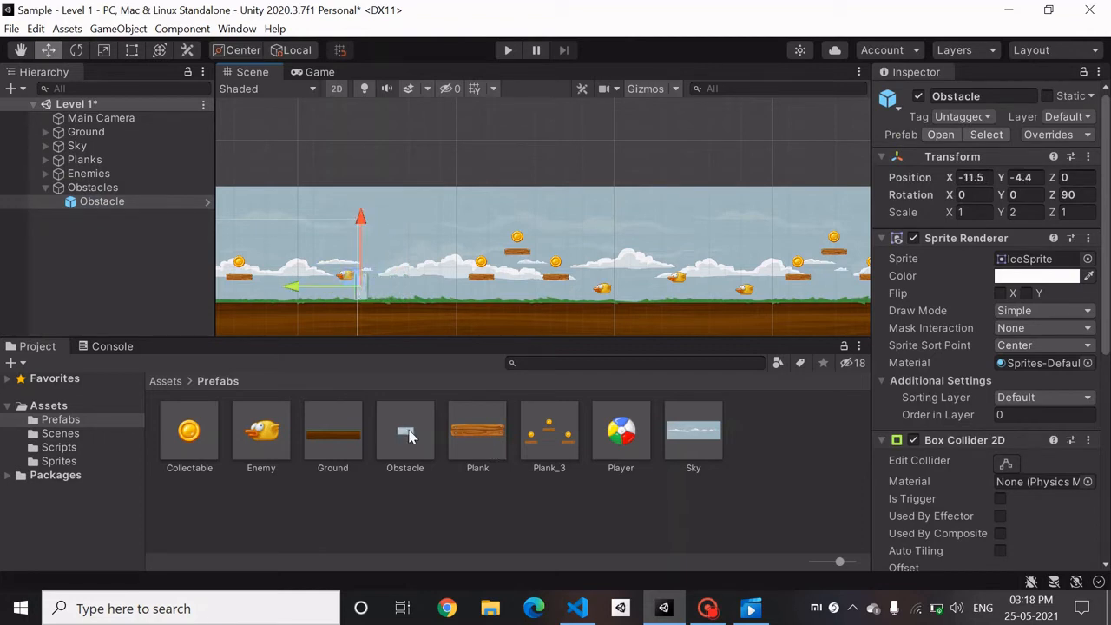
{"action": "left_click_drag", "start_coordinate": [411, 437], "coordinate": [105, 193]}
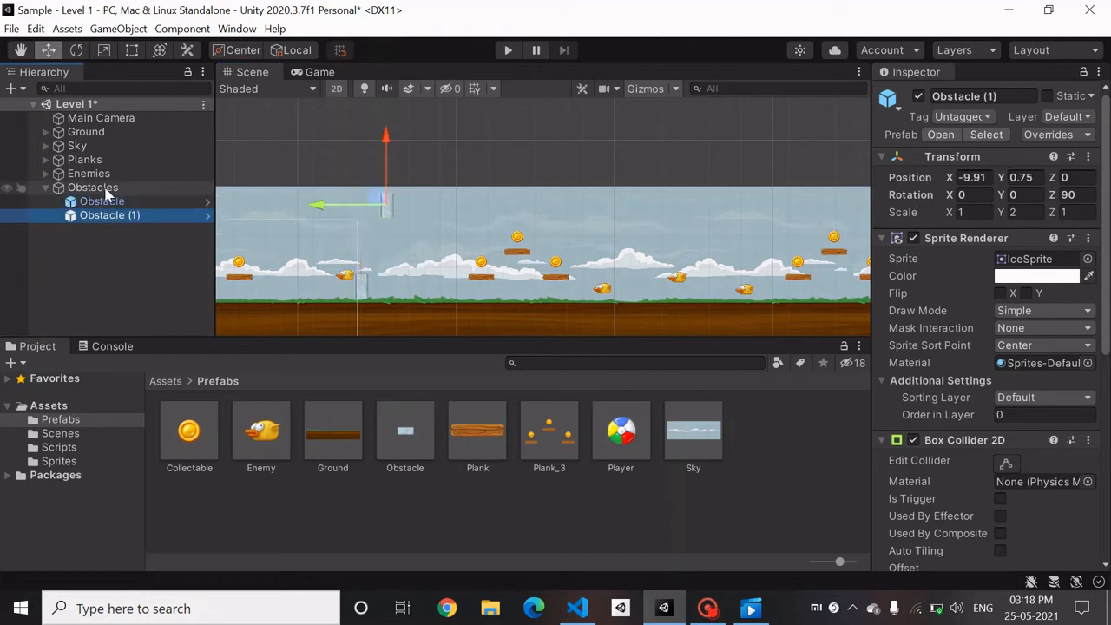
{"action": "left_click_drag", "start_coordinate": [388, 212], "coordinate": [684, 279]}
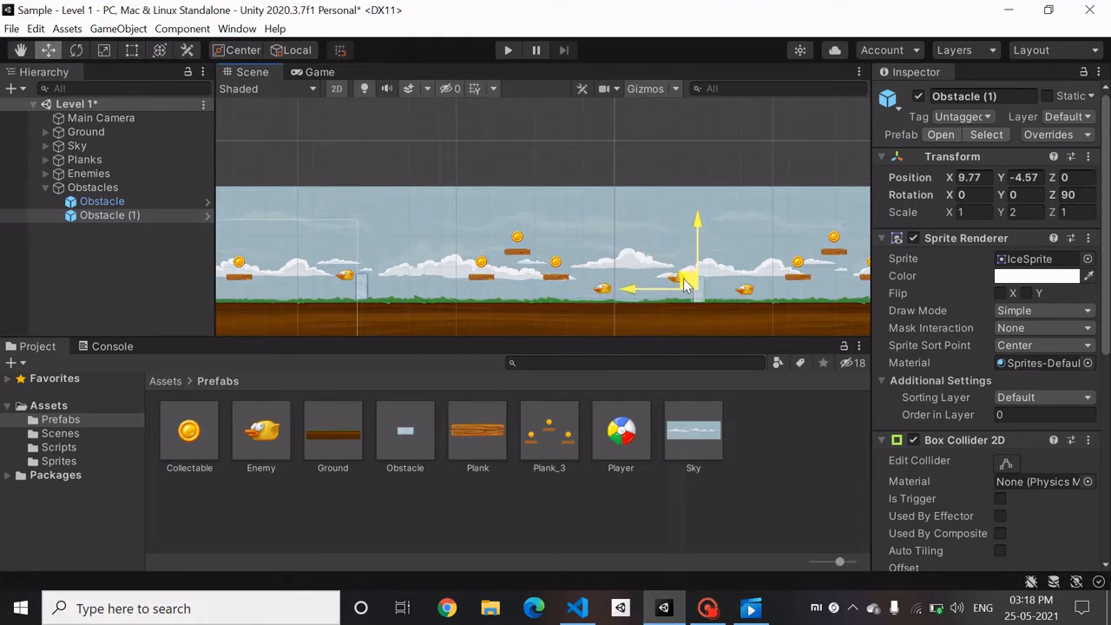
Add a third Obstacle prefab under Obstacles and stand it on the ground just right of the first one, at about X -8.48
{"action": "left_click_drag", "start_coordinate": [398, 426], "coordinate": [153, 279]}
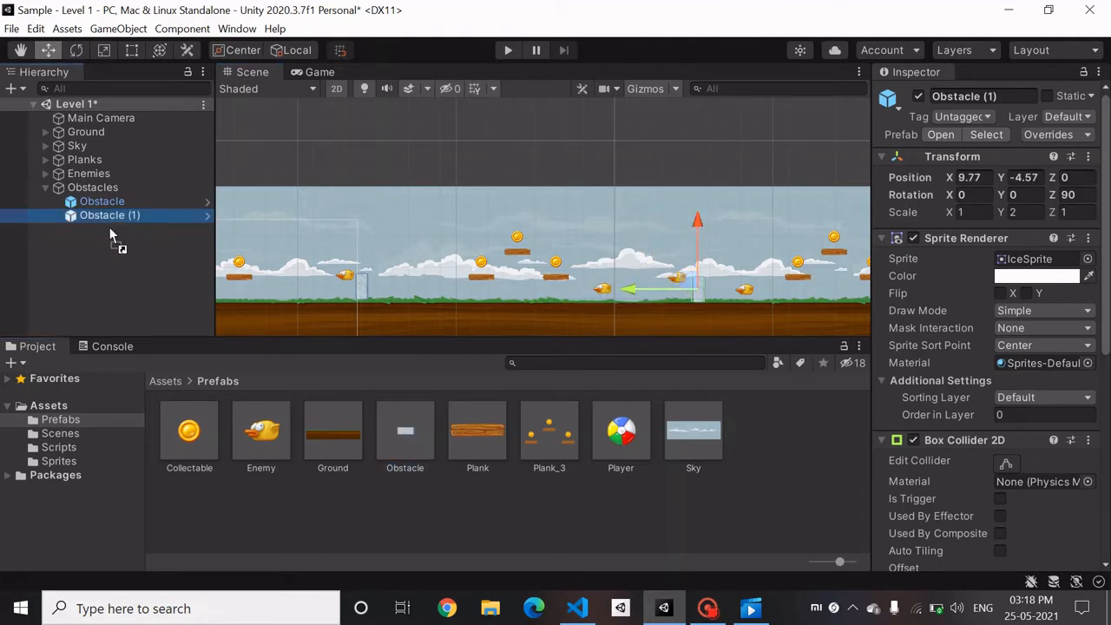
{"action": "left_click_drag", "start_coordinate": [108, 227], "coordinate": [97, 188]}
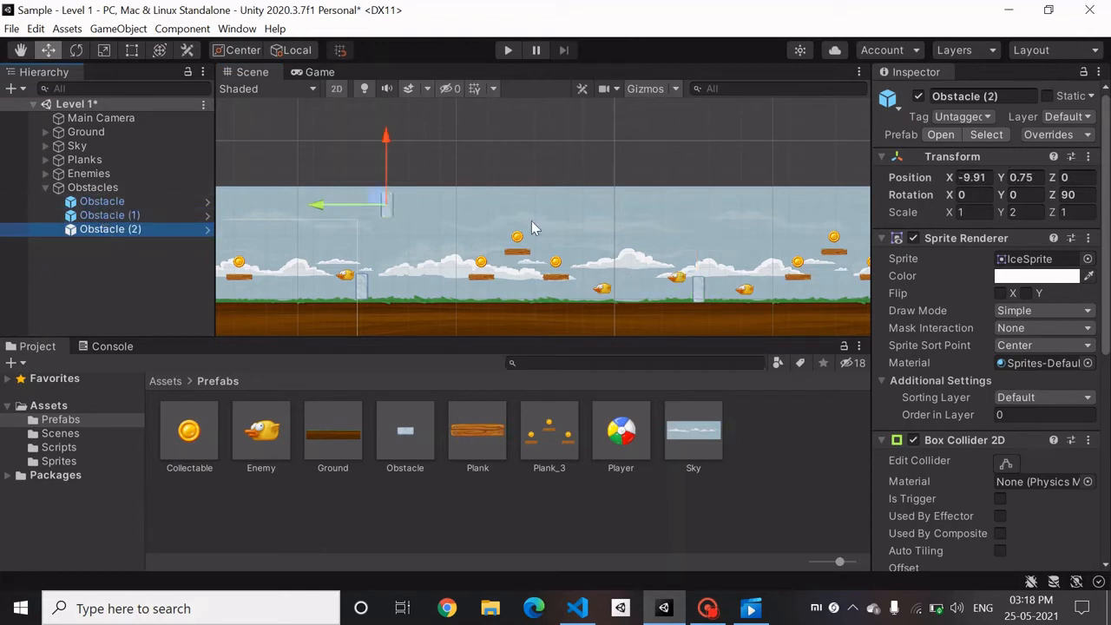
{"action": "left_click_drag", "start_coordinate": [388, 195], "coordinate": [477, 234]}
{"action": "left_click", "coordinate": [405, 237]}
{"action": "left_click", "coordinate": [382, 236]}
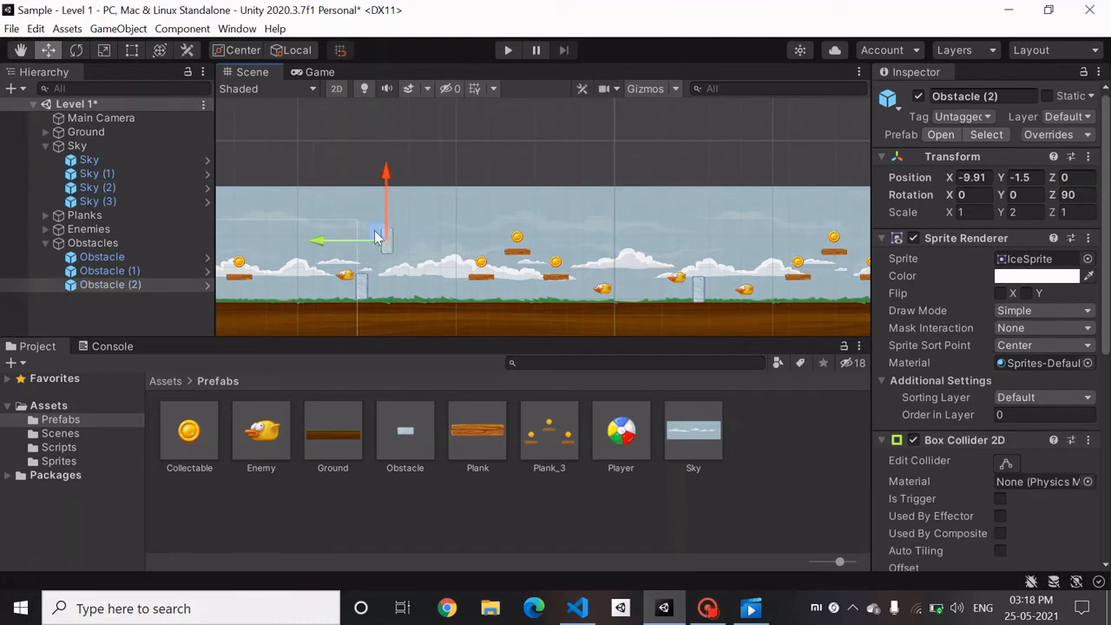
{"action": "left_click_drag", "start_coordinate": [373, 234], "coordinate": [395, 277]}
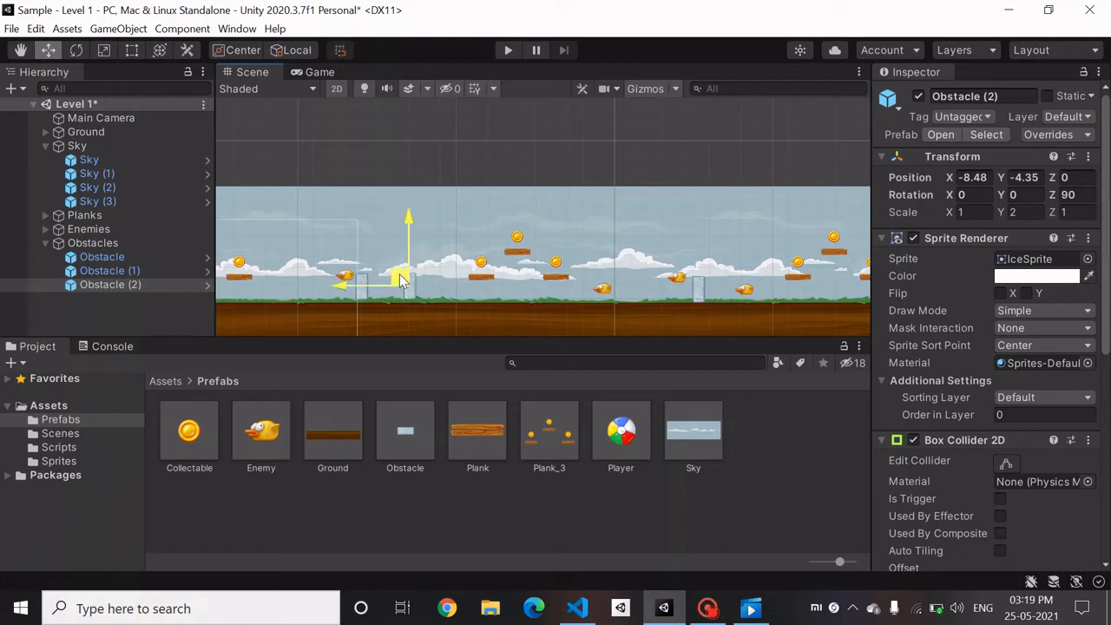
{"action": "left_click_drag", "start_coordinate": [401, 280], "coordinate": [402, 283]}
{"action": "left_click", "coordinate": [145, 313]}
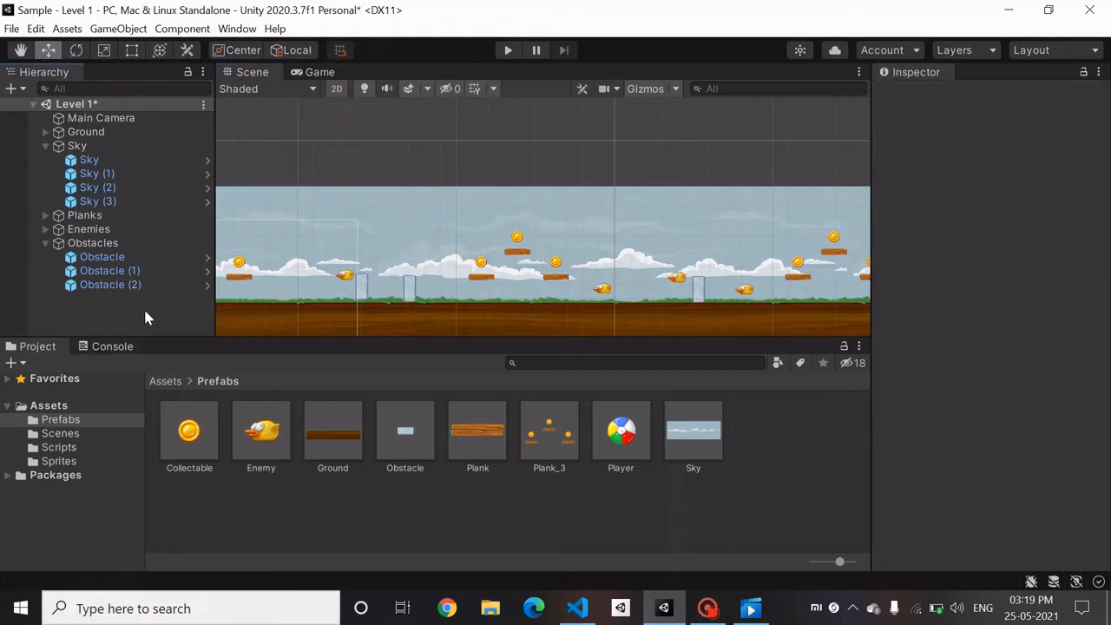
Lower the first Obstacle onto the ground, to about Y -4.56
{"action": "left_click", "coordinate": [412, 298]}
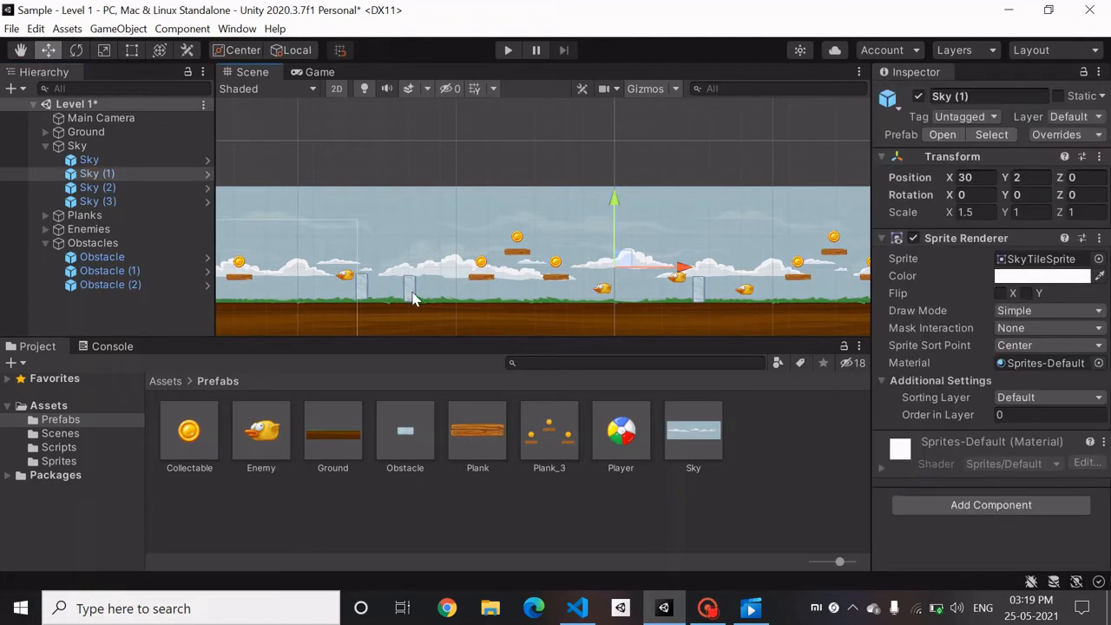
{"action": "left_click", "coordinate": [363, 284]}
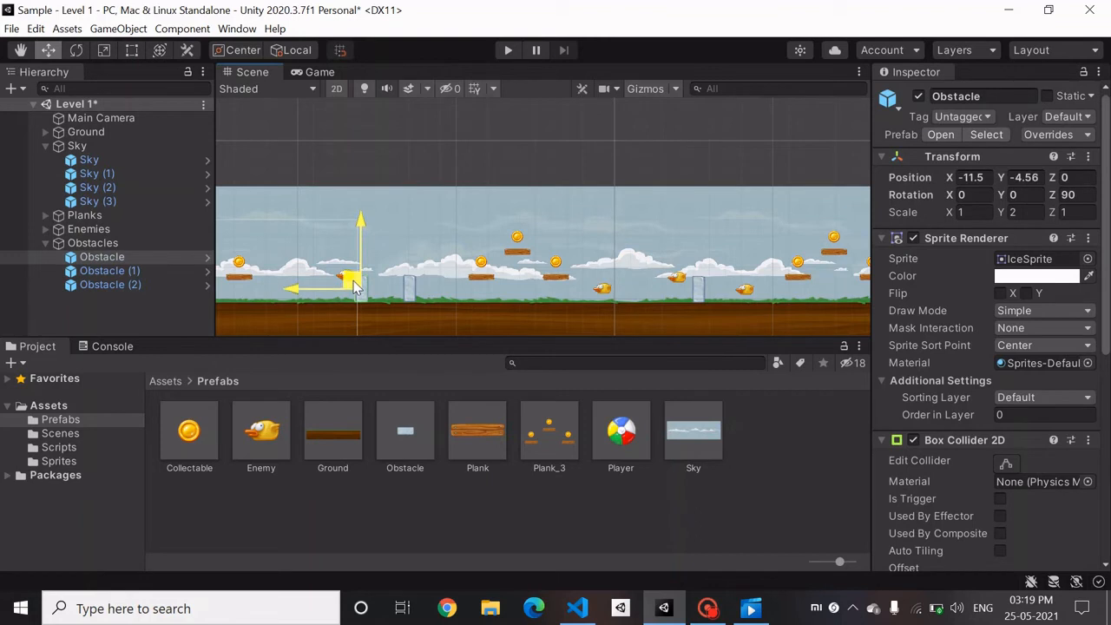
{"action": "left_click", "coordinate": [164, 316]}
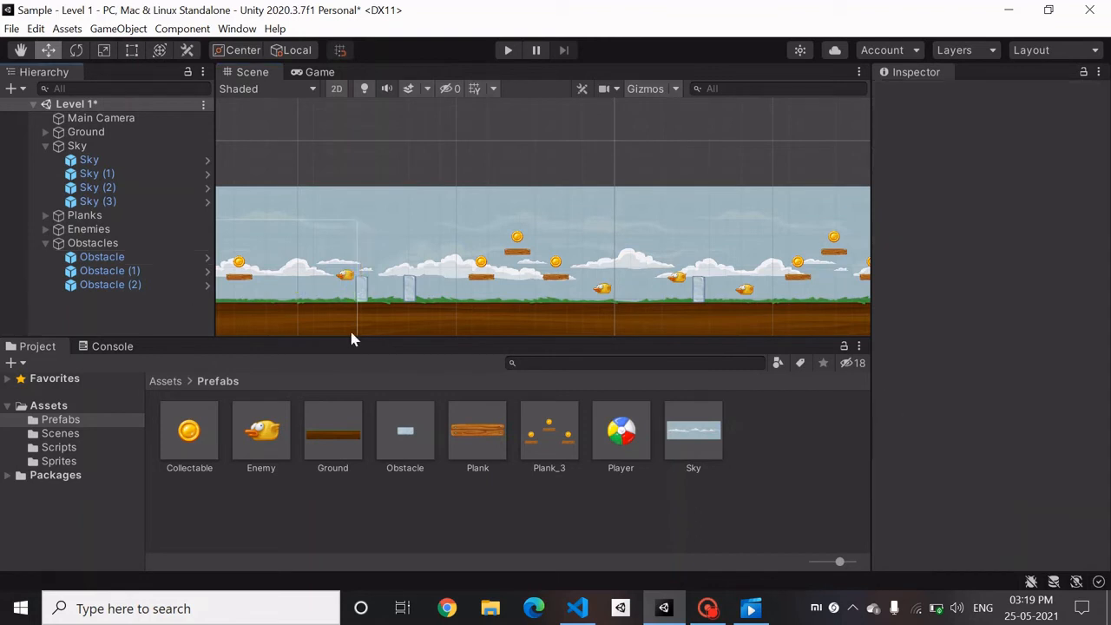
Add a fourth Obstacle prefab under Obstacles and place it on the ground after the third plank group, at about X 26.3, Y -4.5
{"action": "scroll", "coordinate": [351, 337], "scroll_direction": "down", "scroll_amount": 5}
{"action": "scroll", "coordinate": [350, 337], "scroll_direction": "up", "scroll_amount": 1}
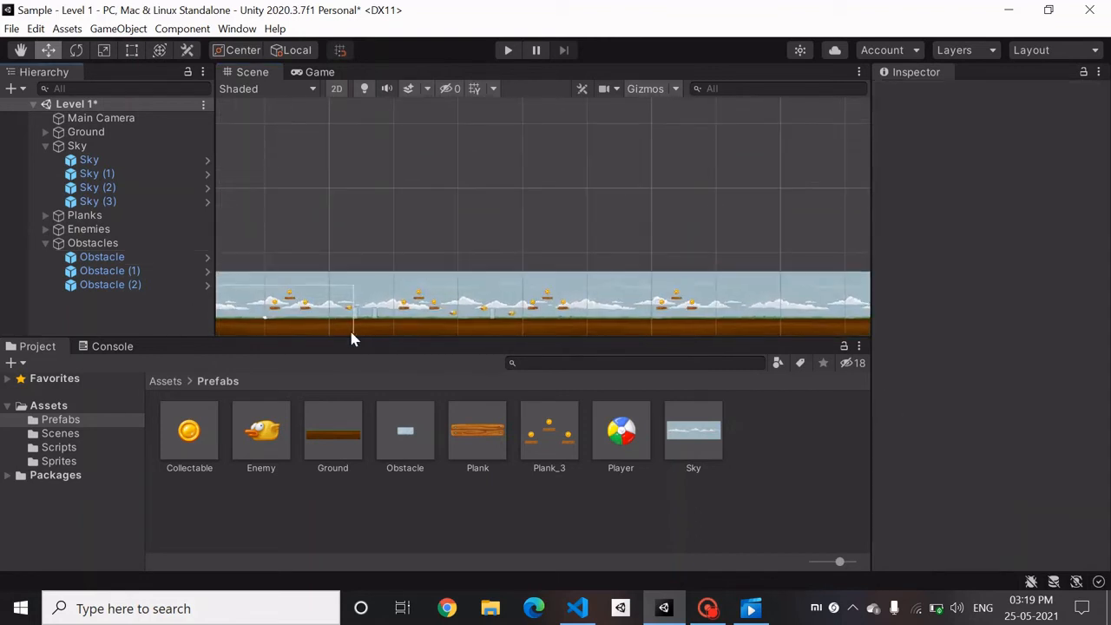
{"action": "scroll", "coordinate": [351, 338], "scroll_direction": "up", "scroll_amount": 3}
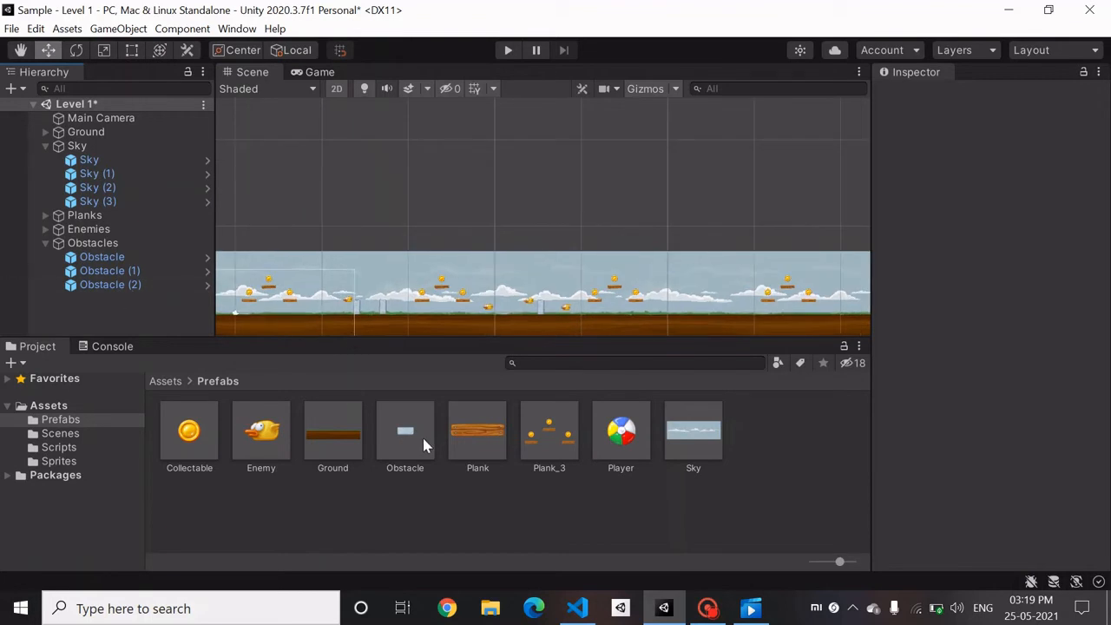
{"action": "left_click_drag", "start_coordinate": [423, 437], "coordinate": [135, 242]}
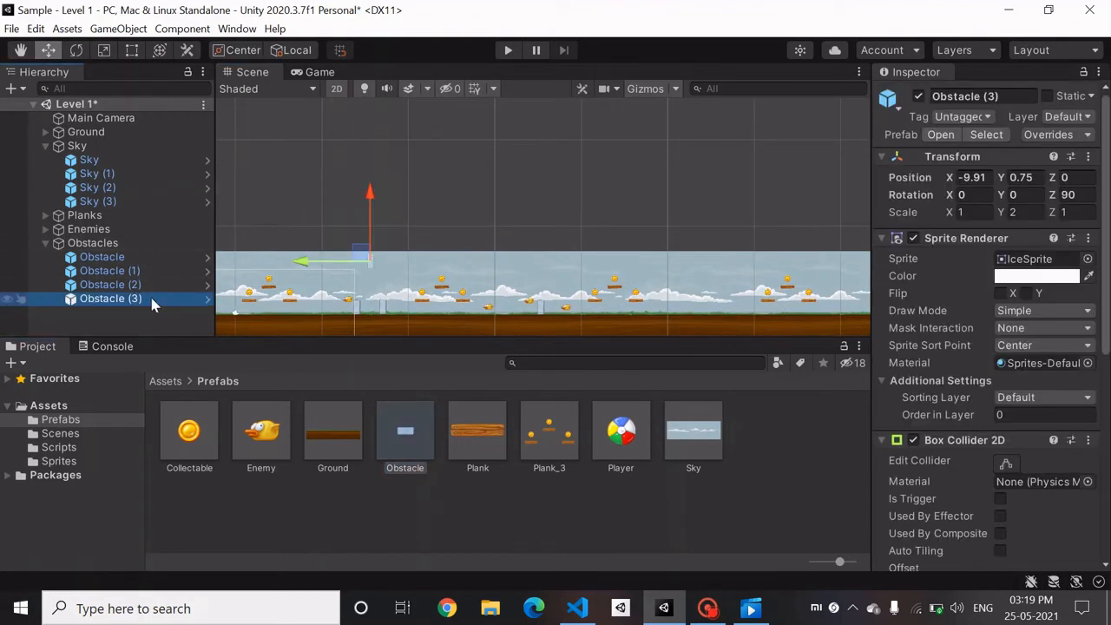
{"action": "left_click_drag", "start_coordinate": [362, 252], "coordinate": [693, 290]}
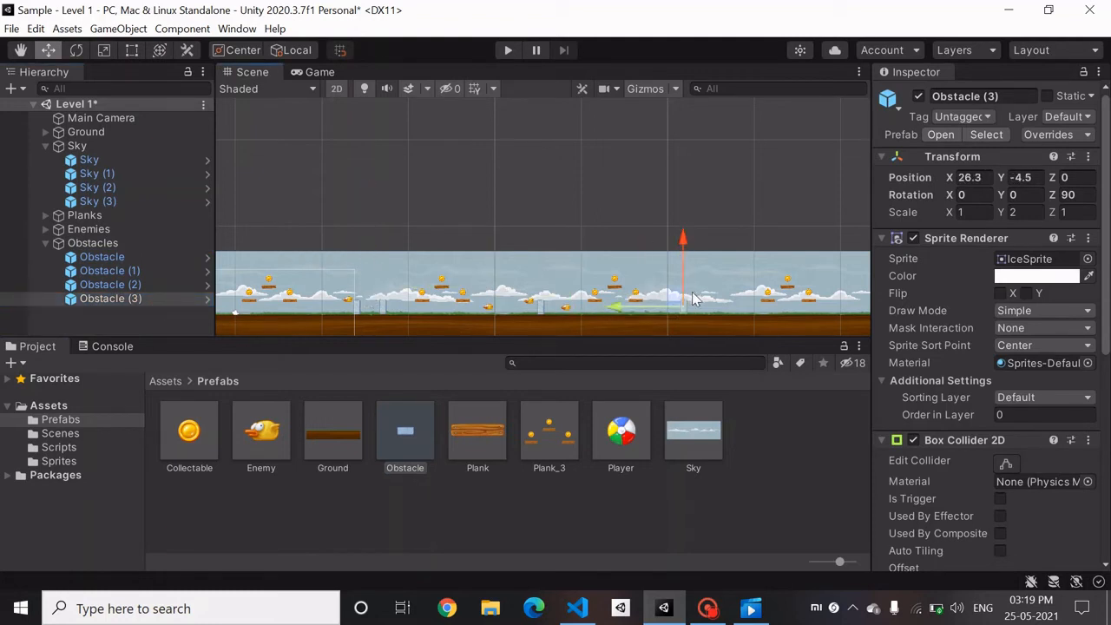
{"action": "left_click", "coordinate": [692, 292]}
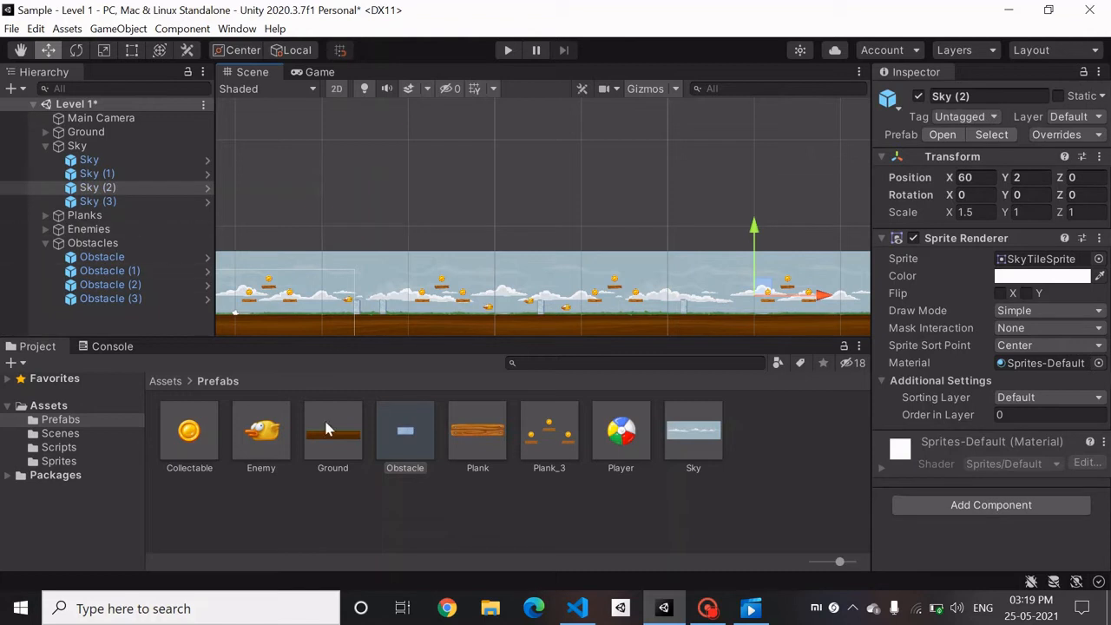
Add a fifth Obstacle prefab under Obstacles and place it before the fourth plank group, at about X 32.6, Y -4.5
{"action": "left_click_drag", "start_coordinate": [387, 425], "coordinate": [116, 249]}
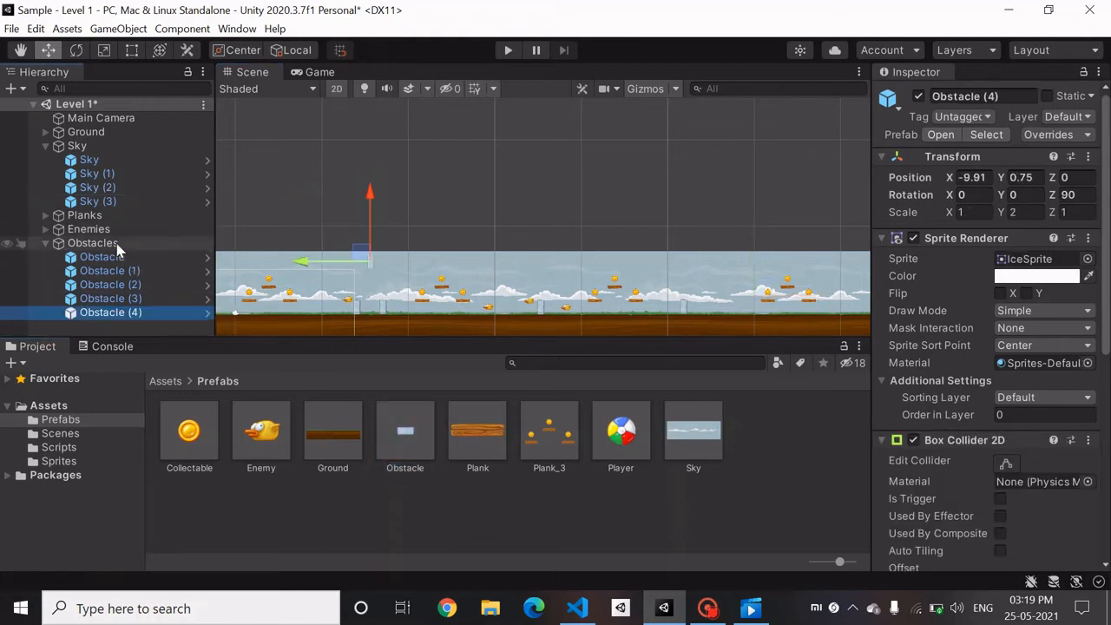
{"action": "left_click_drag", "start_coordinate": [360, 254], "coordinate": [727, 300]}
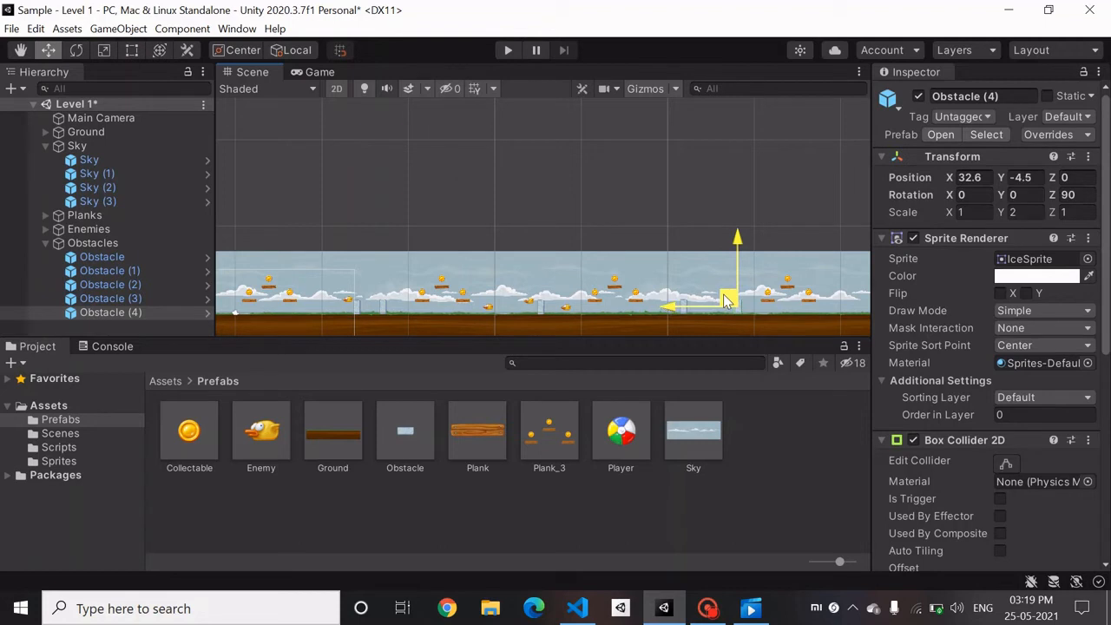
{"action": "left_click", "coordinate": [135, 324]}
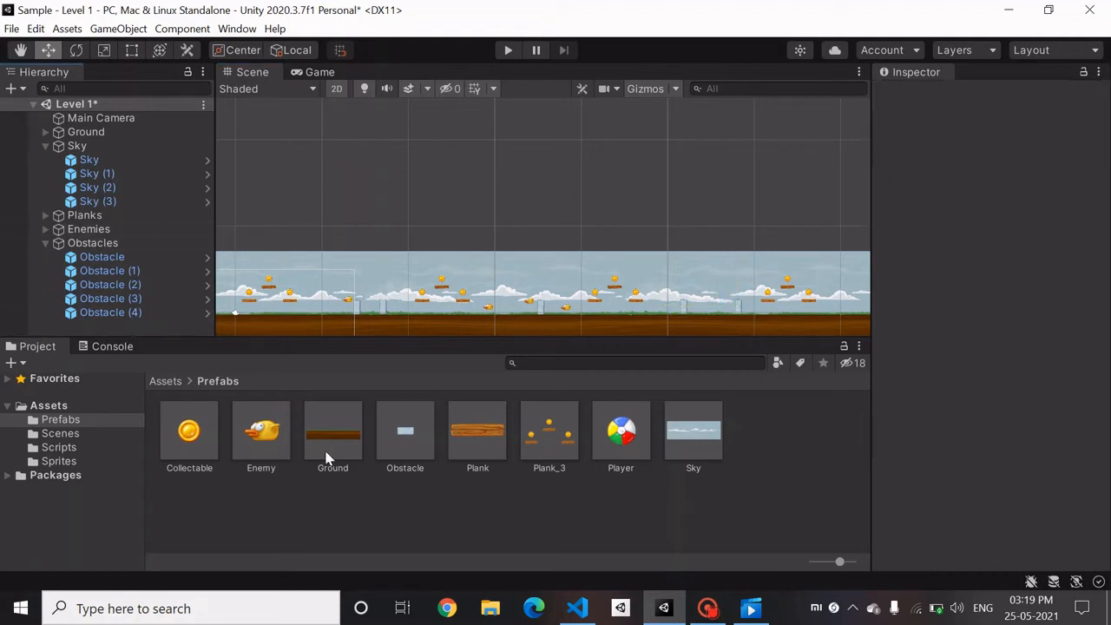
Add an Enemy prefab under Enemies between the last two obstacles, at about X 37.1, Y -2.7, and lower Enemy (1) to about Y -2.6
{"action": "left_click_drag", "start_coordinate": [260, 431], "coordinate": [107, 229]}
{"action": "left_click_drag", "start_coordinate": [401, 269], "coordinate": [723, 300]}
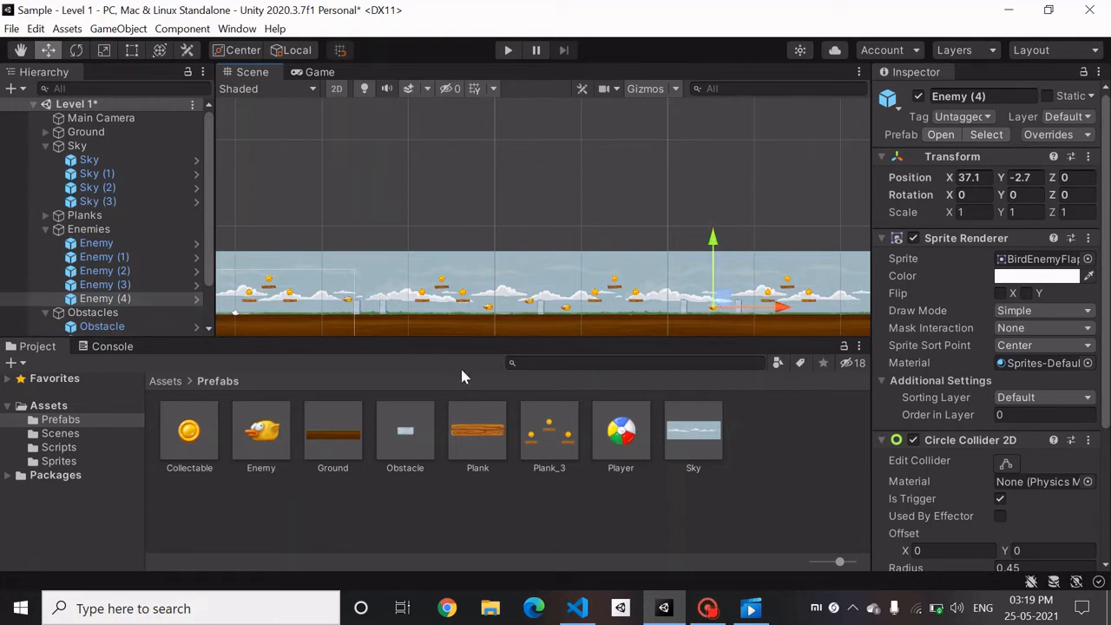
{"action": "left_click", "coordinate": [533, 305]}
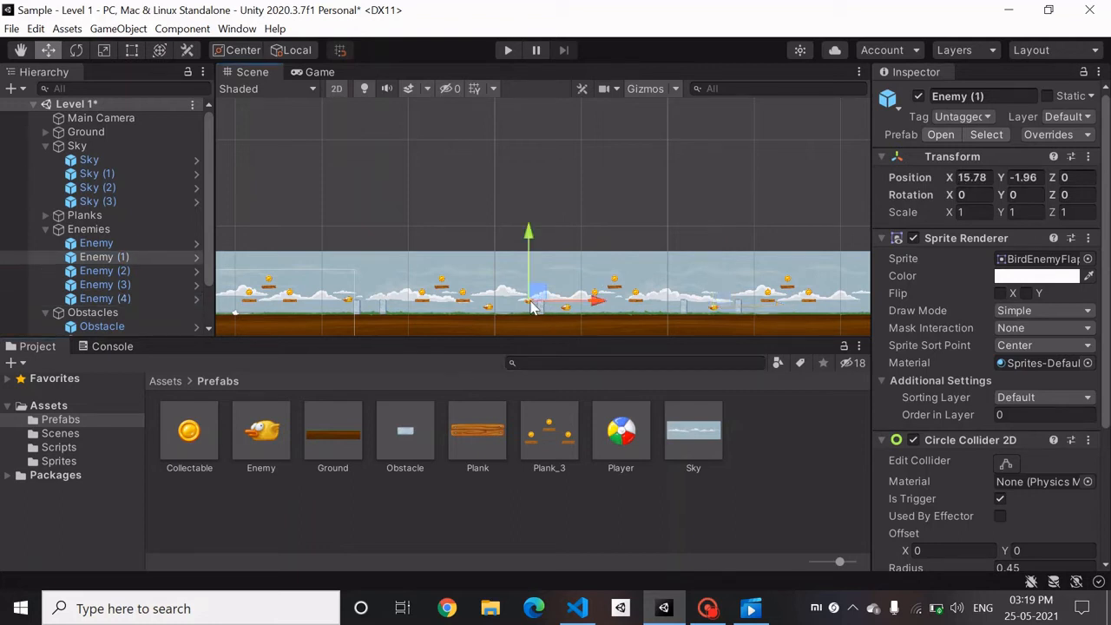
{"action": "left_click_drag", "start_coordinate": [532, 305], "coordinate": [536, 299]}
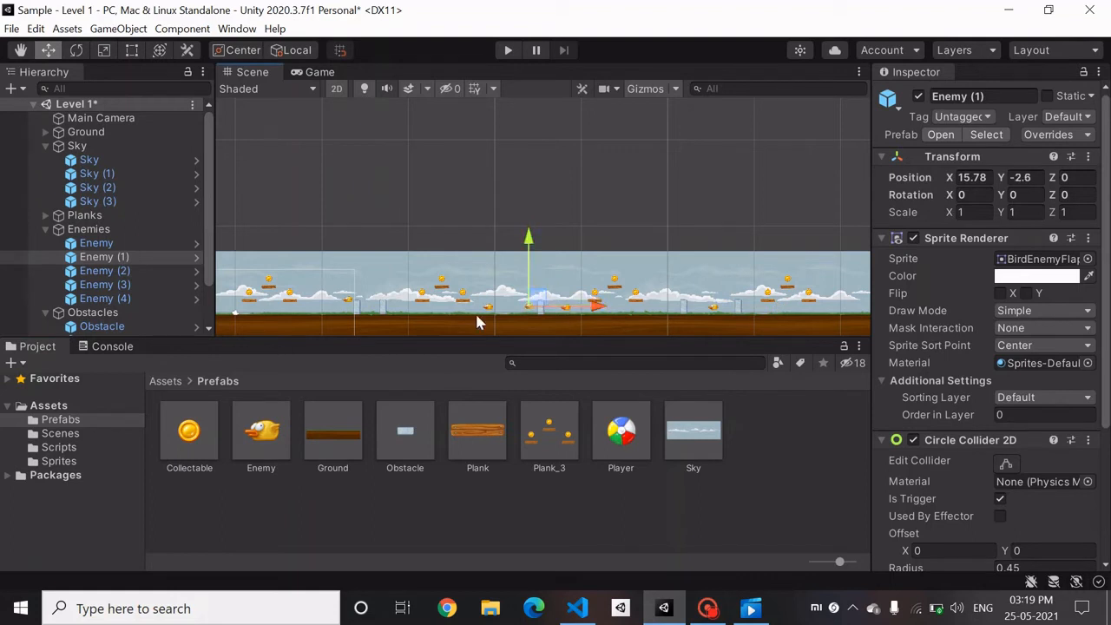
{"action": "left_click", "coordinate": [751, 445]}
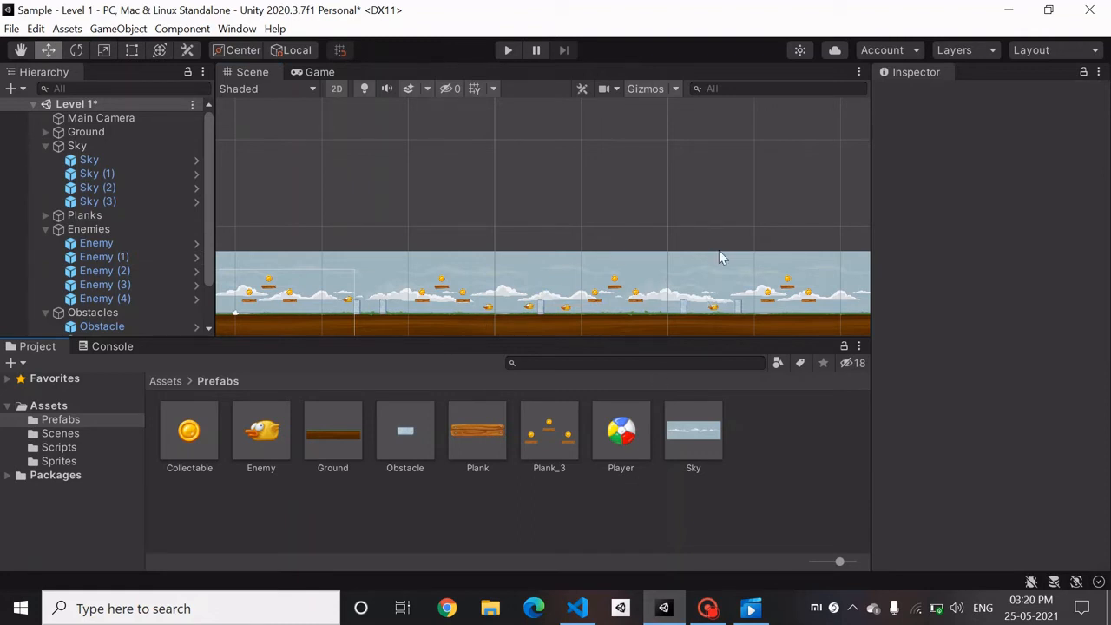
Run the Level 1 scene in Play mode to check it, and stop the playback
{"action": "scroll", "coordinate": [727, 272], "scroll_direction": "down", "scroll_amount": 2}
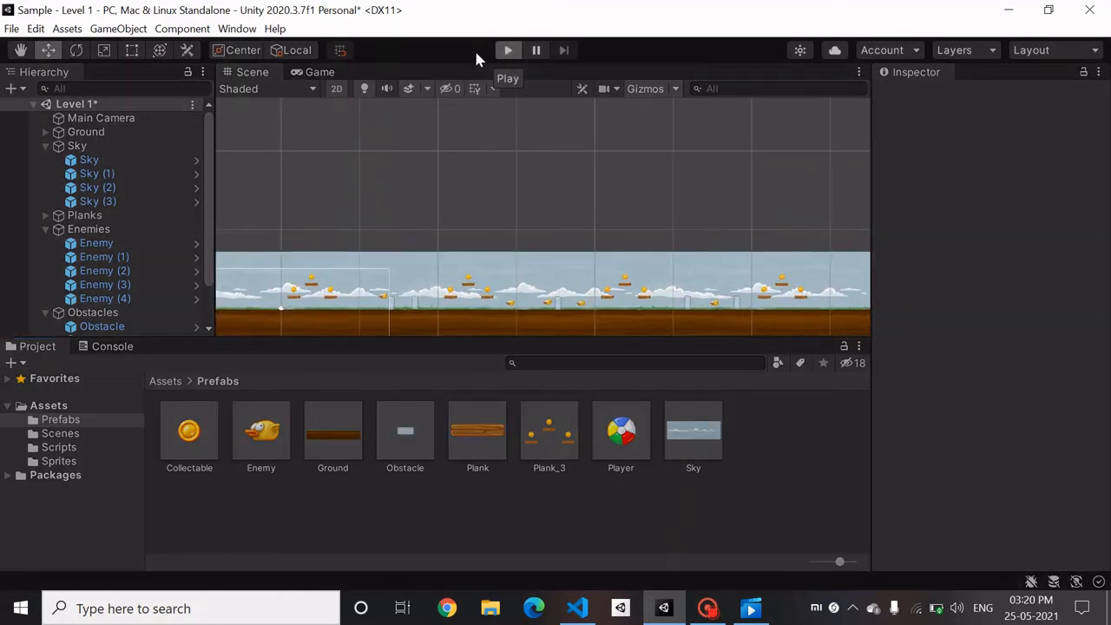
{"action": "key", "text": "ctrl+p"}
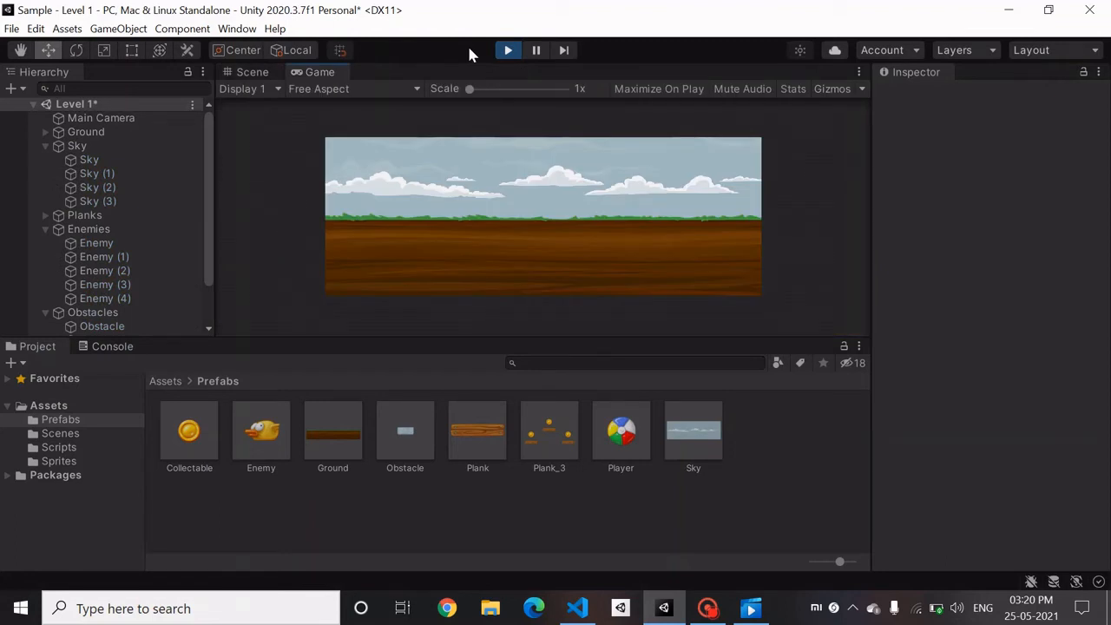
{"action": "left_click", "coordinate": [507, 50]}
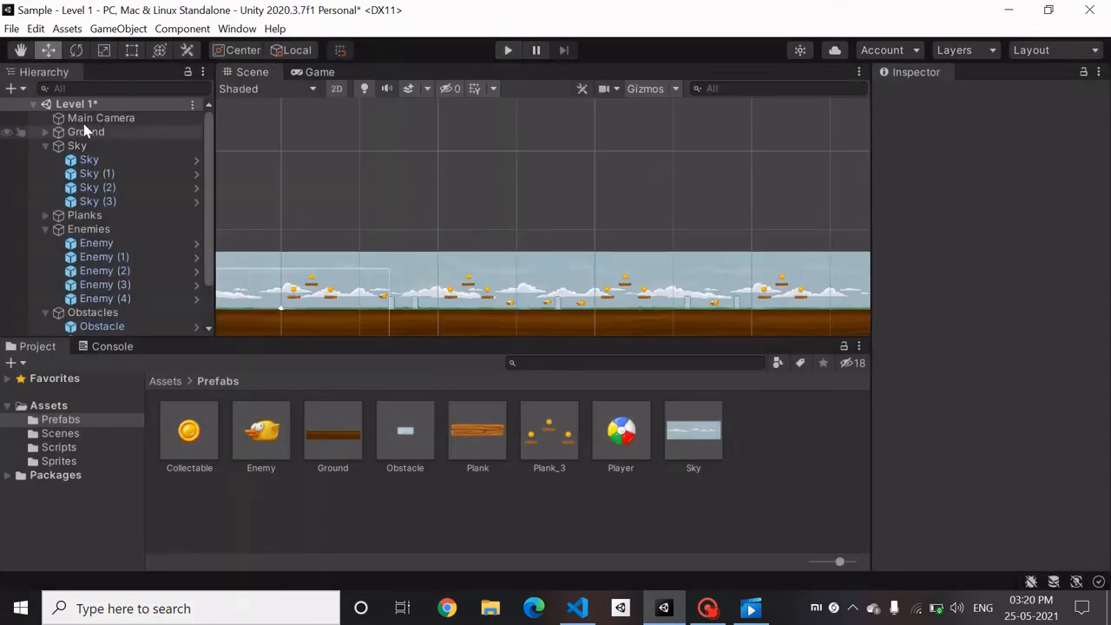
Collapse the Sky, Enemies and Obstacles groups in the Hierarchy
{"action": "left_click", "coordinate": [45, 146]}
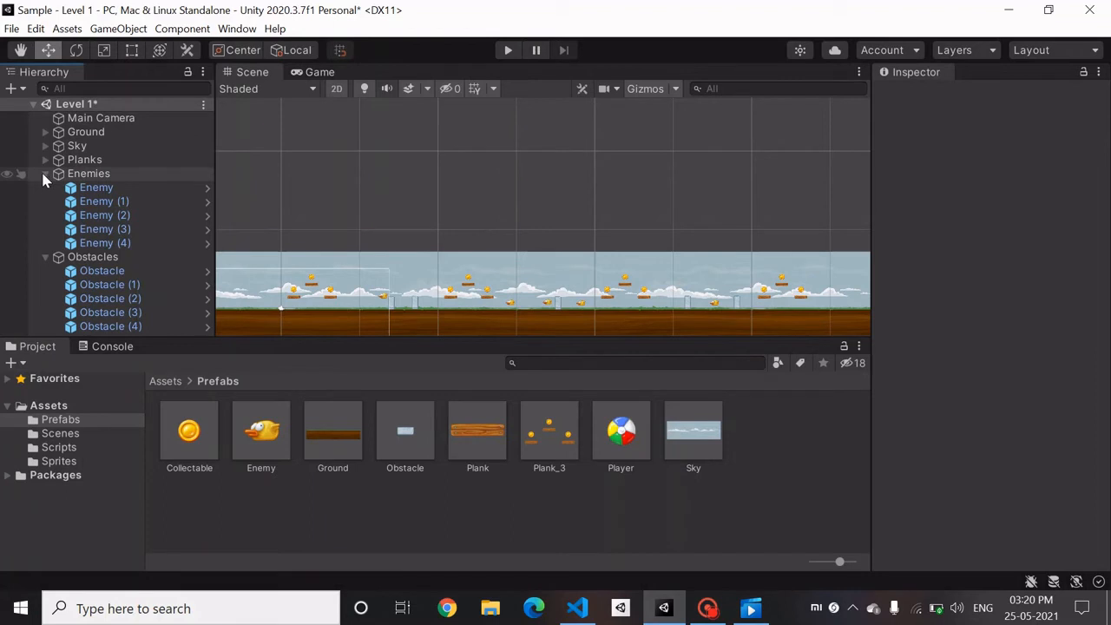
{"action": "left_click", "coordinate": [45, 174]}
{"action": "left_click", "coordinate": [45, 188]}
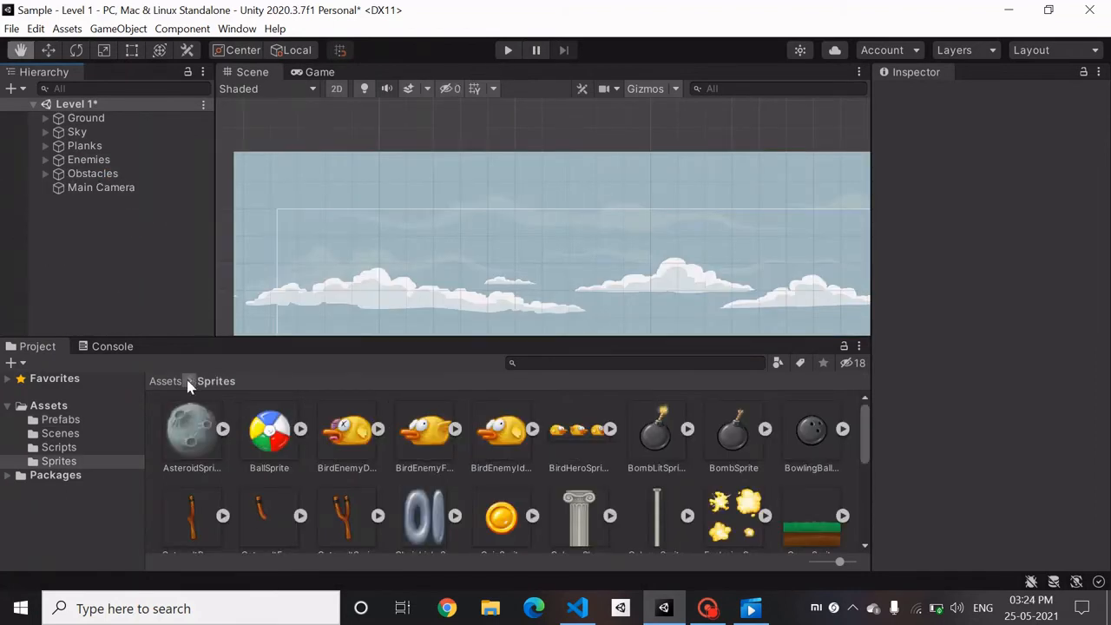
Add the Player prefab to the root of the Level 1 scene and frame it in the Scene view
{"action": "left_click", "coordinate": [164, 381]}
{"action": "double_click", "coordinate": [198, 432]}
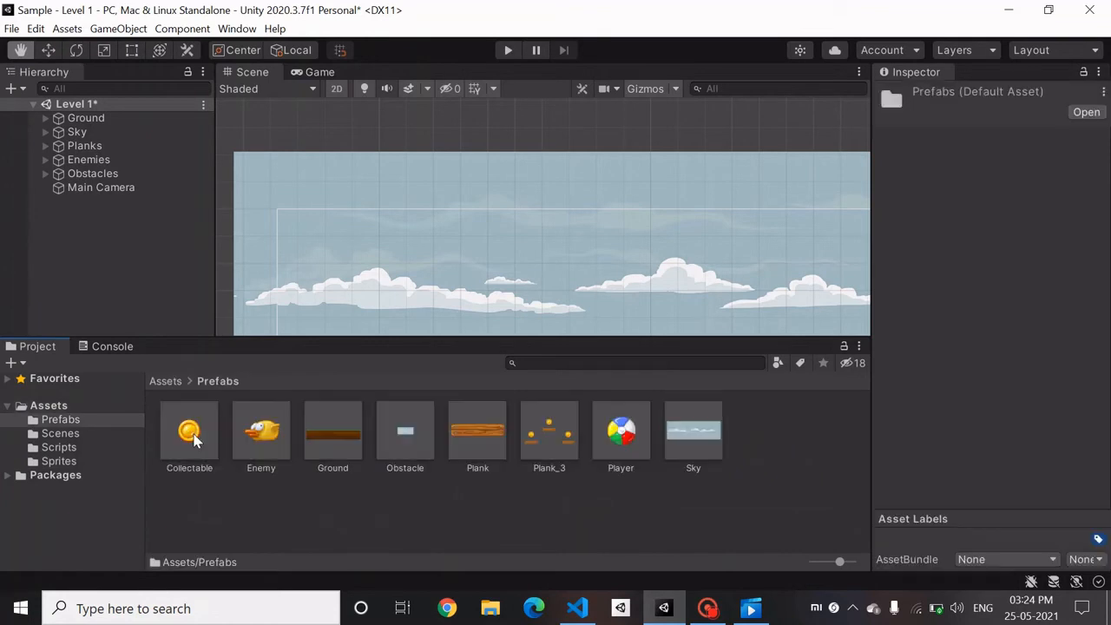
{"action": "left_click_drag", "start_coordinate": [595, 443], "coordinate": [69, 260]}
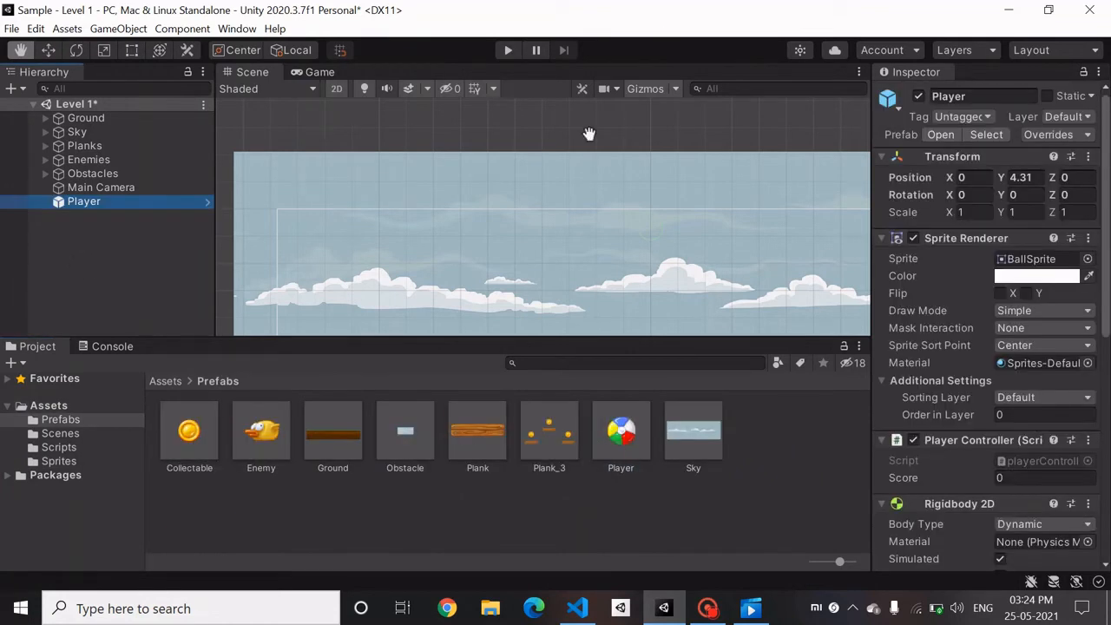
{"action": "double_click", "coordinate": [148, 205]}
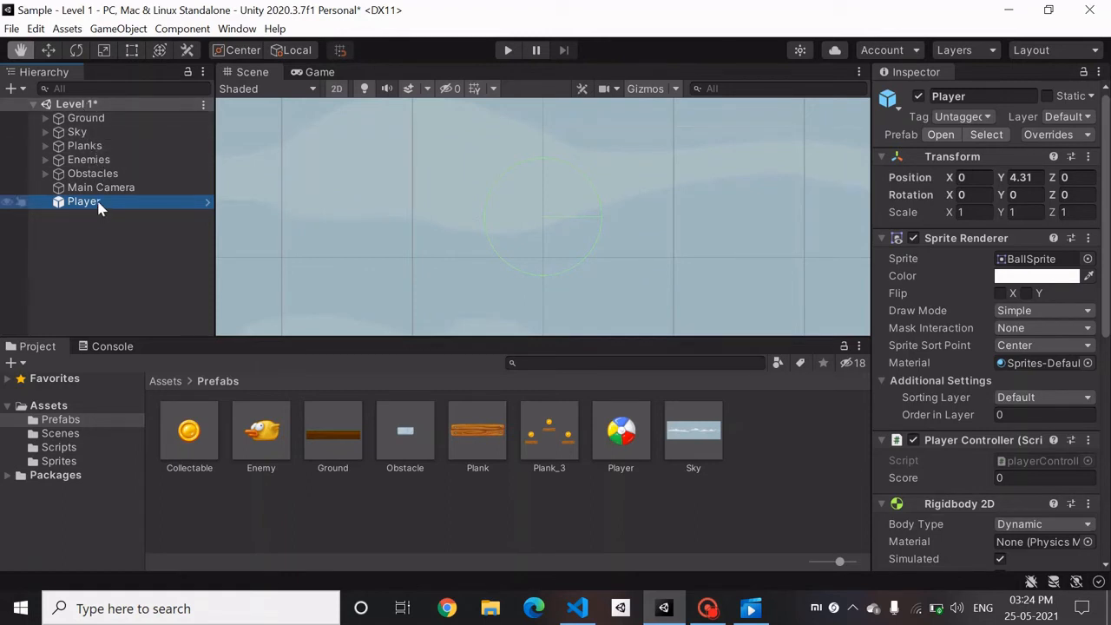
Set the Player sprite's Order in Layer to 1
{"action": "left_click_drag", "start_coordinate": [98, 207], "coordinate": [70, 205]}
{"action": "left_click", "coordinate": [1049, 414]}
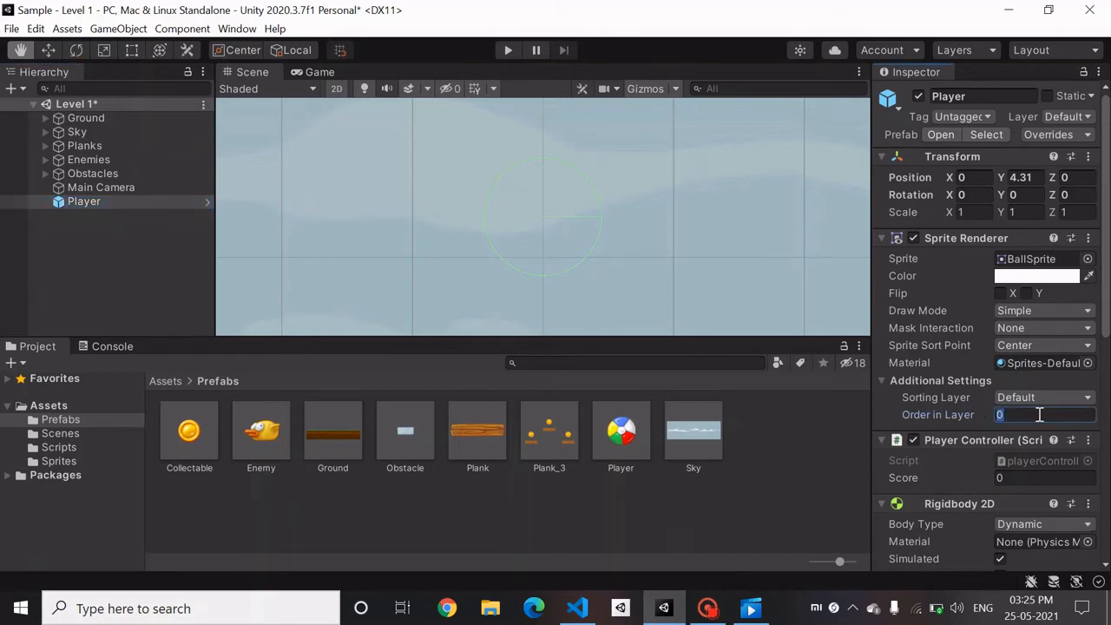
{"action": "type", "text": "1"}
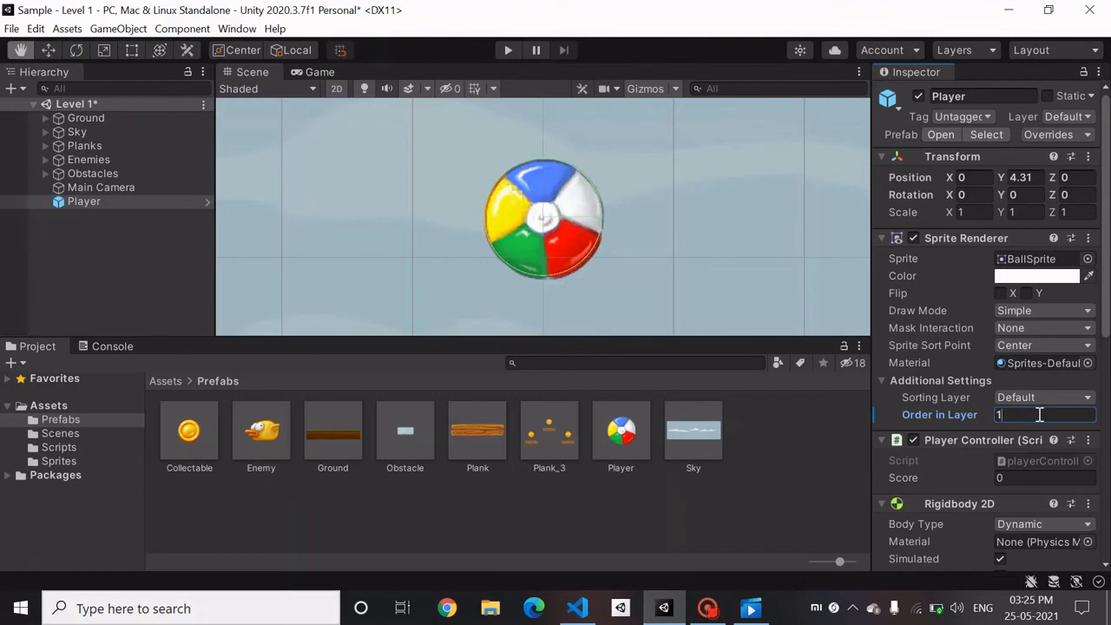
{"action": "scroll", "coordinate": [620, 236], "scroll_direction": "down", "scroll_amount": 10}
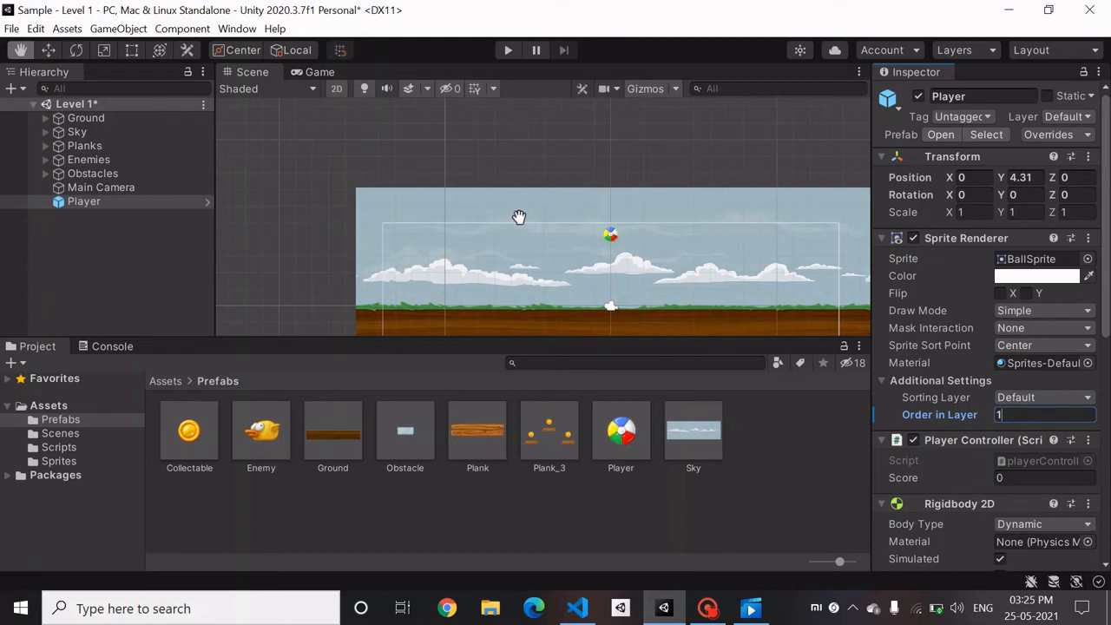
Set the Player's Y position to 2, run the scene in Play mode to check it, and stop the playback
{"action": "left_click", "coordinate": [1038, 176]}
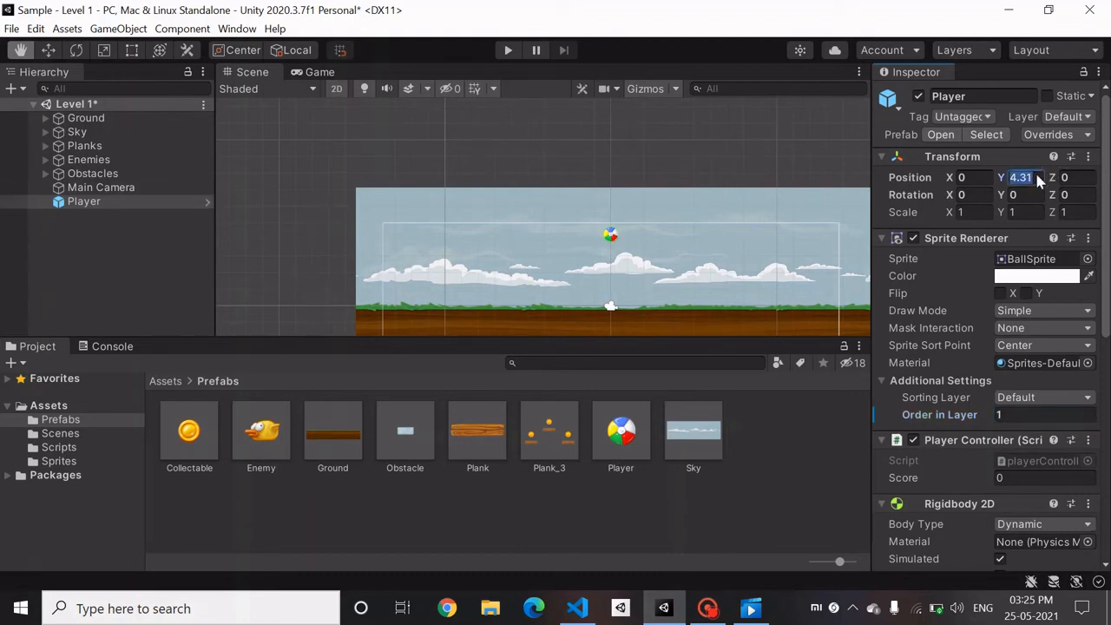
{"action": "type", "text": "3"}
{"action": "key", "text": "BackSpace"}
{"action": "type", "text": "2"}
{"action": "left_click", "coordinate": [507, 50]}
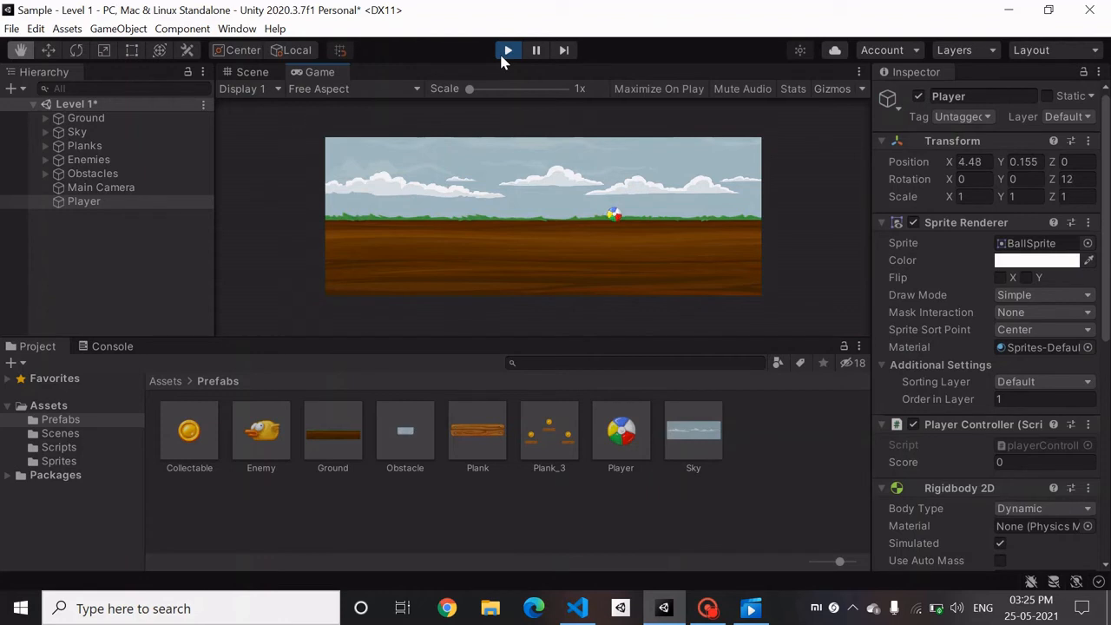
{"action": "left_click", "coordinate": [501, 53]}
{"action": "left_click", "coordinate": [106, 121]}
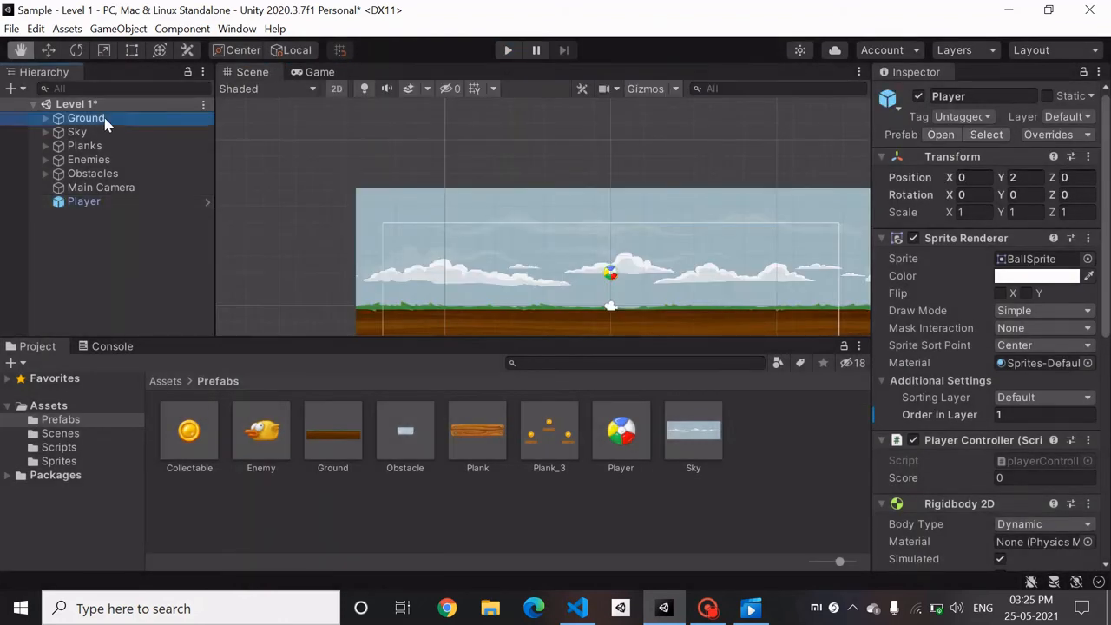
{"action": "left_click_drag", "start_coordinate": [83, 132], "coordinate": [80, 126]}
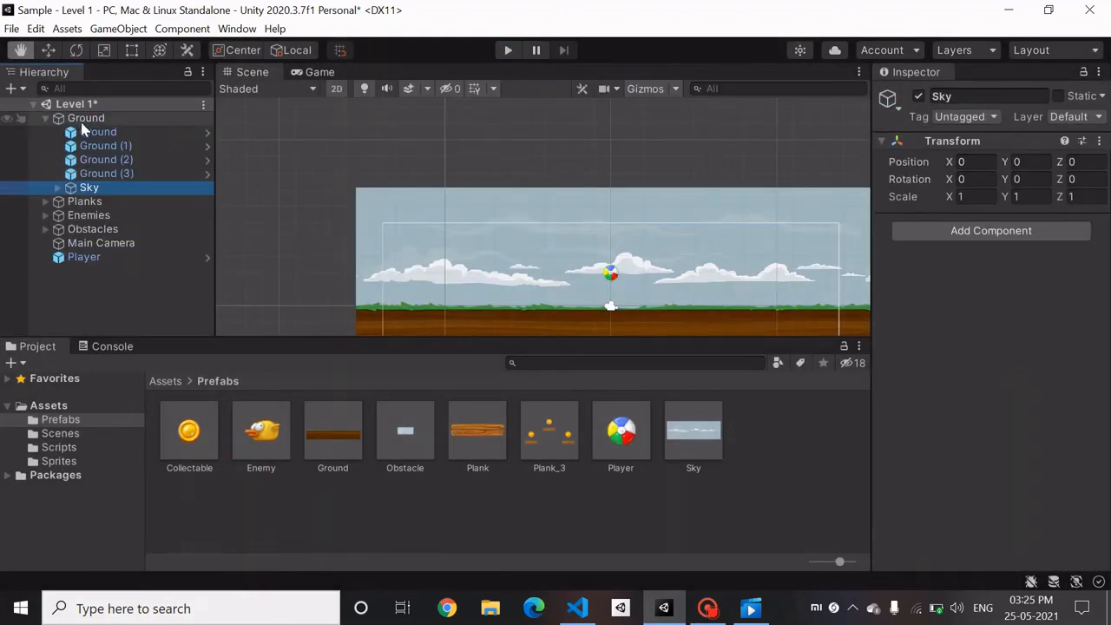
{"action": "key", "text": "ctrl+z"}
{"action": "left_click", "coordinate": [93, 313]}
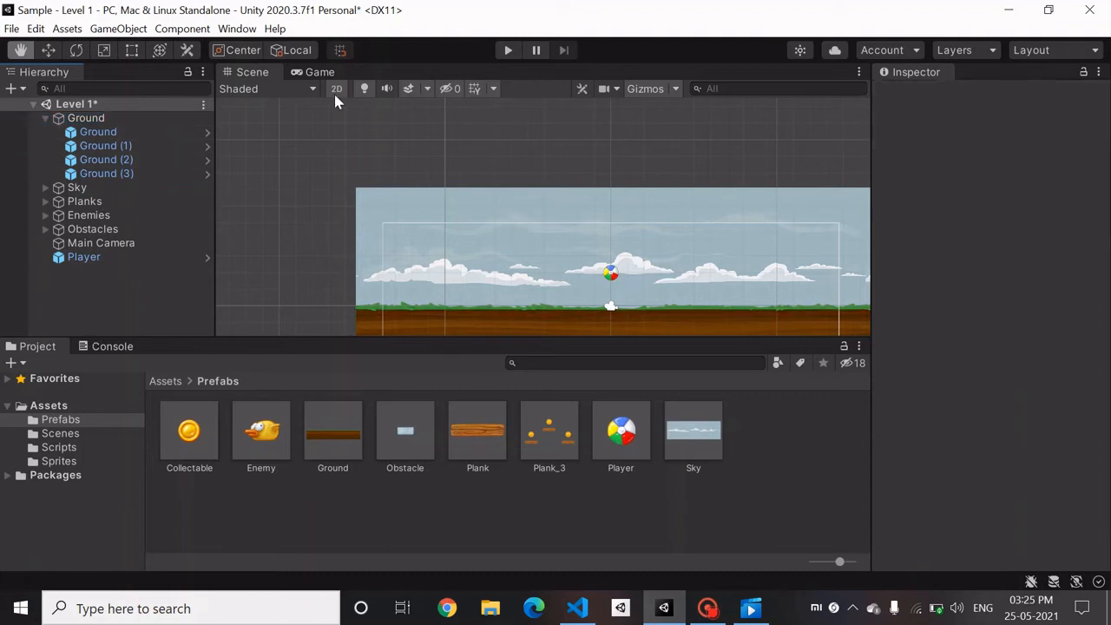
Run the scene in Play mode, roll the player ball in both directions, and stop the playback
{"action": "left_click", "coordinate": [508, 52]}
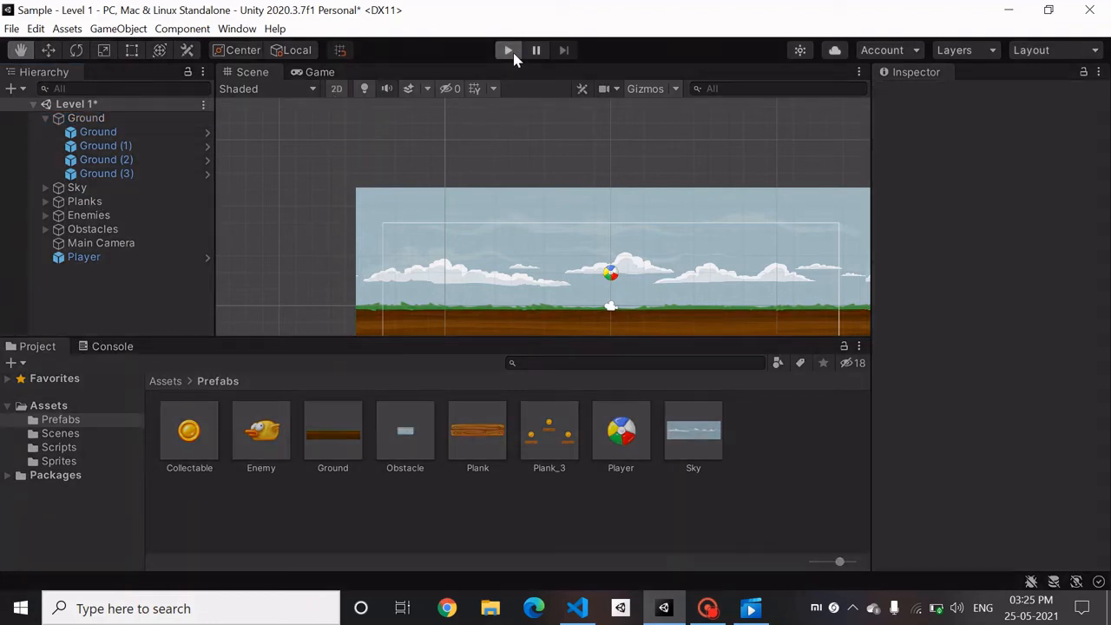
{"action": "left_click", "coordinate": [508, 51]}
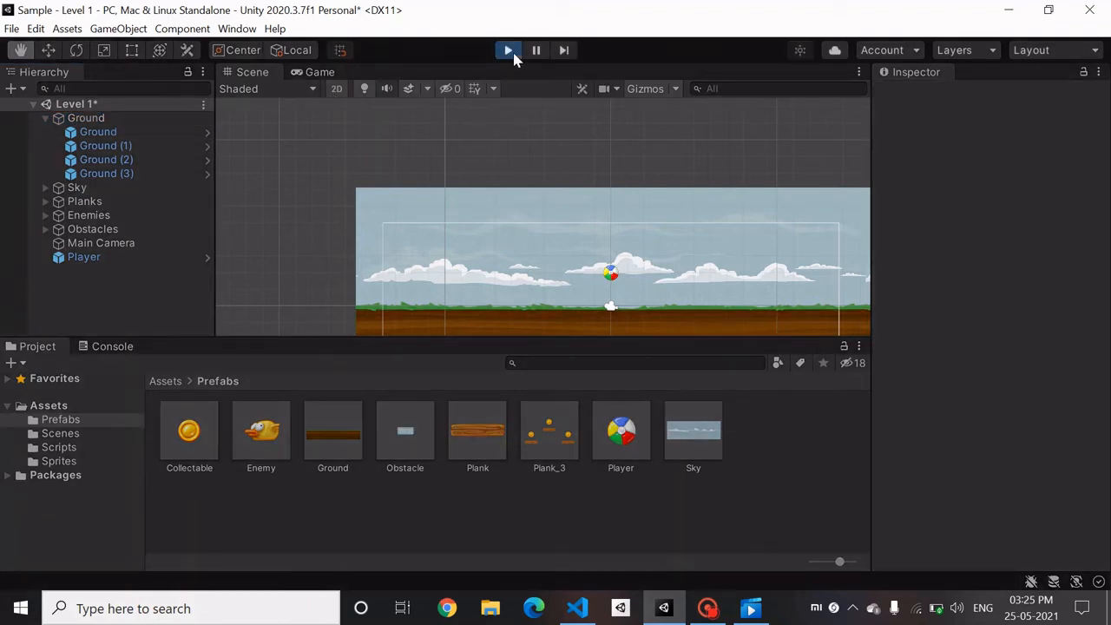
{"action": "key", "text": "Right"}
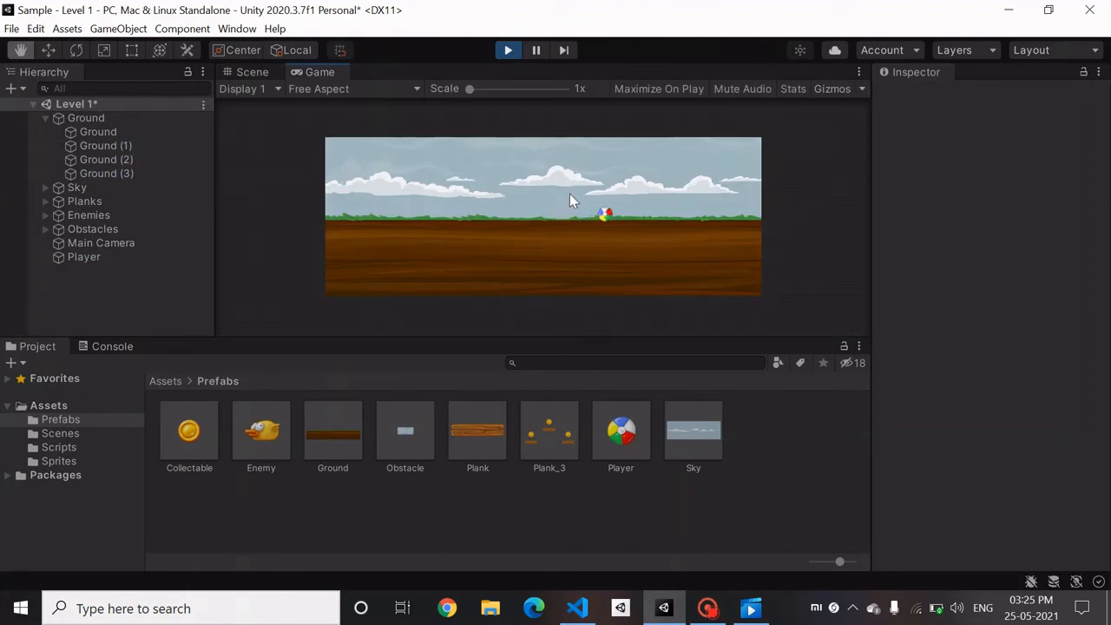
{"action": "key", "text": "Left"}
{"action": "key", "text": "Right"}
{"action": "left_click", "coordinate": [508, 50]}
Try nesting Main Camera under Player and test how the camera follows the ball in Play mode
{"action": "left_click_drag", "start_coordinate": [130, 245], "coordinate": [85, 261]}
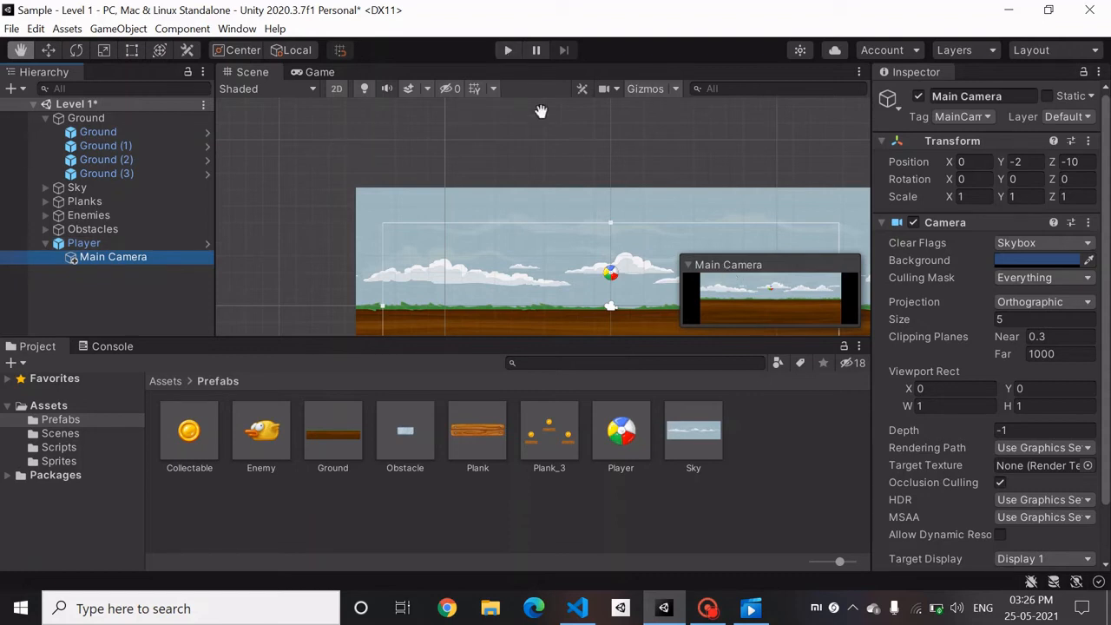
{"action": "left_click", "coordinate": [508, 51]}
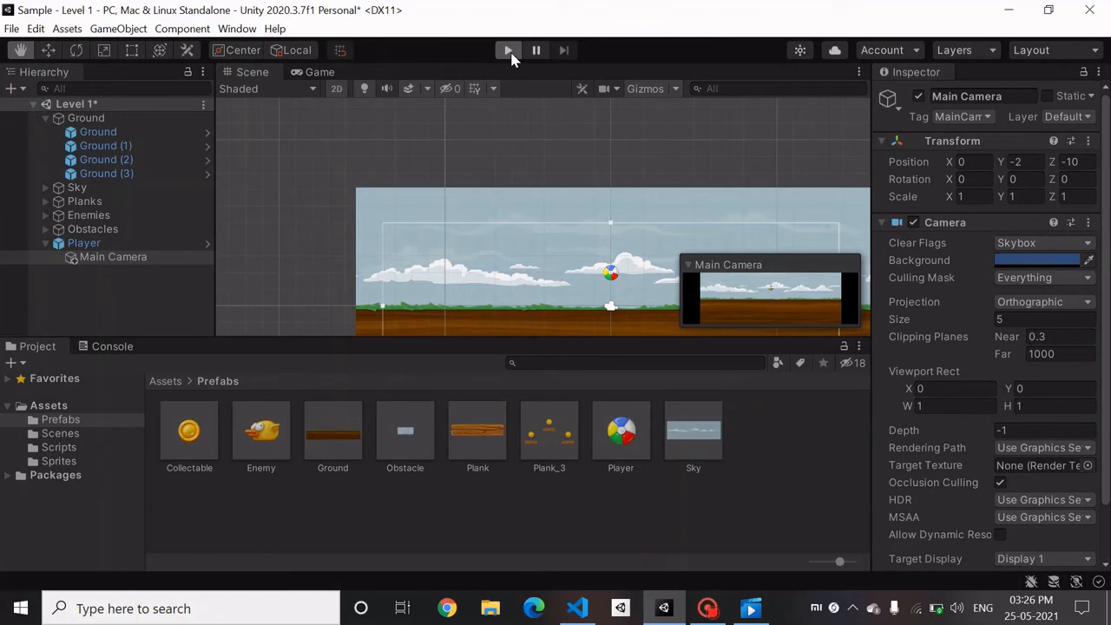
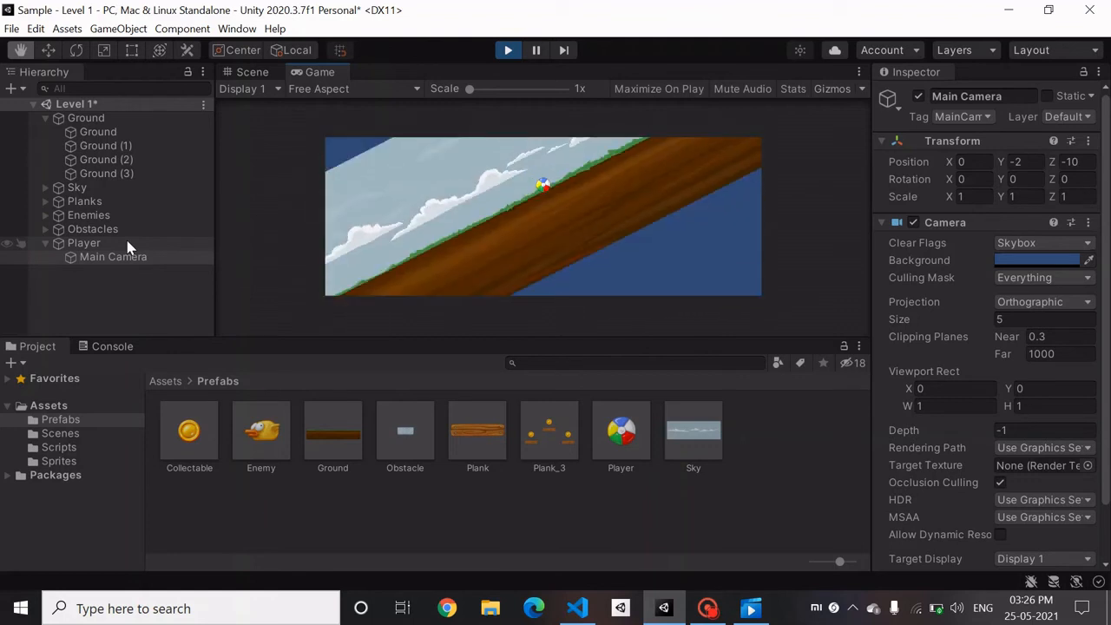
{"action": "left_click", "coordinate": [508, 52]}
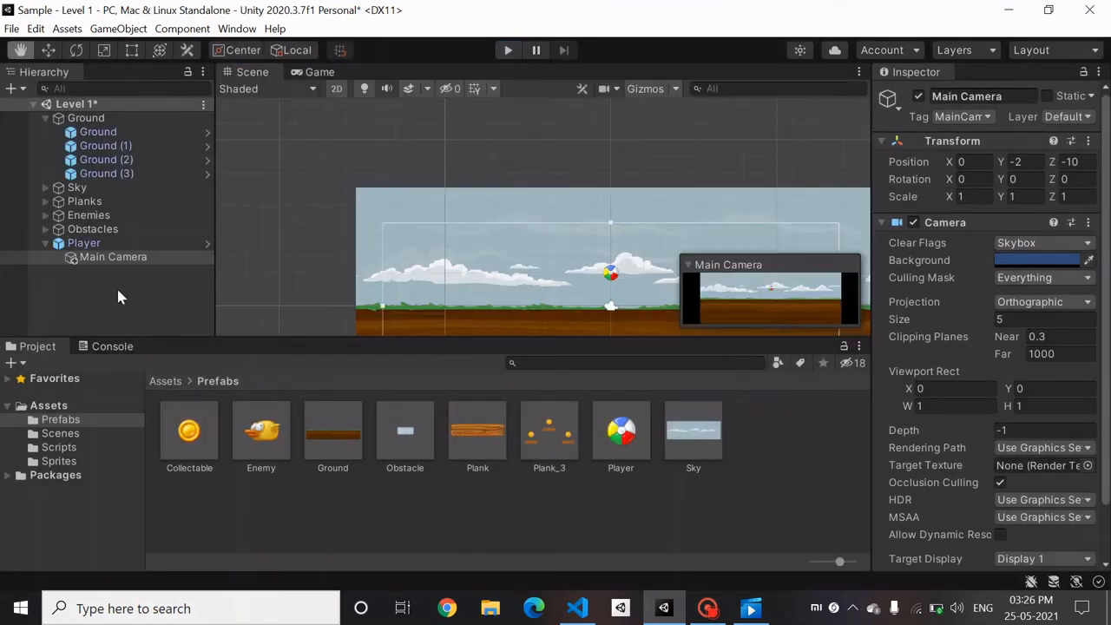
Take Main Camera out of Player and place it as the first object in the Level 1 hierarchy
{"action": "left_click", "coordinate": [112, 296]}
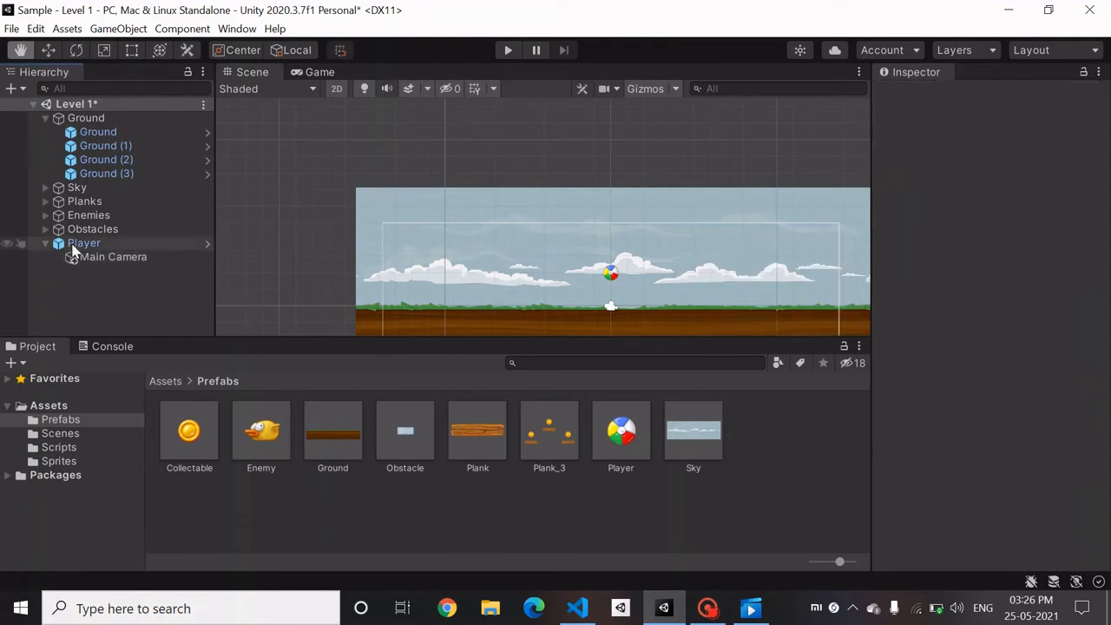
{"action": "left_click_drag", "start_coordinate": [85, 261], "coordinate": [82, 105]}
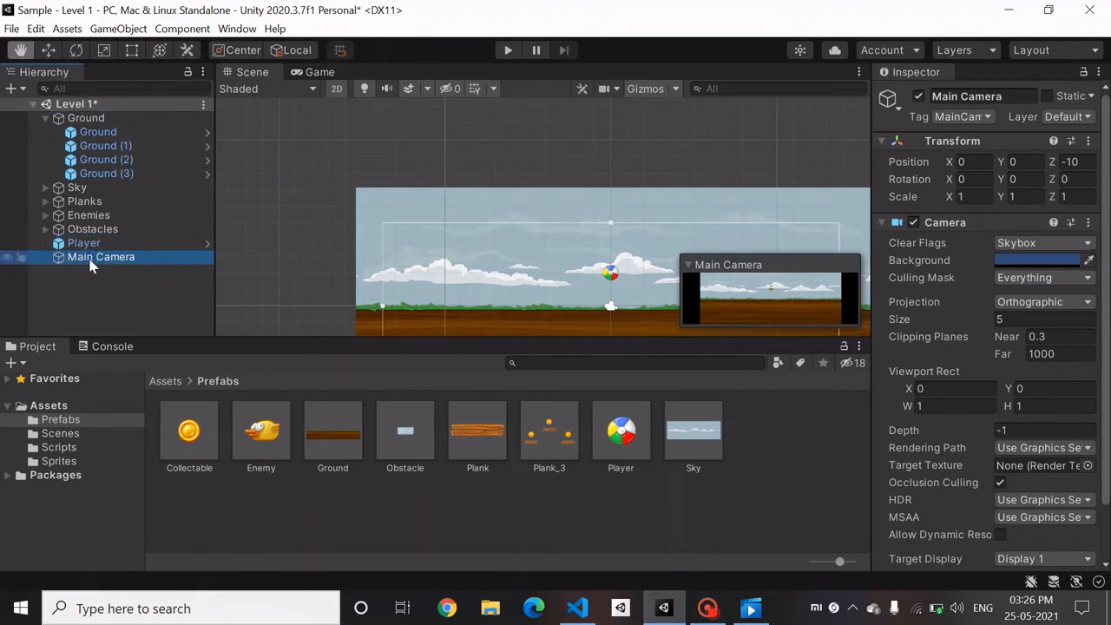
{"action": "left_click_drag", "start_coordinate": [89, 260], "coordinate": [81, 115]}
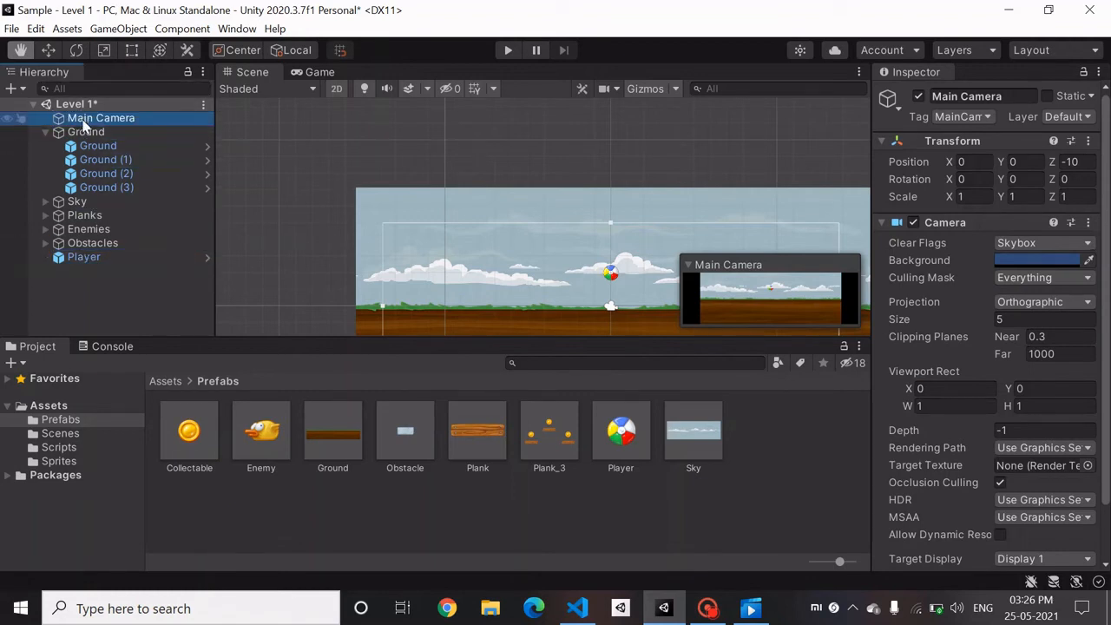
{"action": "left_click", "coordinate": [84, 122]}
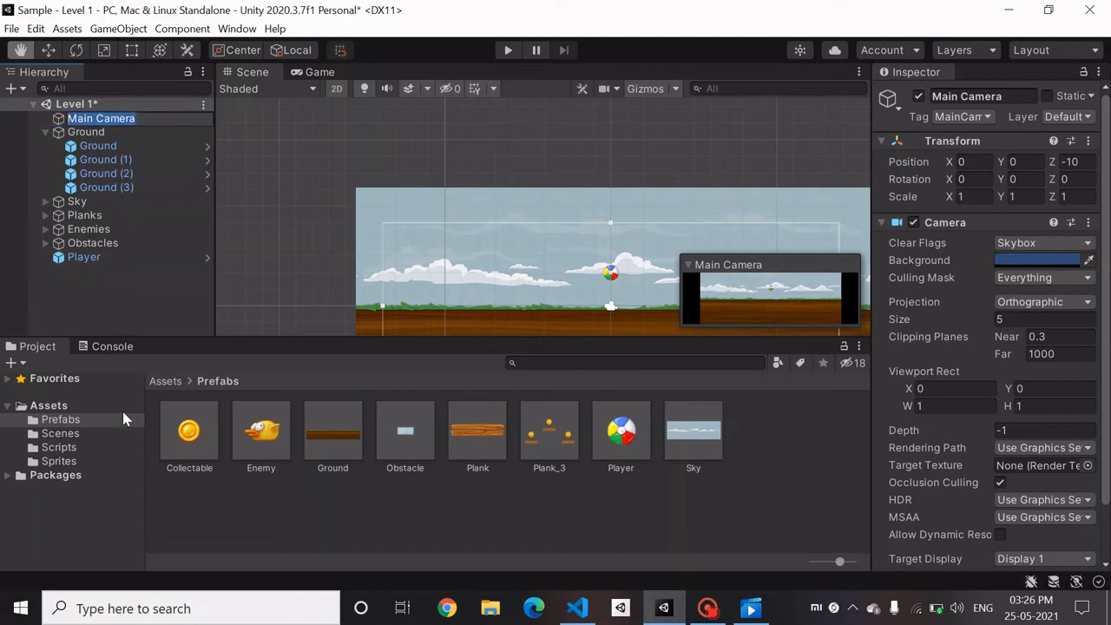
Create a C# script named cameraController in the Scripts folder
{"action": "left_click", "coordinate": [91, 446]}
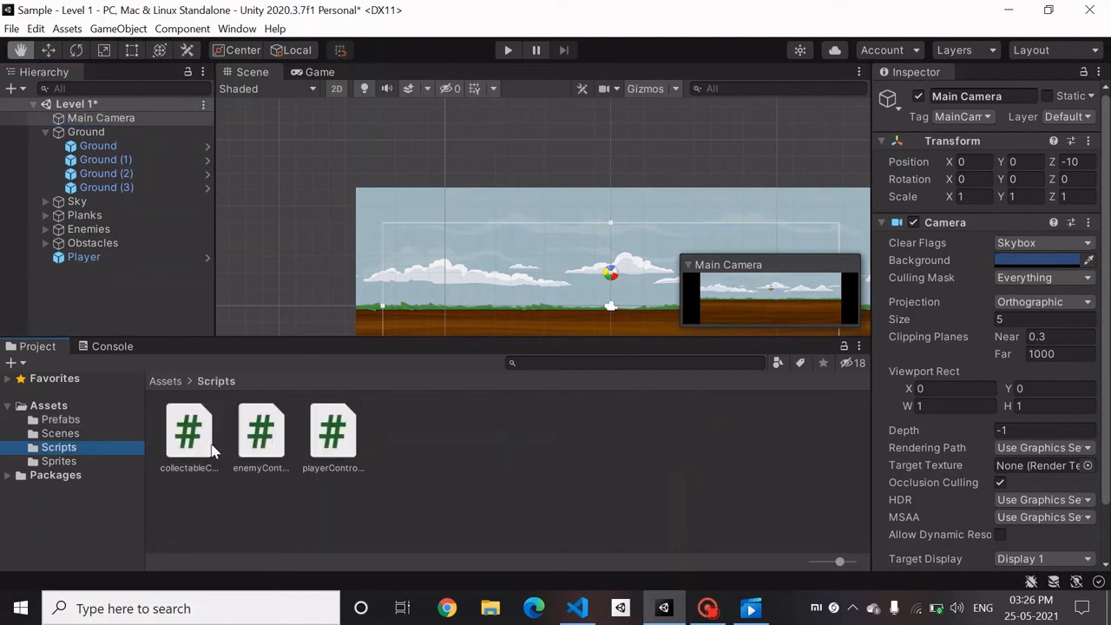
{"action": "right_click", "coordinate": [425, 425]}
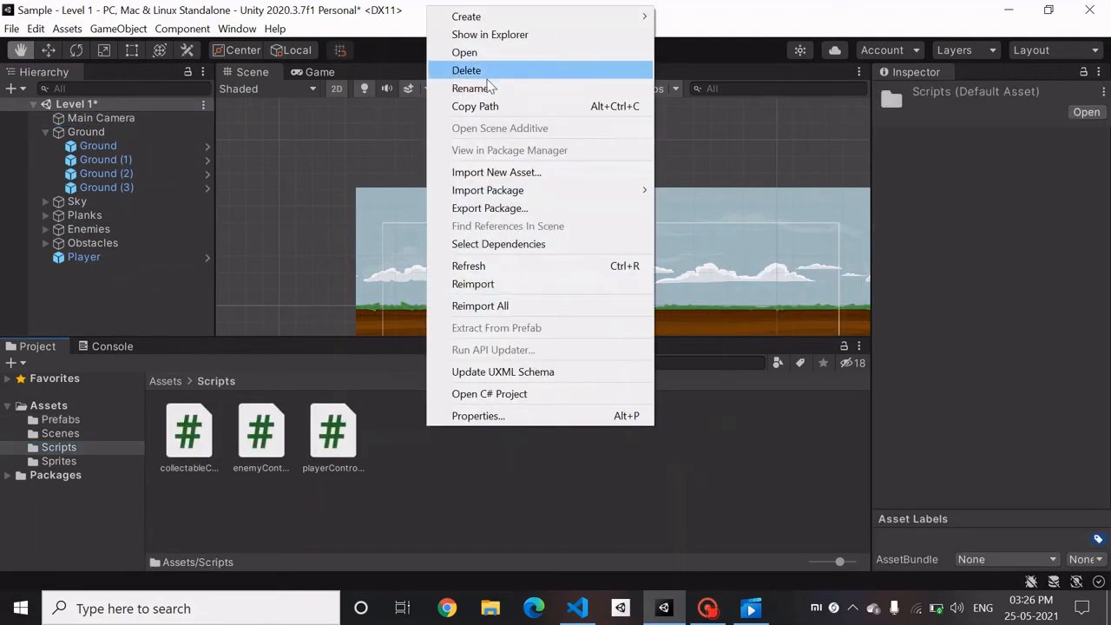
{"action": "mouse_move", "coordinate": [473, 16]}
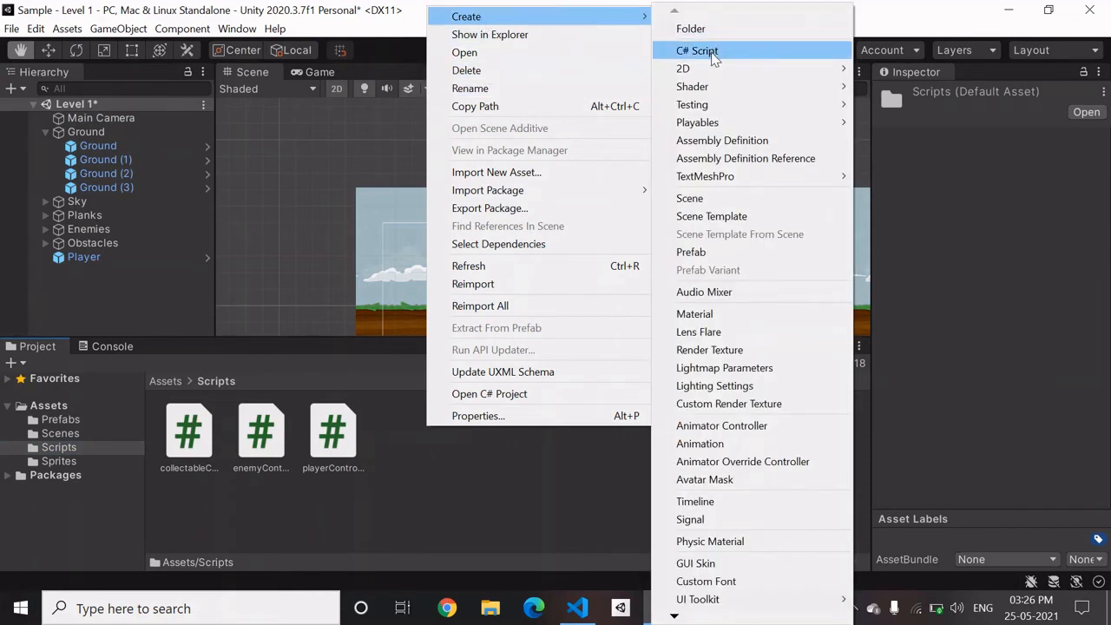
{"action": "left_click", "coordinate": [710, 49]}
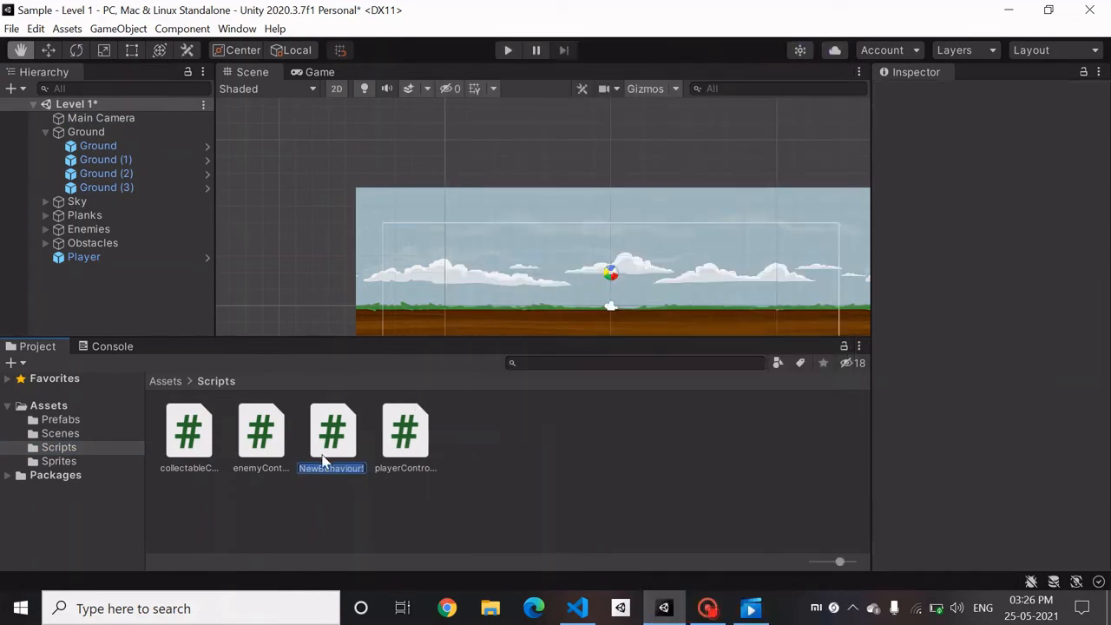
{"action": "type", "text": "ca"}
{"action": "type", "text": "meraController"}
{"action": "key", "text": "Return"}
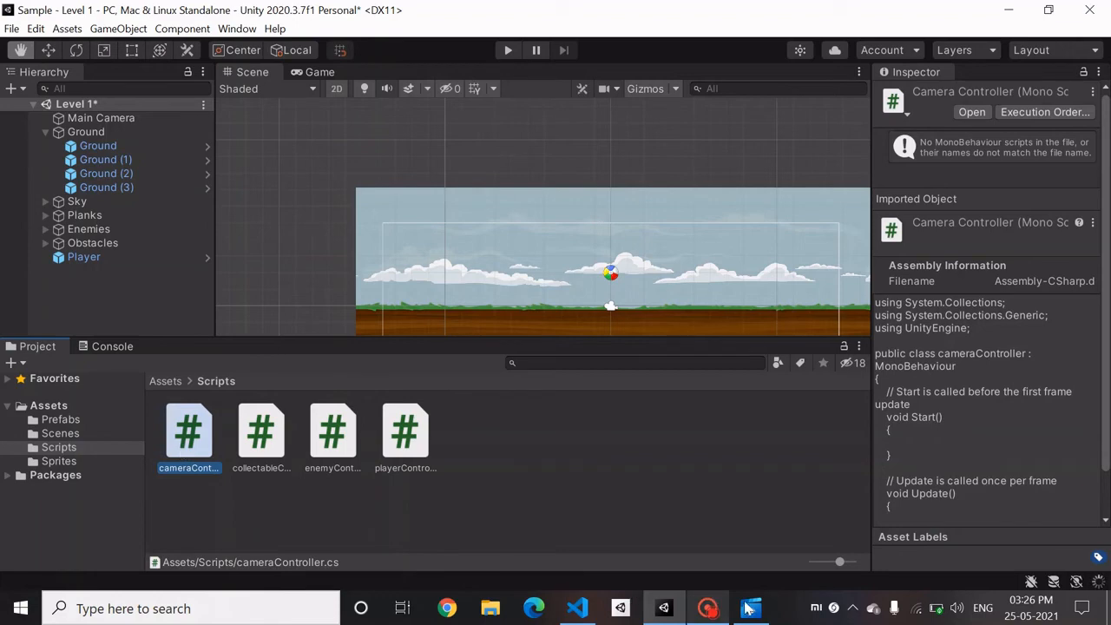
Switch to Visual Studio Code and open cameraController.cs
{"action": "mouse_move", "coordinate": [748, 607]}
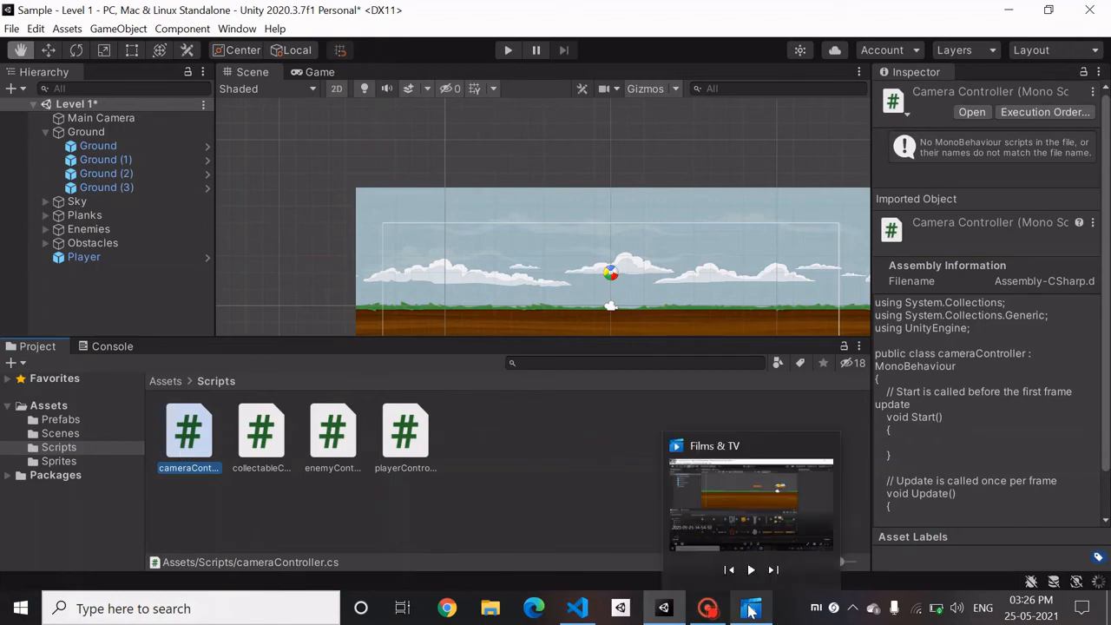
{"action": "left_click", "coordinate": [577, 607]}
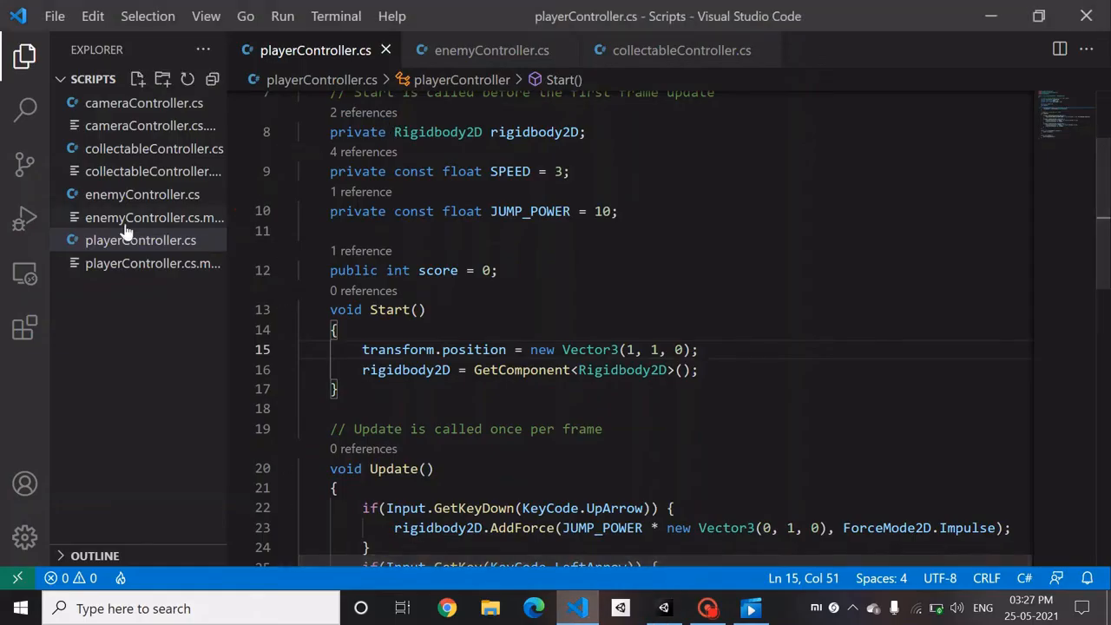
{"action": "left_click", "coordinate": [113, 104]}
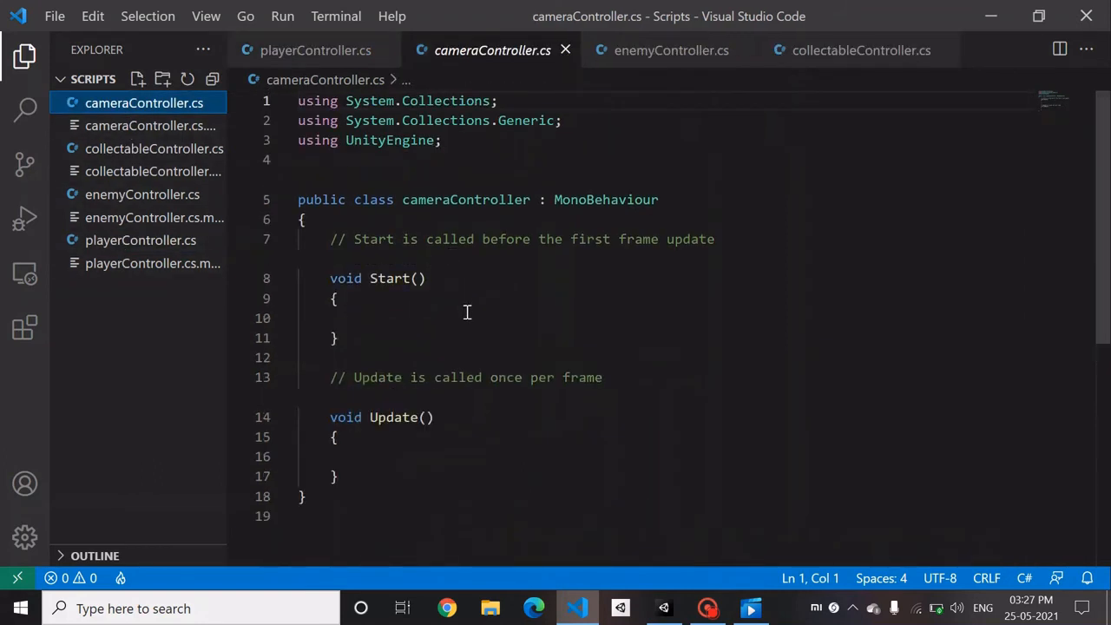
Write GameObject.Find("Player") inside the Start() method and insert an empty line above the method
{"action": "left_click", "coordinate": [531, 257]}
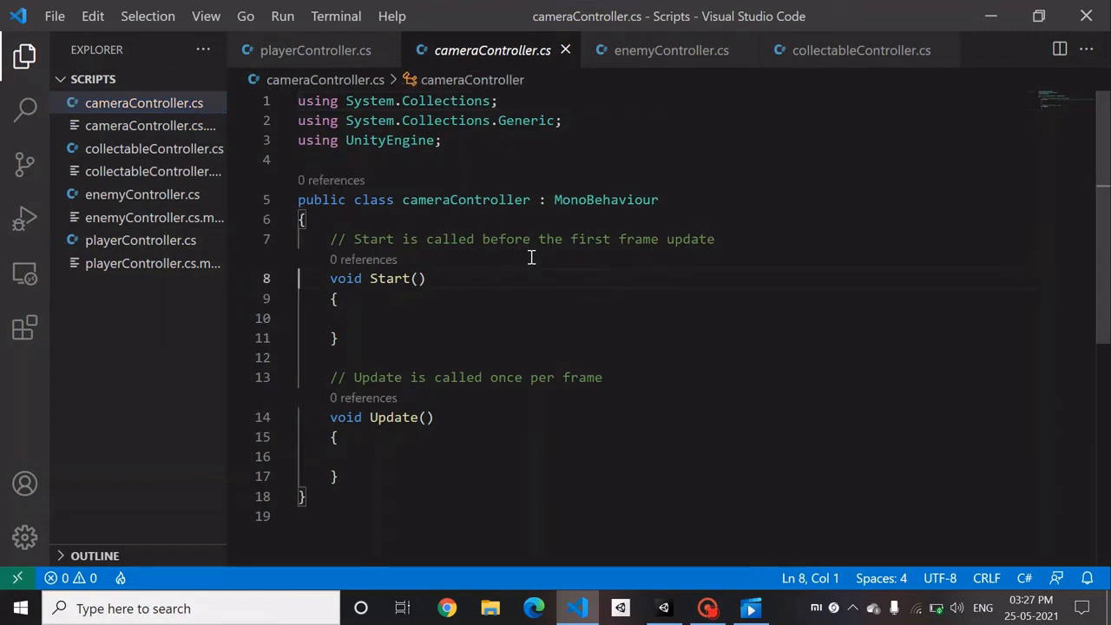
{"action": "key", "text": "Up"}
{"action": "key", "text": "Down"}
{"action": "key", "text": "Down"}
{"action": "left_click", "coordinate": [525, 310]}
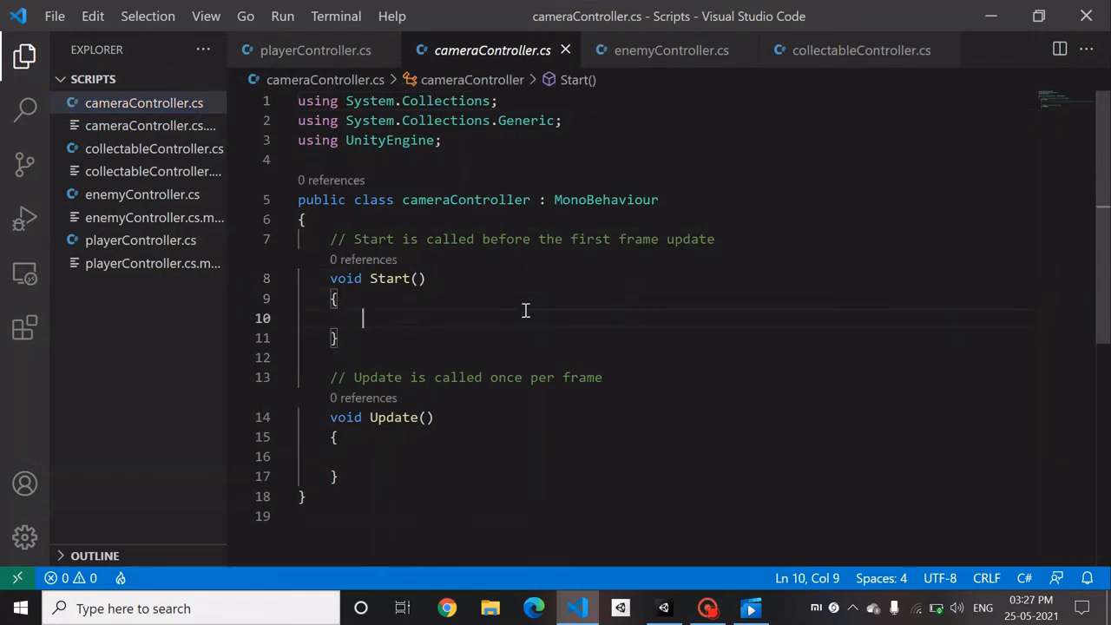
{"action": "type", "text": "Game"}
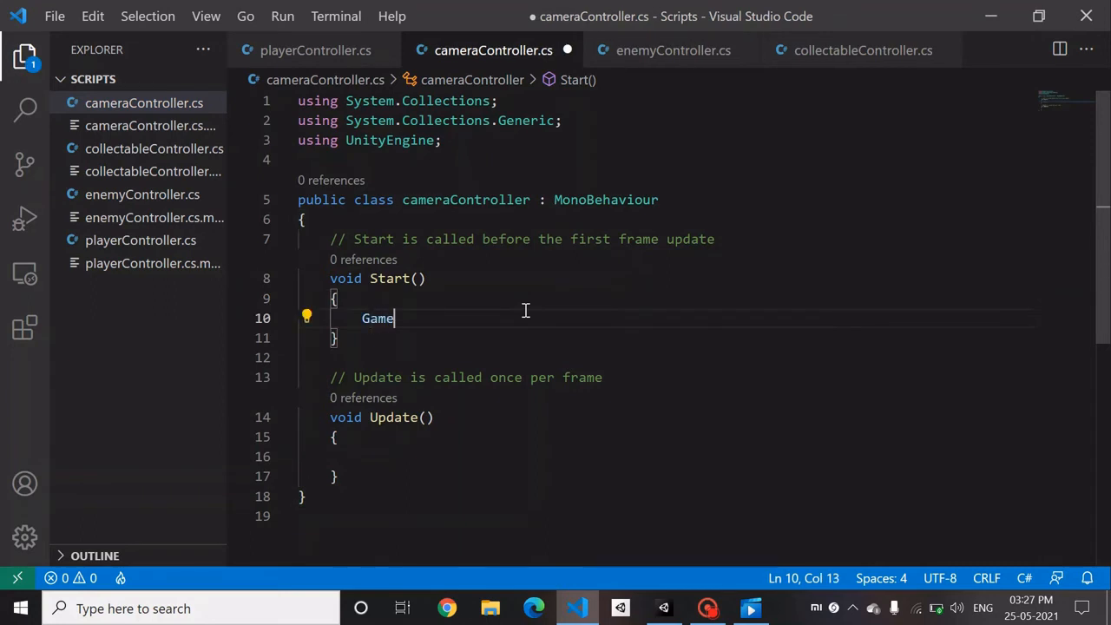
{"action": "type", "text": "oObjec"}
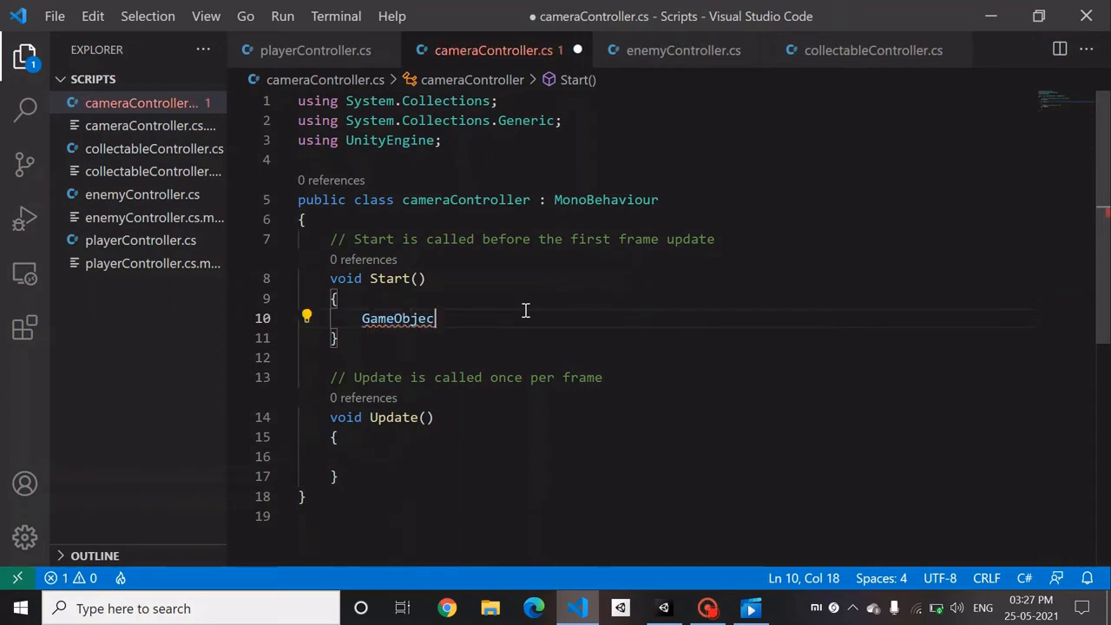
{"action": "type", "text": "t.Find("}
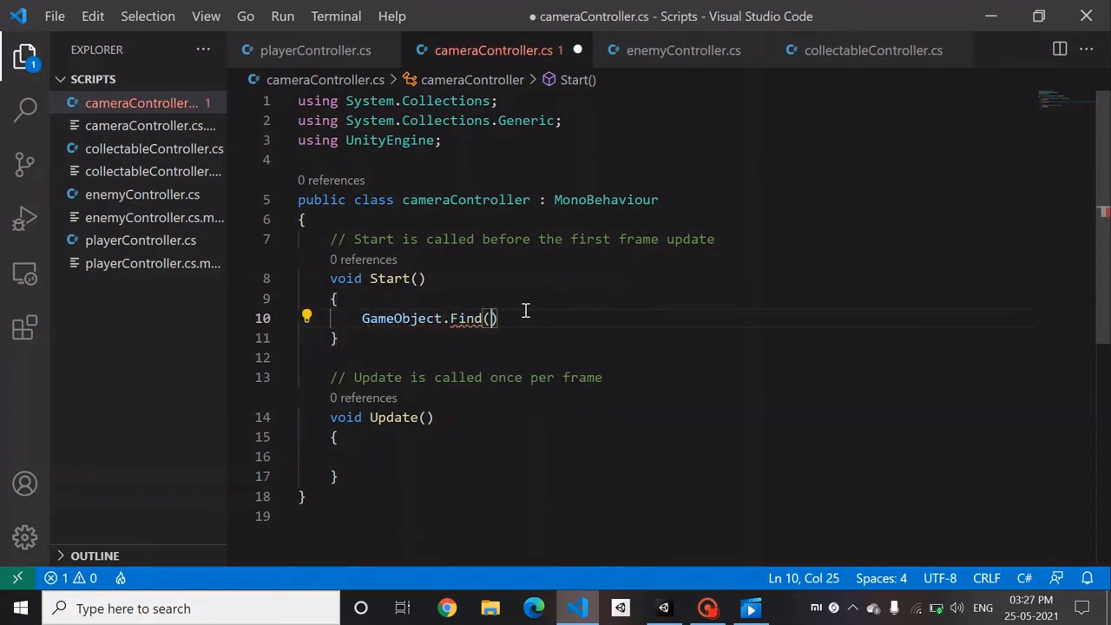
{"action": "type", "text": "\"Player\""}
{"action": "left_click", "coordinate": [752, 243]}
{"action": "key", "text": "Return"}
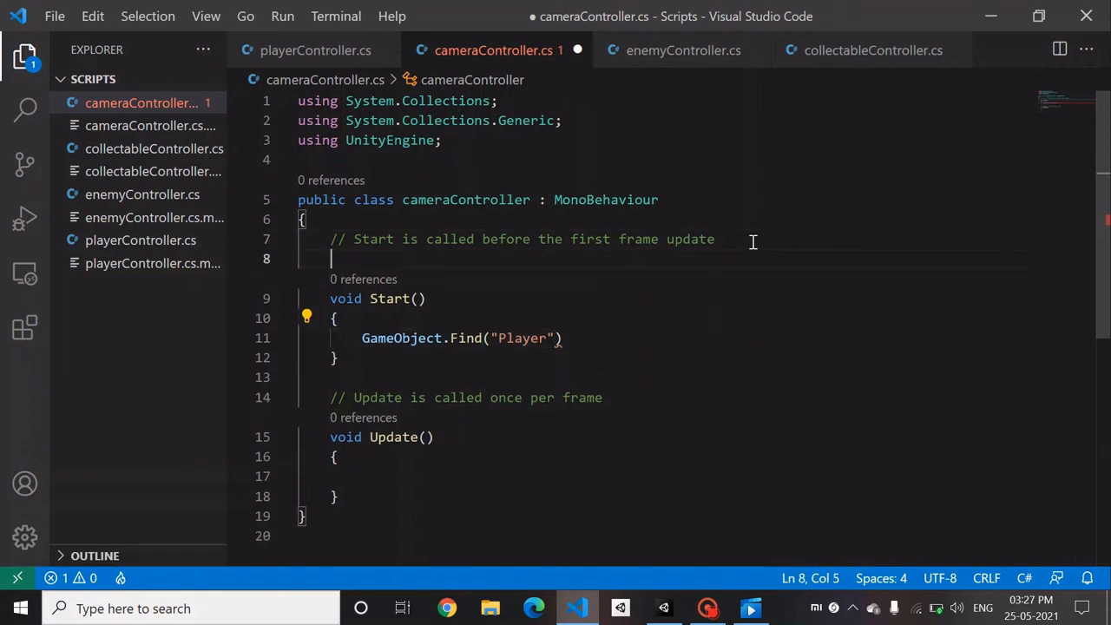
{"action": "type", "text": "g"}
{"action": "key", "text": "BackSpace"}
{"action": "type", "text": "Game"}
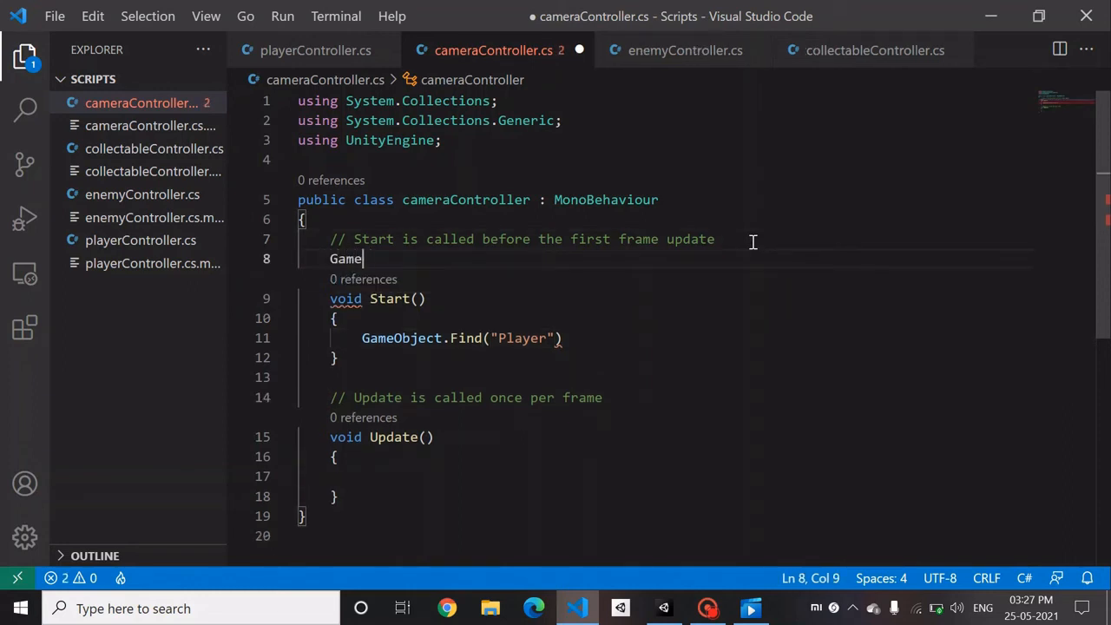
{"action": "type", "text": "Object"}
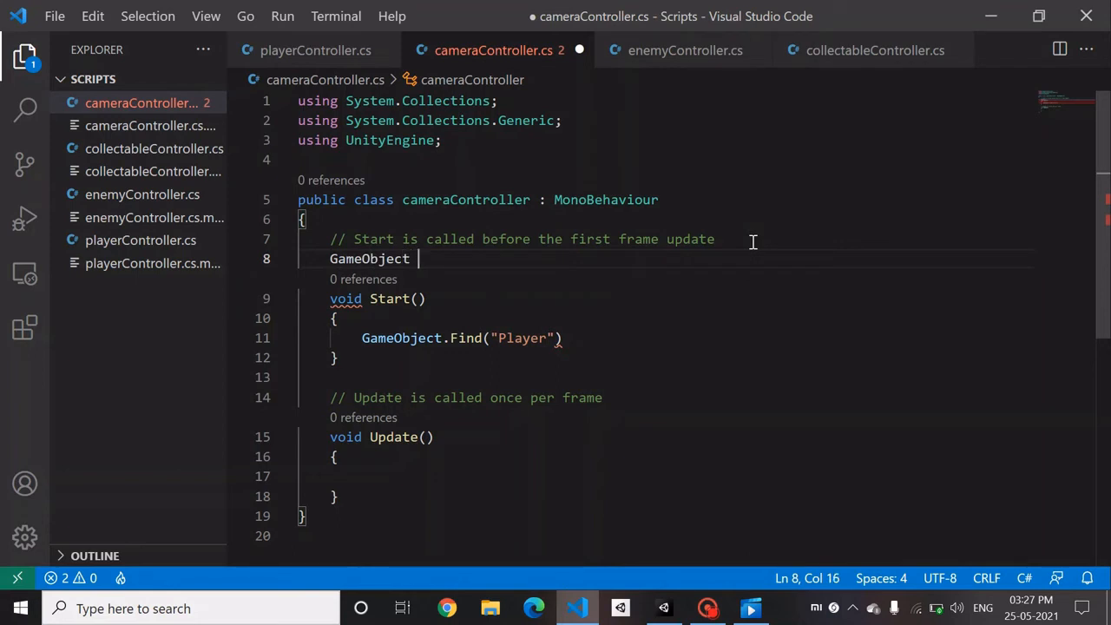
{"action": "key", "text": "BackSpace"}
{"action": "key", "text": "BackSpace"}
{"action": "key", "text": "BackSpace"}
{"action": "key", "text": "BackSpace"}
{"action": "key", "text": "BackSpace"}
{"action": "key", "text": "BackSpace"}
{"action": "key", "text": "BackSpace"}
{"action": "key", "text": "BackSpace"}
{"action": "key", "text": "BackSpace"}
{"action": "key", "text": "BackSpace"}
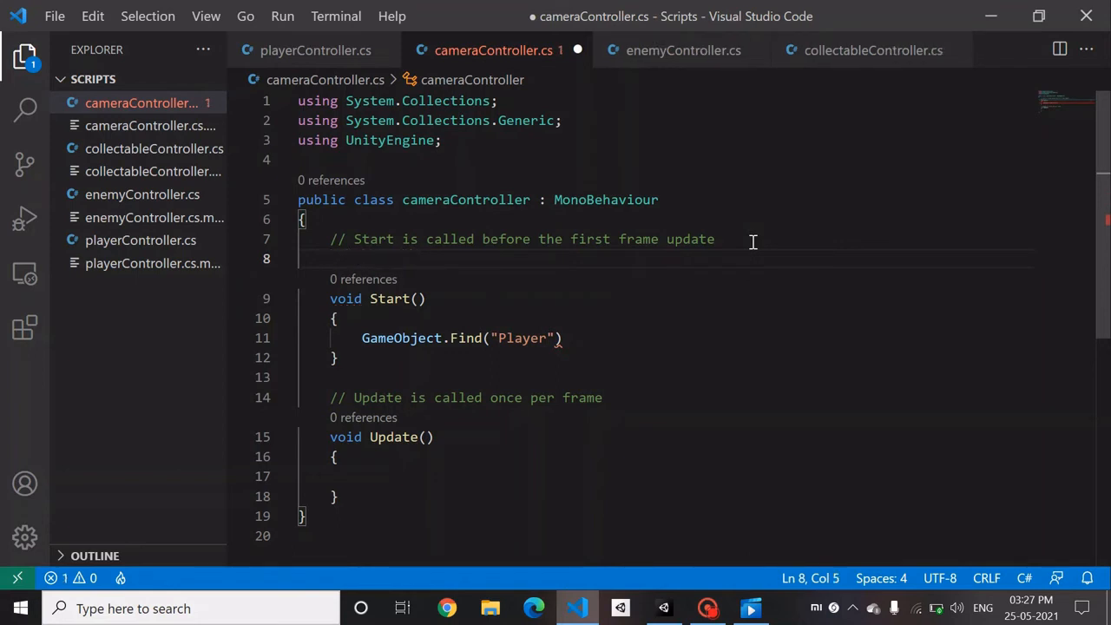
Declare a Transform variable named playerTransform above the Start() method
{"action": "type", "text": "Transfro"}
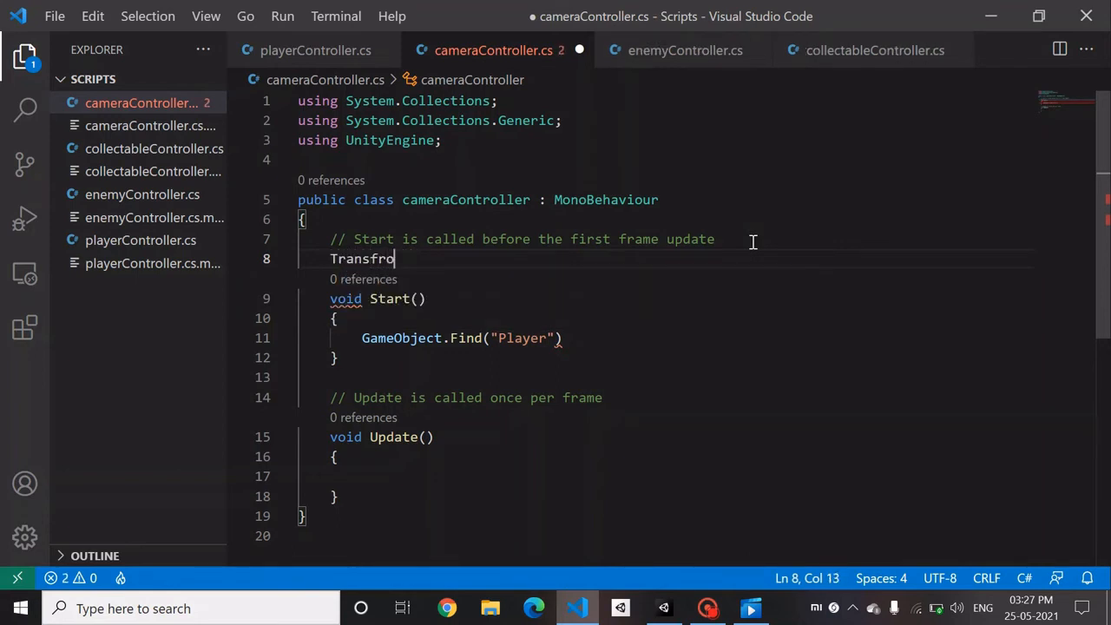
{"action": "key", "text": "BackSpace"}
{"action": "key", "text": "BackSpace"}
{"action": "type", "text": "orm"}
{"action": "key", "text": "alt+Tab"}
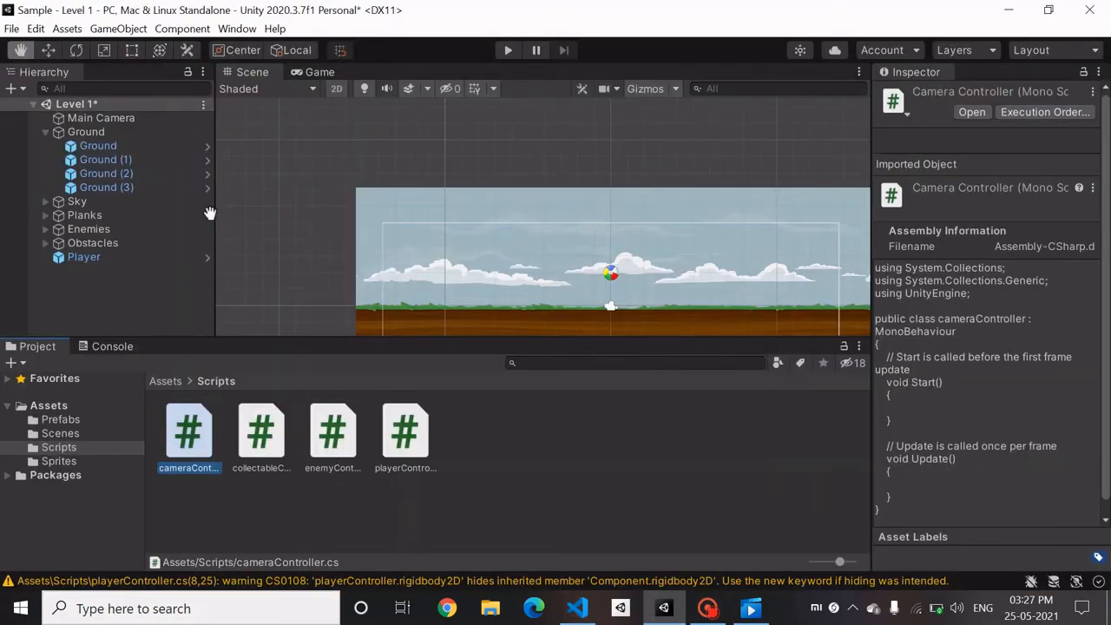
{"action": "left_click", "coordinate": [116, 119]}
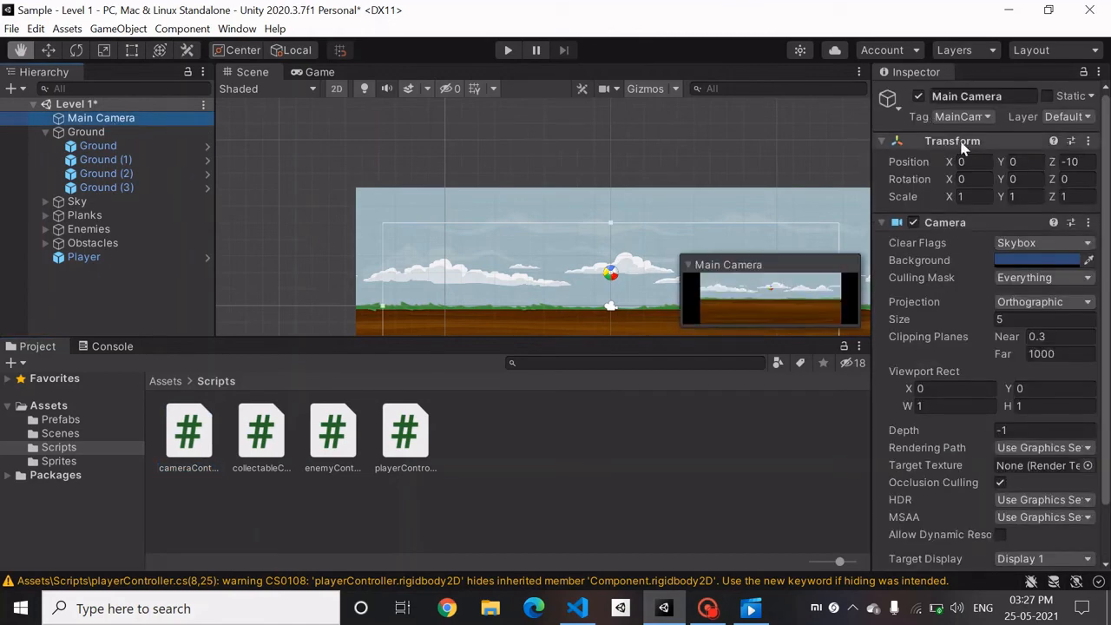
{"action": "key", "text": "alt+Tab"}
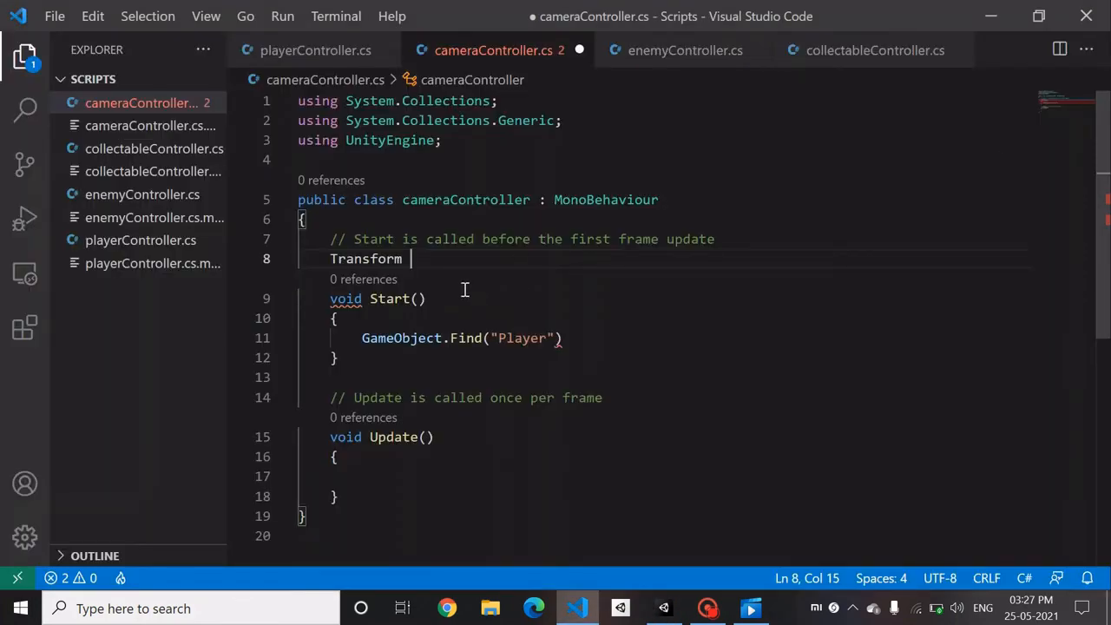
{"action": "type", "text": "playerT"}
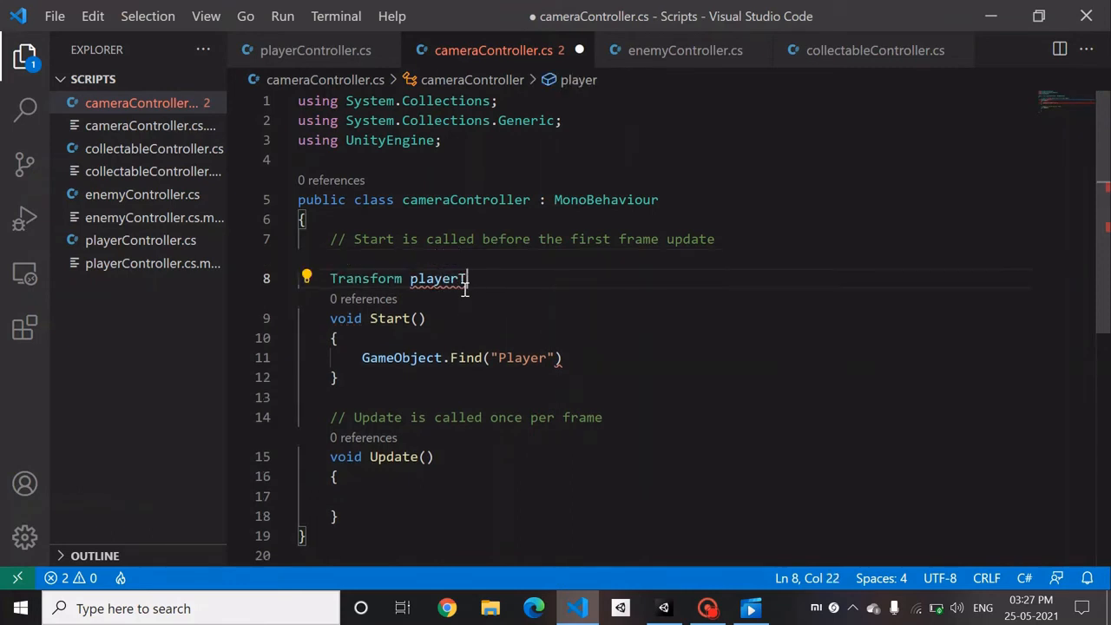
{"action": "type", "text": "ransform;"}
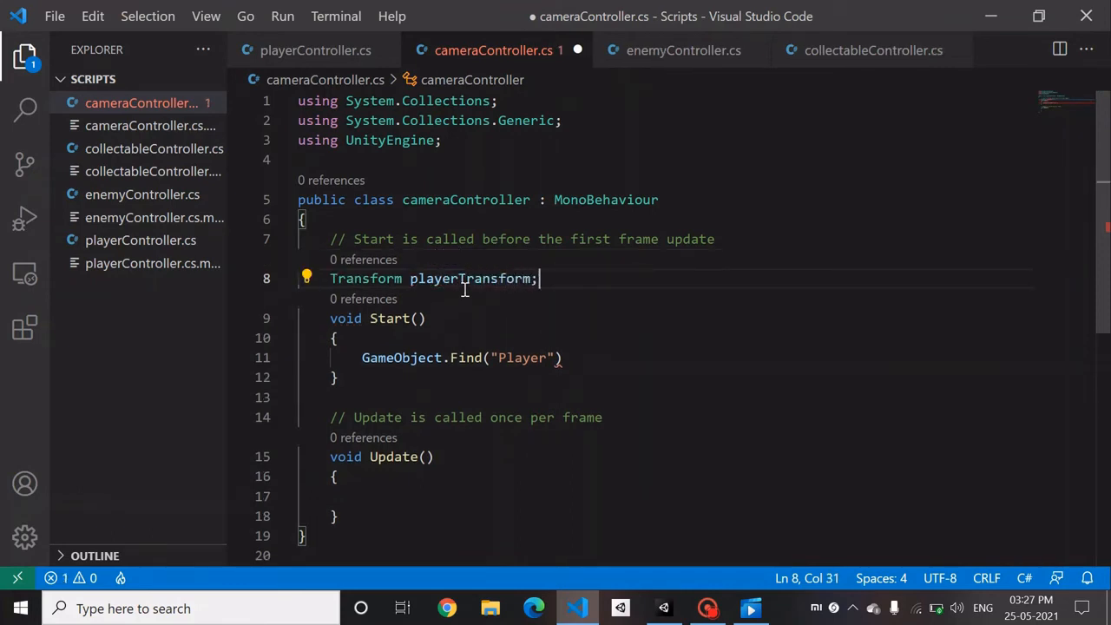
Complete the Find("Player") call in Start() with .GetComponent<Transform>();
{"action": "left_click", "coordinate": [586, 357]}
{"action": "type", "text": "."}
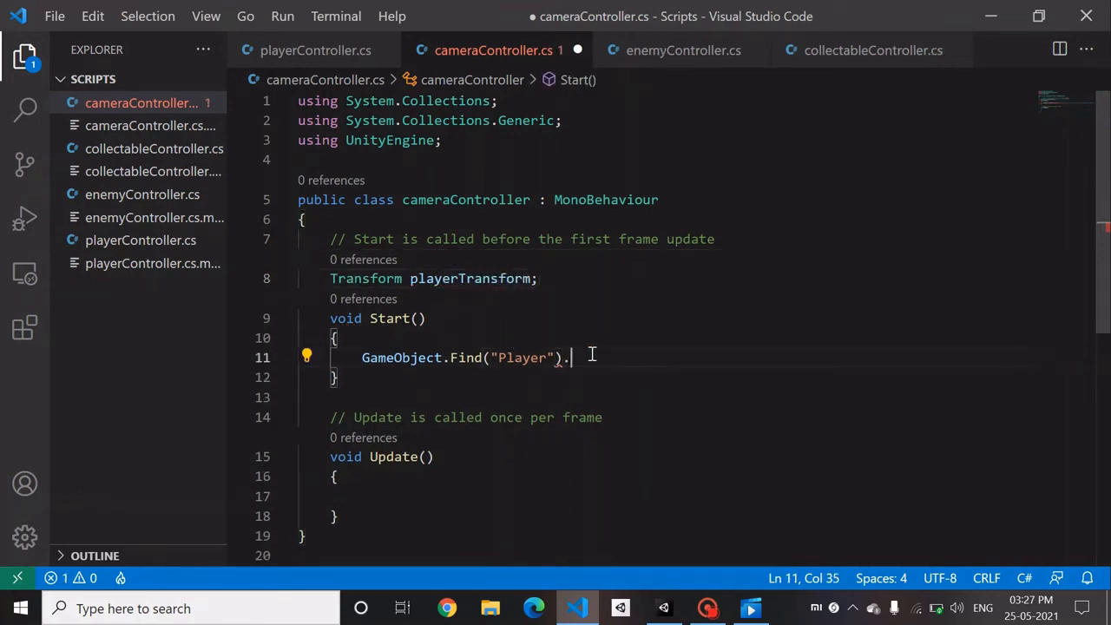
{"action": "type", "text": "GetC"}
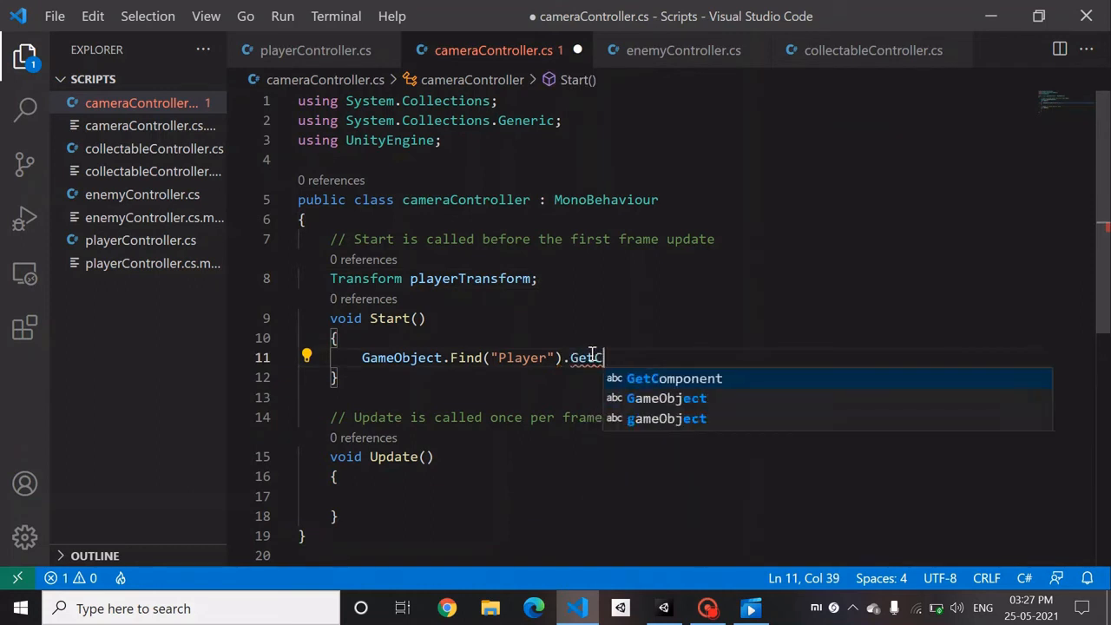
{"action": "type", "text": "omponent<T"}
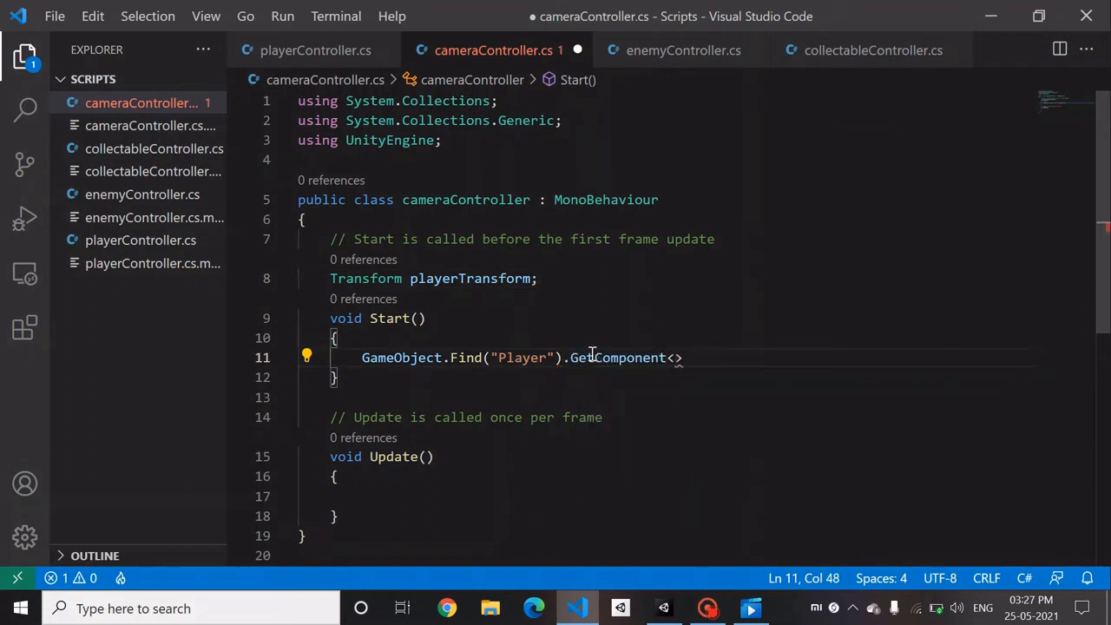
{"action": "type", "text": "ransform>"}
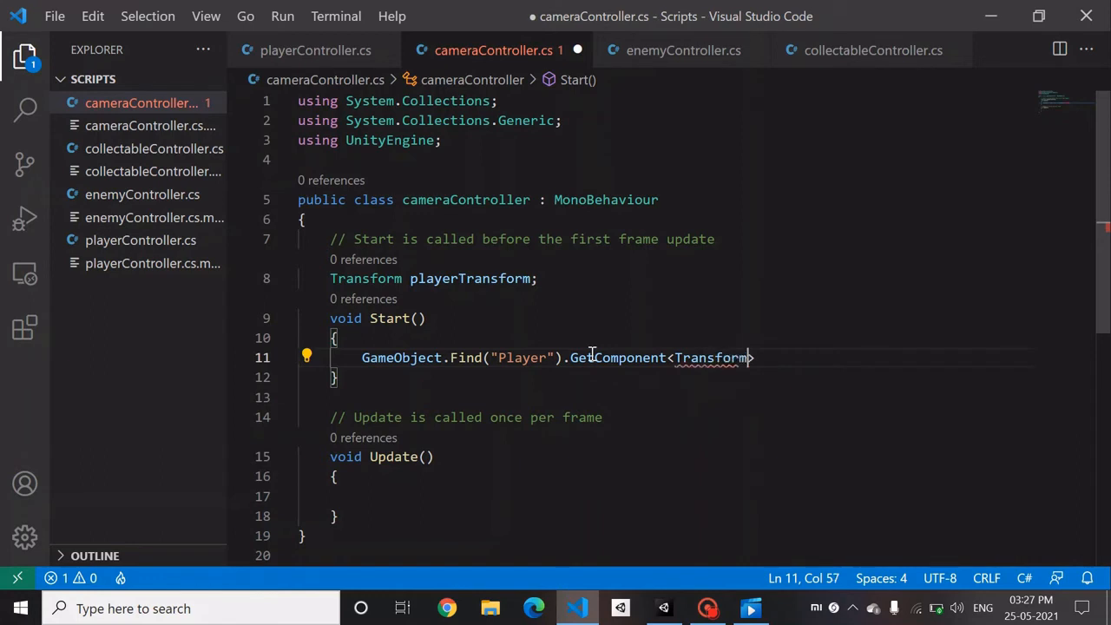
{"action": "type", "text": "();"}
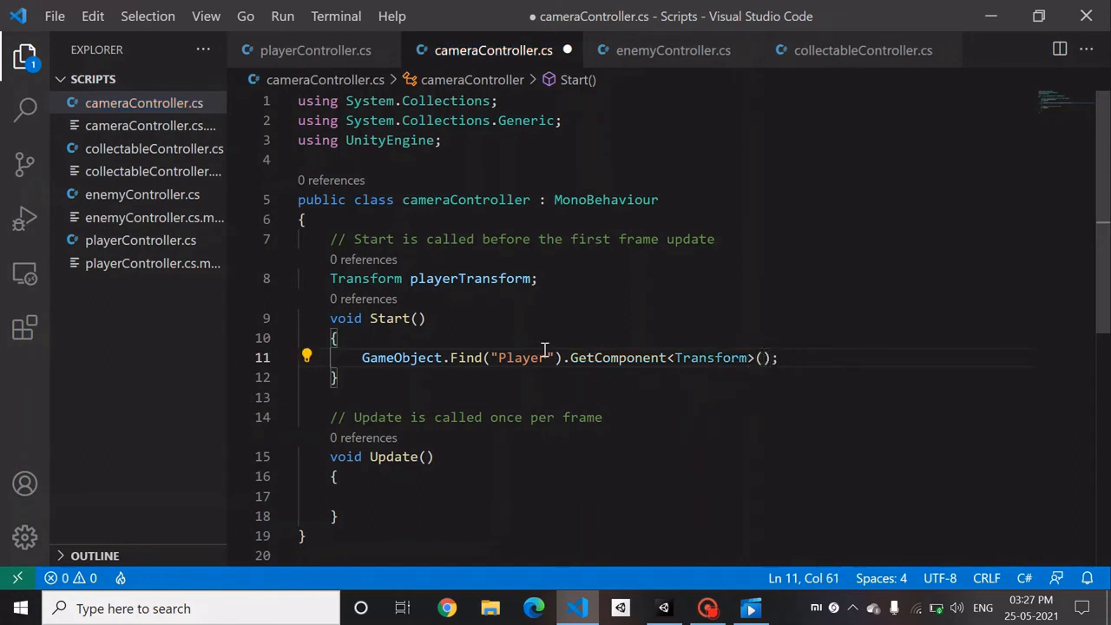
Assign the player lookup in Start() to the playerTransform variable
{"action": "left_click", "coordinate": [362, 359]}
{"action": "type", "text": "pla"}
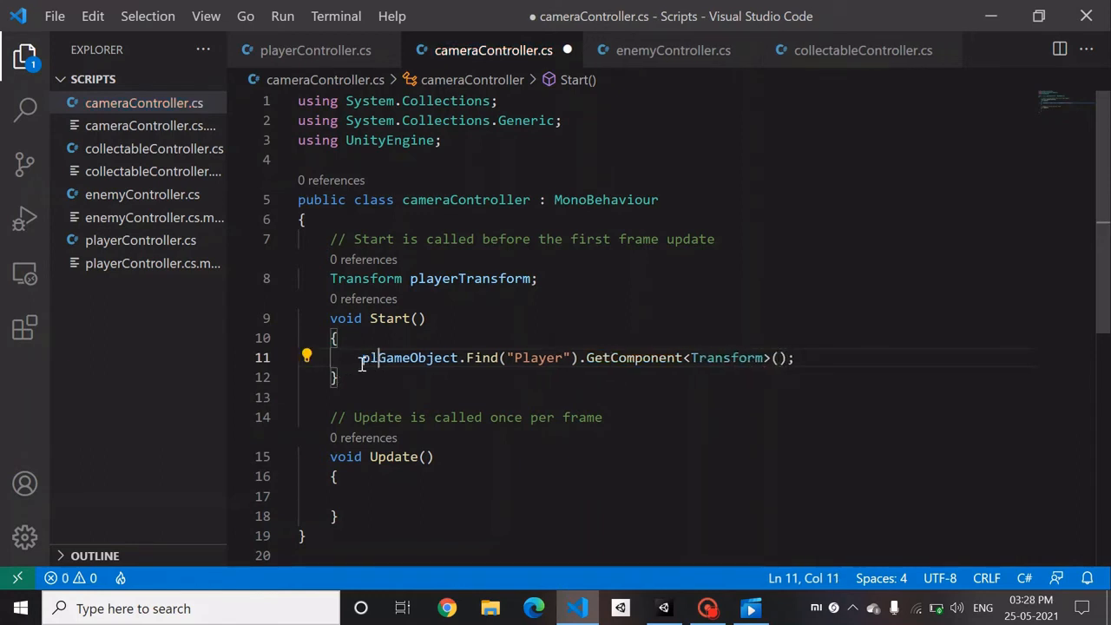
{"action": "type", "text": "yer"}
{"action": "type", "text": "Transfo"}
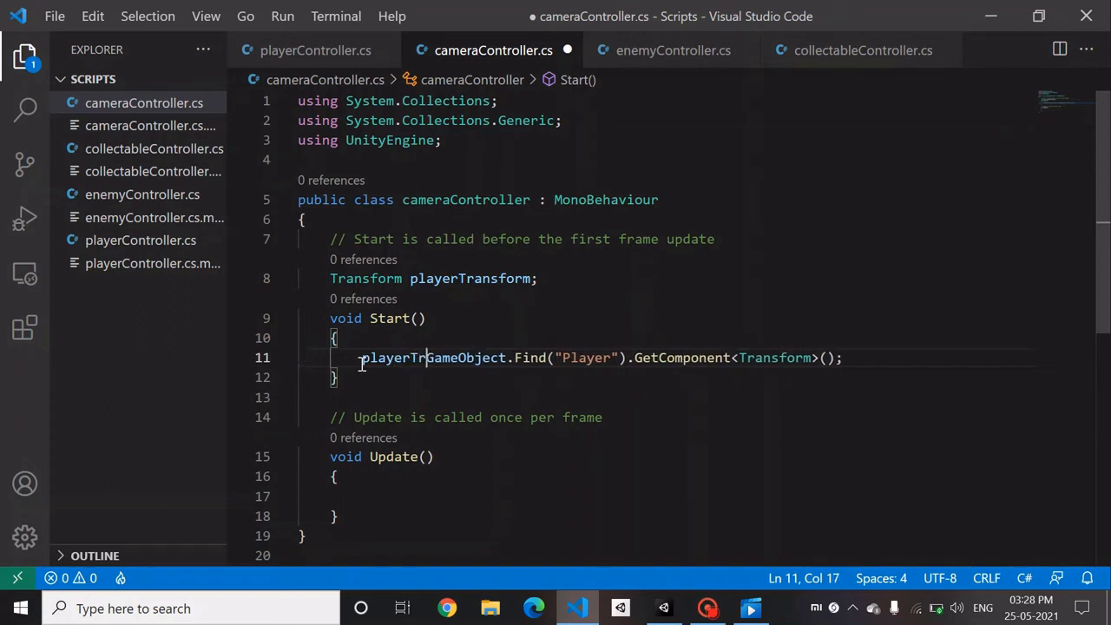
{"action": "type", "text": "rm ="}
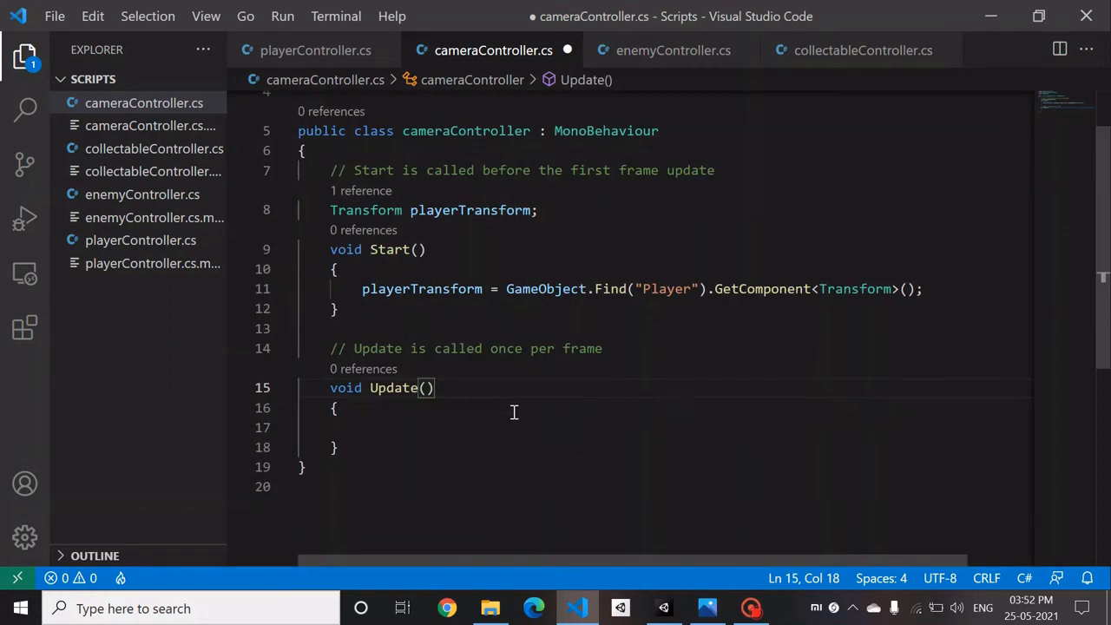
Switch to Unity and set the Player's X position to -5
{"action": "key", "text": "Down"}
{"action": "left_click", "coordinate": [528, 423]}
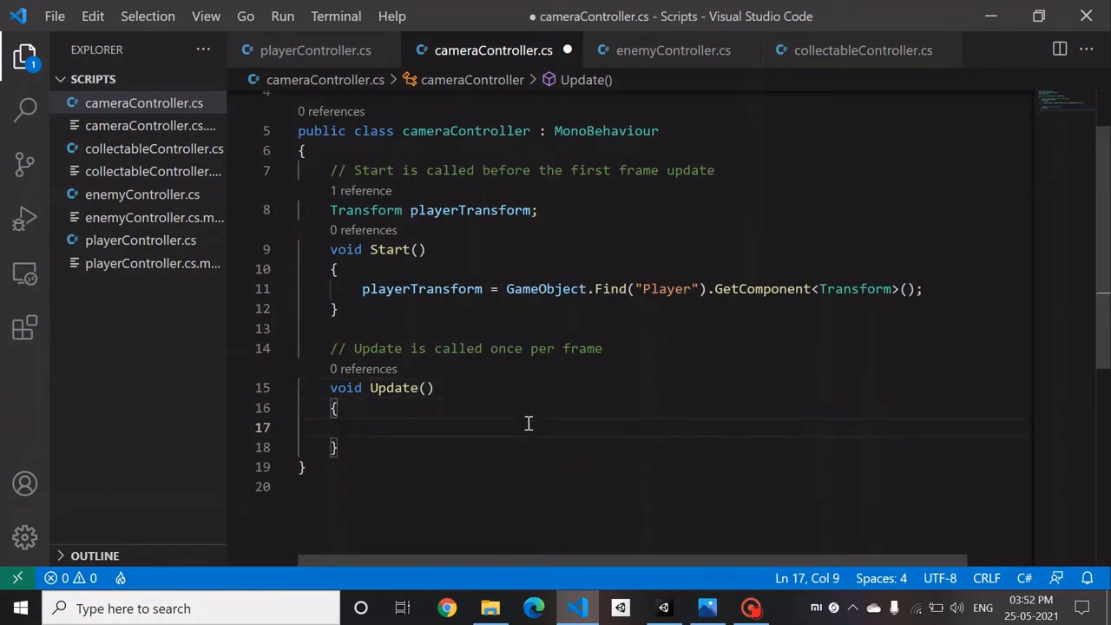
{"action": "left_click", "coordinate": [664, 608]}
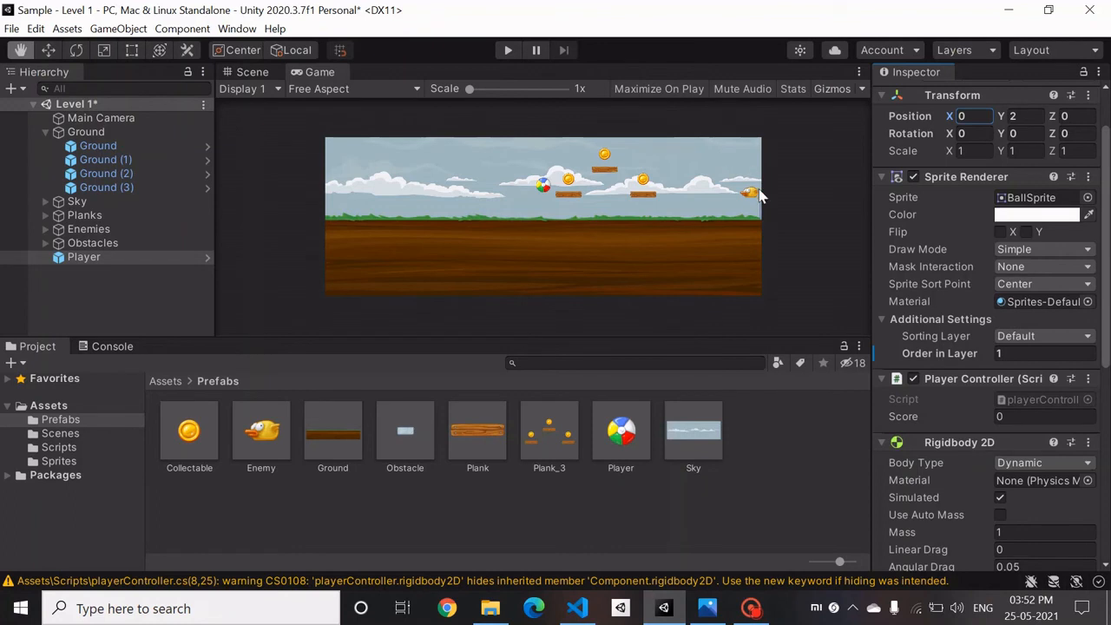
{"action": "left_click", "coordinate": [982, 121]}
{"action": "type", "text": "-5"}
Switch back to Visual Studio Code and add an if statement in Update() with the condition playerTransform.position.x >= 0
{"action": "key", "text": "alt+Tab"}
{"action": "type", "text": "i"}
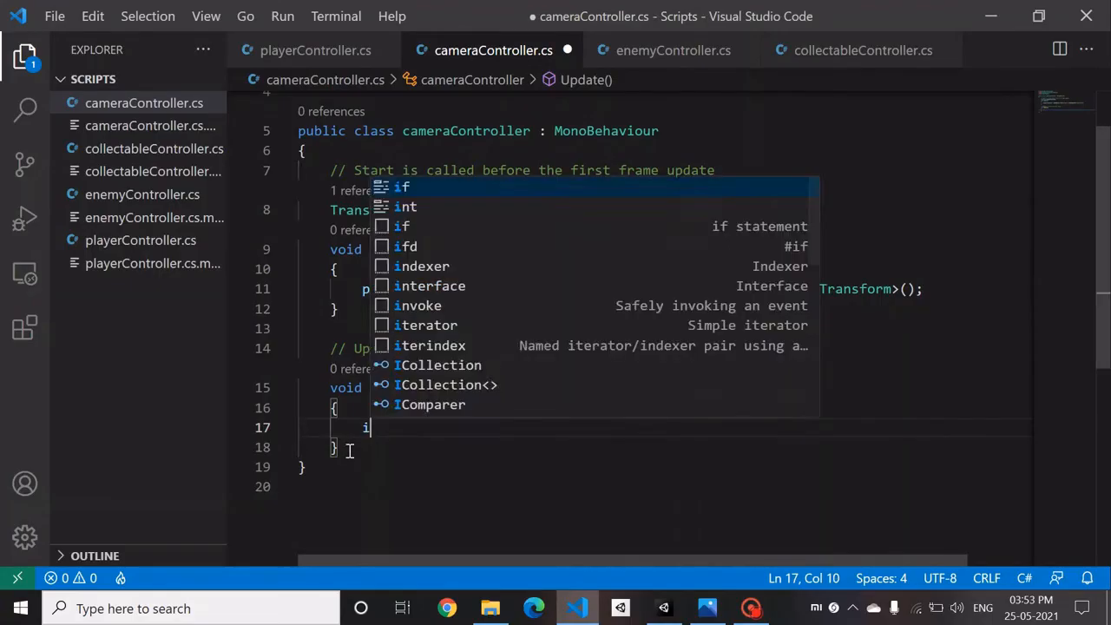
{"action": "type", "text": "f(plae"}
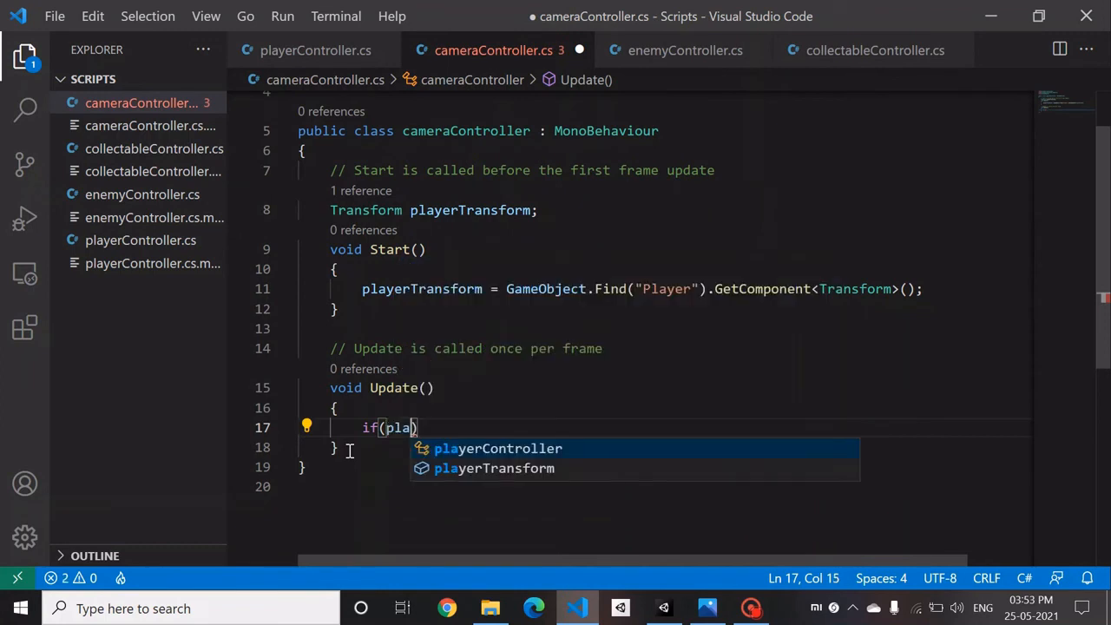
{"action": "key", "text": "Tab"}
{"action": "type", "text": "."}
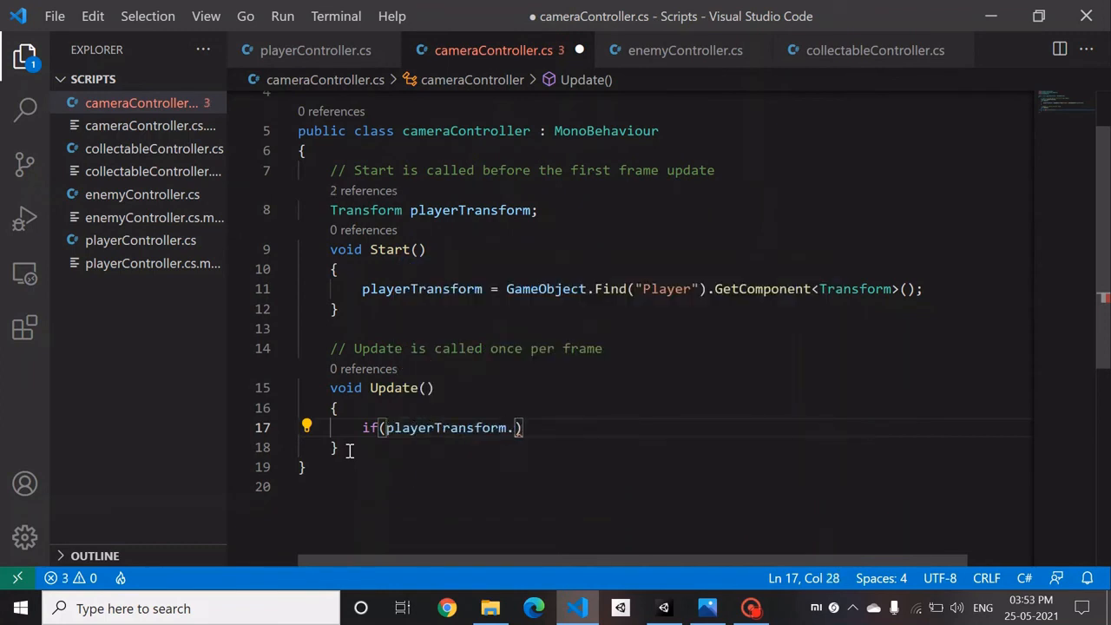
{"action": "type", "text": "posi"}
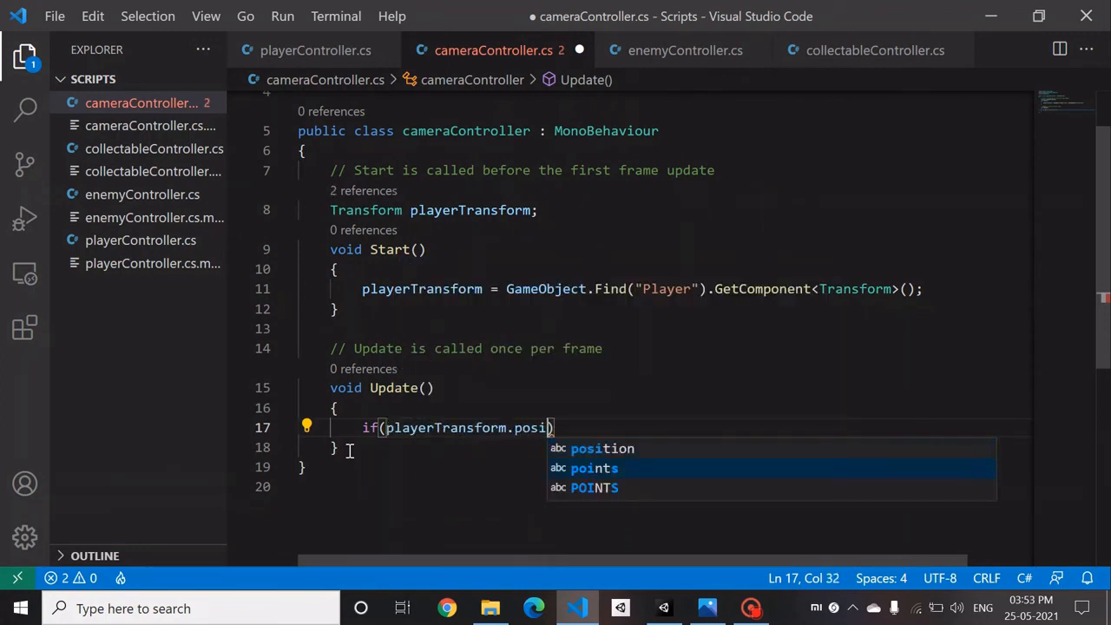
{"action": "key", "text": "Tab"}
{"action": "type", "text": ".x"}
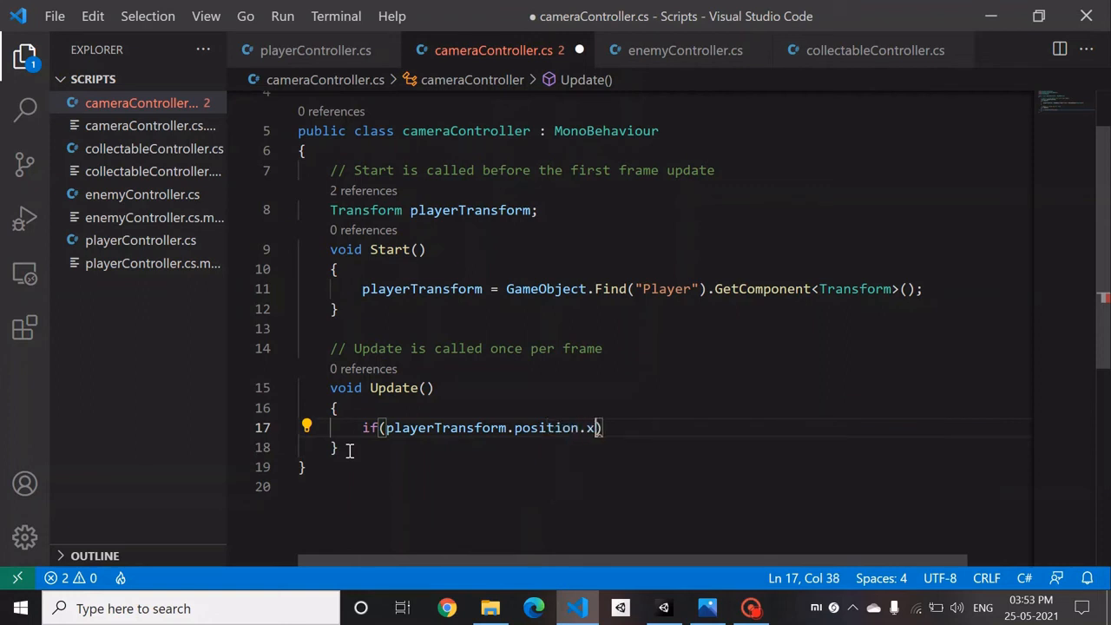
{"action": "type", "text": " >="}
{"action": "key", "text": "BackSpace"}
{"action": "type", "text": "= 0){"}
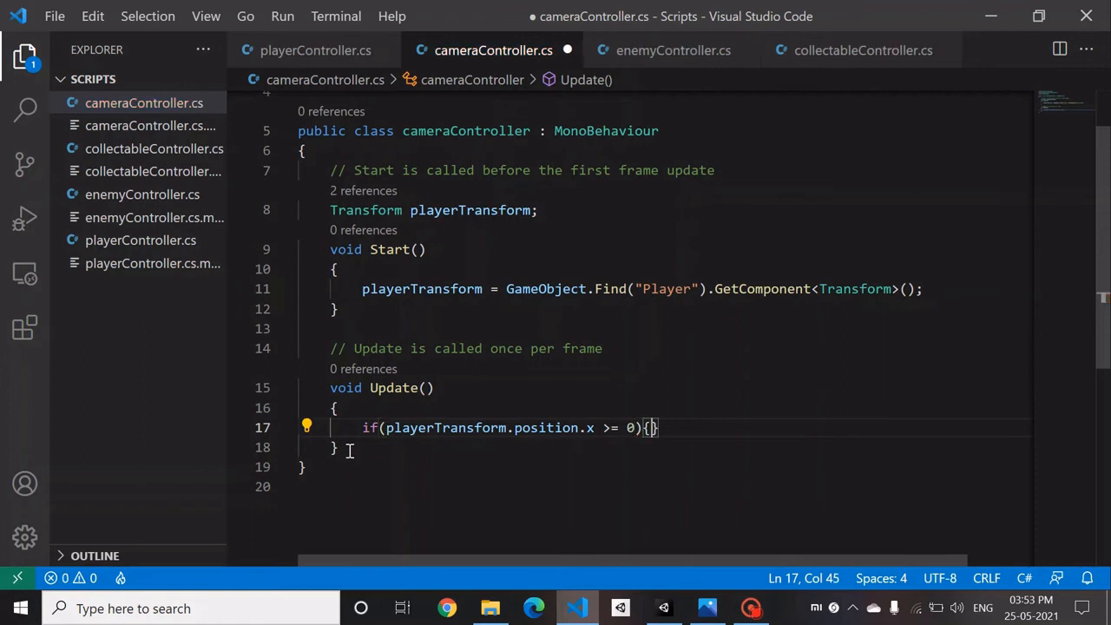
Expand the if block onto separate lines, with a space before its opening brace and an indented empty body line
{"action": "key", "text": "Return"}
{"action": "left_click", "coordinate": [642, 427]}
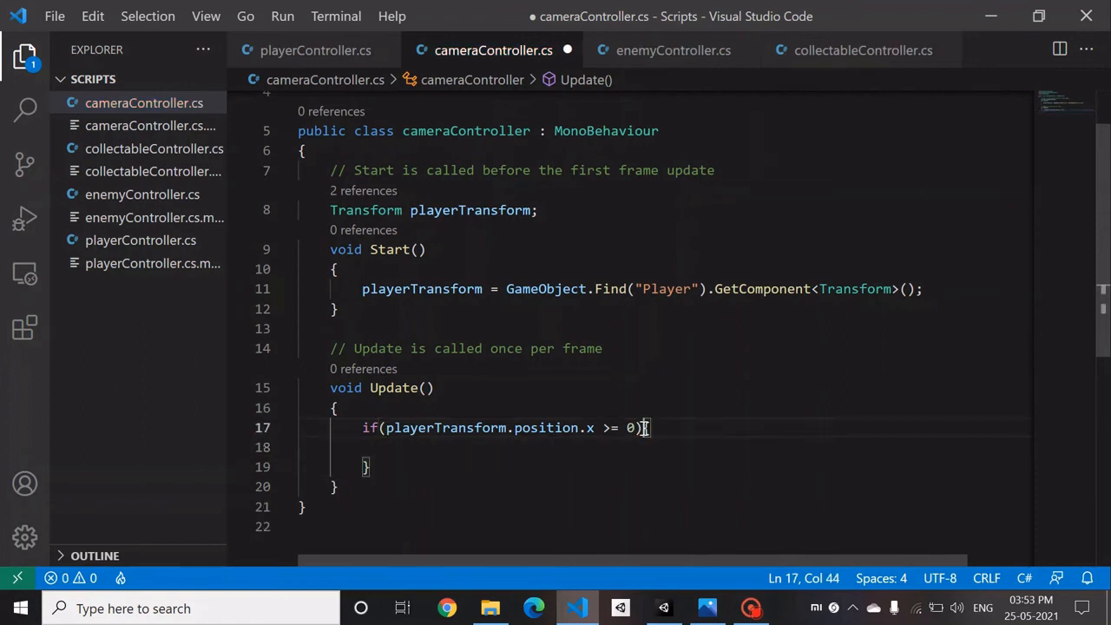
{"action": "left_click", "coordinate": [547, 450]}
{"action": "key", "text": "Tab"}
{"action": "key", "text": "Tab"}
{"action": "key", "text": "Tab"}
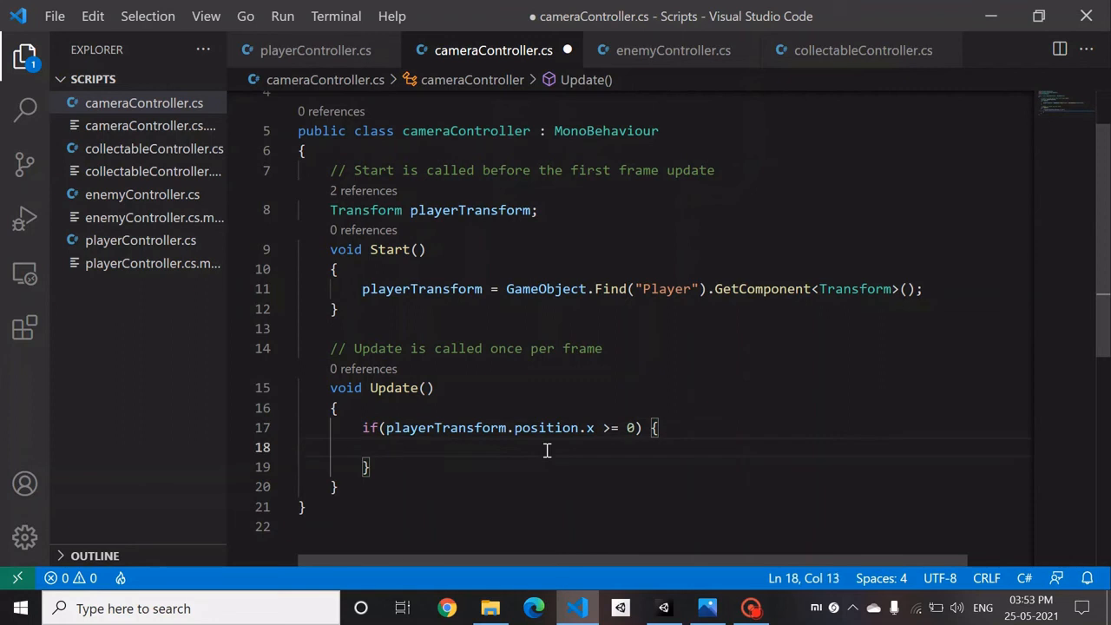
{"action": "type", "text": "camera"}
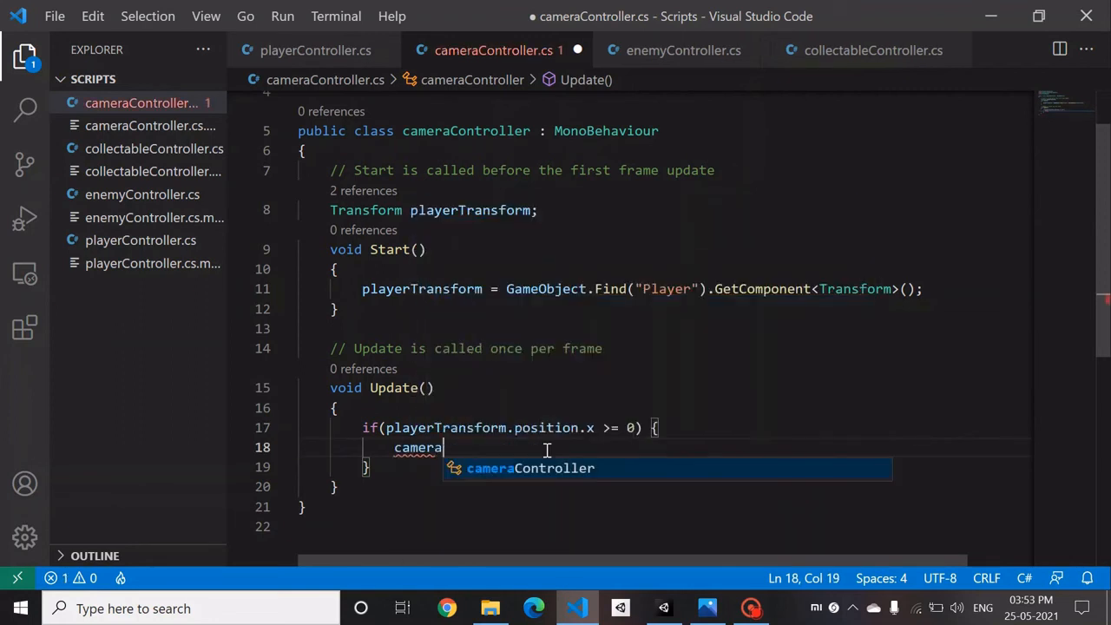
{"action": "key", "text": "BackSpace"}
{"action": "key", "text": "BackSpace"}
{"action": "key", "text": "BackSpace"}
{"action": "key", "text": "BackSpace"}
{"action": "key", "text": "BackSpace"}
{"action": "key", "text": "BackSpace"}
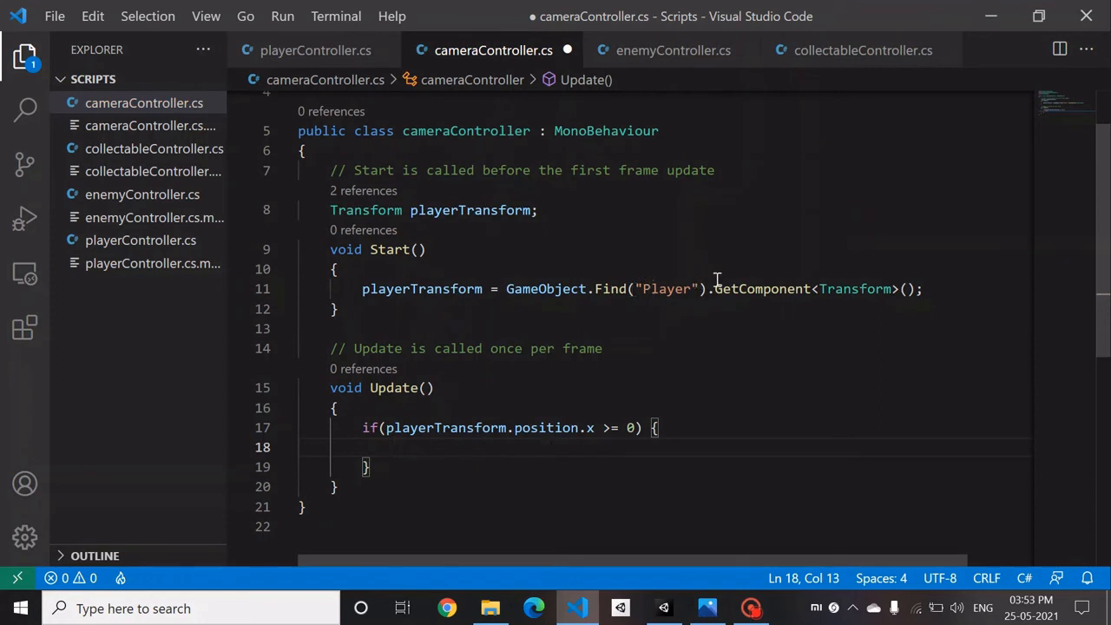
Declare a Transform variable named cameraTransform on a new line below the playerTransform declaration
{"action": "left_click_drag", "start_coordinate": [717, 289], "coordinate": [914, 288]}
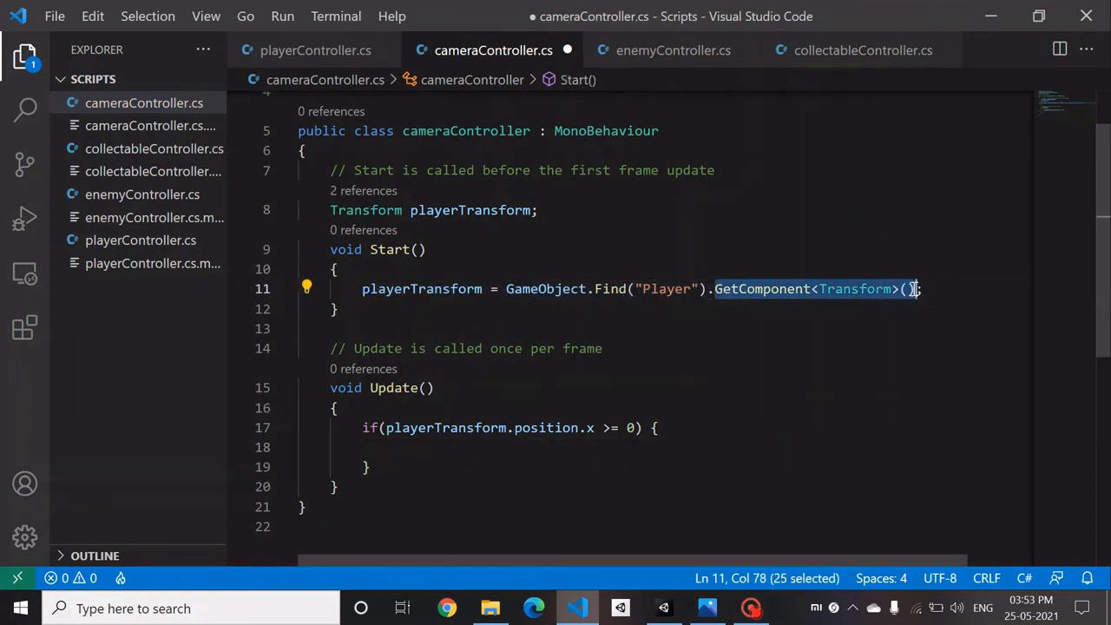
{"action": "left_click", "coordinate": [652, 210]}
{"action": "key", "text": "Return"}
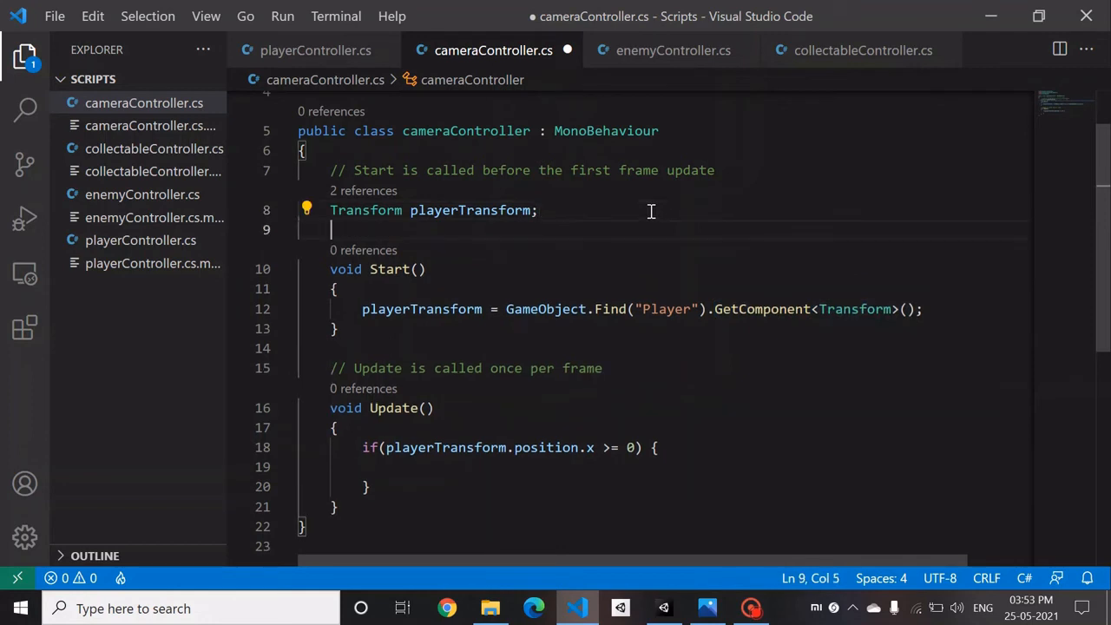
{"action": "type", "text": "Transform"}
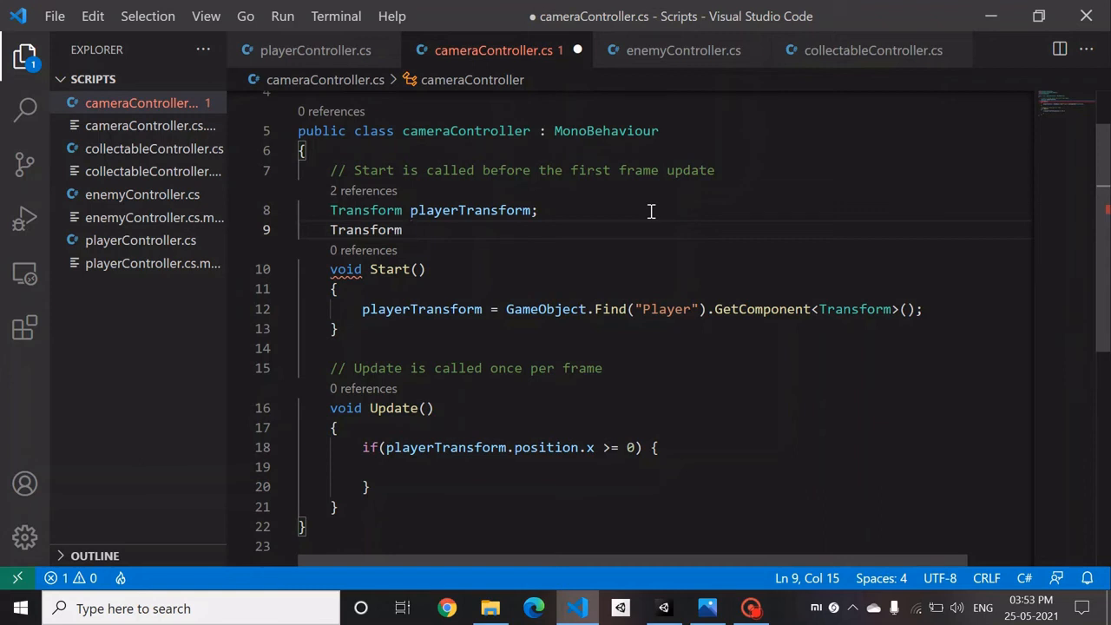
{"action": "type", "text": " camera"}
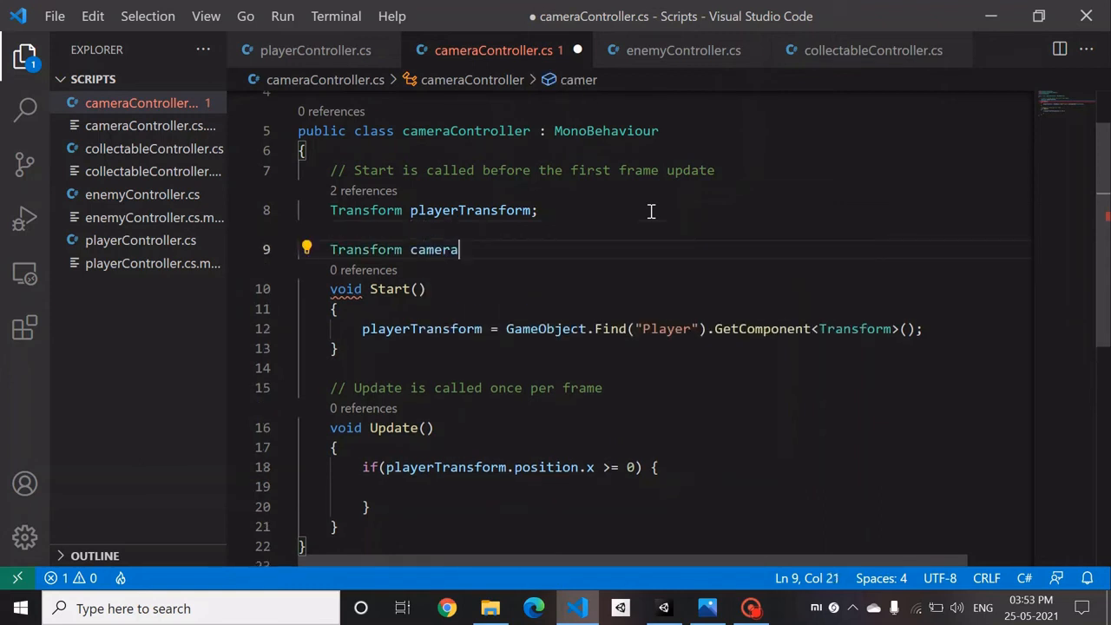
{"action": "type", "text": "Transform"}
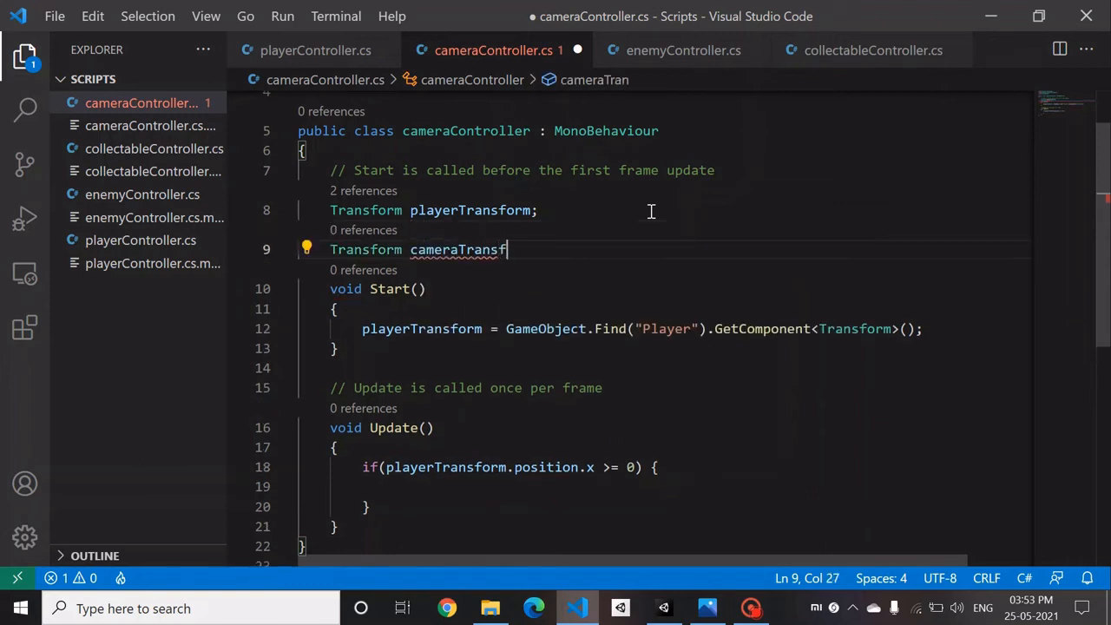
{"action": "type", "text": ";"}
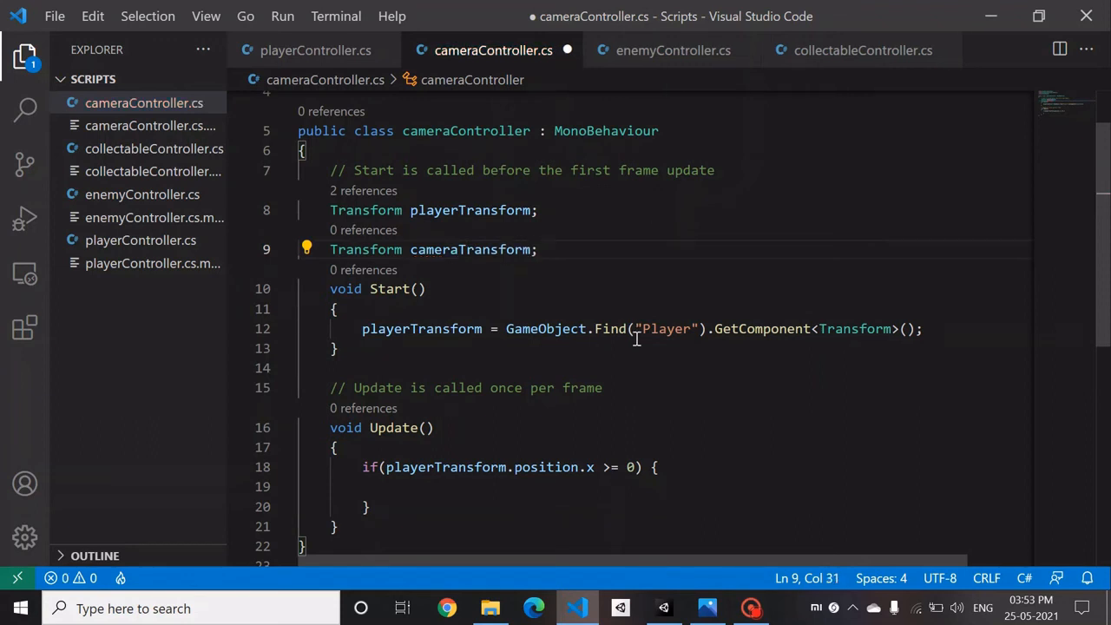
Add a line in Start() below the playerTransform assignment that sets cameraTransform = GetComponent<cameraTransform>()
{"action": "left_click", "coordinate": [969, 324]}
{"action": "key", "text": "Return"}
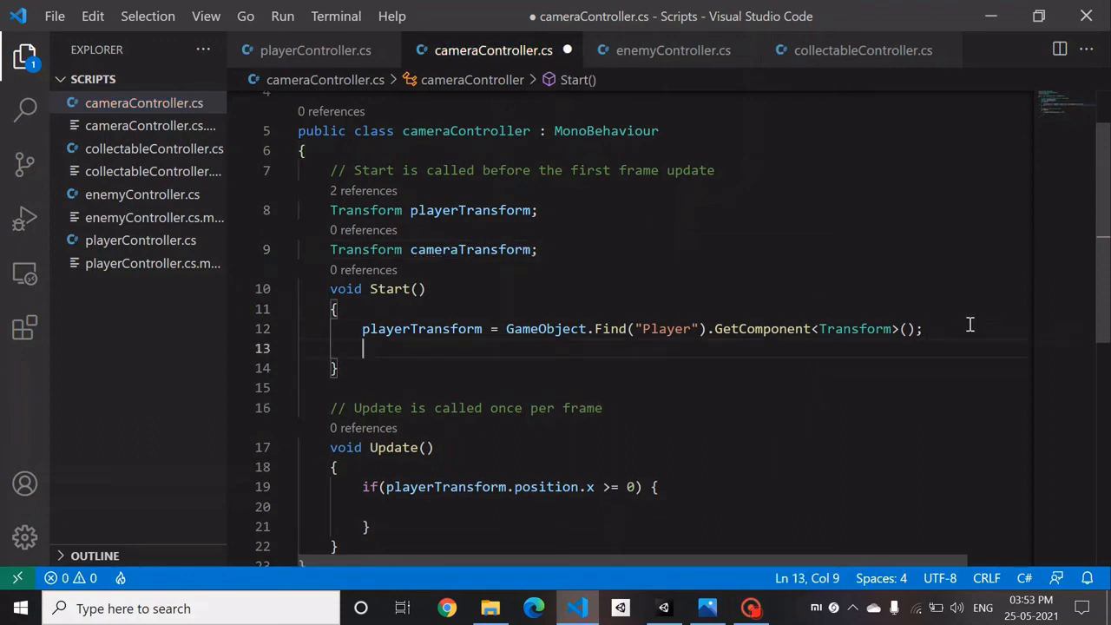
{"action": "type", "text": "camer"}
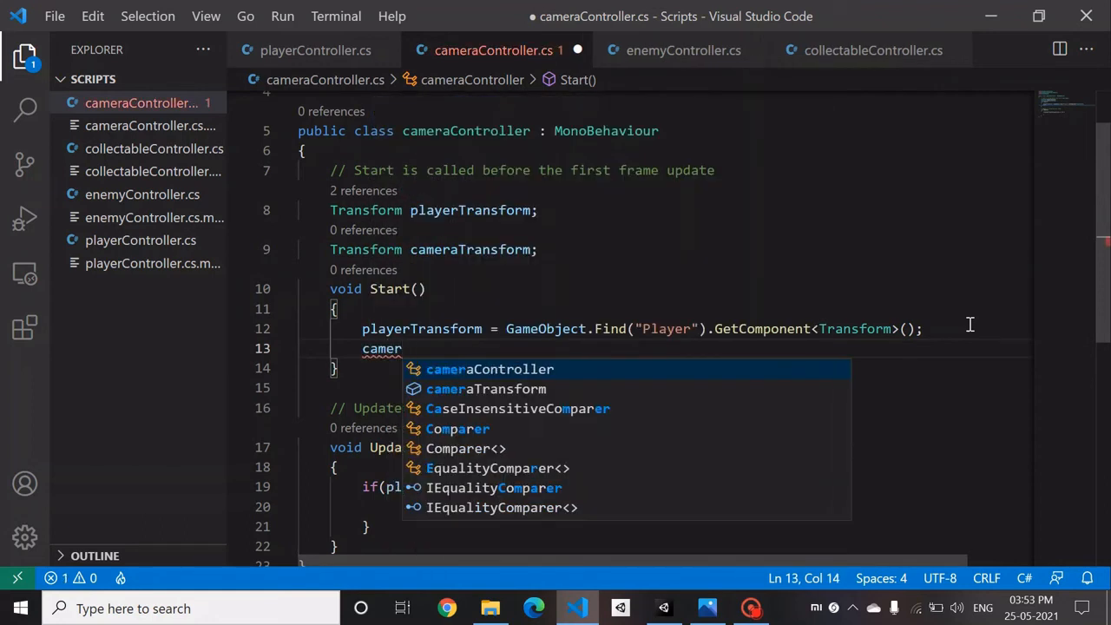
{"action": "type", "text": "aTransform = Ga"}
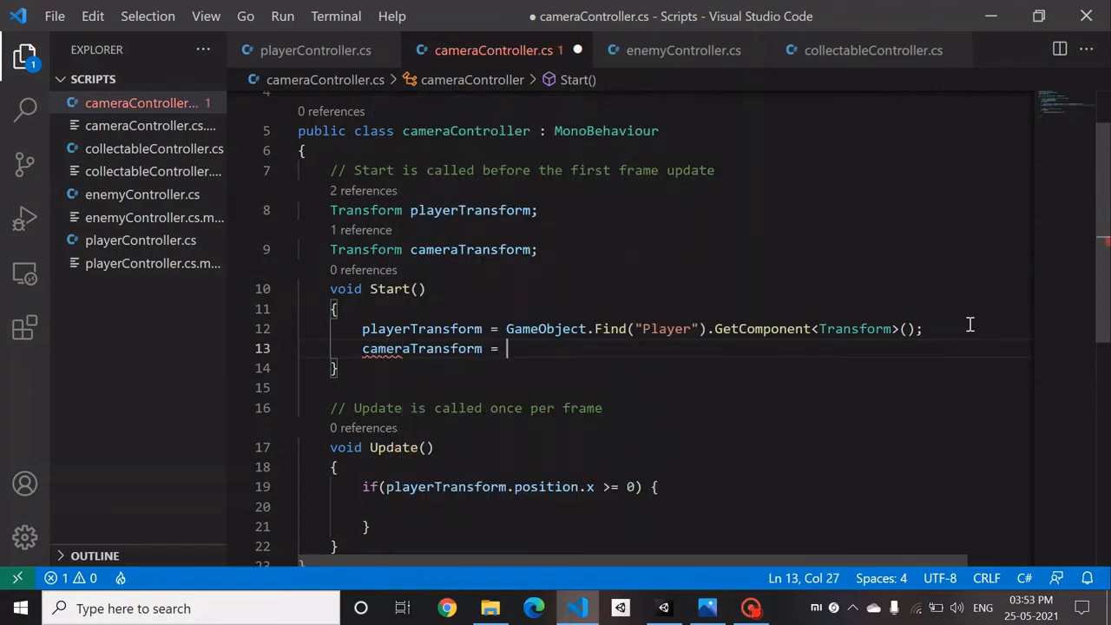
{"action": "key", "text": "BackSpace"}
{"action": "key", "text": "BackSpace"}
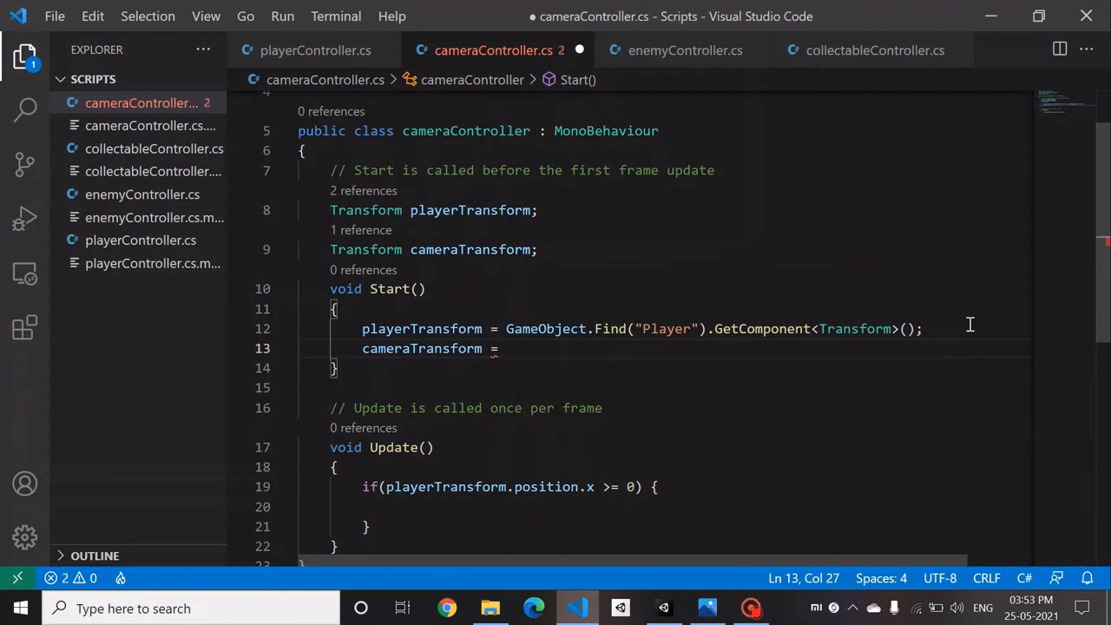
{"action": "type", "text": "GetComponent"}
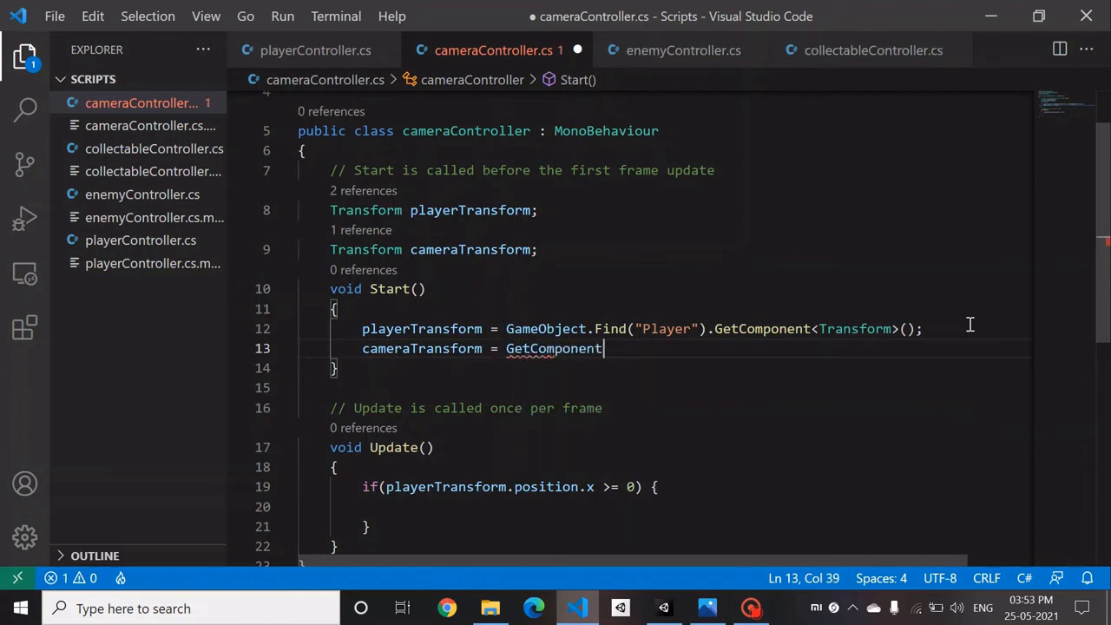
{"action": "type", "text": "<T"}
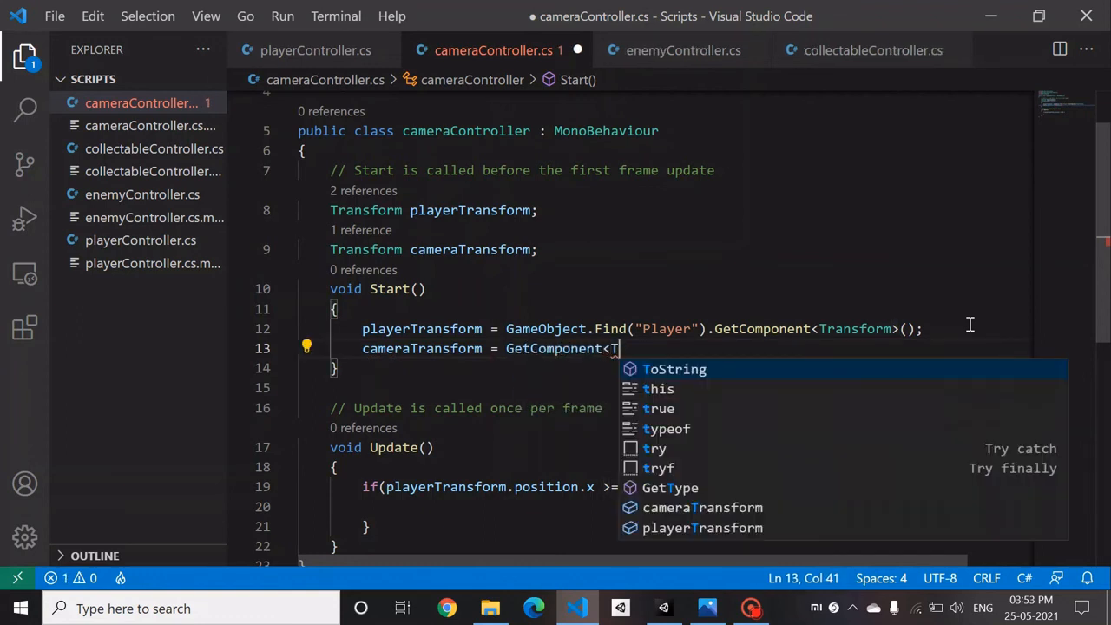
{"action": "type", "text": "ransform"}
{"action": "key", "text": "Return"}
{"action": "type", "text": ">"}
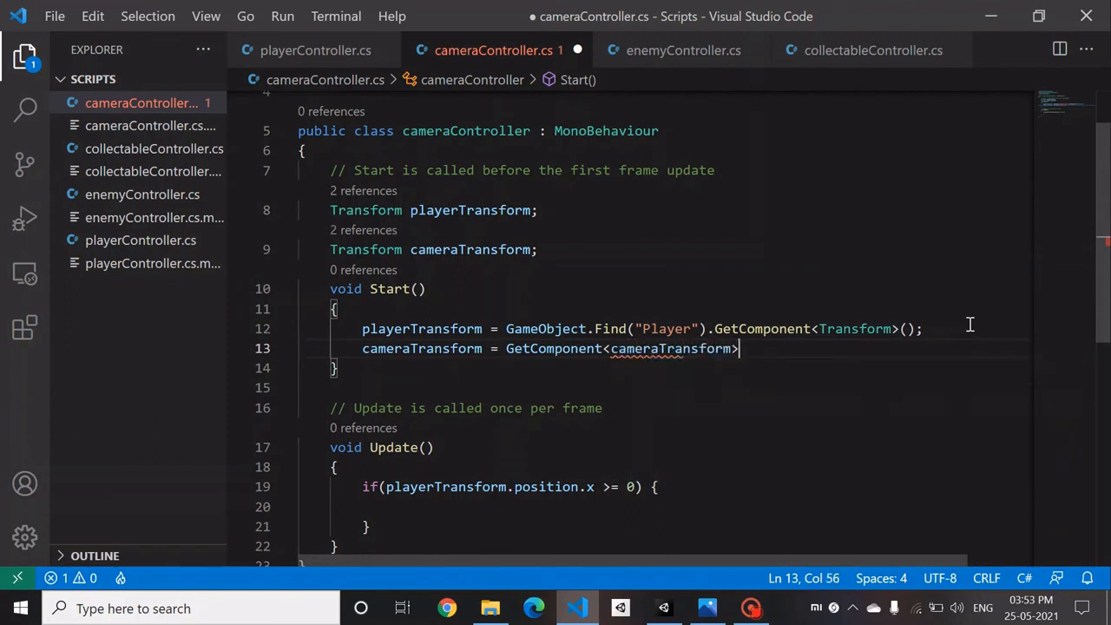
{"action": "type", "text": "("}
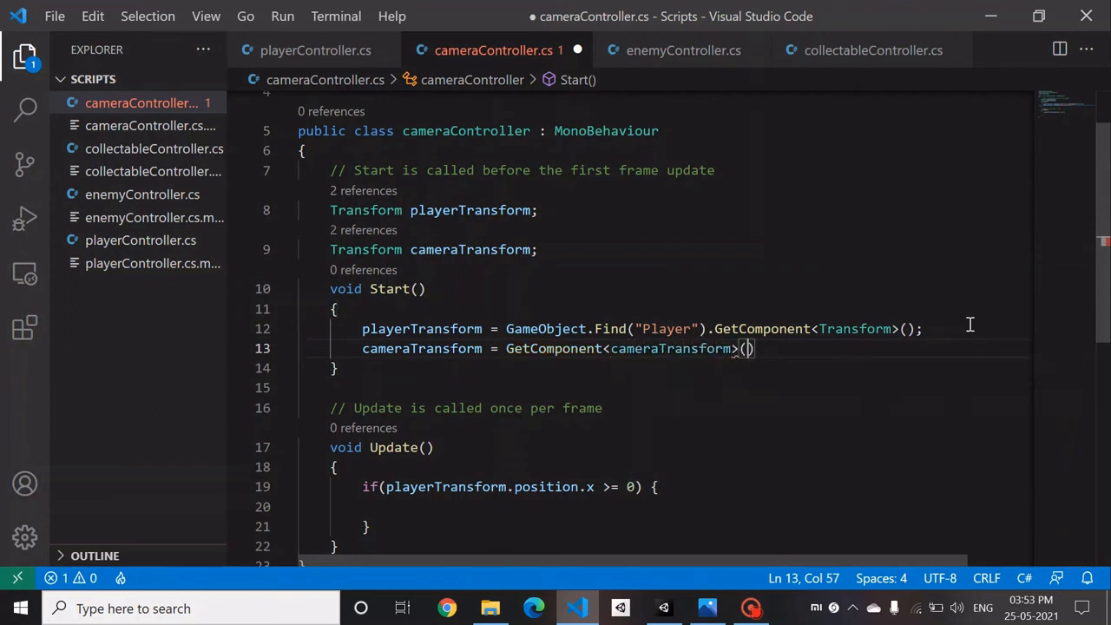
Correct the GetComponent type argument to Transform, end the statement with a semicolon, and save the script
{"action": "left_click", "coordinate": [655, 348]}
{"action": "key", "text": "BackSpace"}
{"action": "key", "text": "BackSpace"}
{"action": "key", "text": "BackSpace"}
{"action": "key", "text": "BackSpace"}
{"action": "key", "text": "BackSpace"}
{"action": "key", "text": "BackSpace"}
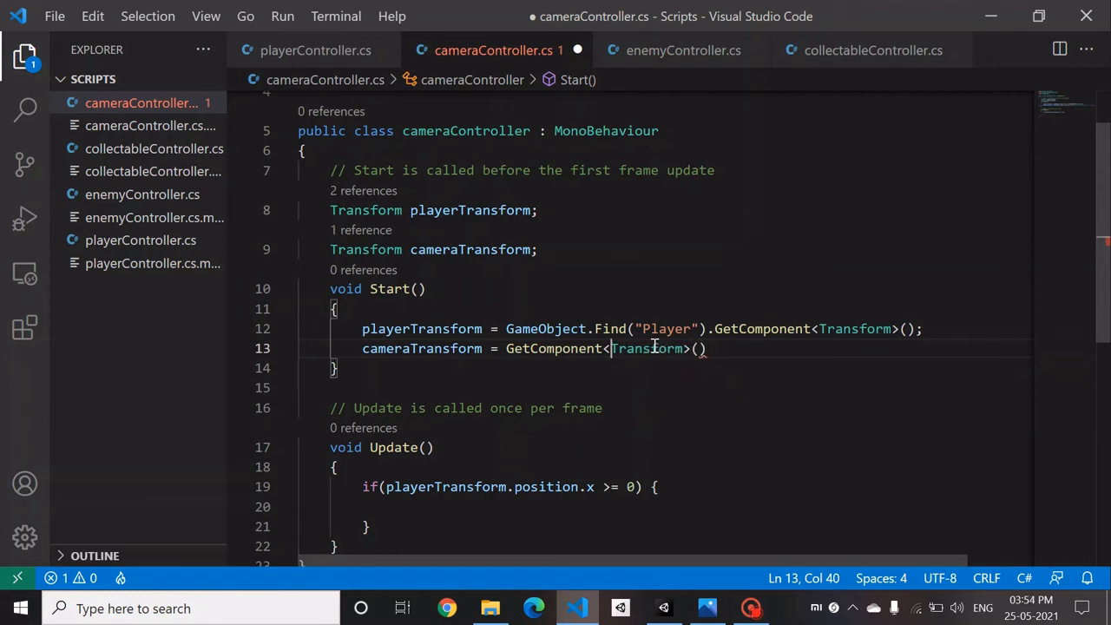
{"action": "left_click", "coordinate": [739, 347]}
{"action": "type", "text": ";"}
{"action": "key", "text": "ctrl+s"}
Inside the if block in Update(), begin the statement cameraTransform.position = new Vector3()
{"action": "left_click", "coordinate": [552, 502]}
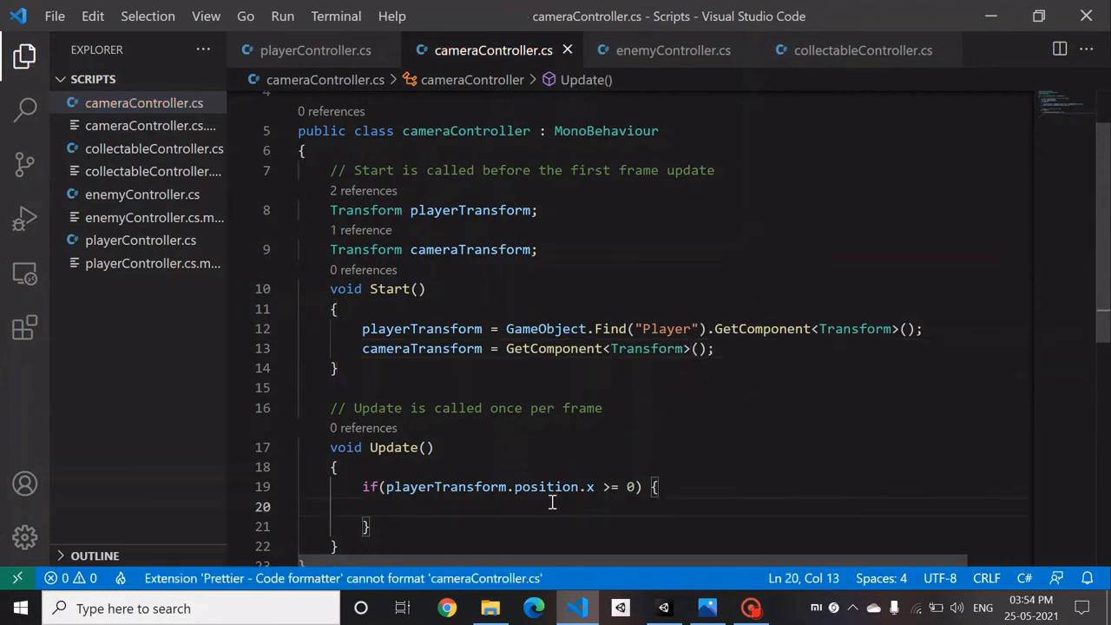
{"action": "type", "text": "cameraTransform"}
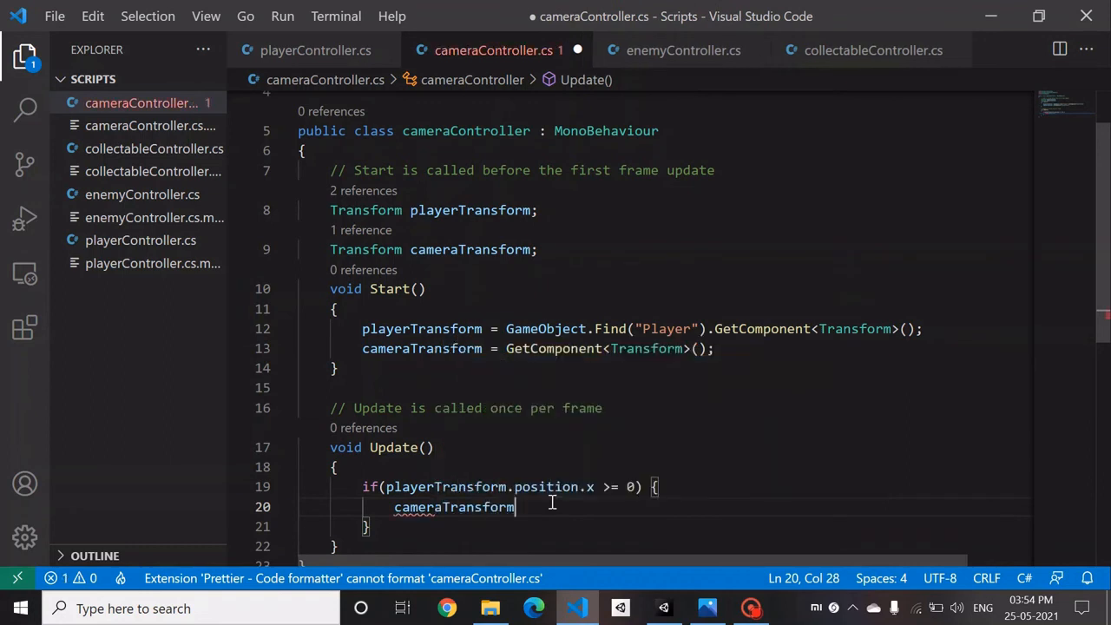
{"action": "type", "text": ".position = "}
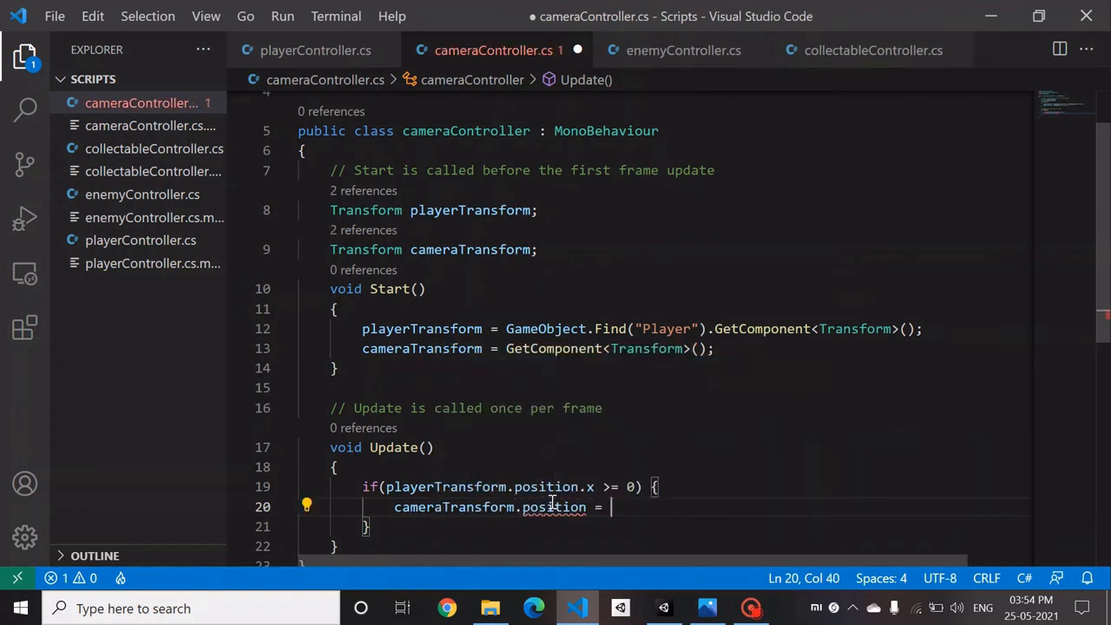
{"action": "type", "text": "new Vecto"}
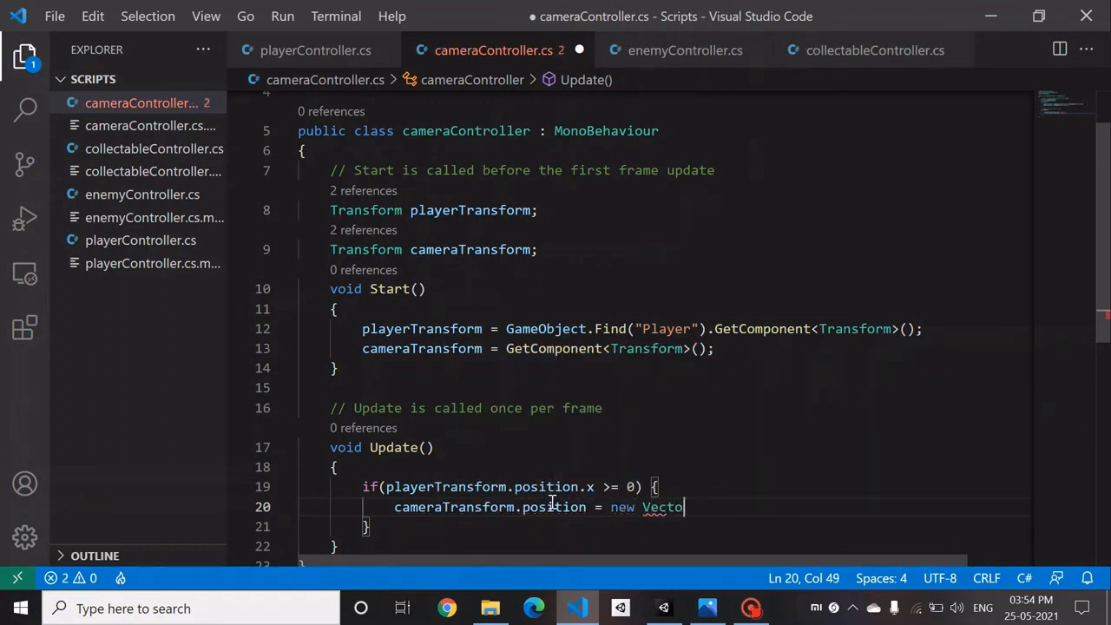
{"action": "type", "text": "r3("}
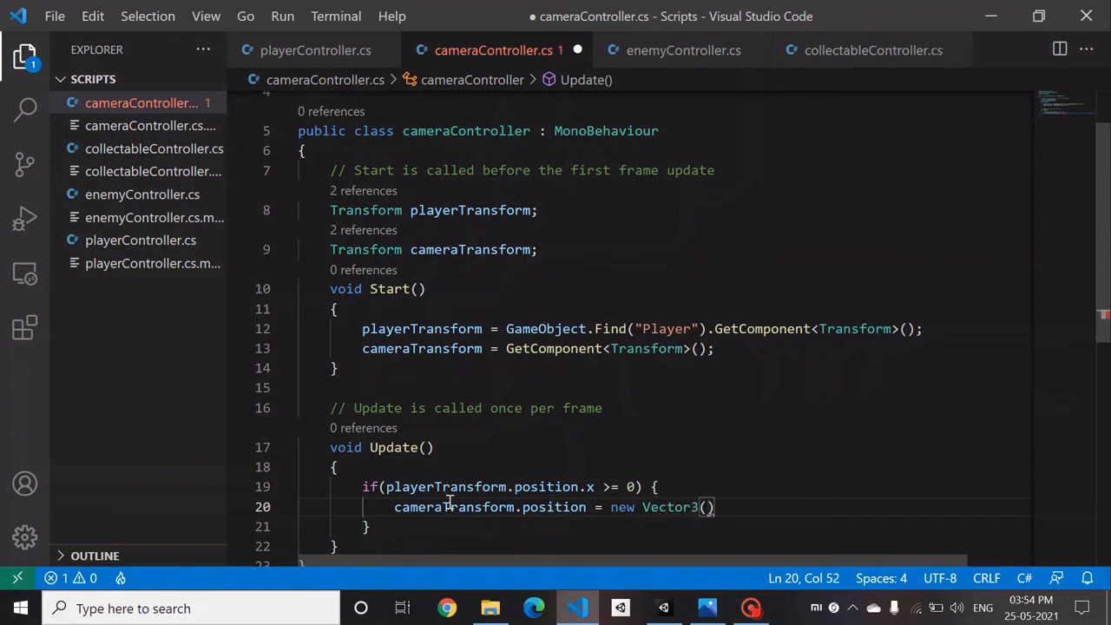
Fill the Vector3 arguments with playerTransform.position.x copied from the if condition, 0 and -10, and end the statement with a semicolon
{"action": "left_click_drag", "start_coordinate": [384, 487], "coordinate": [599, 490]}
{"action": "key", "text": "ctrl+c"}
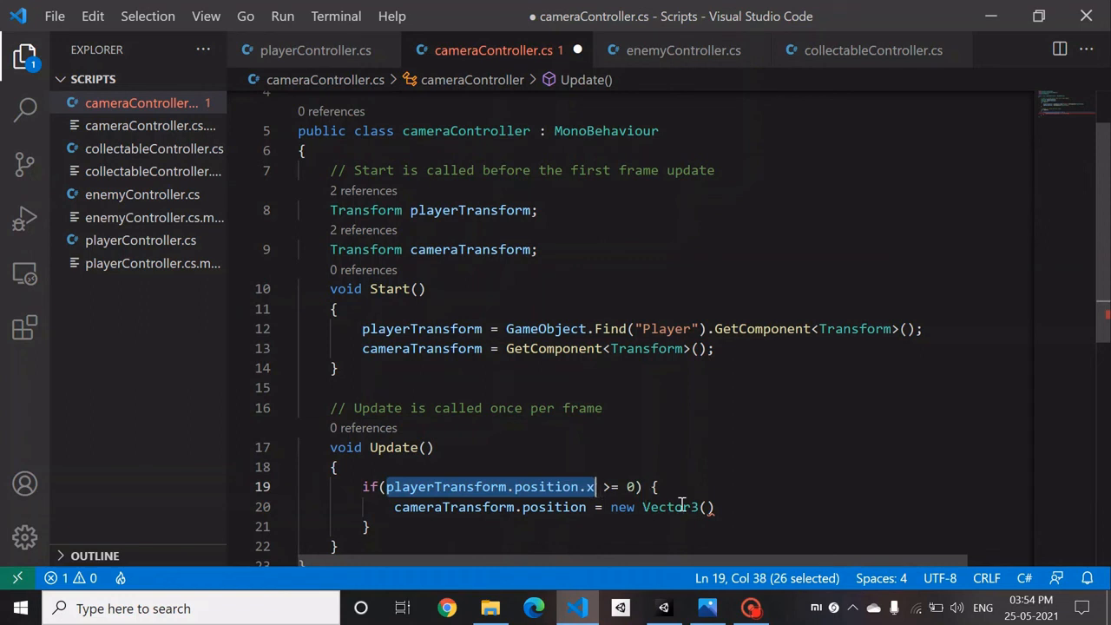
{"action": "left_click", "coordinate": [705, 507]}
{"action": "key", "text": "ctrl+v"}
{"action": "type", "text": ", "}
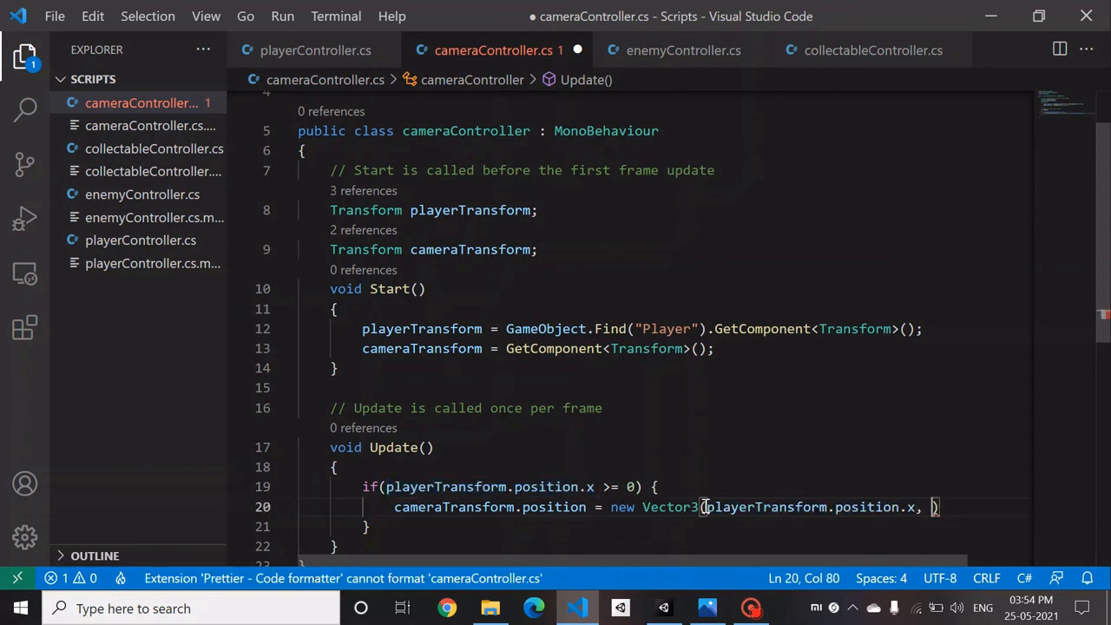
{"action": "type", "text": "0, "}
{"action": "type", "text": "-10);"}
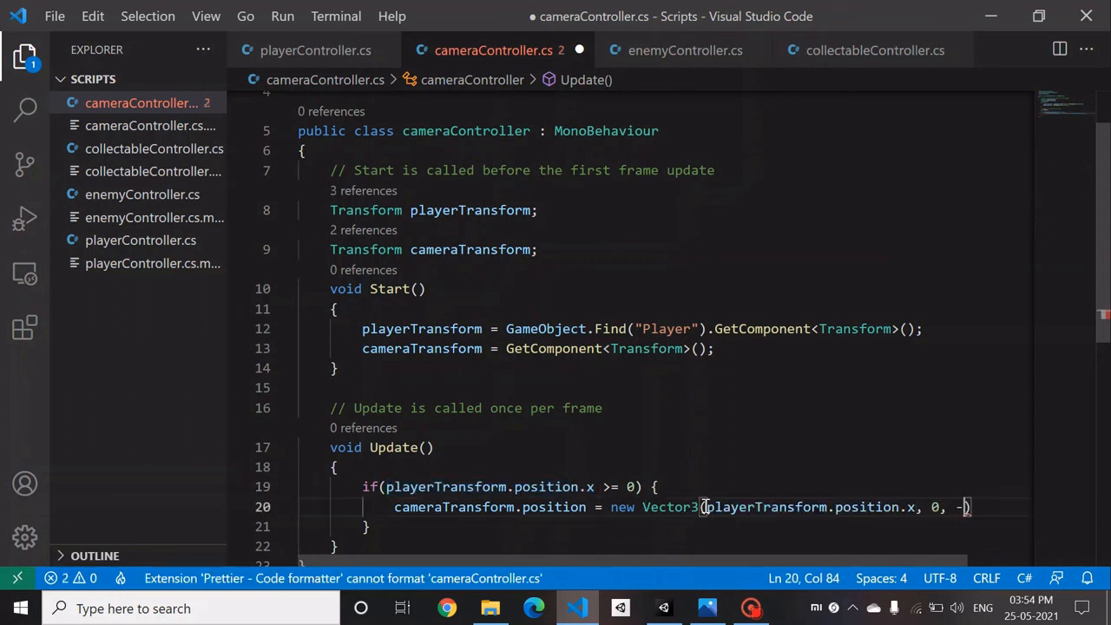
{"action": "key", "text": "ctrl+s"}
Switch to Unity and examine the Main Camera's placement relative to the level in a 3D Scene view
{"action": "key", "text": "alt+Tab"}
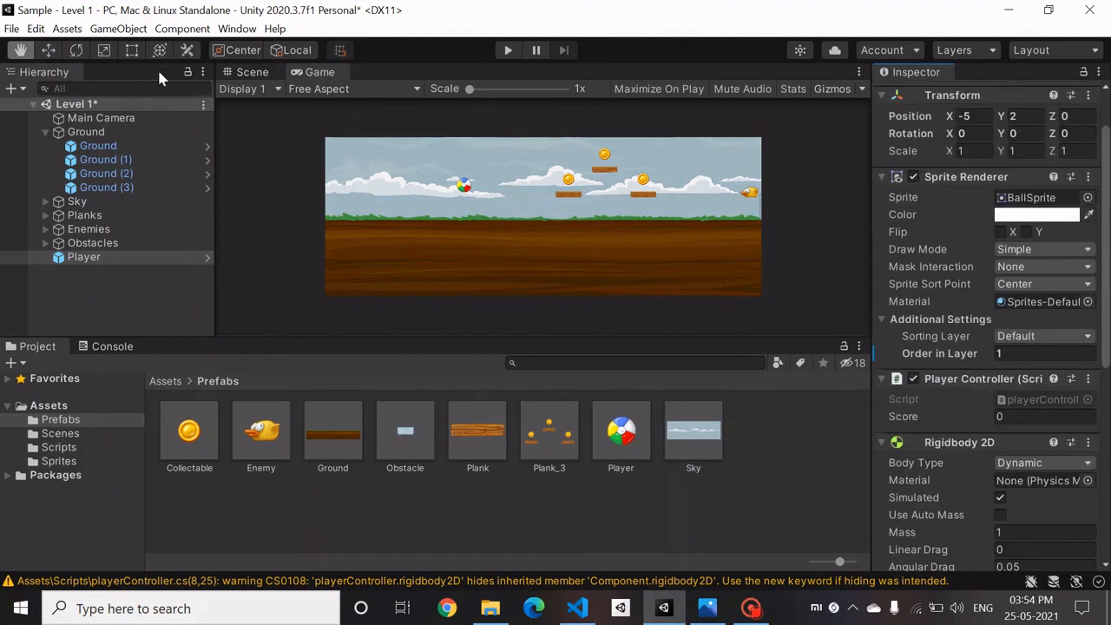
{"action": "left_click", "coordinate": [244, 73]}
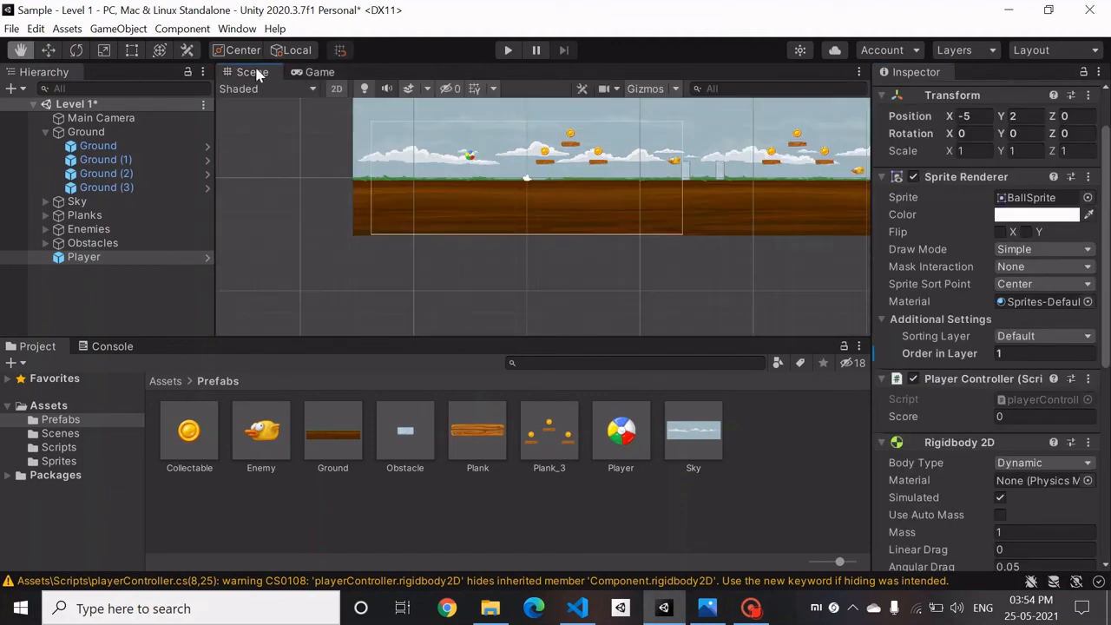
{"action": "left_click", "coordinate": [337, 90]}
{"action": "scroll", "coordinate": [347, 136], "scroll_direction": "down", "scroll_amount": 5}
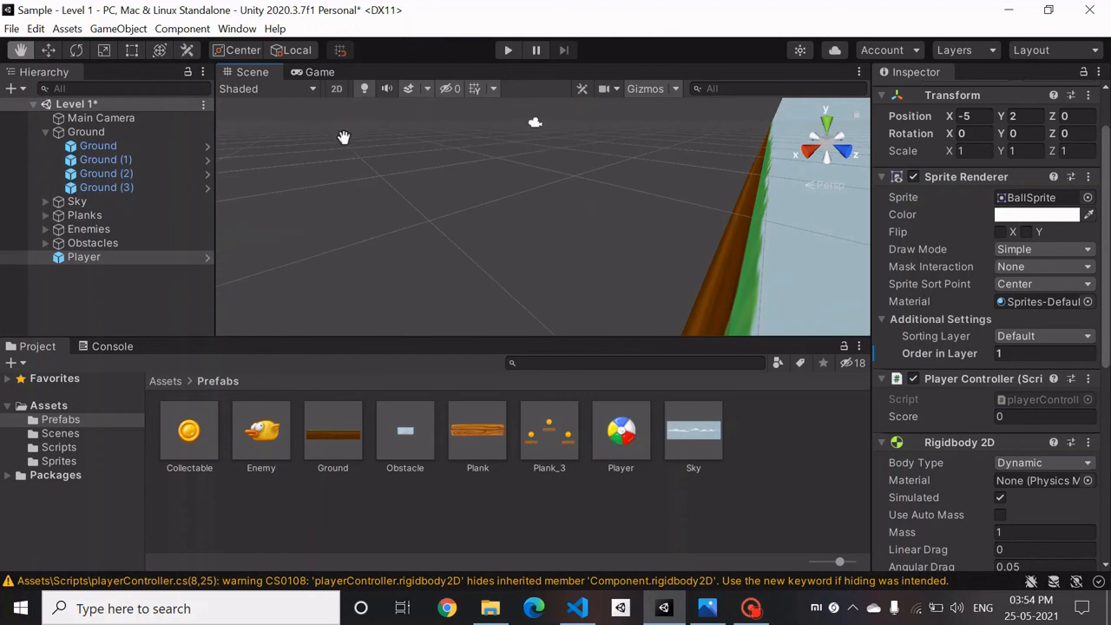
{"action": "scroll", "coordinate": [344, 137], "scroll_direction": "down", "scroll_amount": 3}
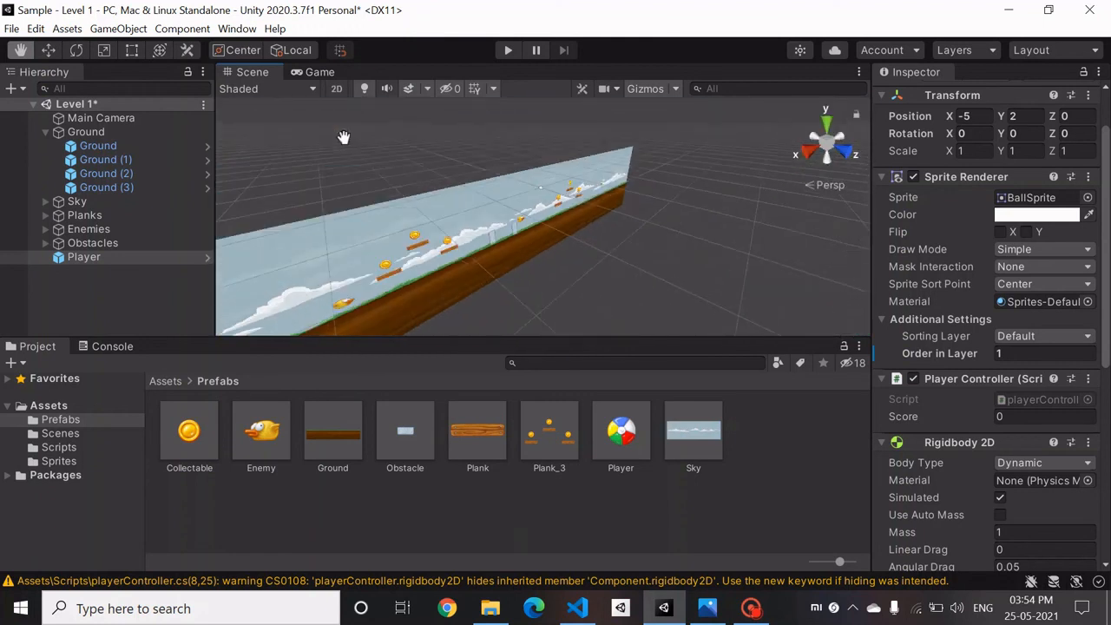
{"action": "left_click_drag", "start_coordinate": [372, 181], "coordinate": [483, 213]}
{"action": "left_click", "coordinate": [87, 121]}
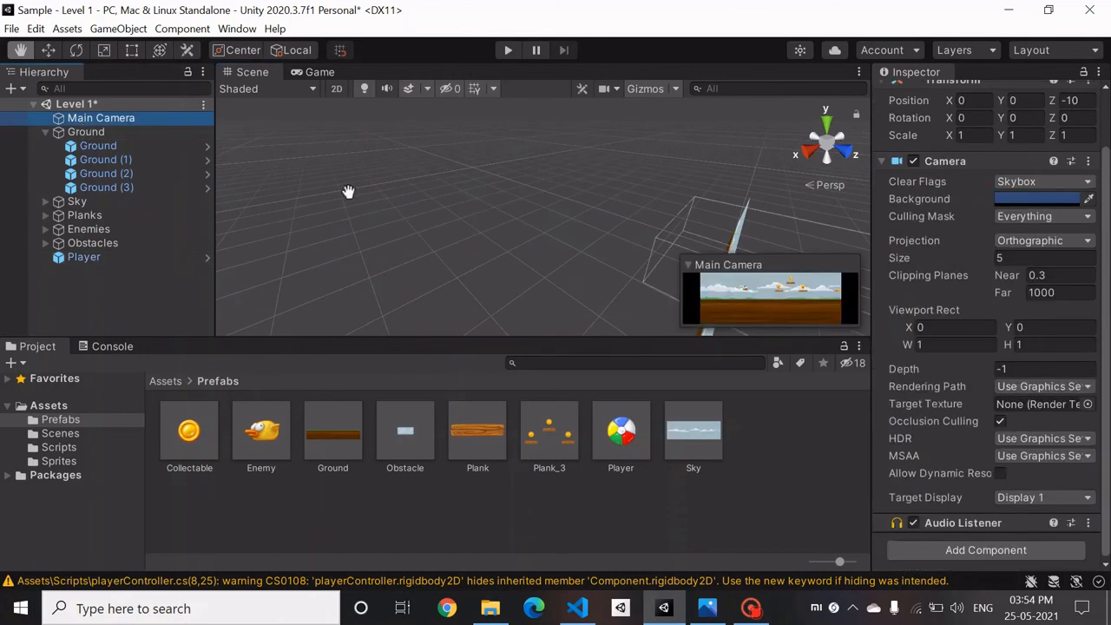
{"action": "left_click_drag", "start_coordinate": [708, 214], "coordinate": [599, 231]}
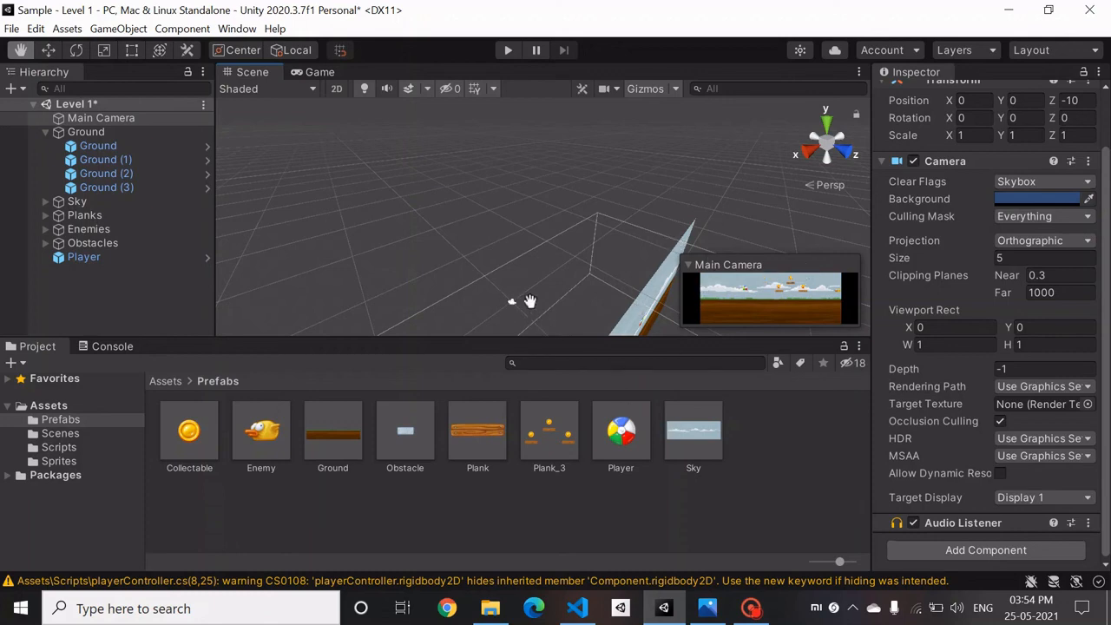
Switch back to Visual Studio Code and save the cameraController script
{"action": "key", "text": "alt+Tab"}
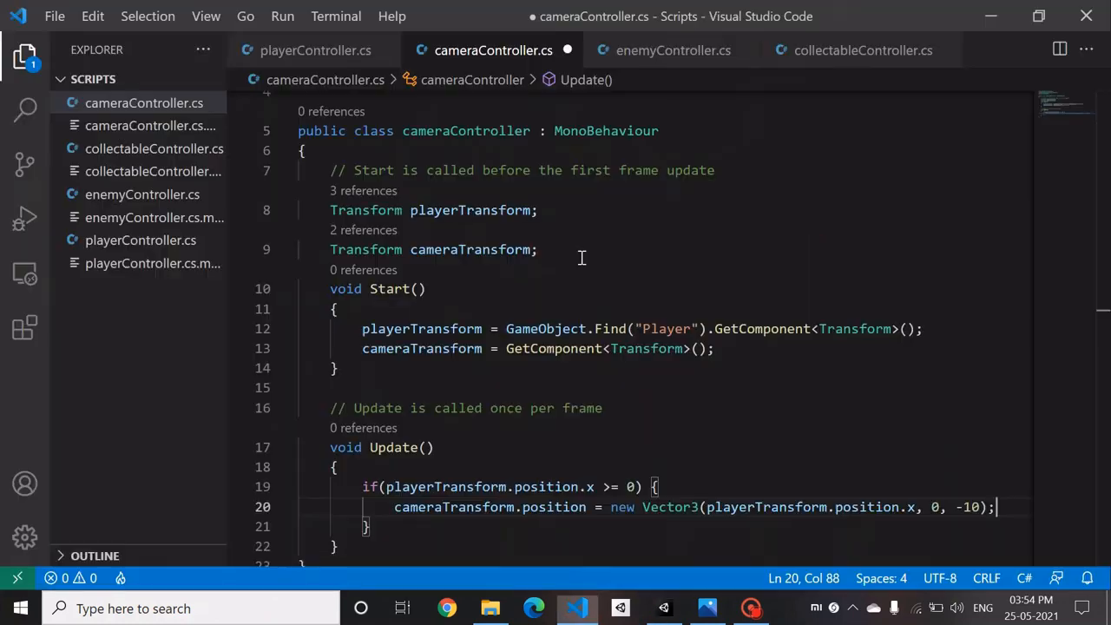
{"action": "scroll", "coordinate": [624, 424], "scroll_direction": "down", "scroll_amount": 1}
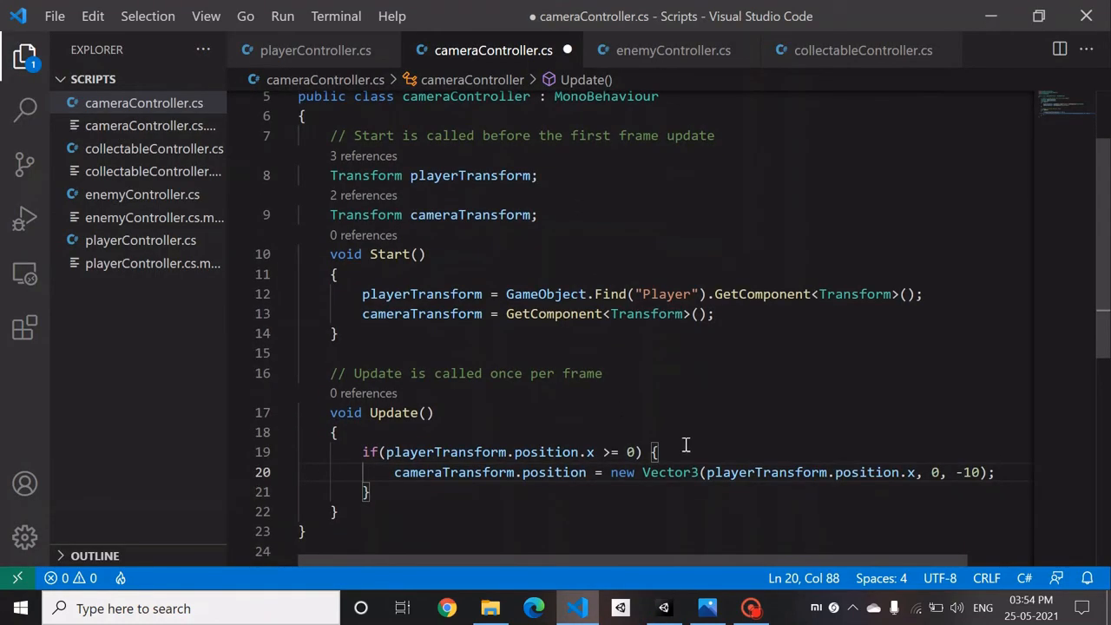
{"action": "key", "text": "ctrl+s"}
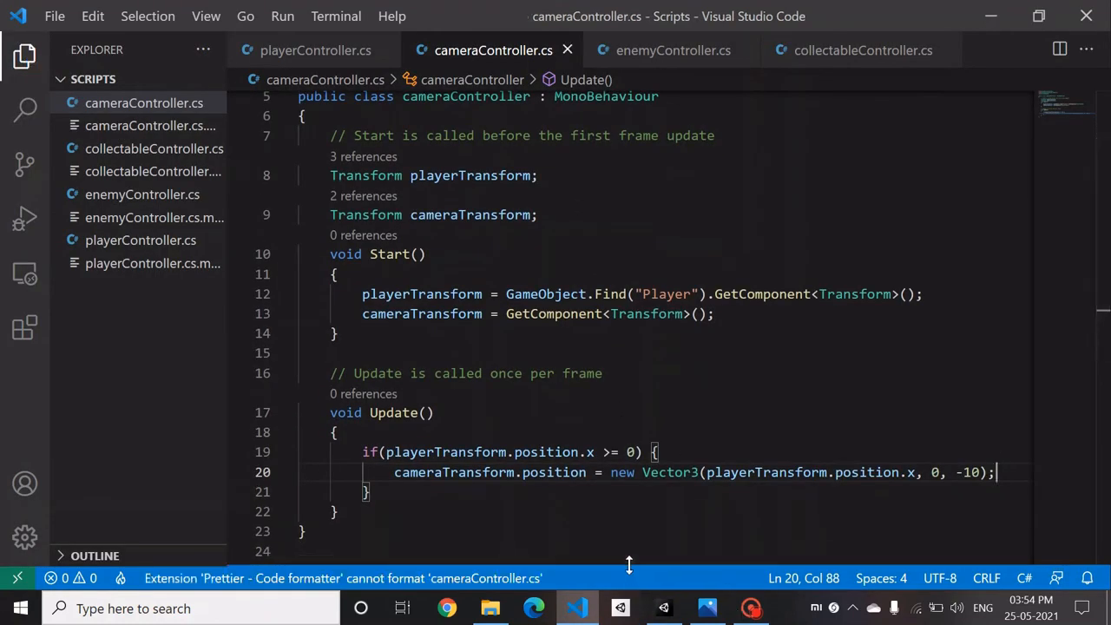
Switch to Unity, return the Scene view to 2D, and start playing the game
{"action": "key", "text": "alt+Tab"}
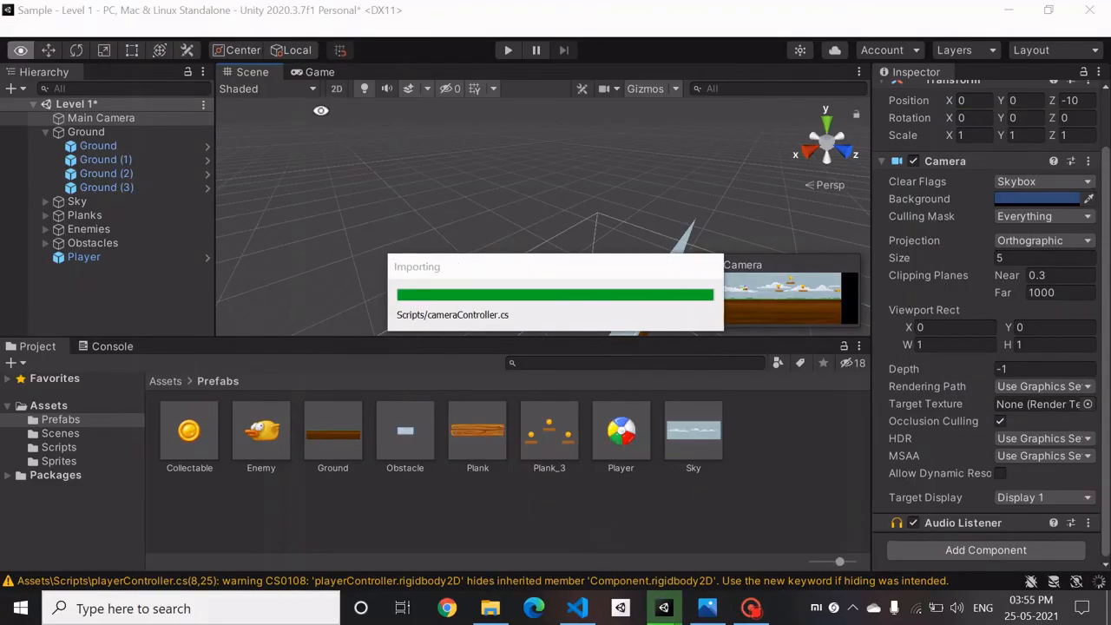
{"action": "left_click", "coordinate": [337, 89]}
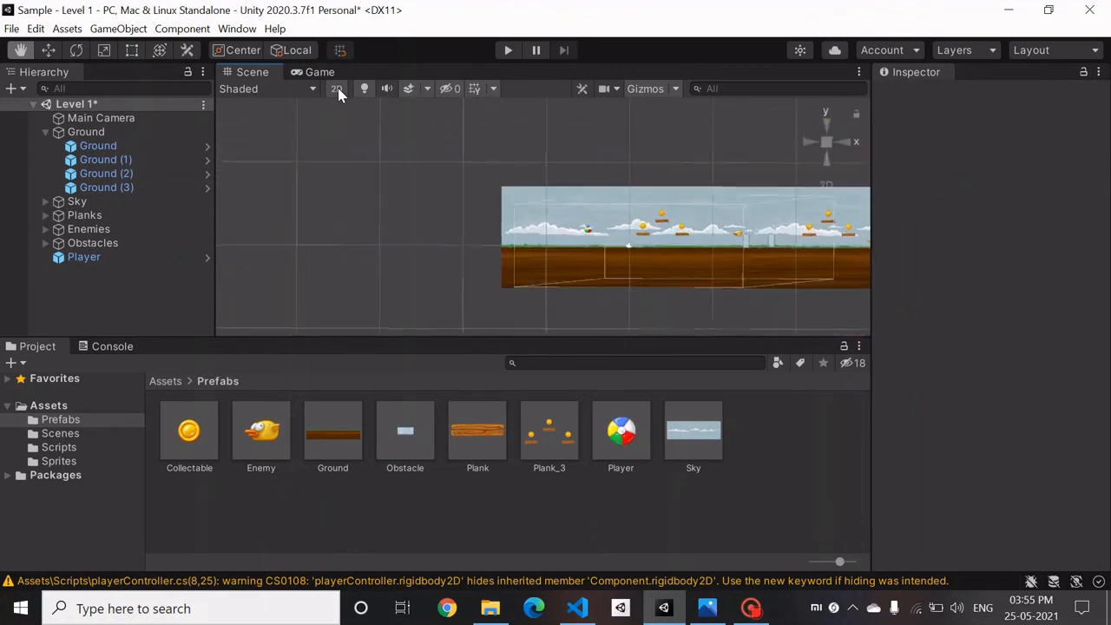
{"action": "left_click", "coordinate": [508, 50]}
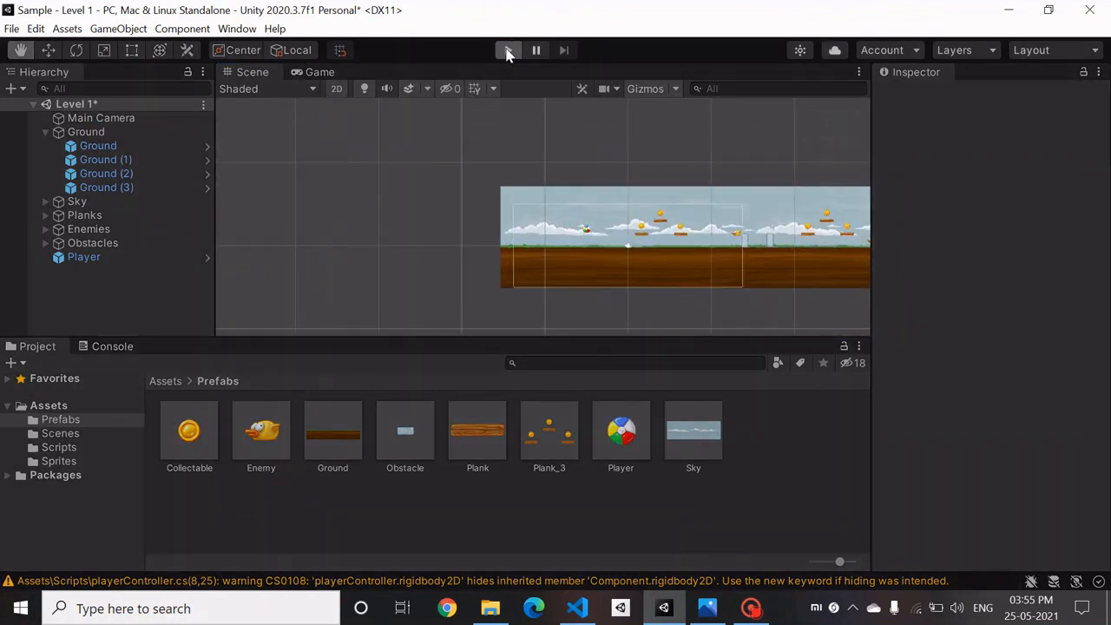
Play-test Level 1 by rolling the ball both ways and jumping around the first planks, and stop the game
{"action": "left_click", "coordinate": [508, 50]}
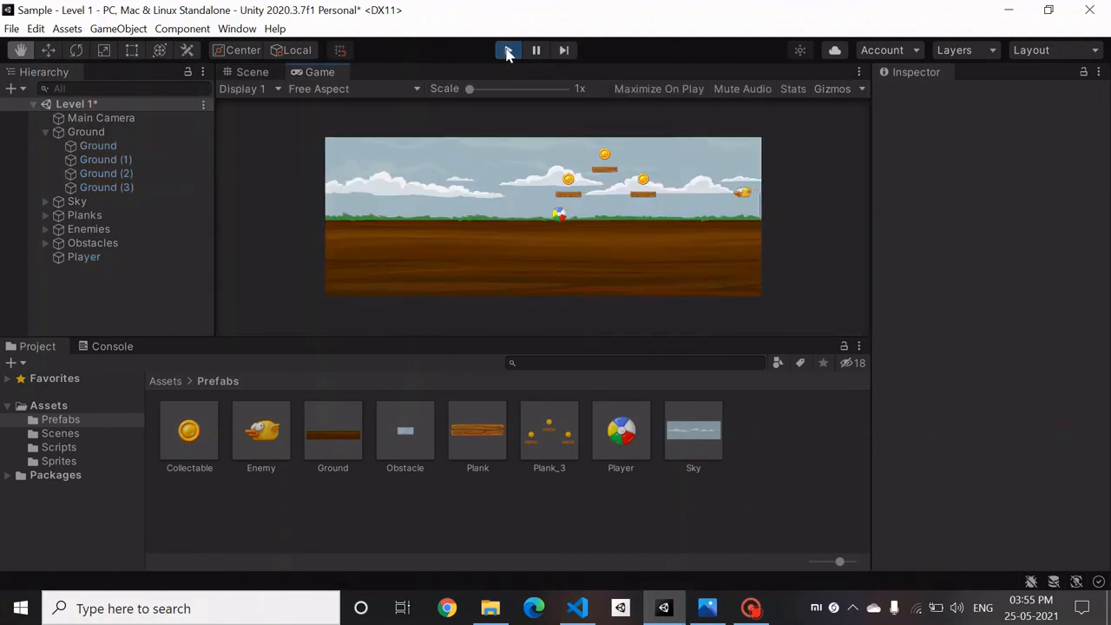
{"action": "key", "text": "Left"}
{"action": "key", "text": "space"}
{"action": "key", "text": "Right"}
{"action": "key", "text": "Left"}
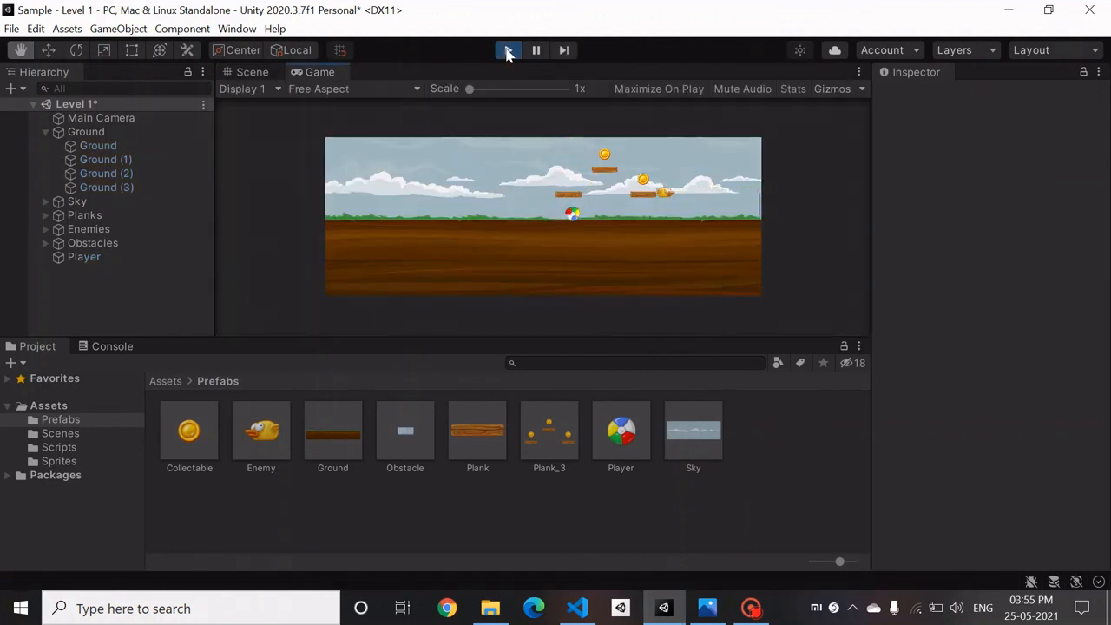
{"action": "key", "text": "Right"}
{"action": "key", "text": "Left"}
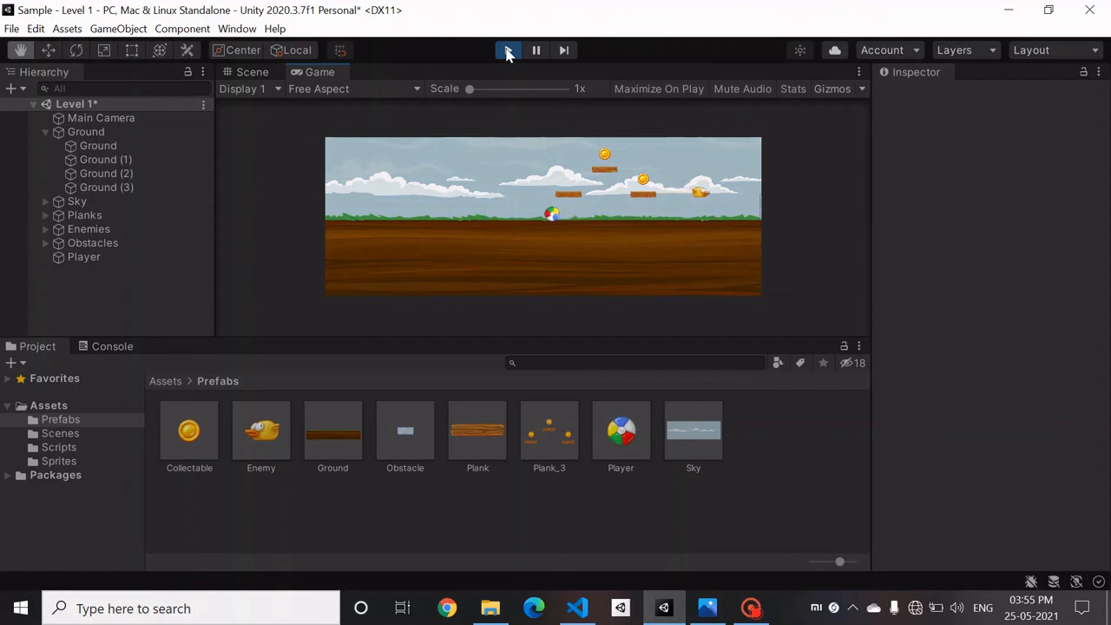
{"action": "key", "text": "Right"}
{"action": "key", "text": "Left"}
{"action": "key", "text": "Right"}
{"action": "key", "text": "space"}
{"action": "key", "text": "Left"}
{"action": "key", "text": "space"}
{"action": "key", "text": "Right"}
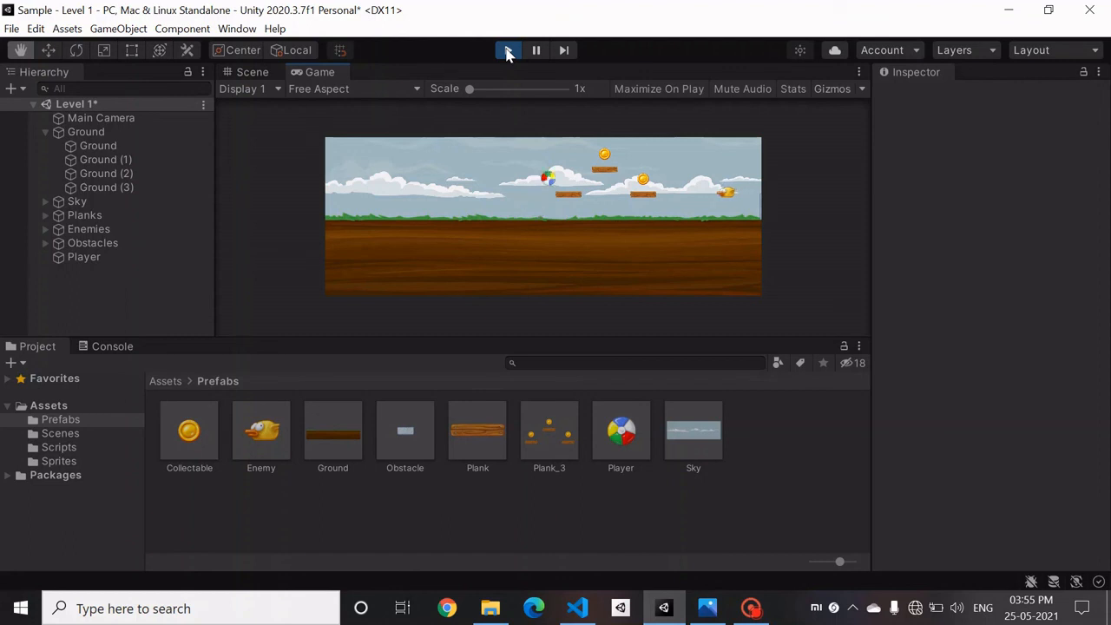
{"action": "key", "text": "Left"}
{"action": "key", "text": "Right"}
{"action": "key", "text": "space"}
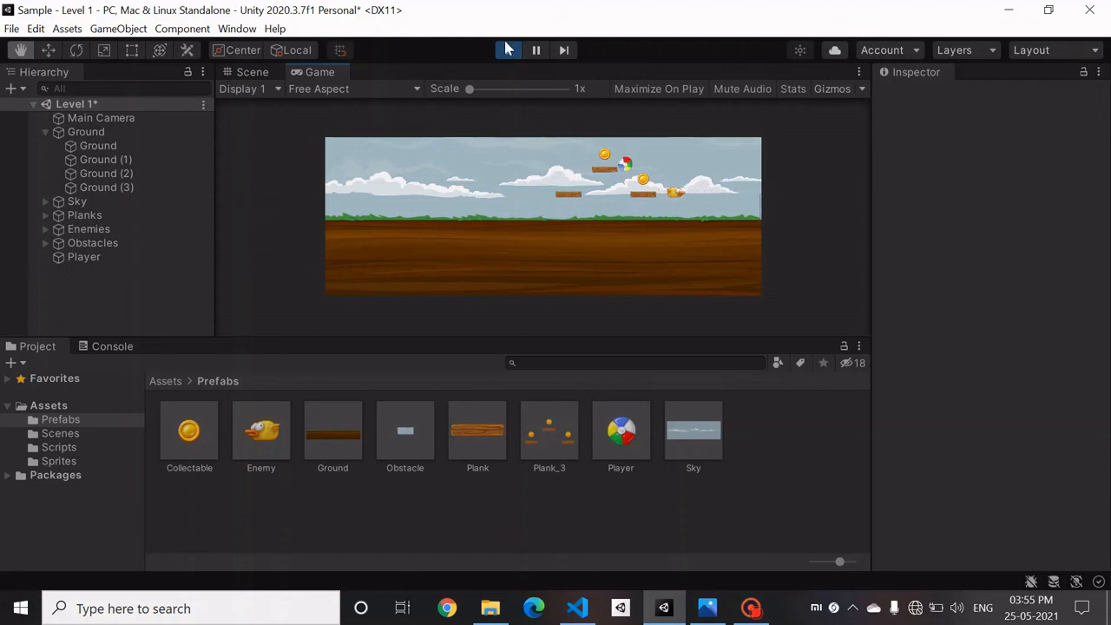
{"action": "left_click", "coordinate": [507, 50]}
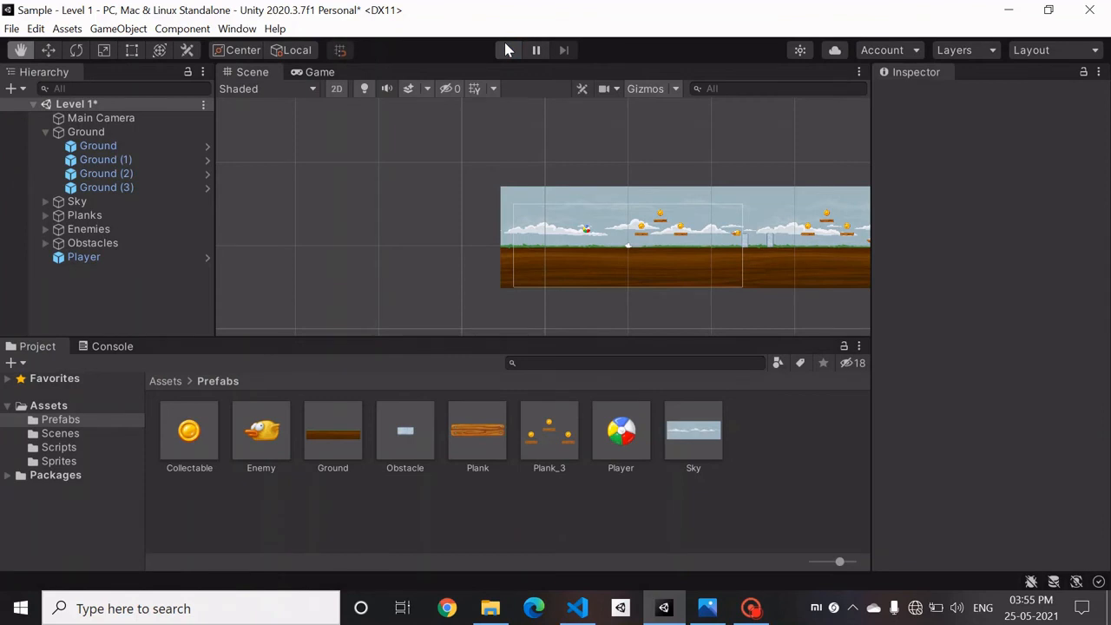
Add the Camera Controller script component to the Main Camera and test it with a run of the game
{"action": "left_click", "coordinate": [151, 120]}
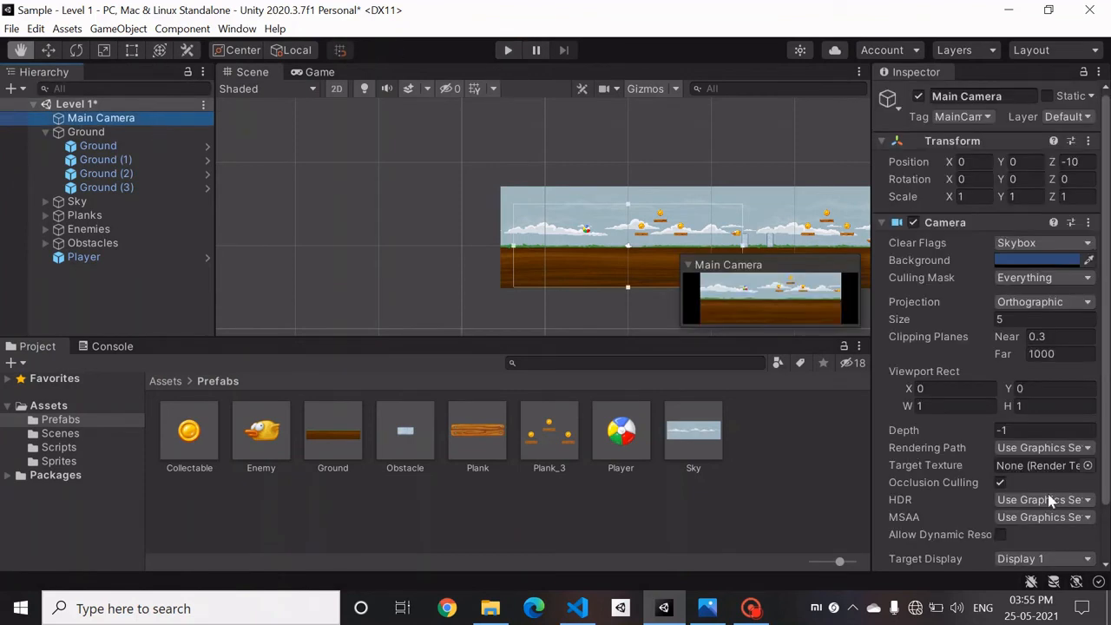
{"action": "scroll", "coordinate": [1049, 499], "scroll_direction": "down", "scroll_amount": 2}
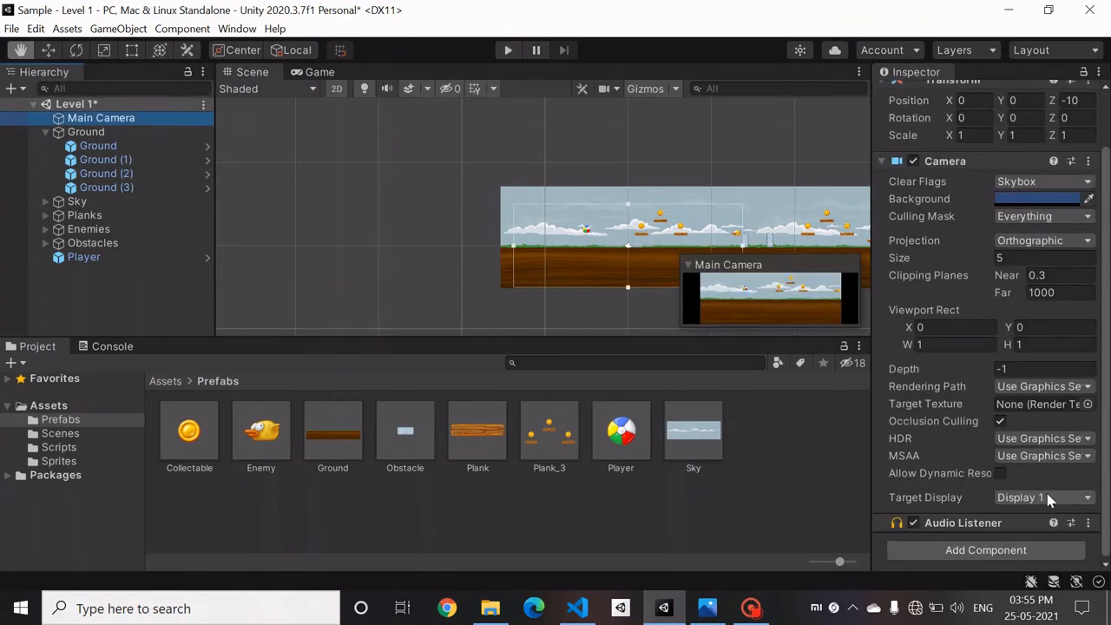
{"action": "left_click", "coordinate": [987, 549]}
{"action": "type", "text": "rigi"}
{"action": "type", "text": "came"}
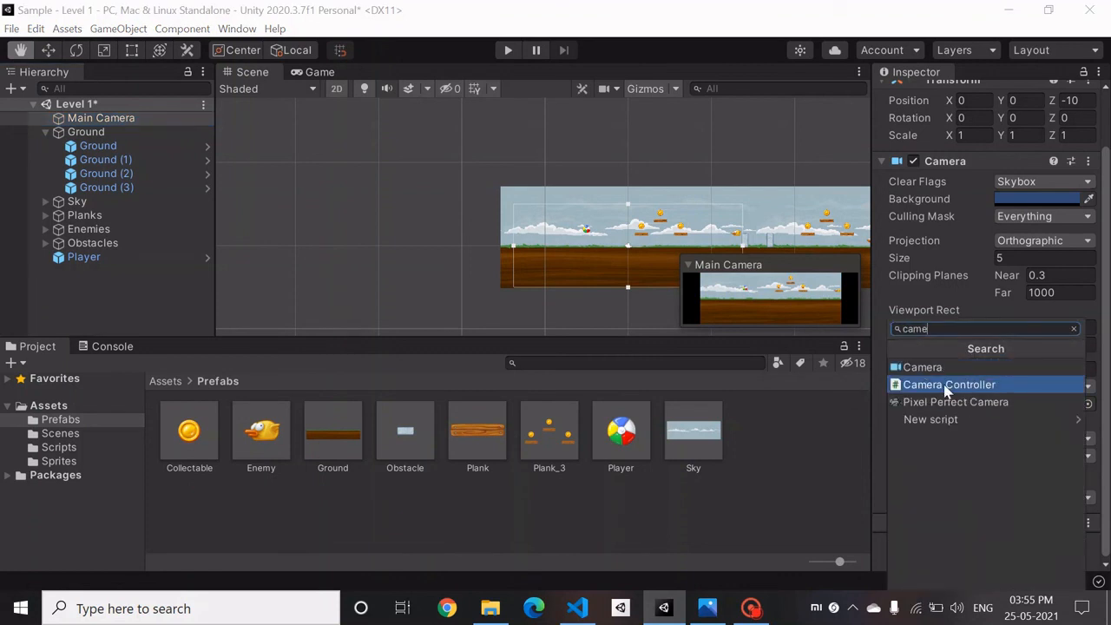
{"action": "left_click", "coordinate": [946, 384]}
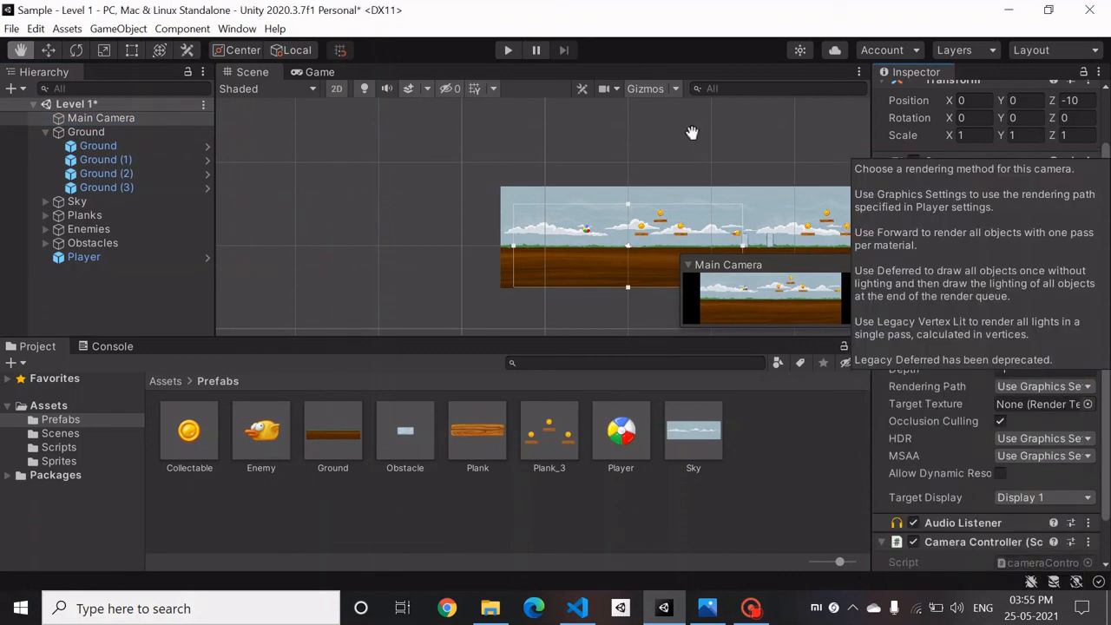
{"action": "left_click", "coordinate": [508, 50]}
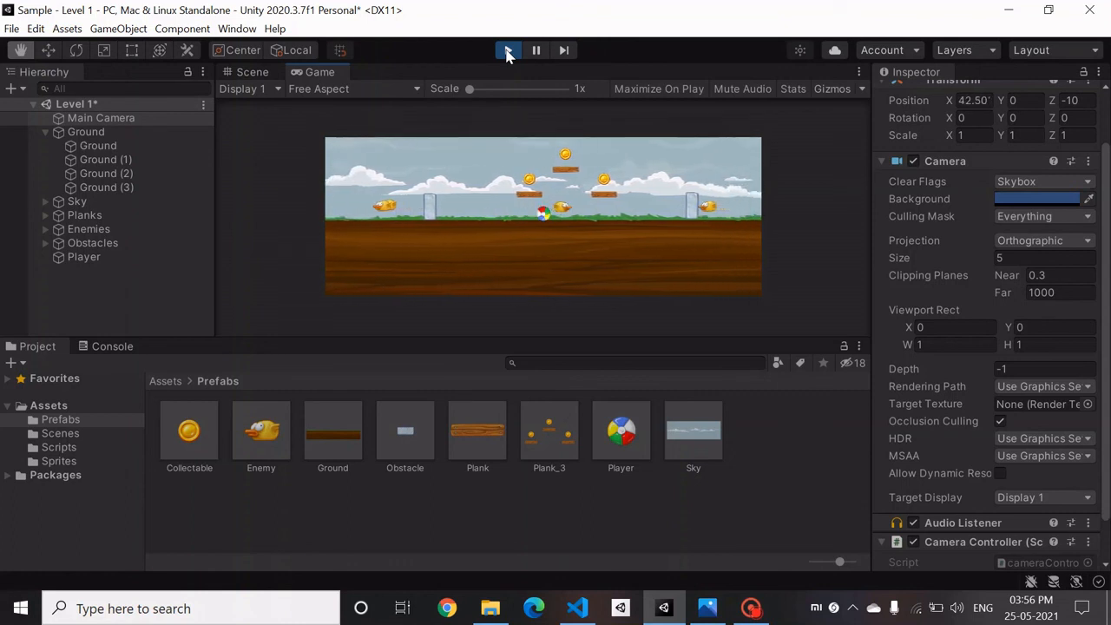
{"action": "left_click", "coordinate": [508, 51]}
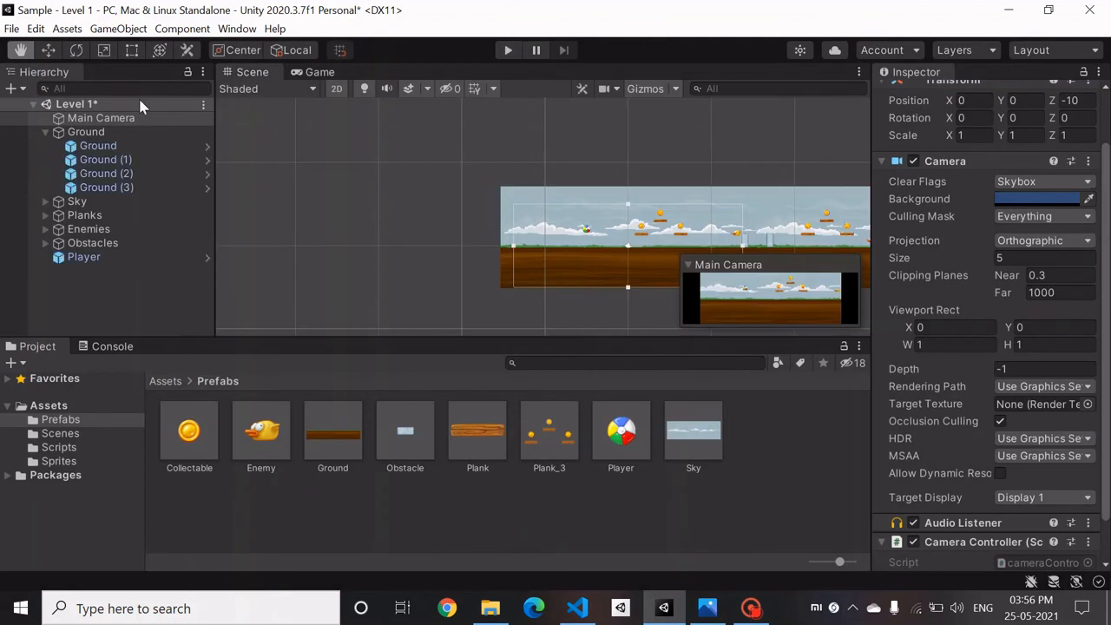
Assign the Player tag to the Player object and clear the selection
{"action": "left_click", "coordinate": [130, 118]}
{"action": "left_click", "coordinate": [113, 243]}
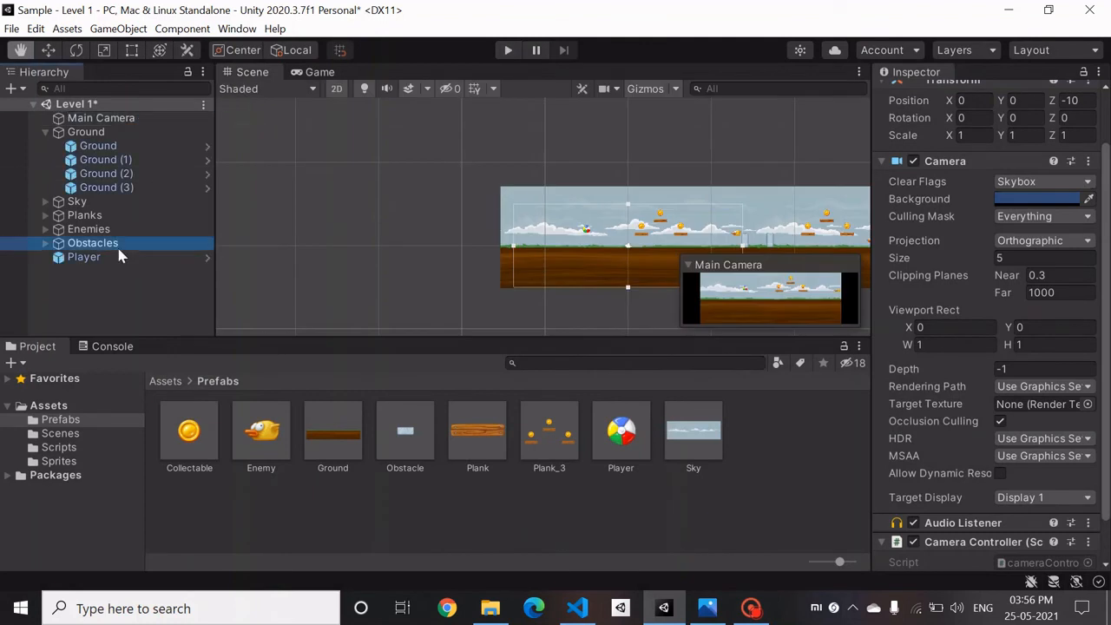
{"action": "double_click", "coordinate": [131, 253]}
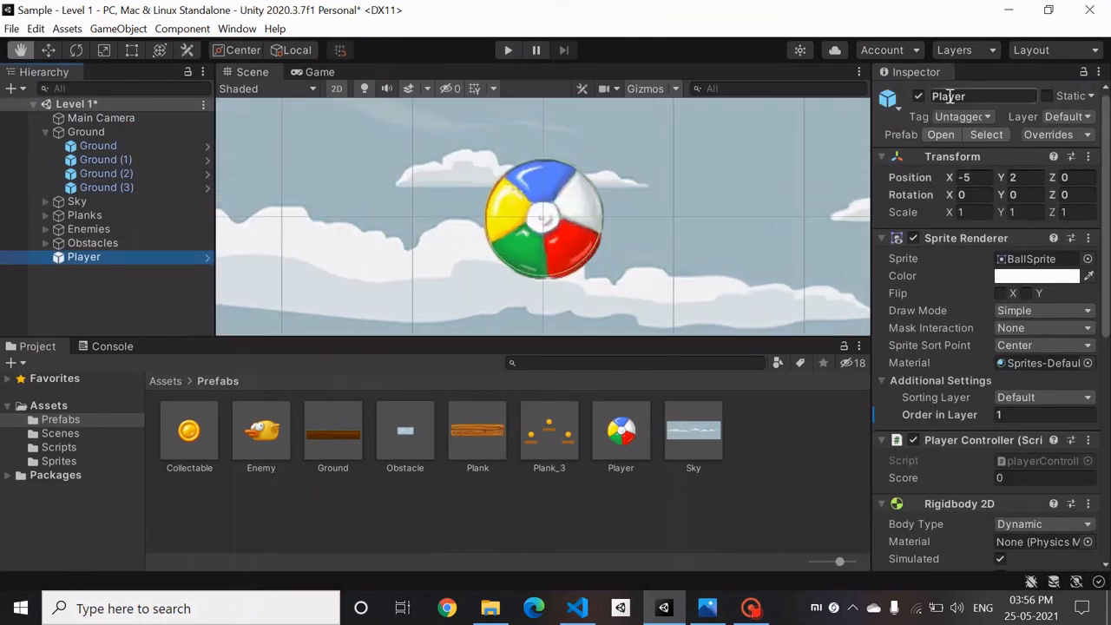
{"action": "left_click", "coordinate": [989, 116]}
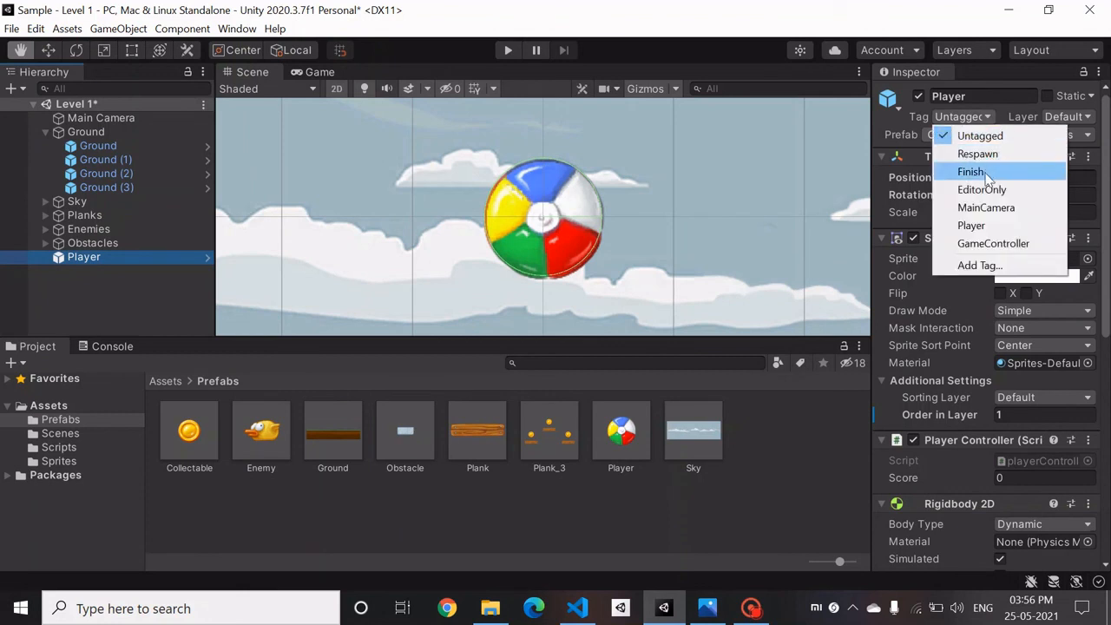
{"action": "left_click", "coordinate": [988, 225]}
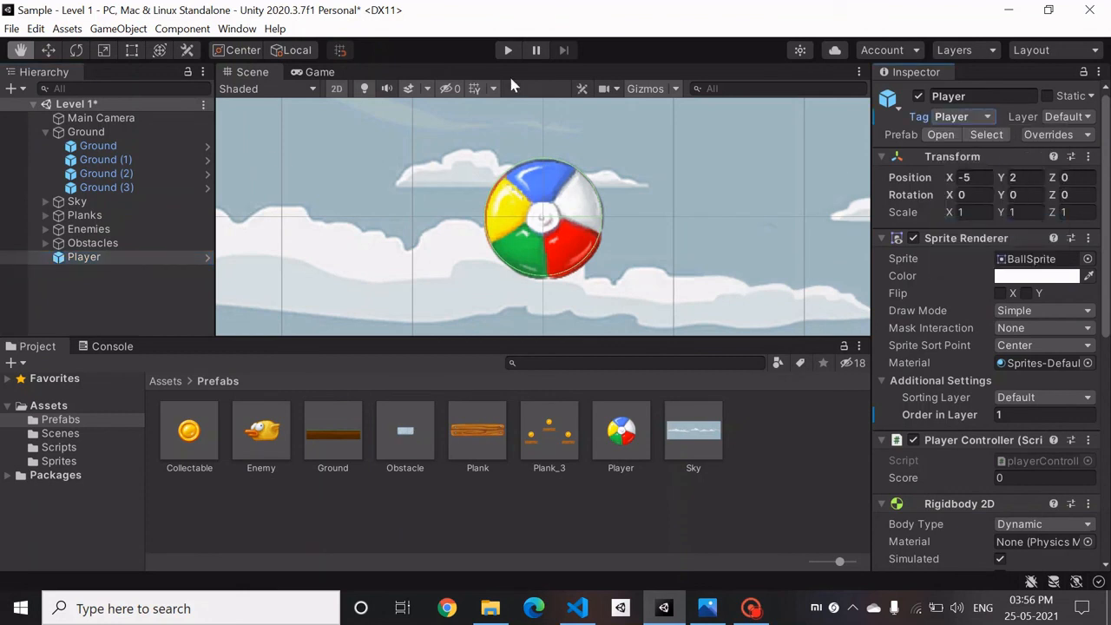
{"action": "left_click", "coordinate": [154, 283]}
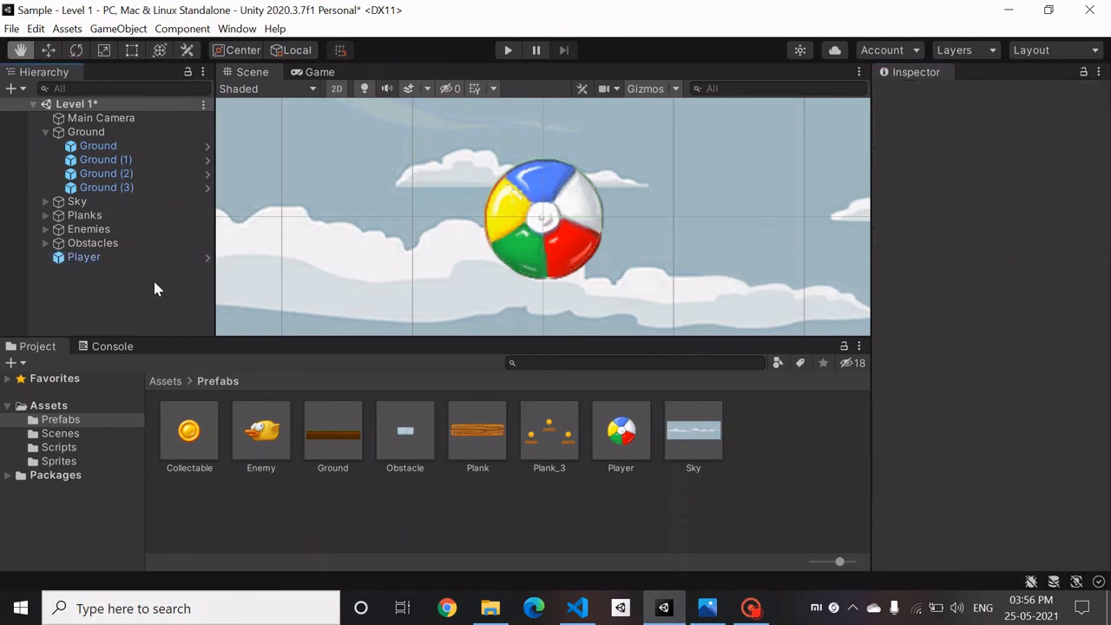
Play-test the camera following by moving the ball rightward through the level, jumping over planks and obstacles, and stop the game
{"action": "left_click", "coordinate": [510, 49]}
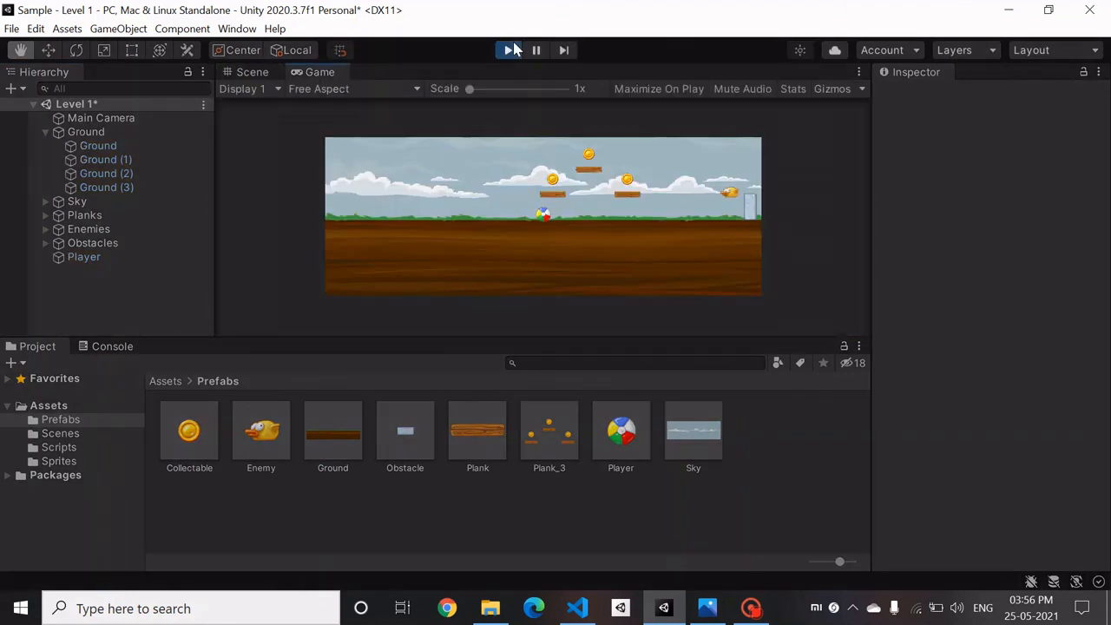
{"action": "key", "text": "Right"}
{"action": "key", "text": "space"}
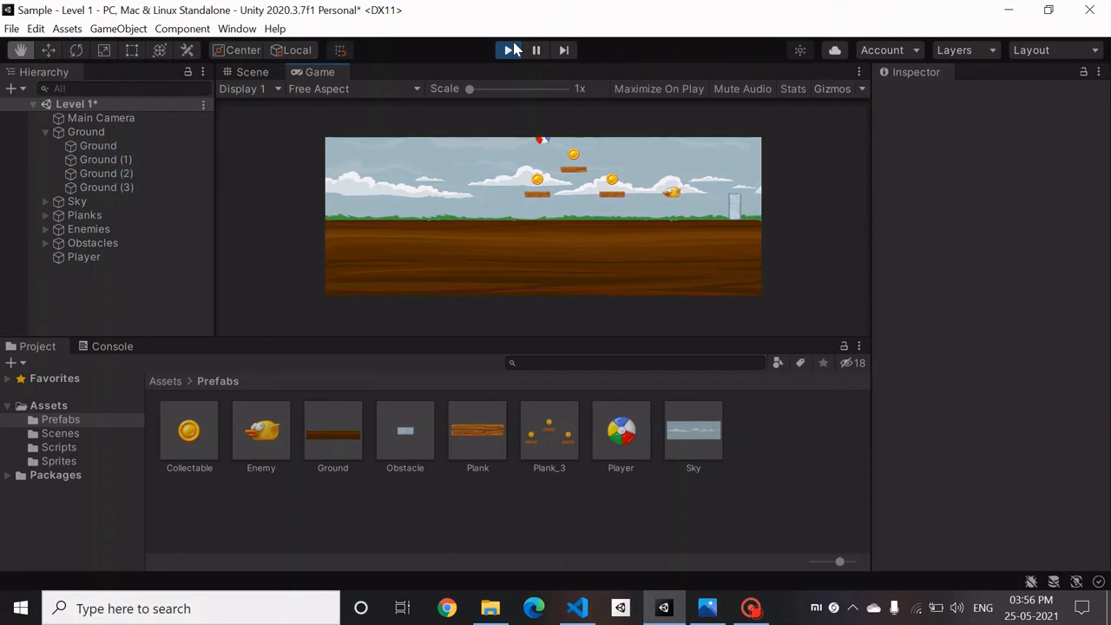
{"action": "key", "text": "space"}
{"action": "key", "text": "Right"}
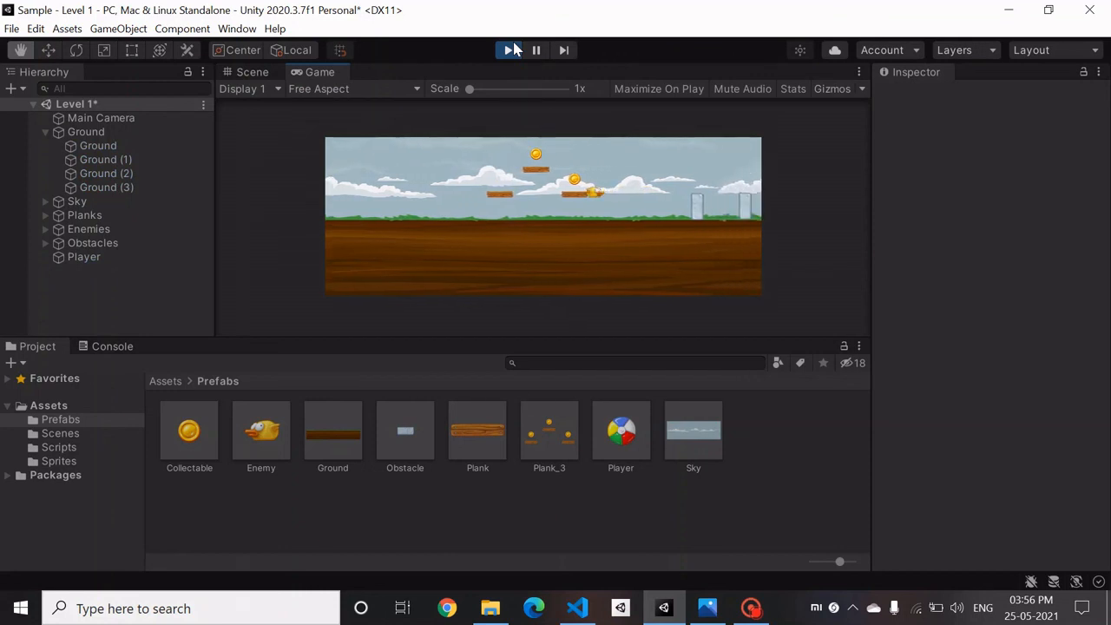
{"action": "key", "text": "Right"}
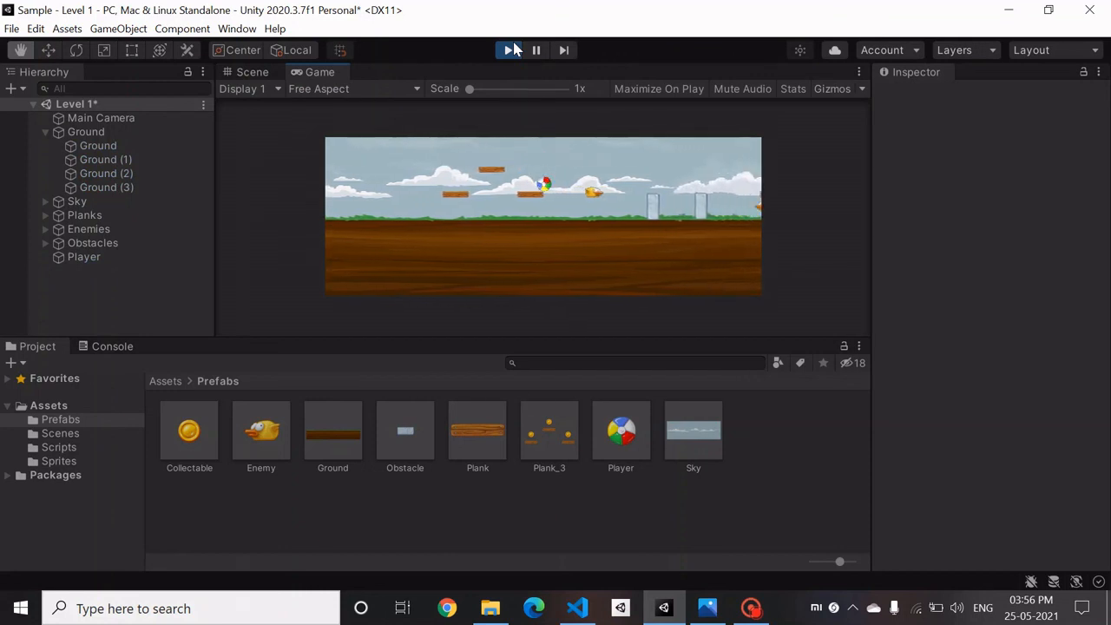
{"action": "key", "text": "space"}
{"action": "key", "text": "Right"}
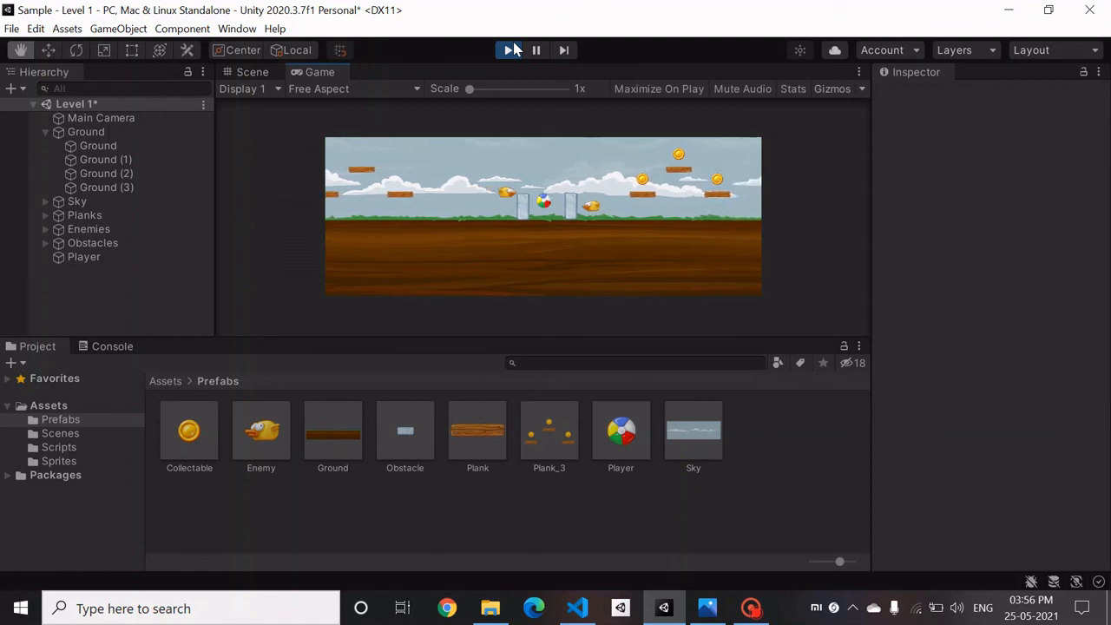
{"action": "key", "text": "space"}
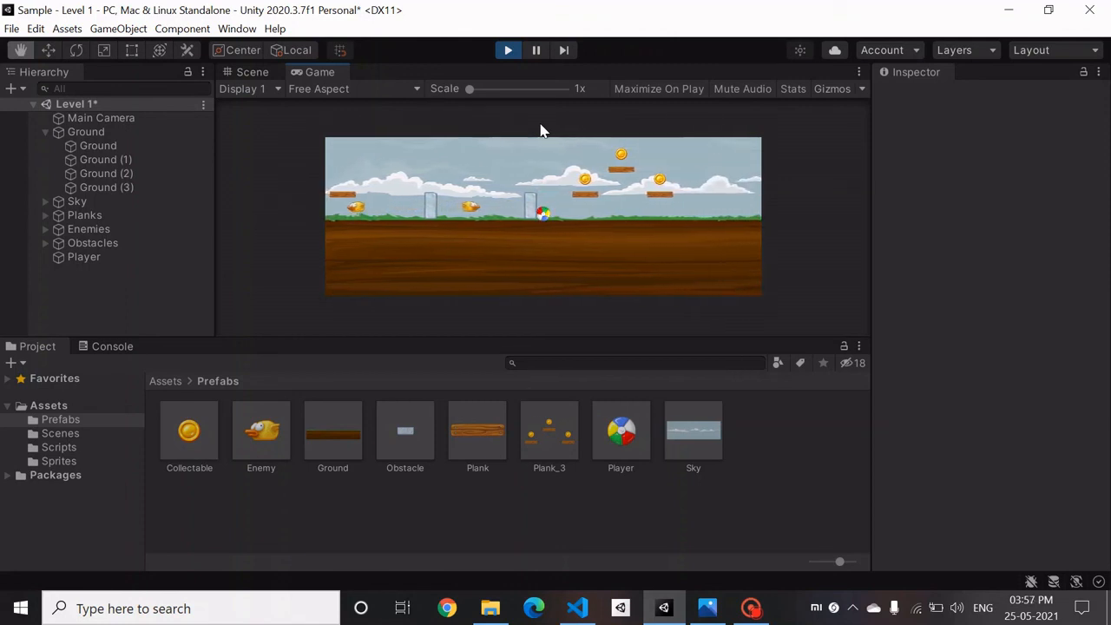
{"action": "key", "text": "Right"}
{"action": "key", "text": "space"}
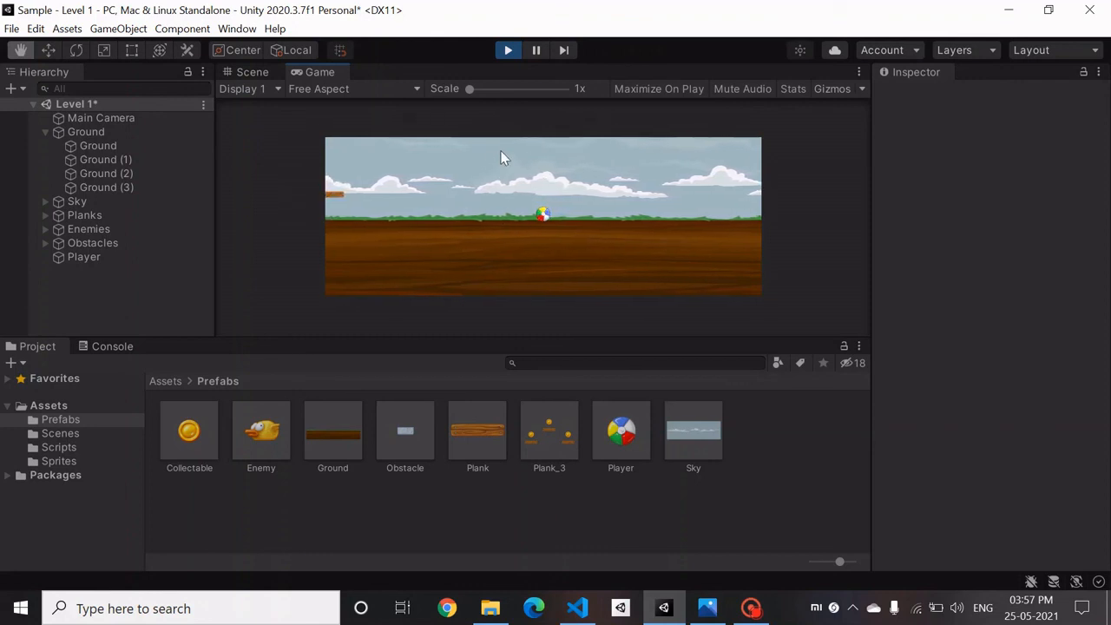
{"action": "left_click", "coordinate": [507, 51]}
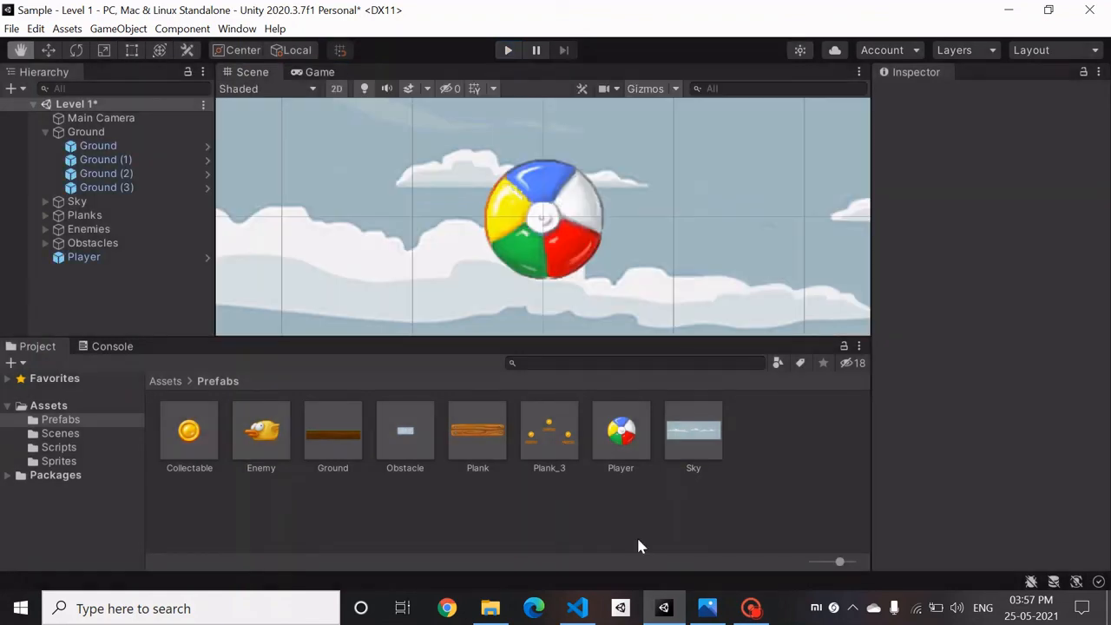